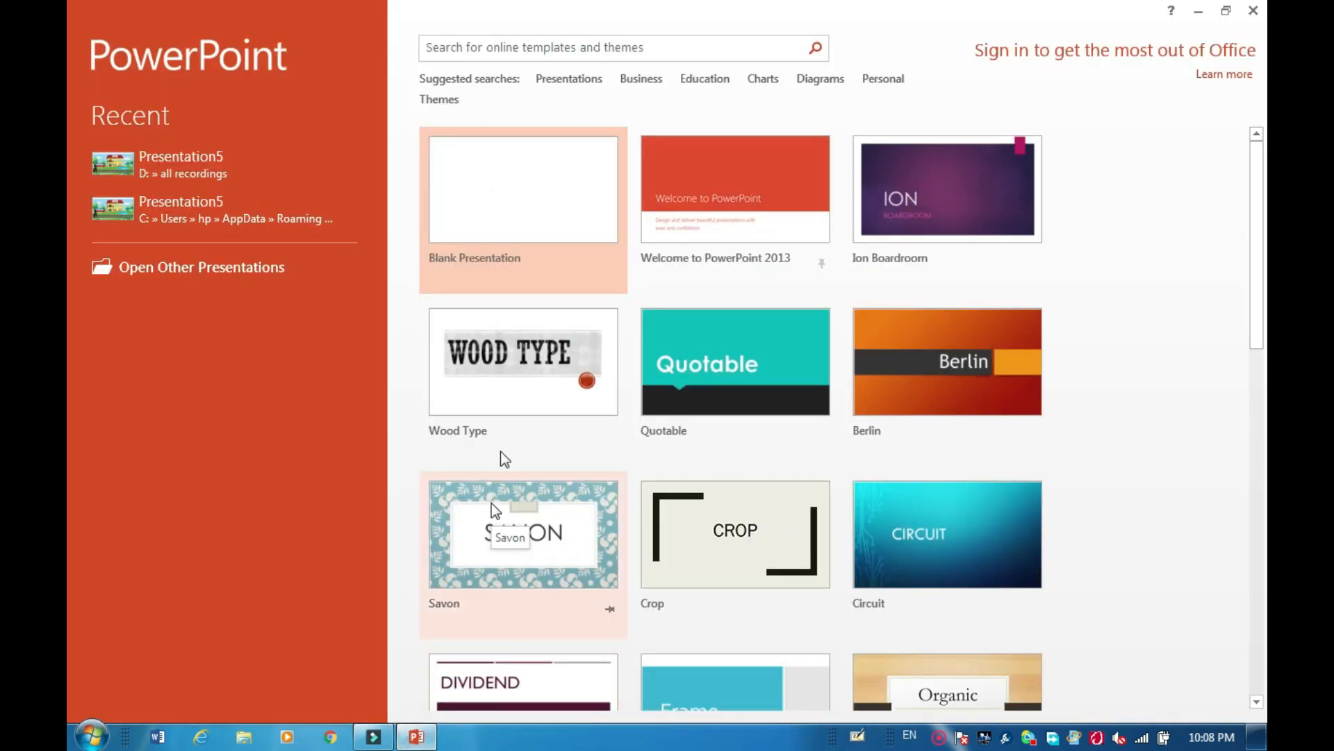
Create a blank presentation, add a slide with the Blank layout, and delete the original title slide
left_click(567, 196)
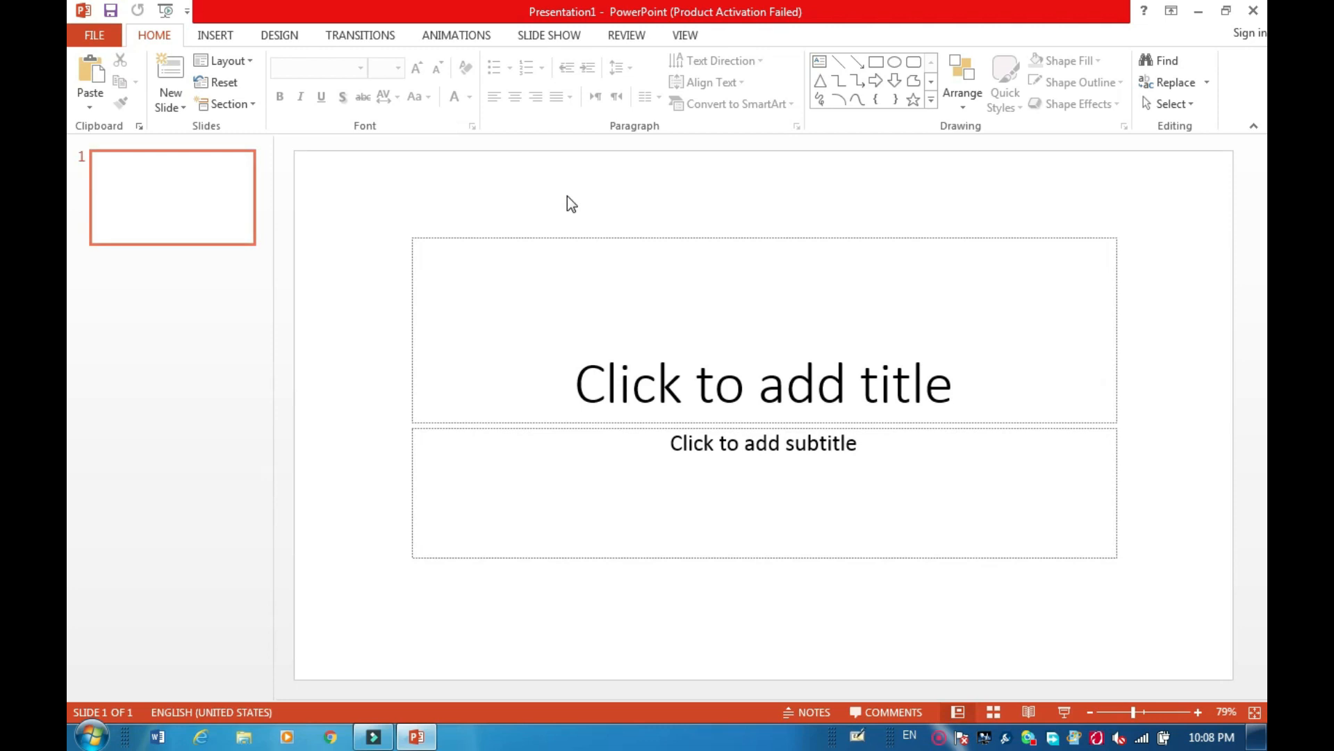
left_click(183, 103)
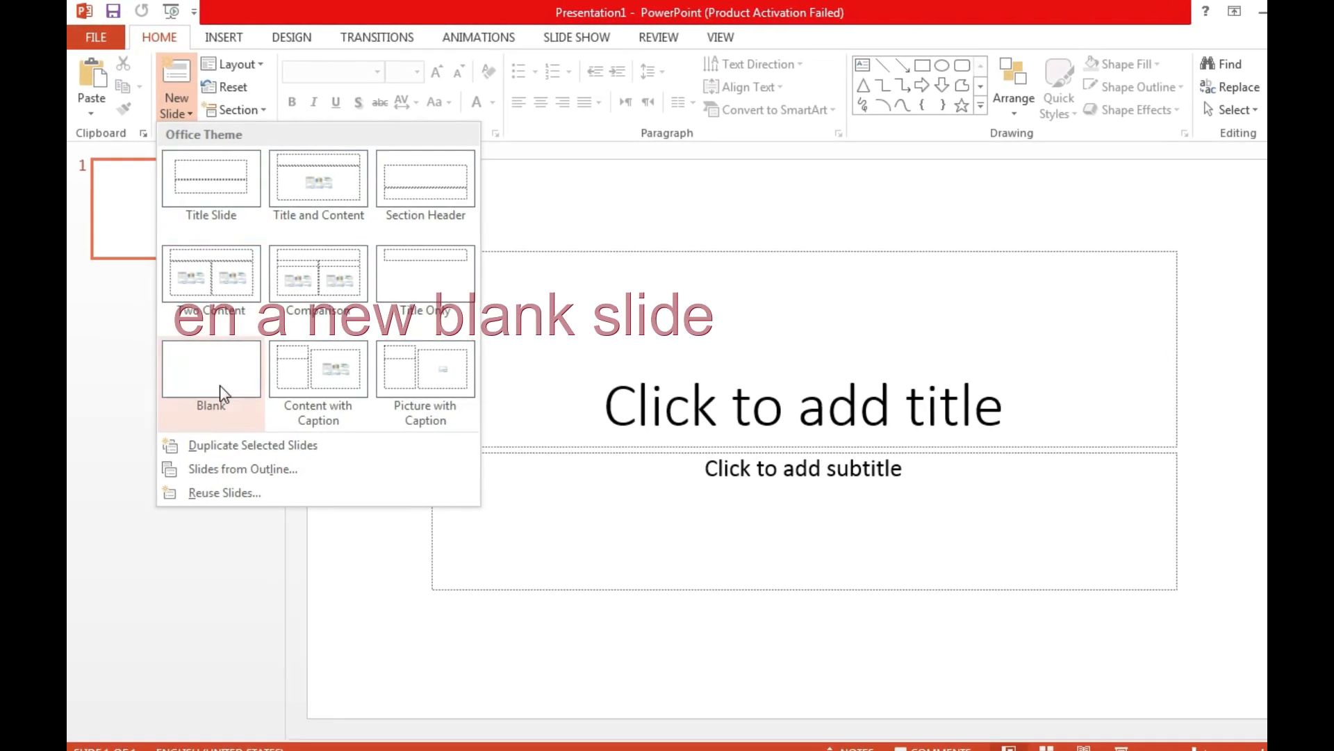
left_click(216, 377)
left_click(189, 245)
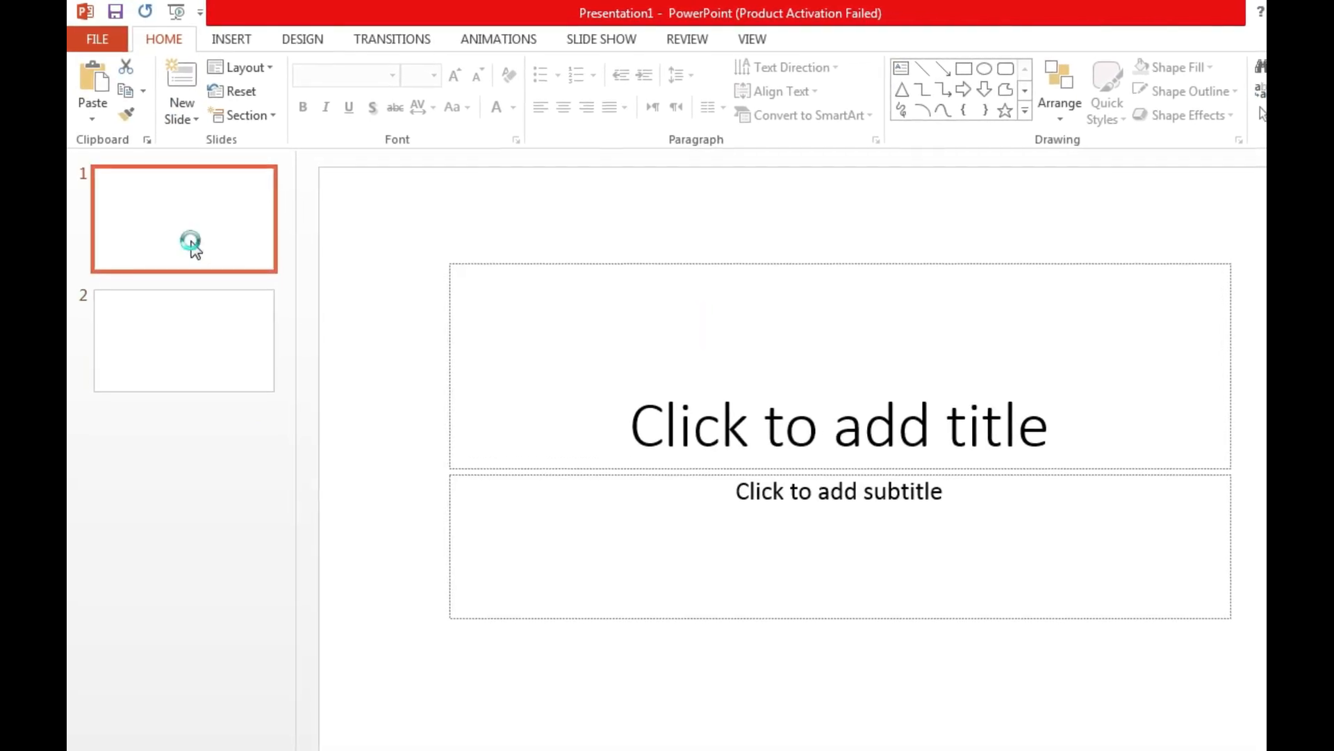
key("Delete")
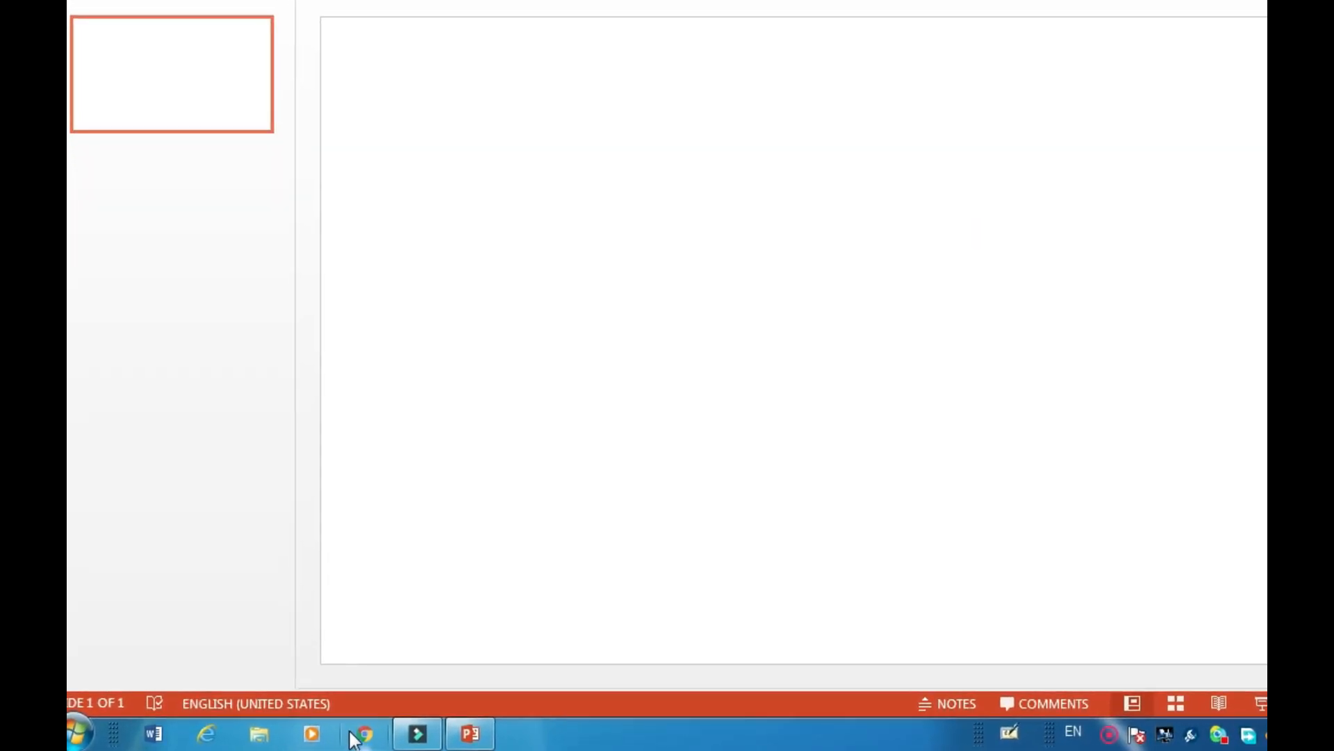
Switch to Chrome and search Google Images for "walk poses vector"
left_click(379, 733)
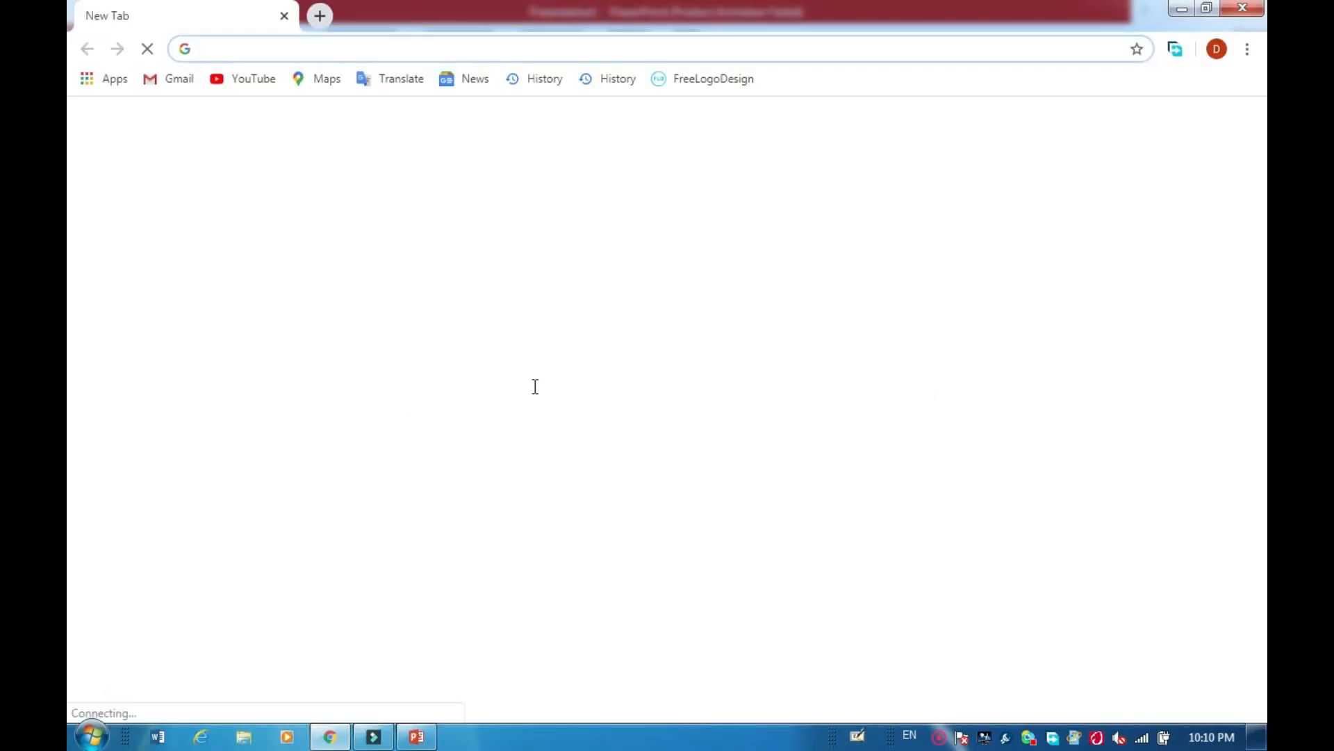
left_click(516, 391)
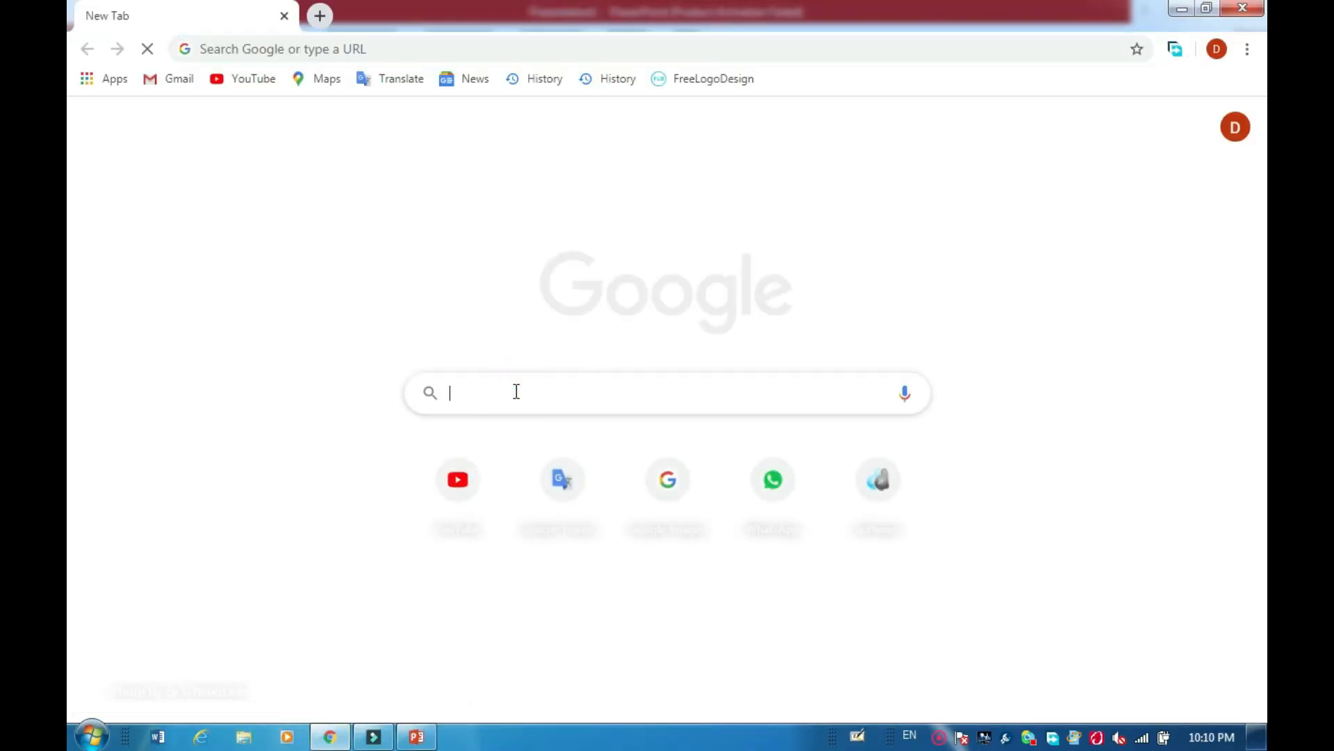
type("walk poses vector")
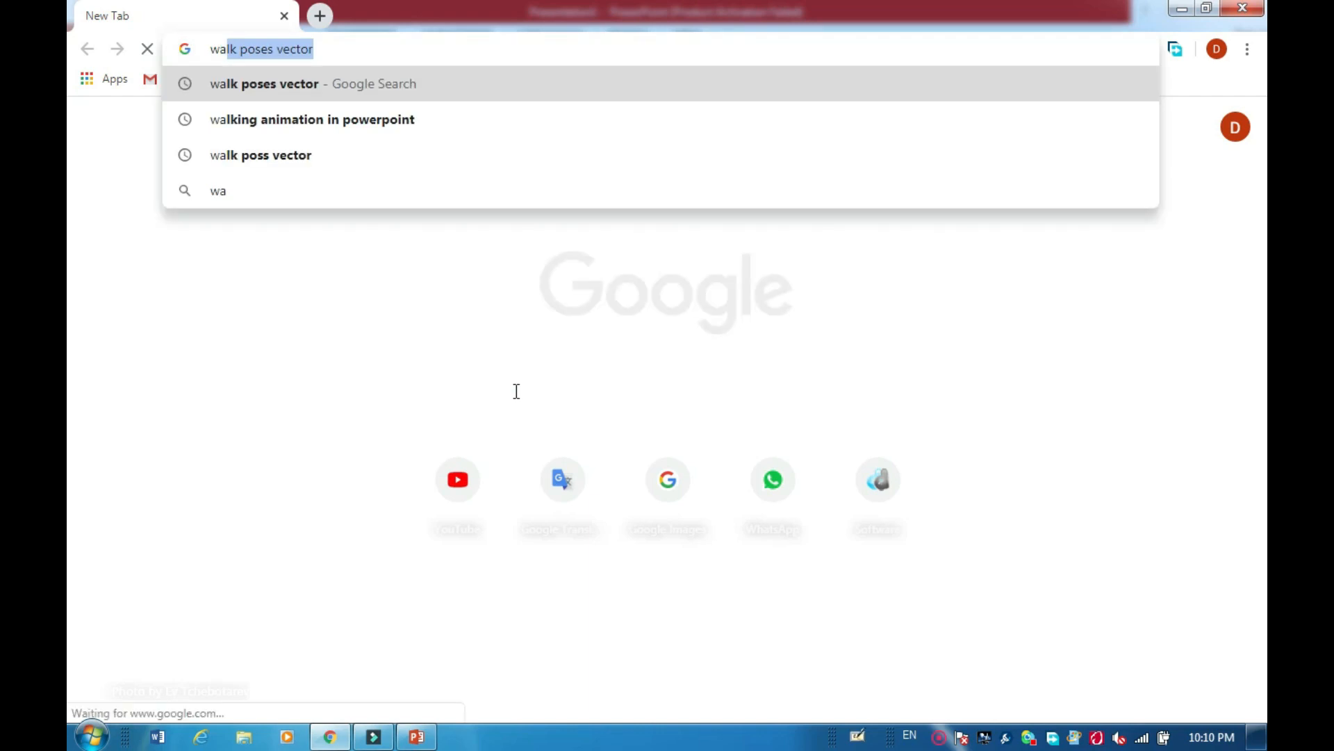
key("Return")
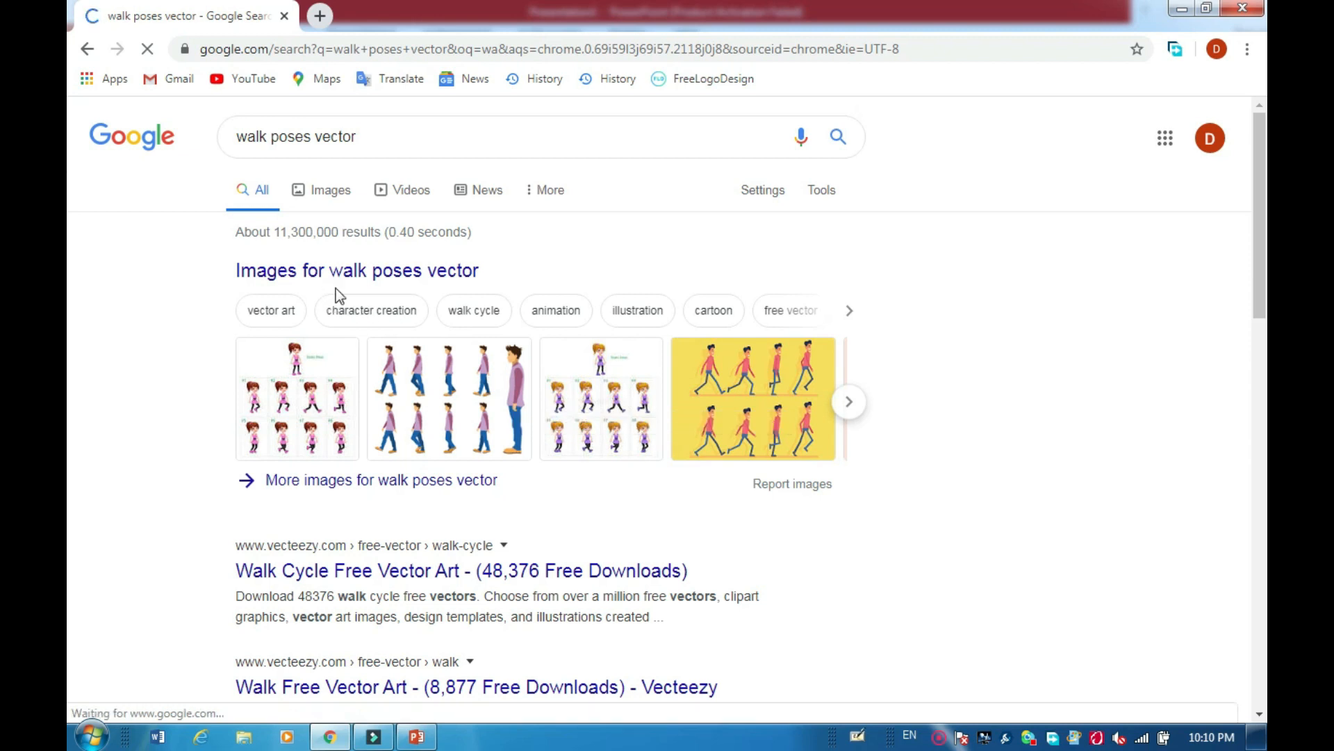
left_click(337, 190)
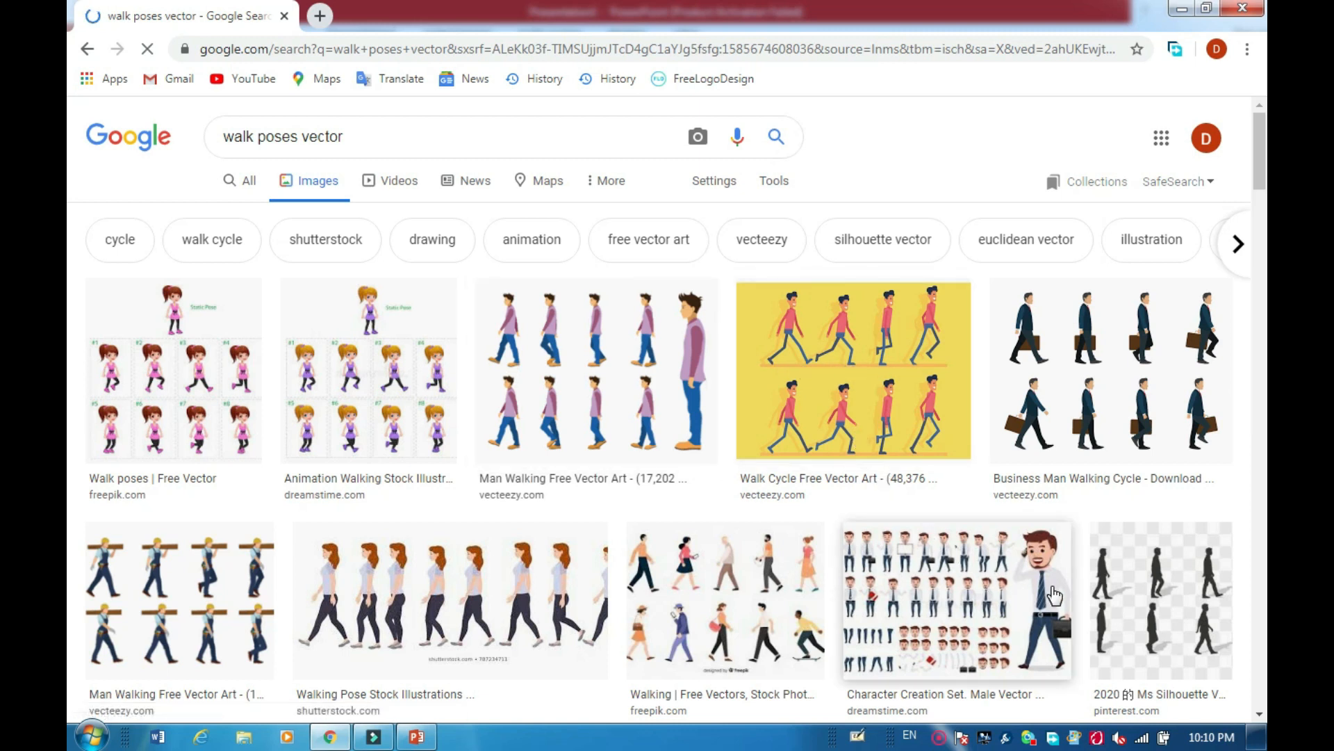
Copy the Business Man Walking Cycle image from the results and paste it onto the blank slide in PowerPoint
left_click(1093, 357)
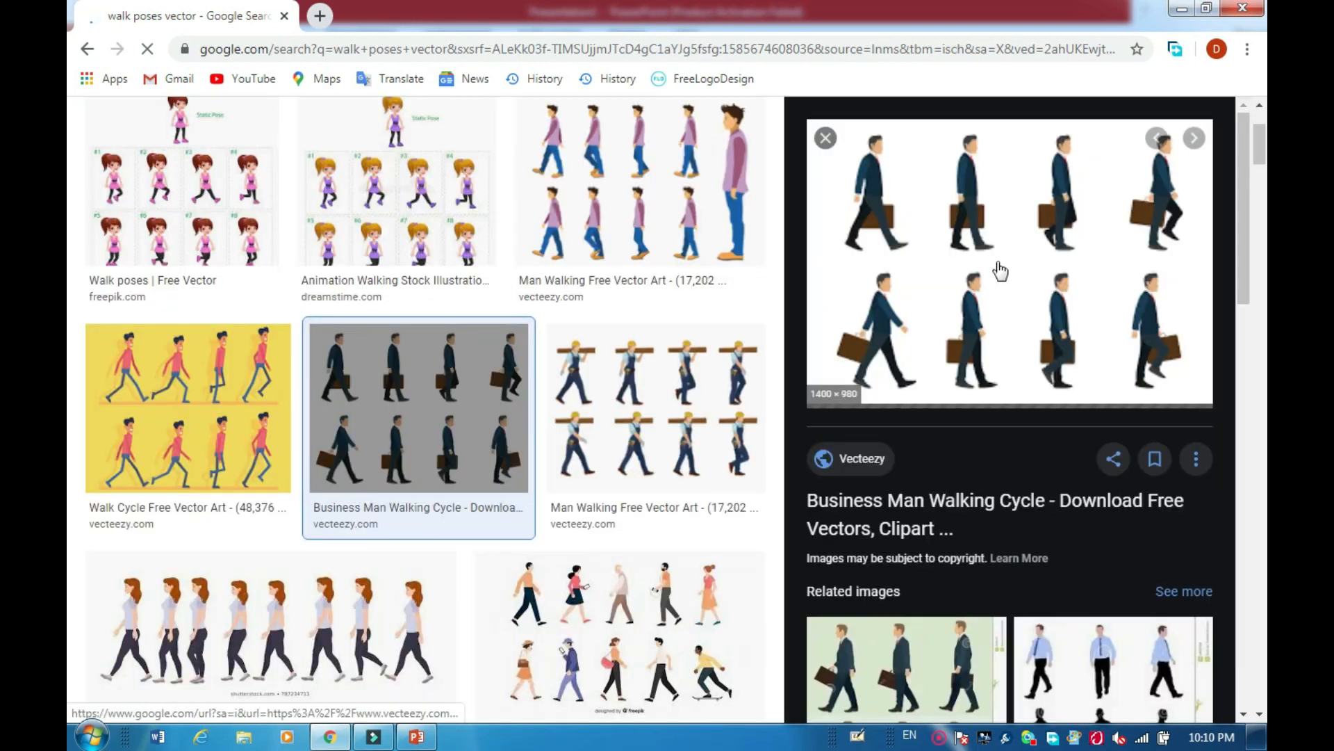
right_click(998, 264)
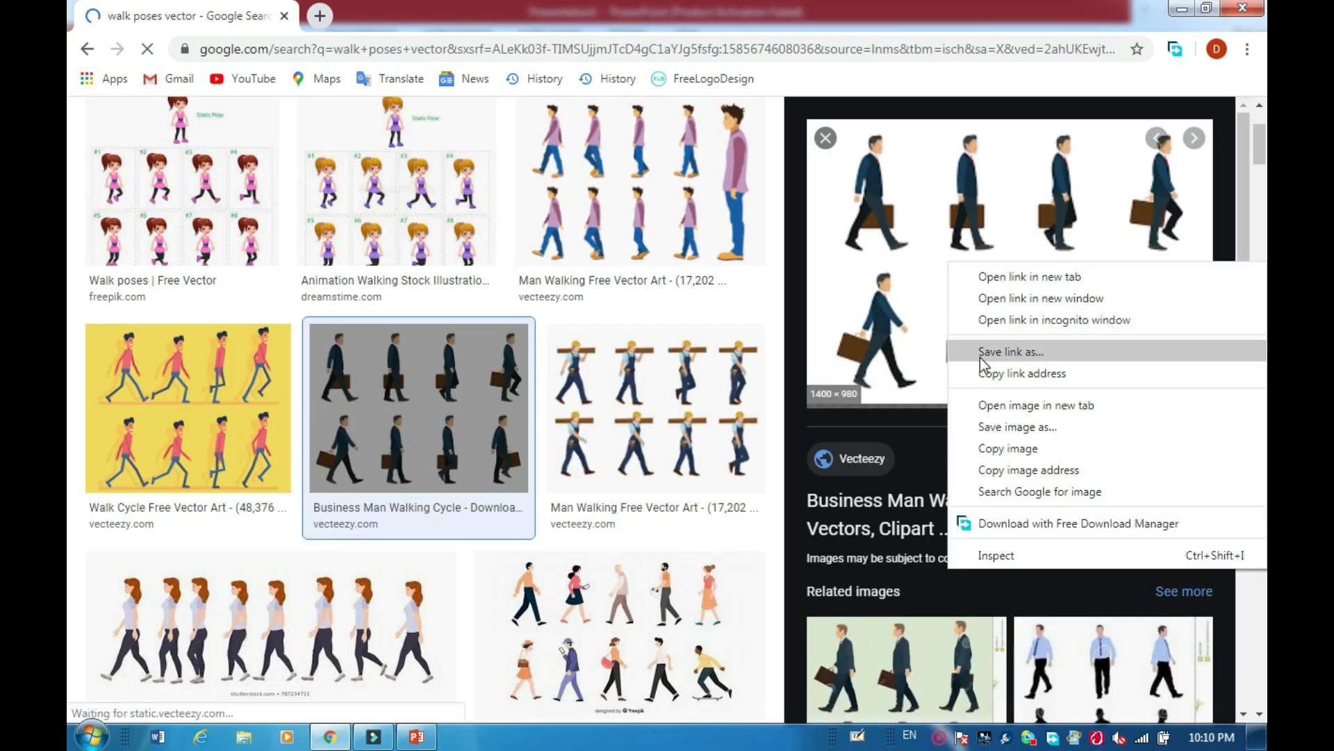
left_click(1028, 448)
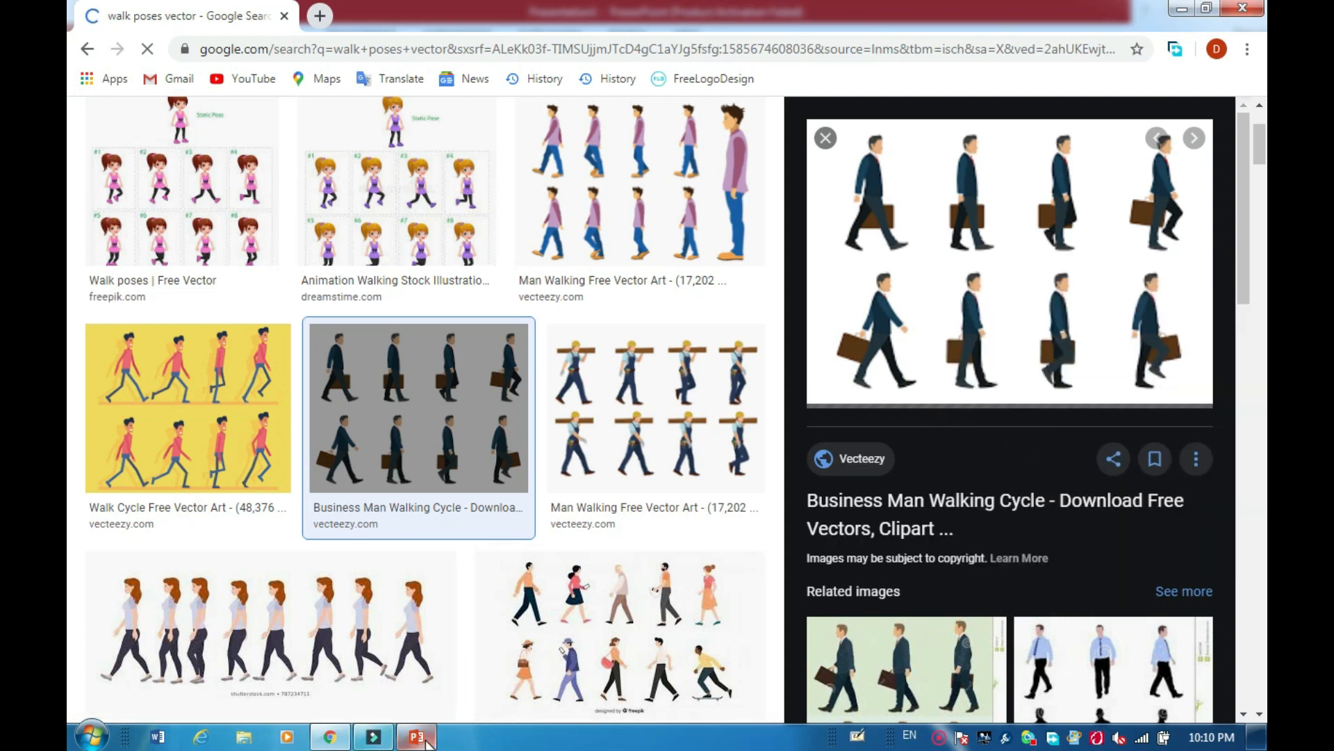
left_click(424, 741)
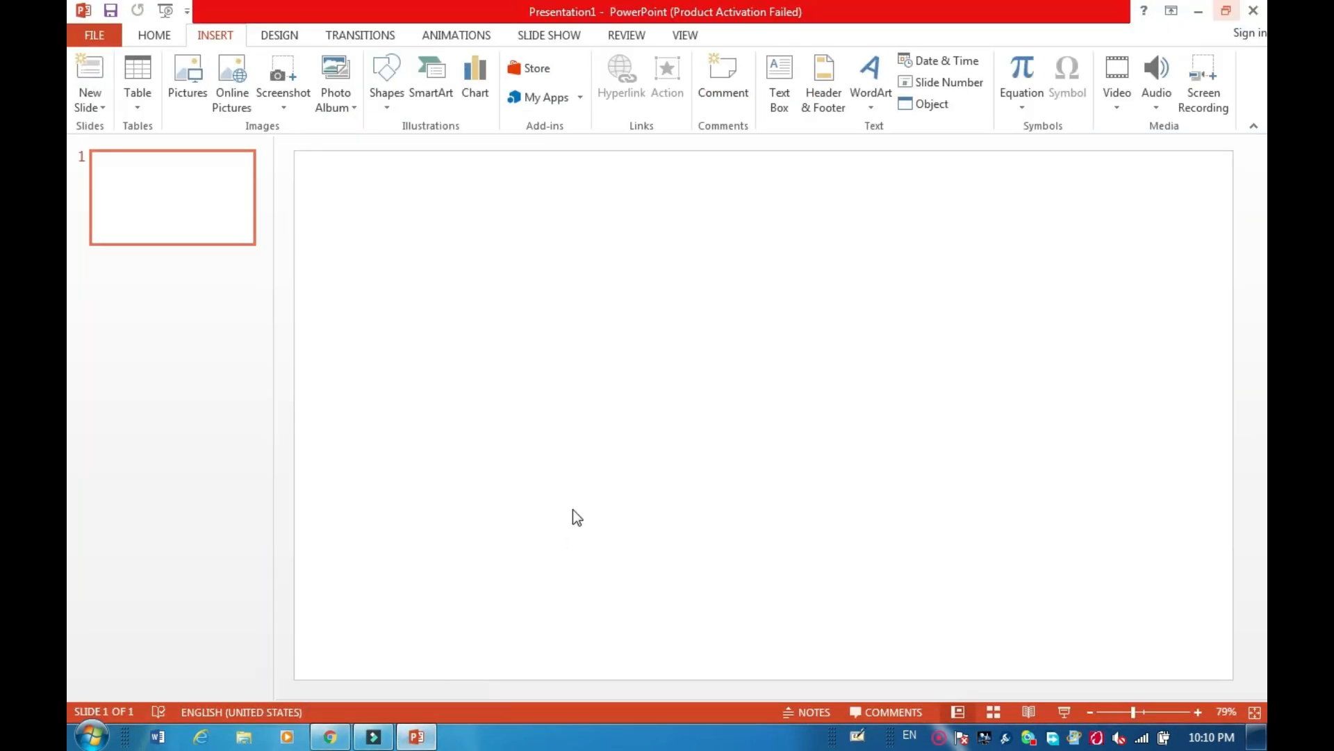
left_click(512, 343)
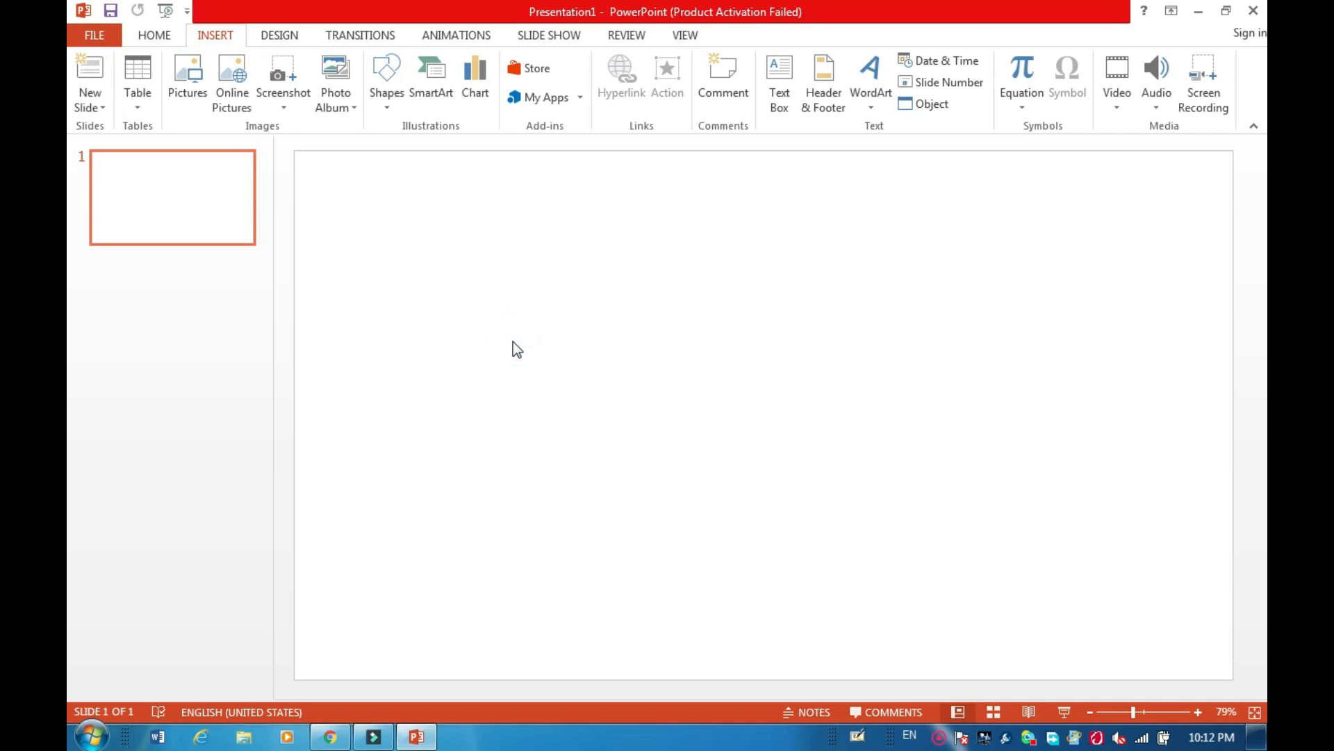
key("ctrl+v")
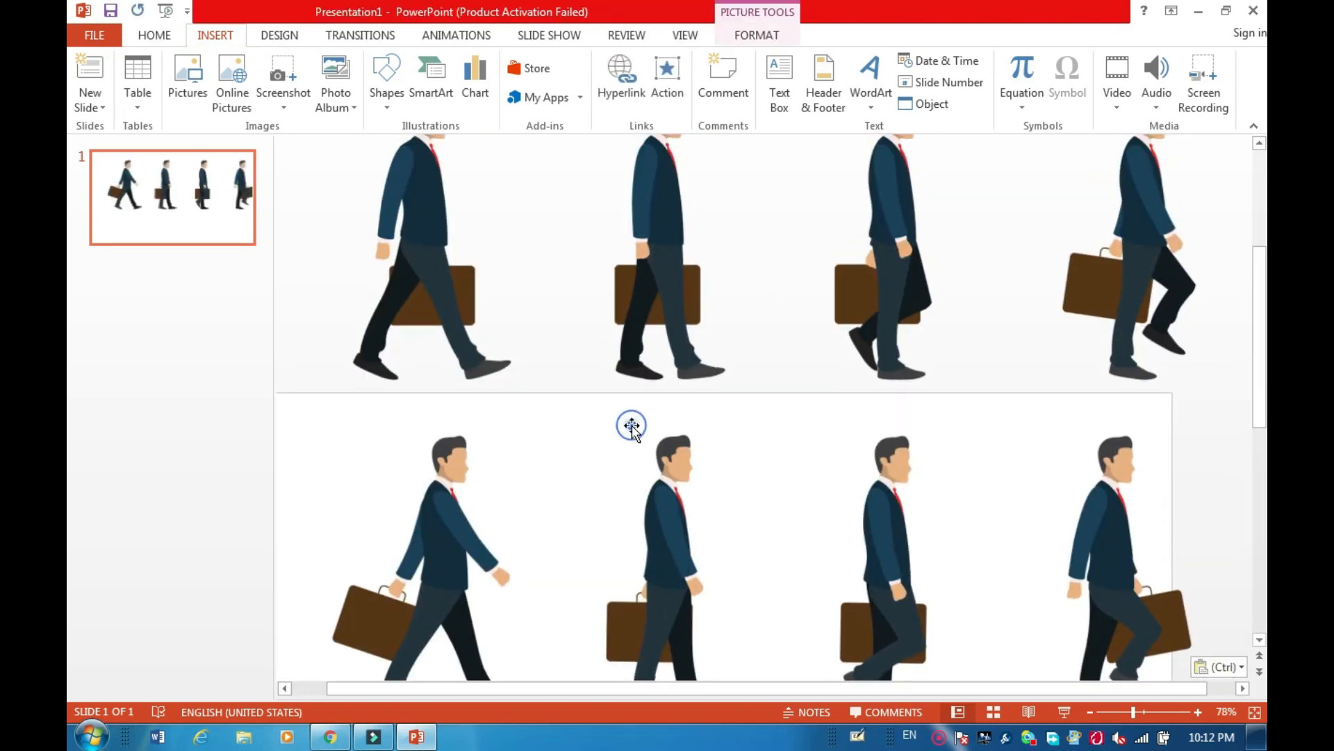
Shrink the pasted walking-poses picture to about 7.7" high by 11.19" wide and position it over the slide
left_click_drag(645, 427, 618, 561)
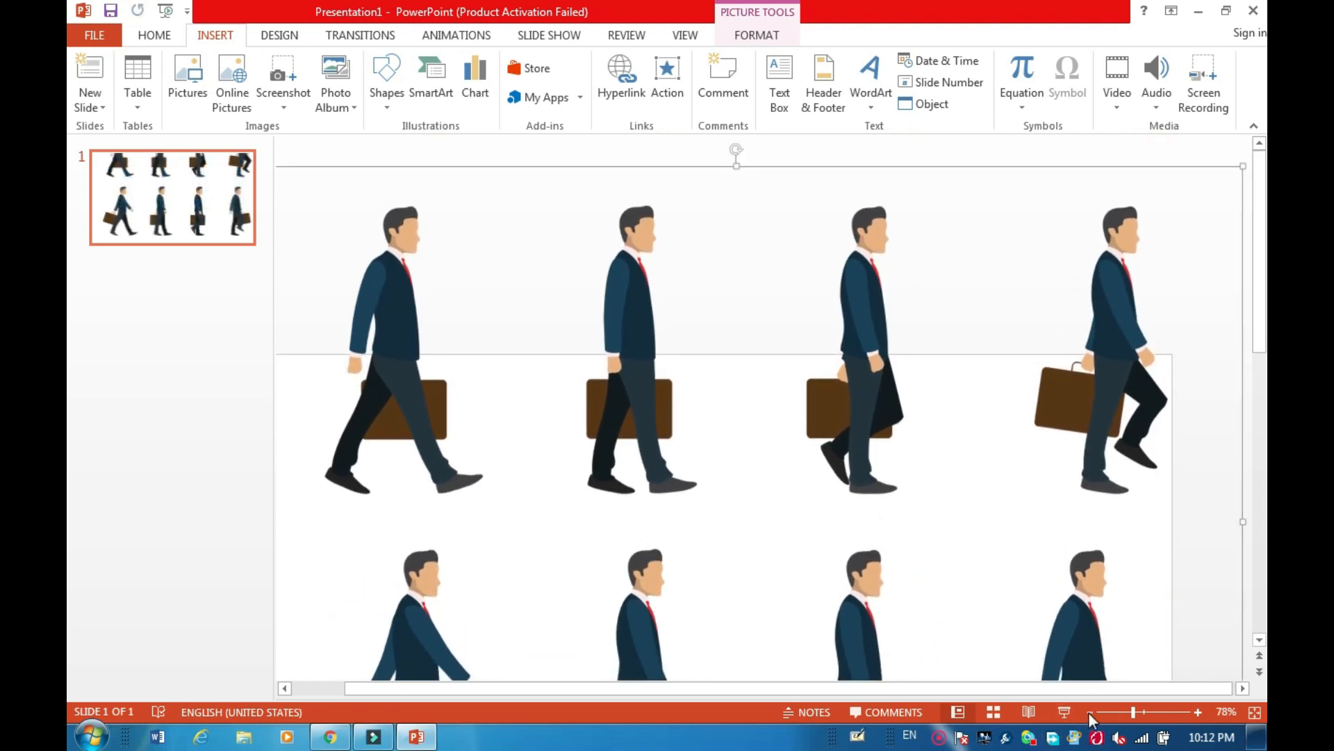
left_click(1090, 712)
left_click(1089, 713)
left_click(1089, 712)
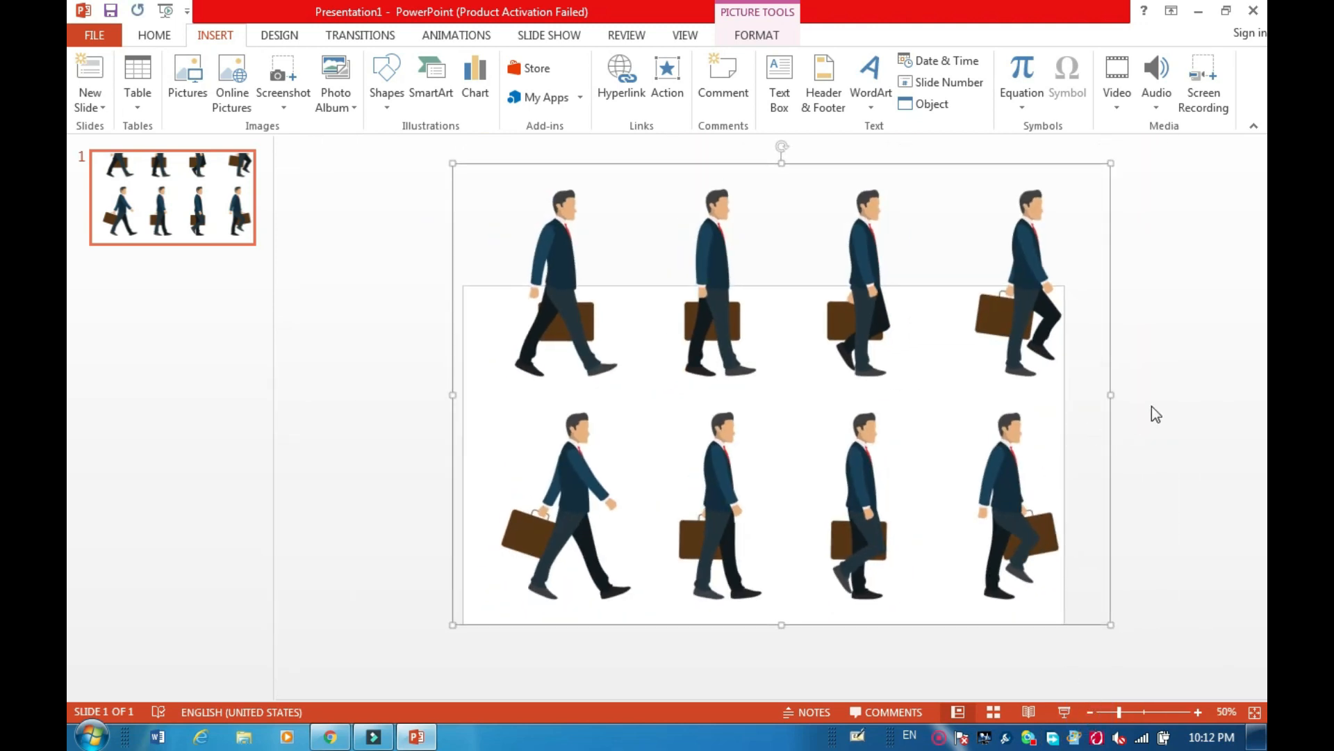
left_click(1074, 394)
mouse_move(1108, 395)
left_mouse_down()
mouse_move(1075, 394)
mouse_move(1098, 403)
left_mouse_up()
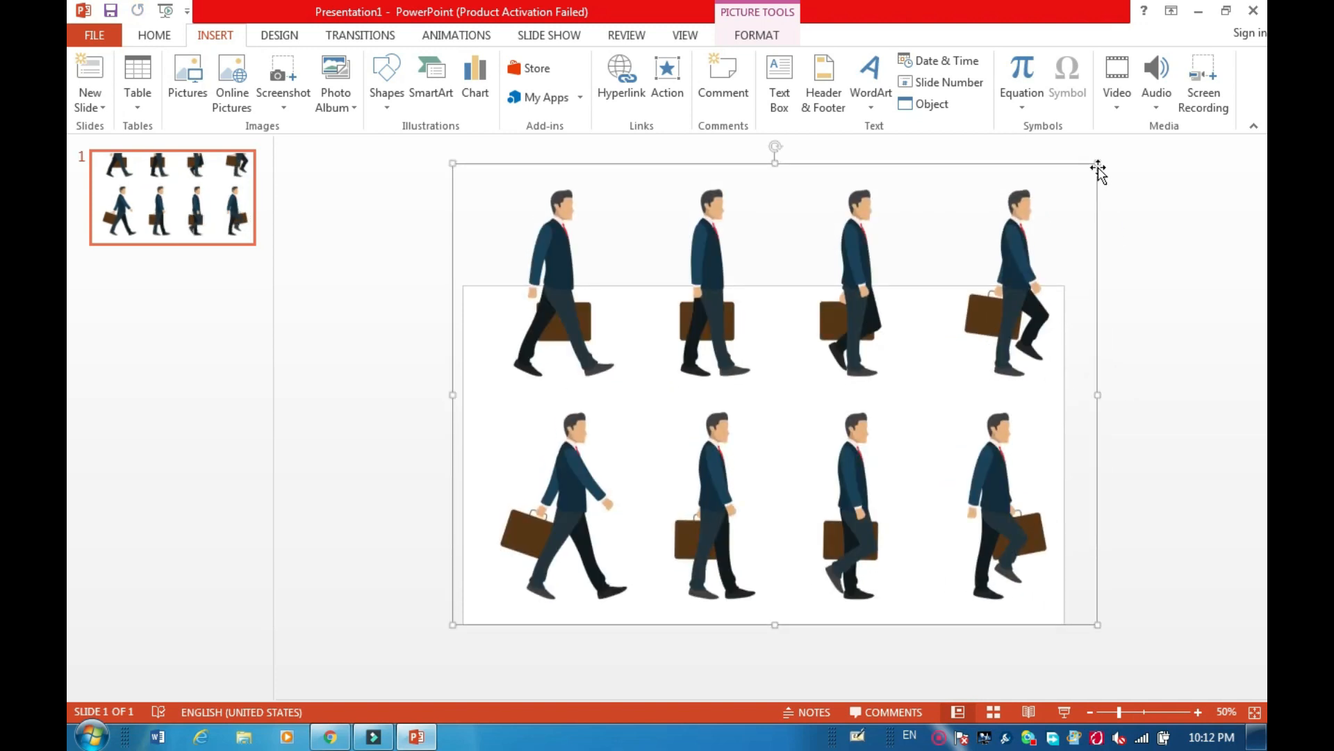
left_click_drag(1097, 164, 939, 363)
mouse_move(774, 376)
left_mouse_down()
mouse_move(810, 375)
mouse_move(770, 384)
left_mouse_up()
left_click_drag(932, 410, 953, 410)
left_click_drag(840, 432, 908, 438)
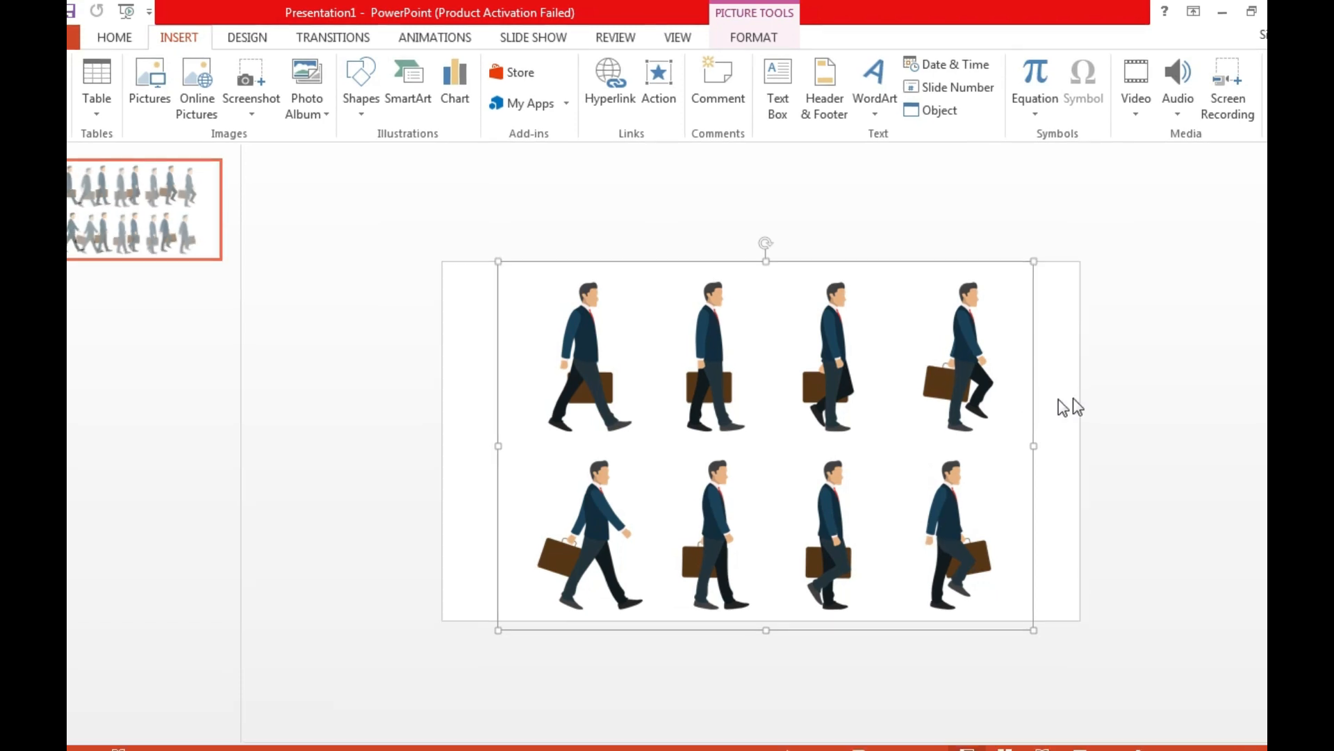
left_click(1156, 424)
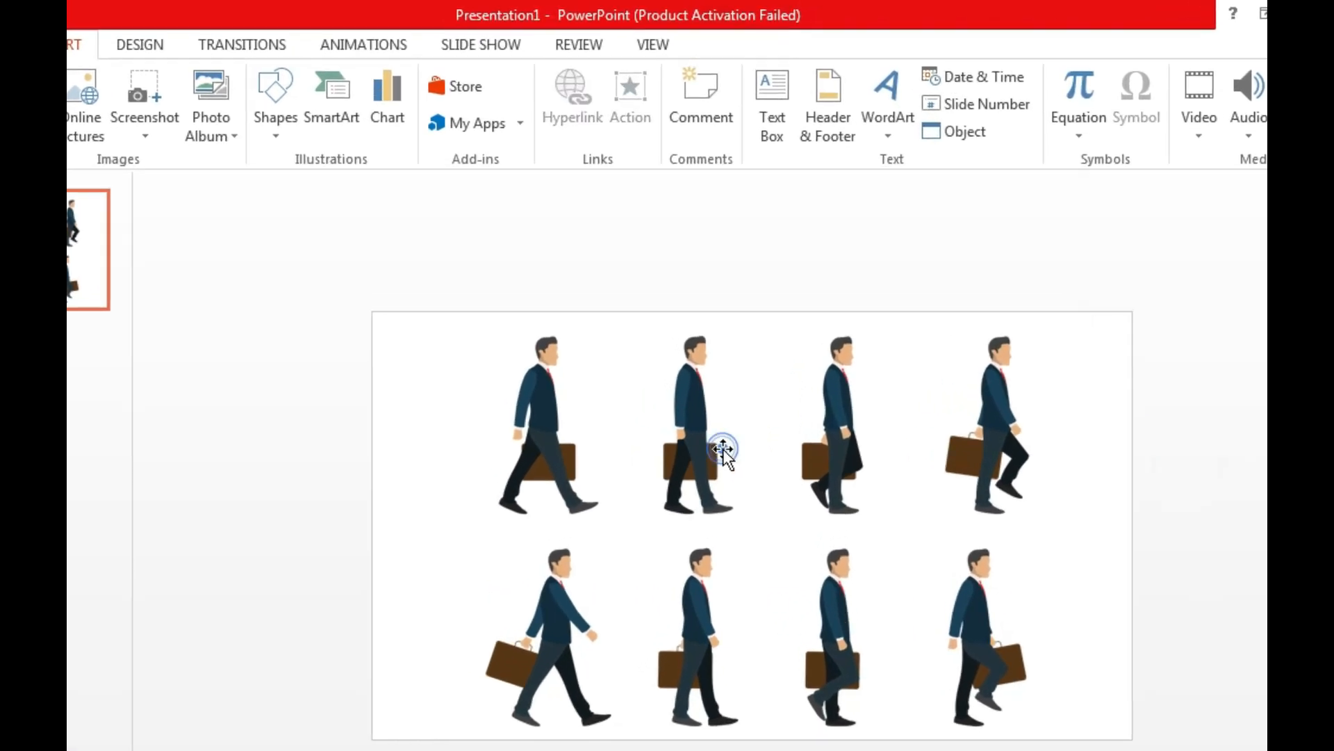
Crop the picture to the first walking pose in the upper row, about 3.17" high by 1.79" wide
left_click(729, 408)
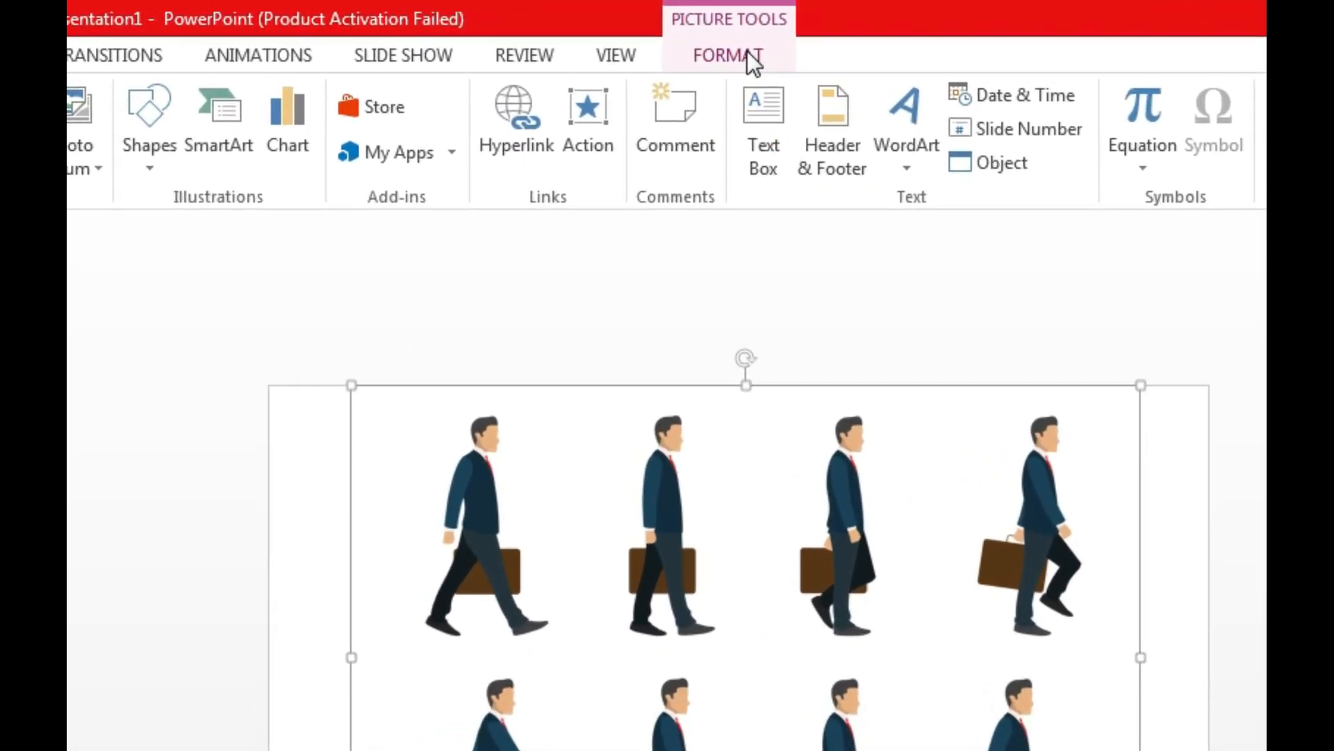
left_click(736, 49)
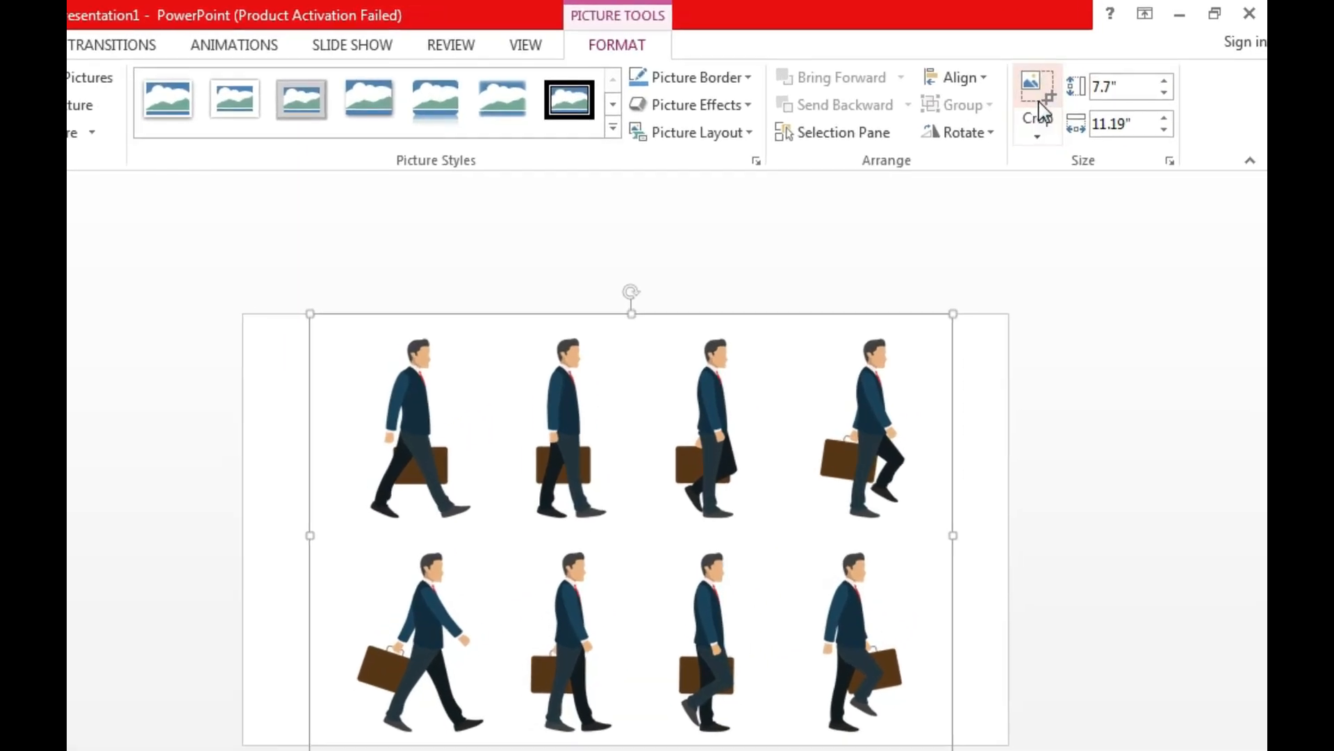
left_click(984, 124)
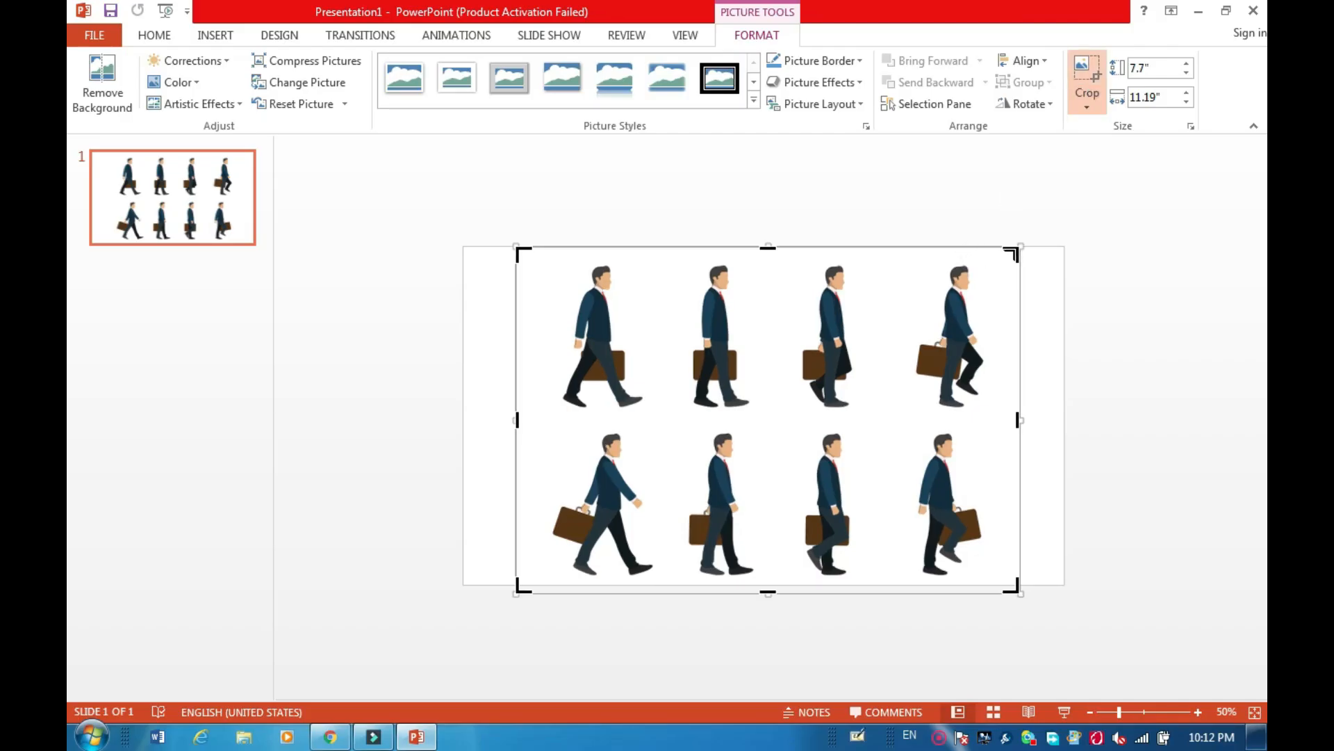
left_click_drag(1002, 249, 638, 269)
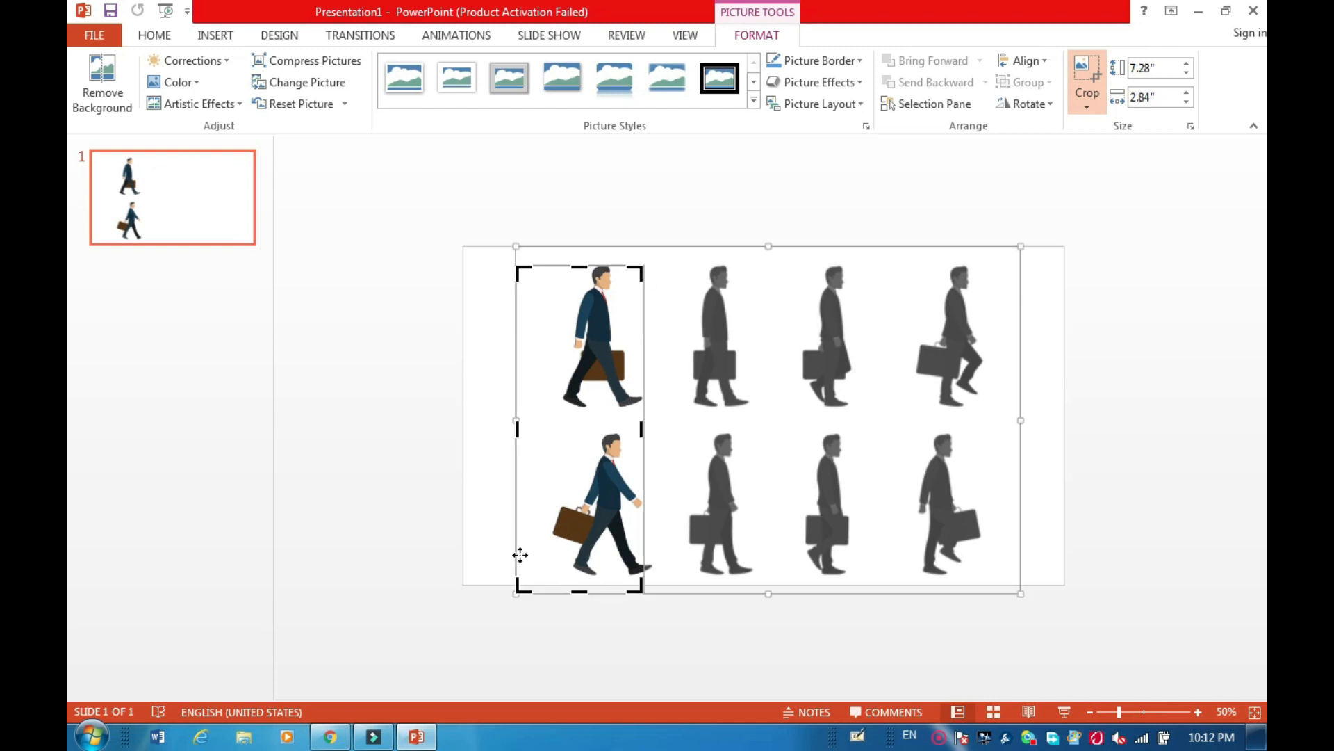
left_click_drag(518, 589, 542, 410)
left_click_drag(540, 336, 563, 336)
left_click_drag(597, 272, 598, 273)
key("Escape")
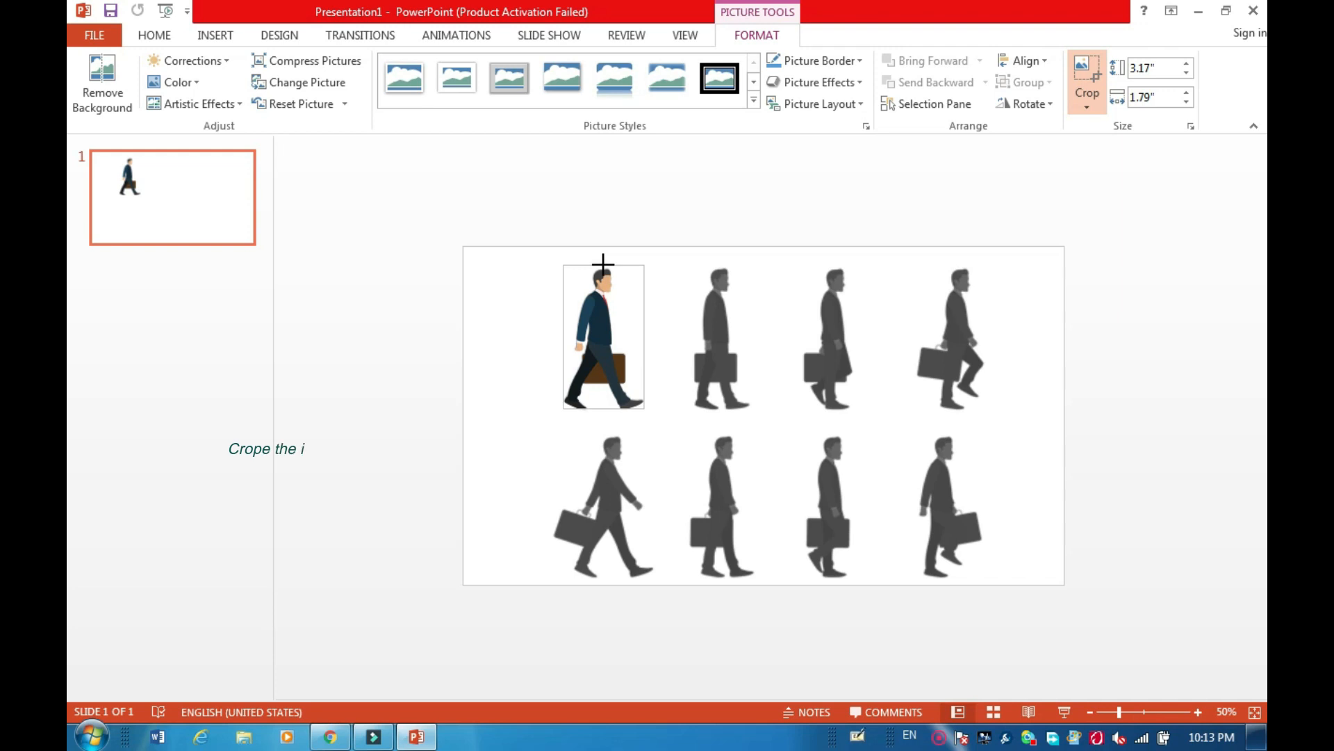
left_click_drag(603, 265, 605, 264)
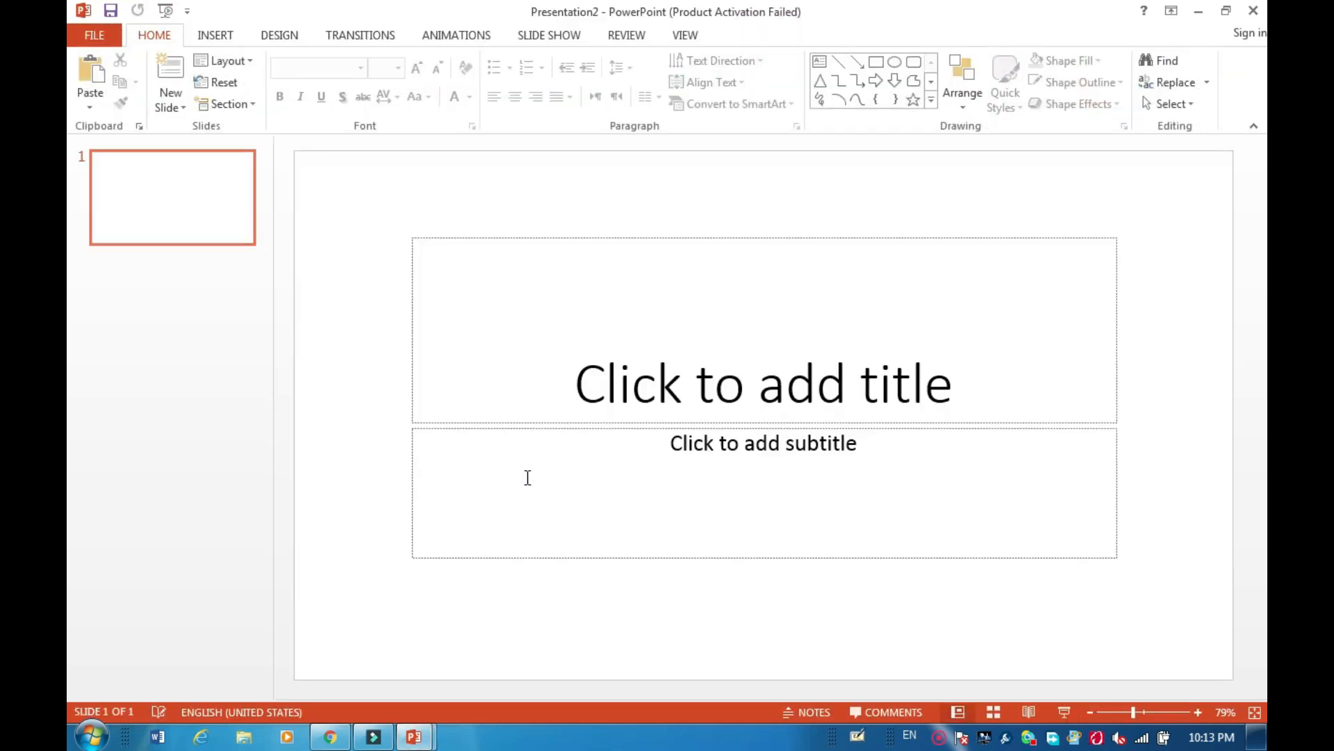
In the second presentation, add a Blank layout slide and delete its title slide
left_click(170, 99)
left_click(202, 344)
left_click(129, 202)
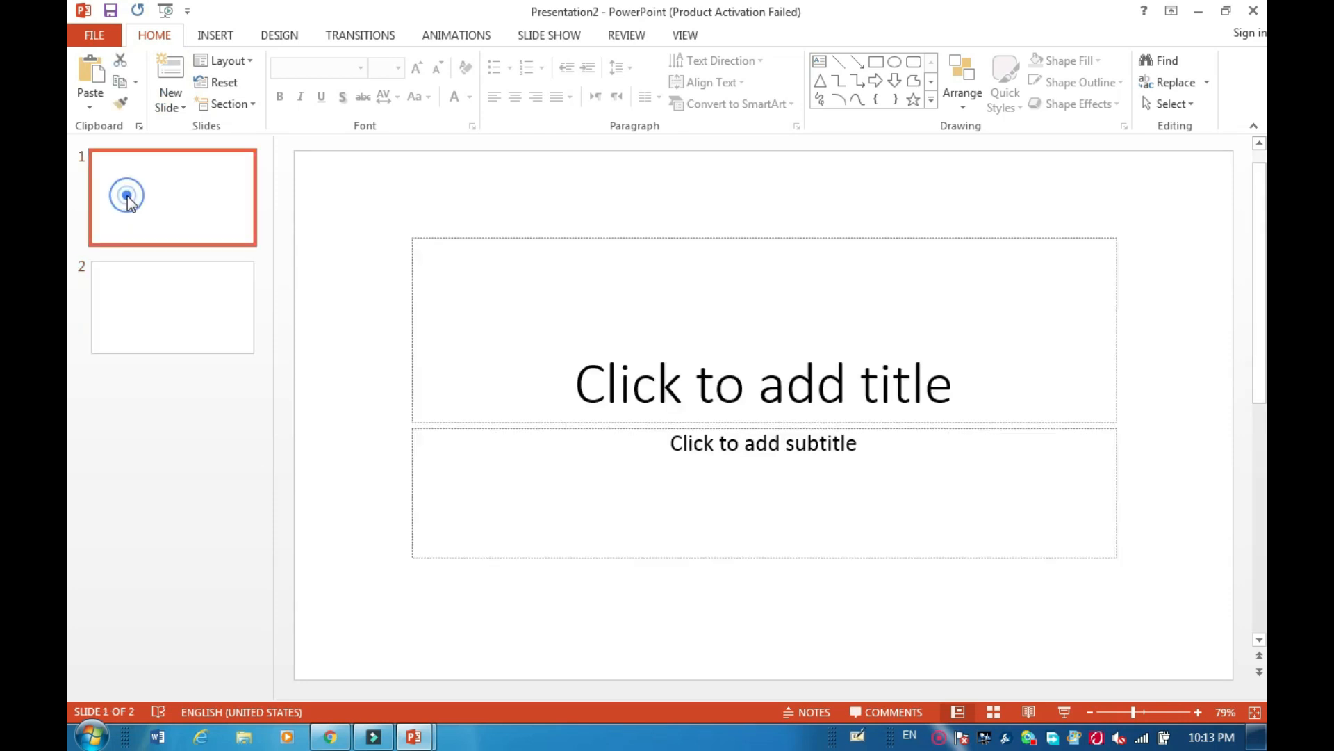
key("Delete")
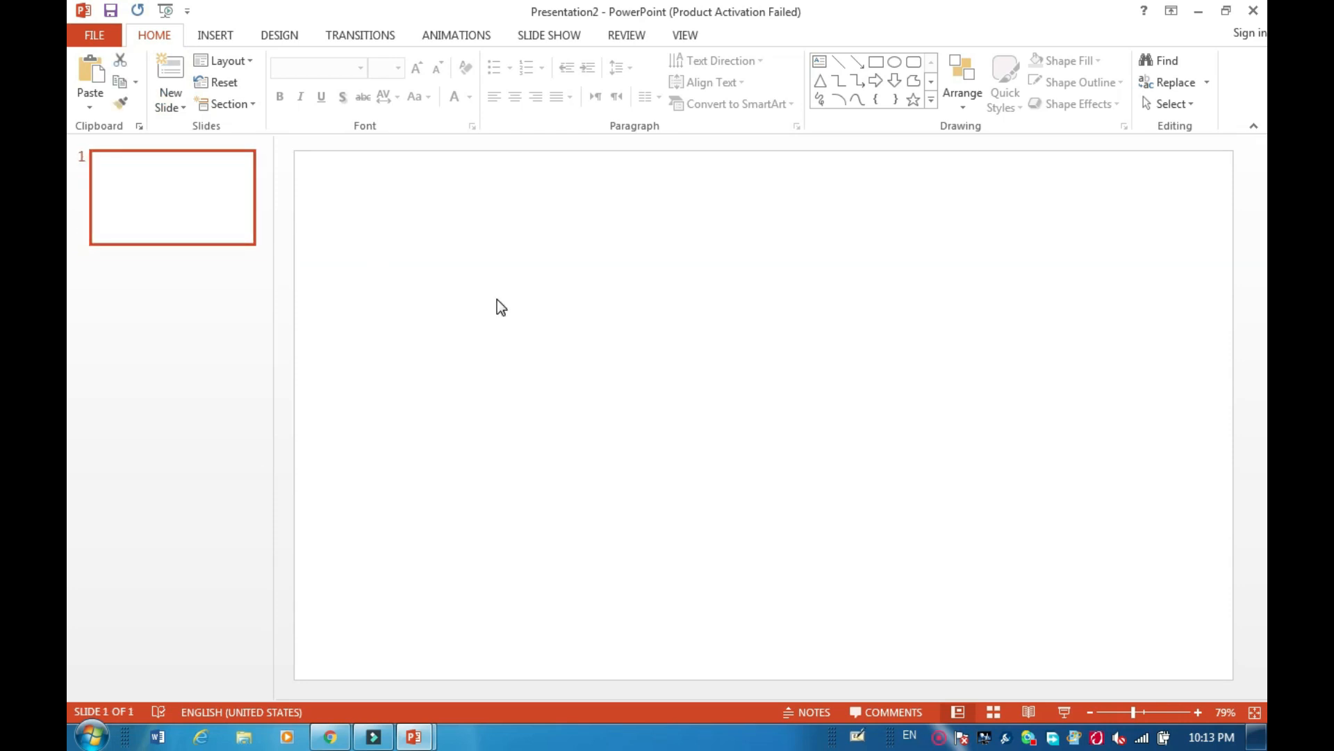
Paste the cropped first walking pose onto the blank slide and align it to the slide's left edge and vertical middle
key("ctrl+v")
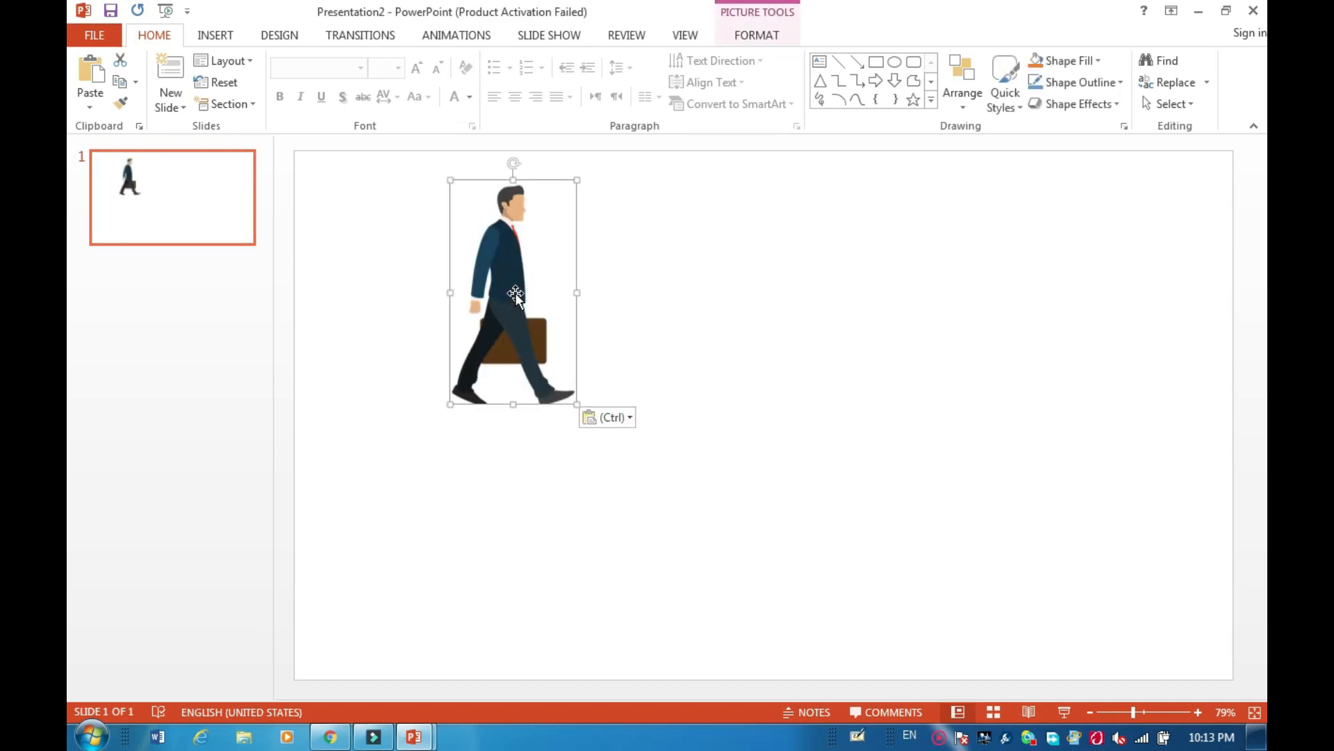
left_click_drag(515, 293, 517, 311)
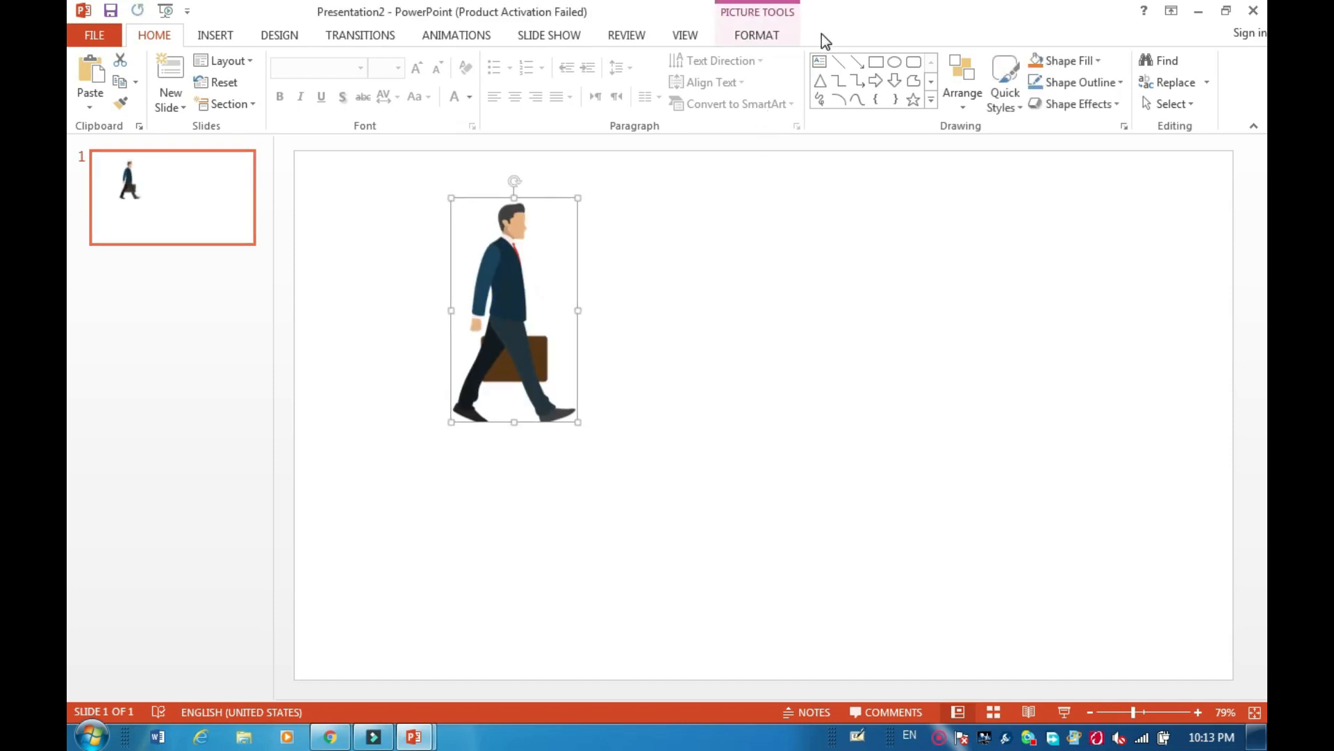
left_click(778, 35)
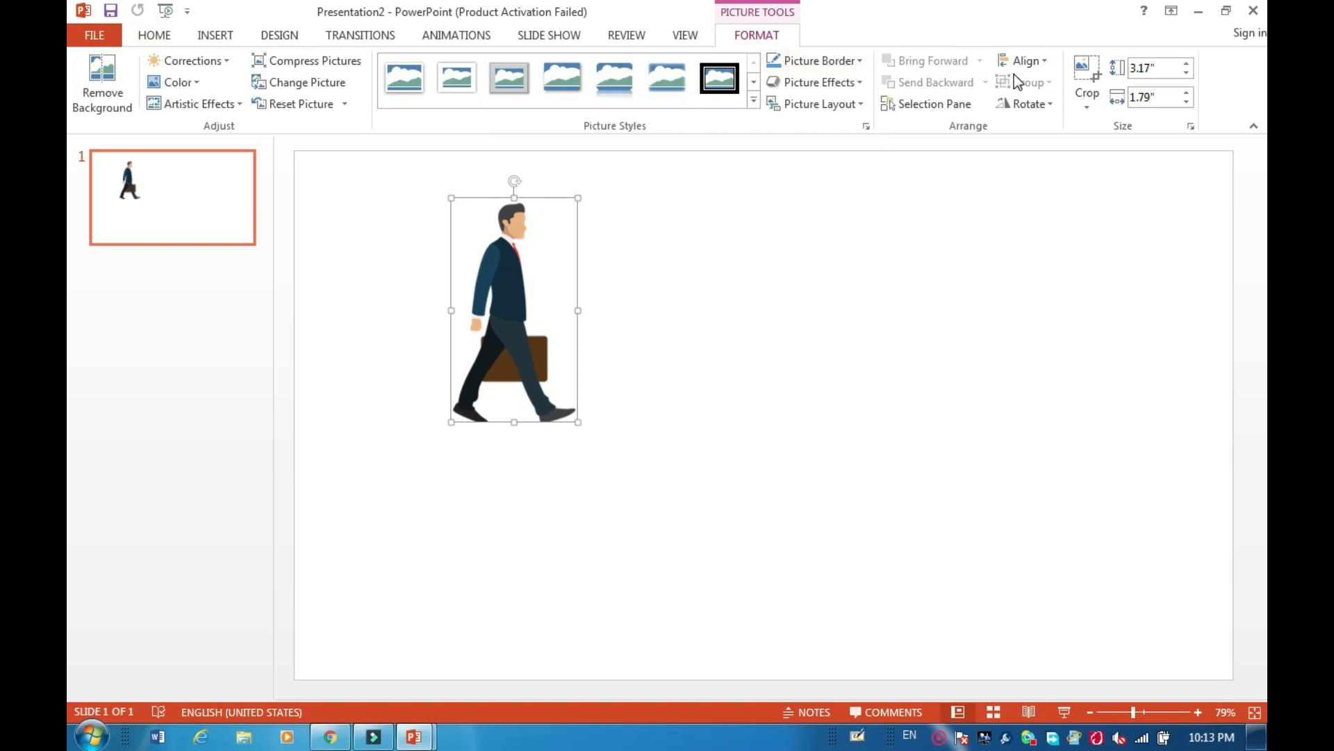
left_click(1032, 64)
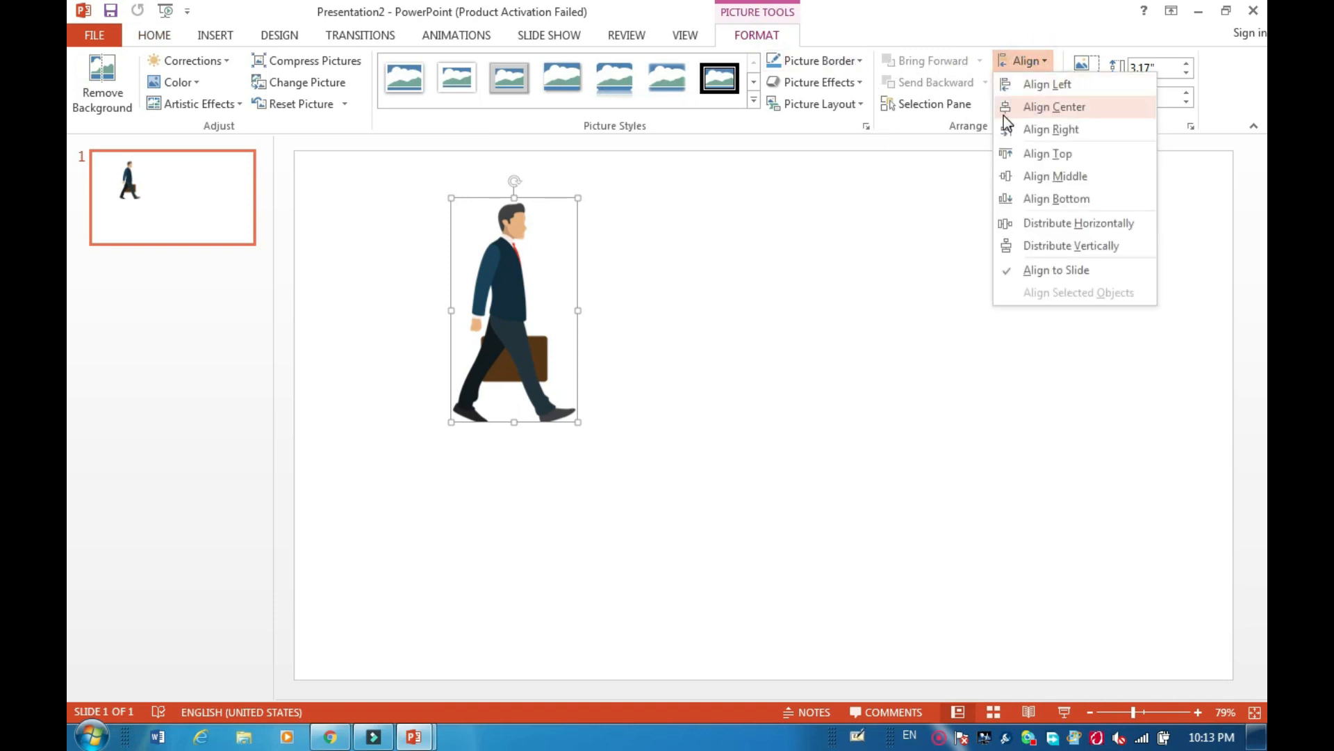
left_click(1033, 84)
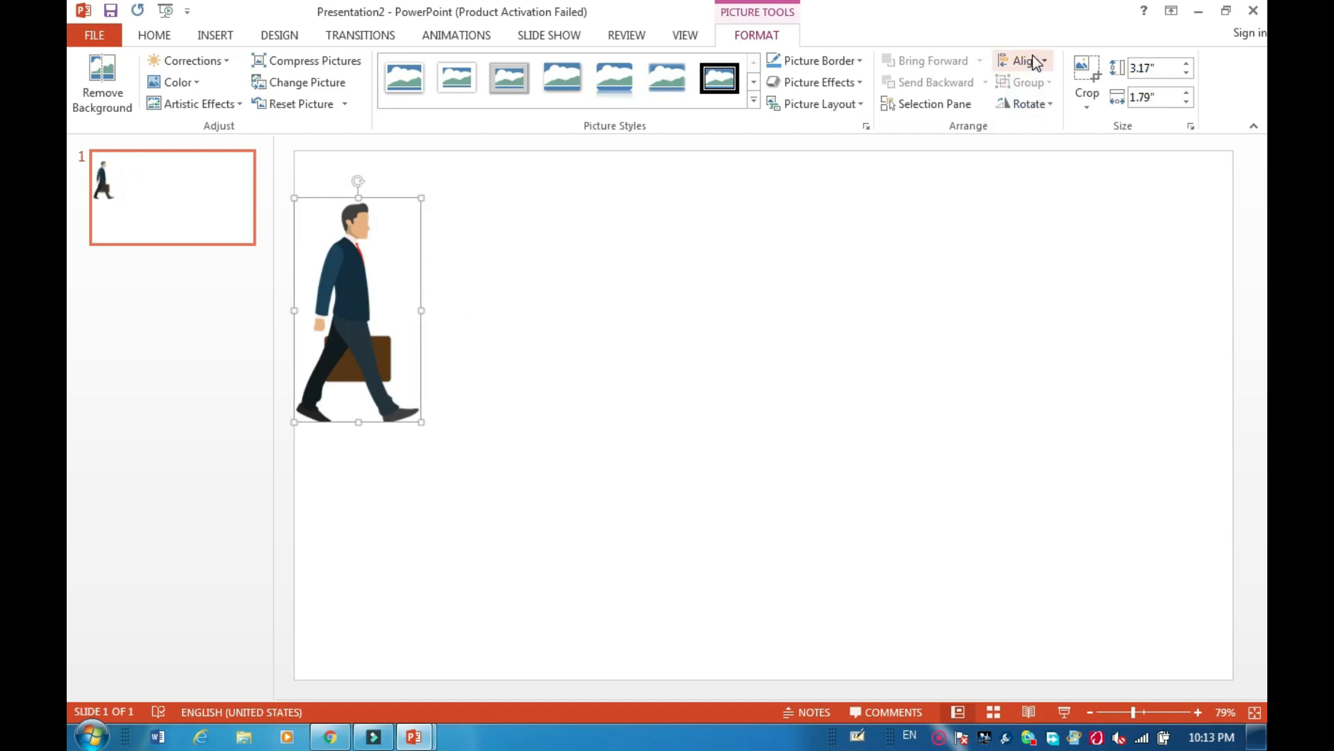
left_click(1035, 62)
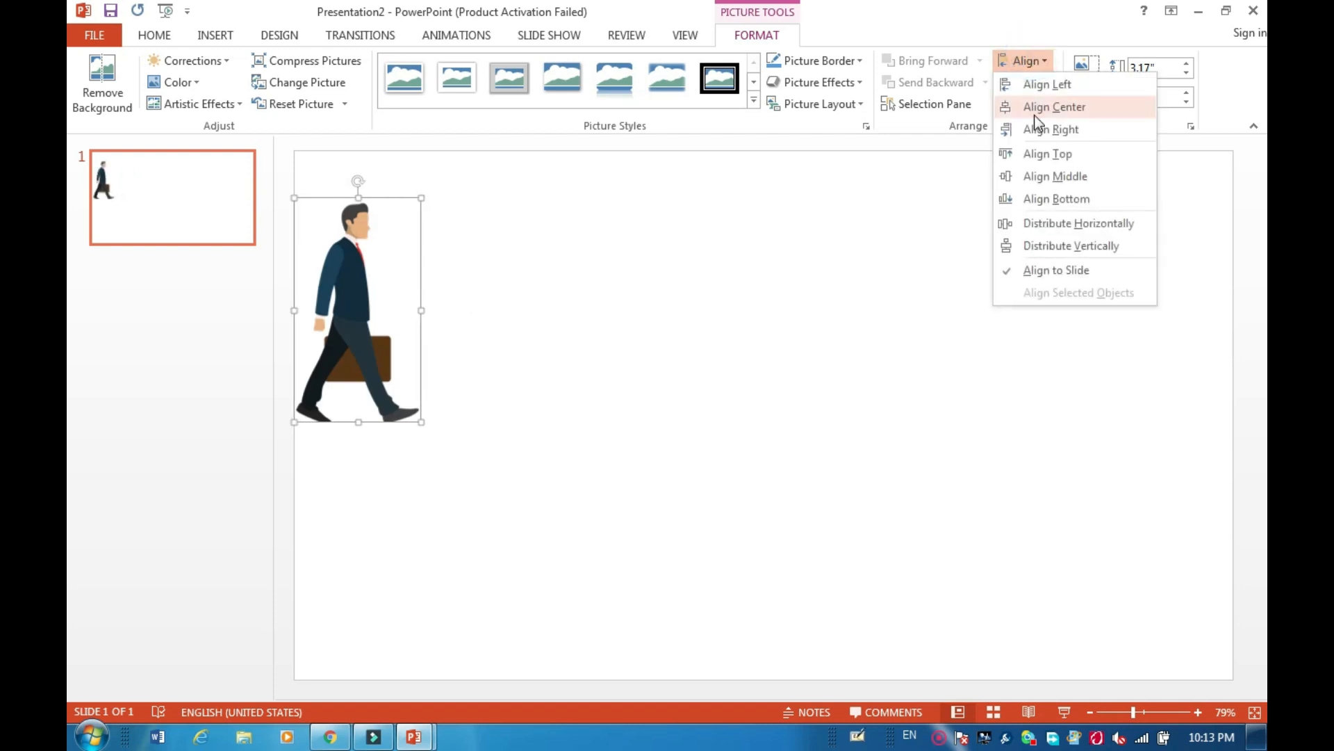
left_click(1042, 179)
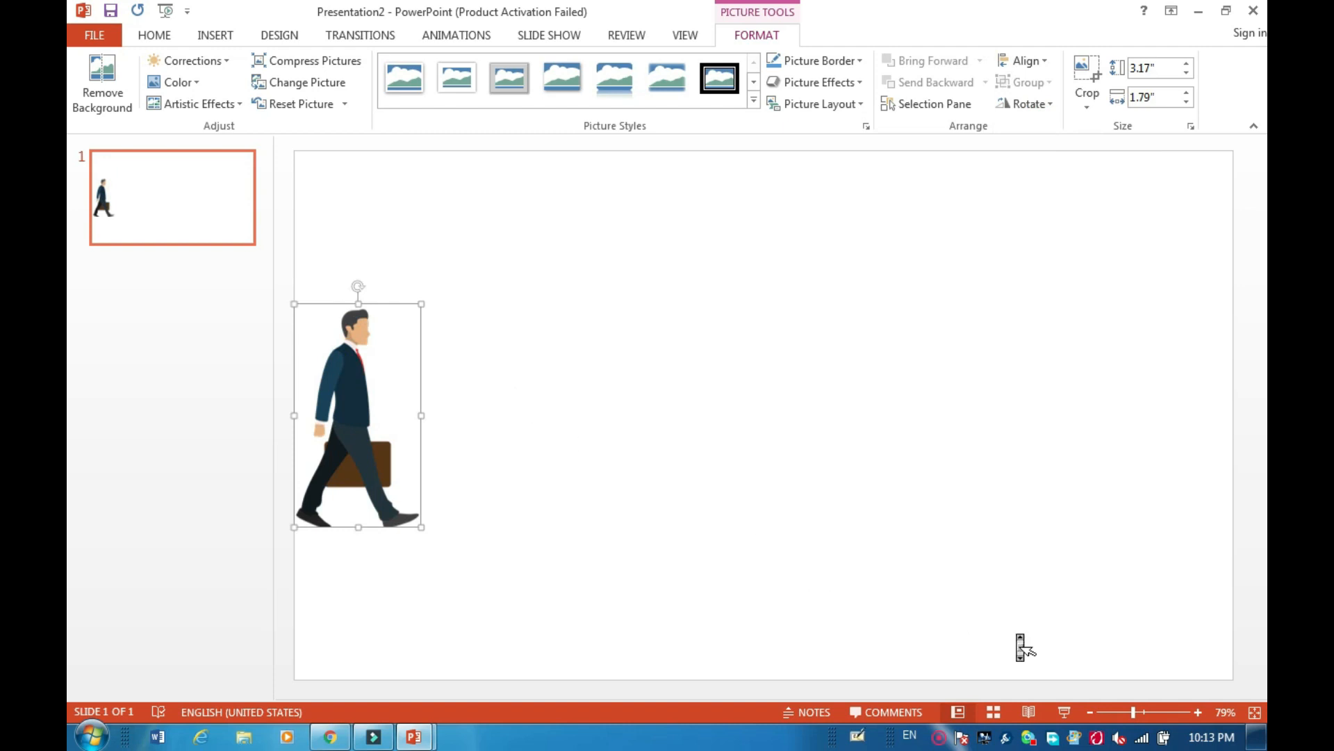
Move the walking-man picture slightly inward from the slide's left edge
left_click(1089, 712)
left_click(1088, 712)
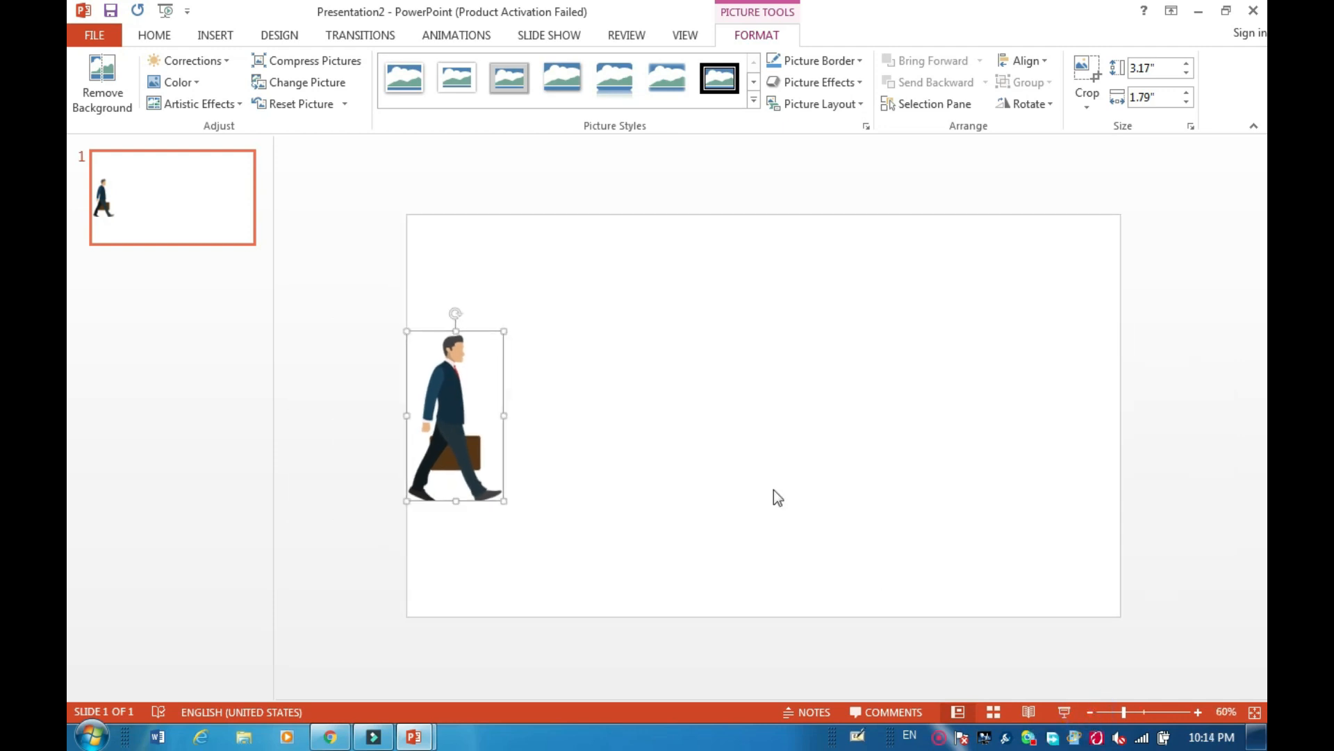
left_click_drag(448, 386, 480, 377)
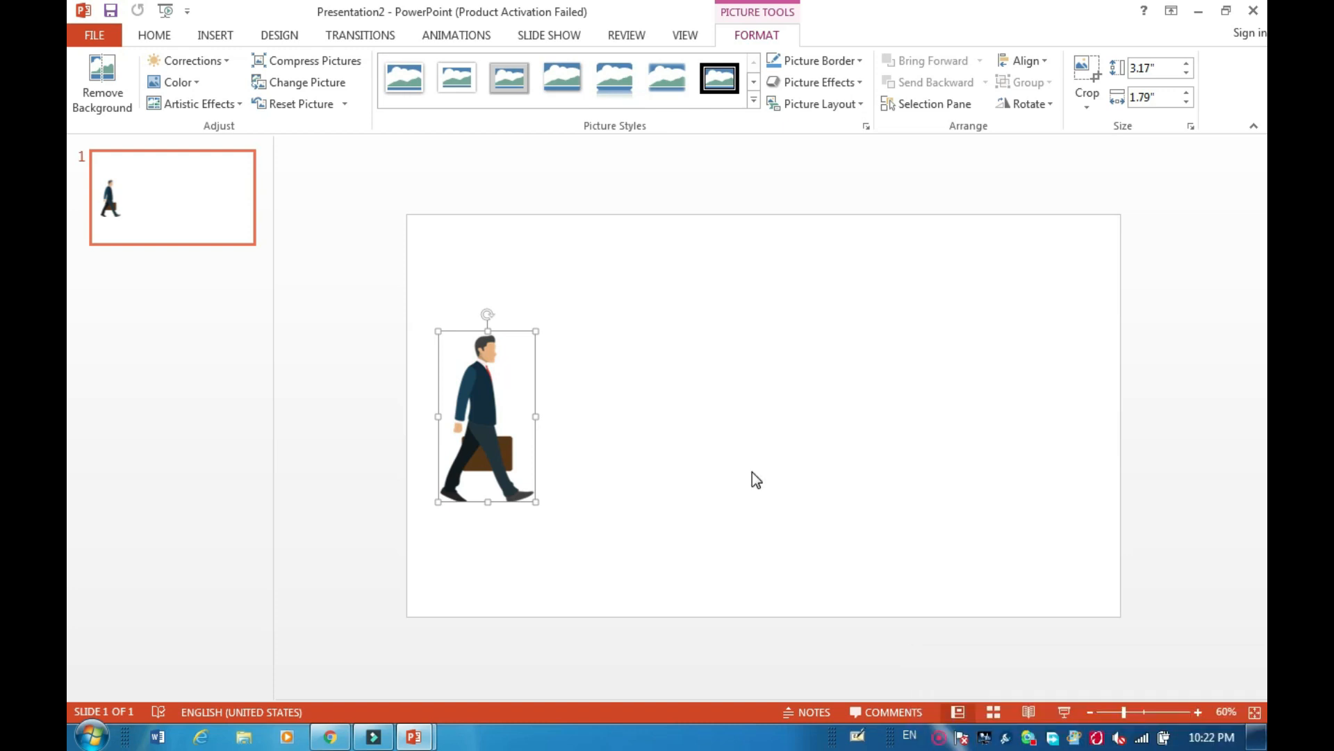
Switch to Chrome, search Google Images for "road poses png in horizontal" and filter the results to vector
key("alt")
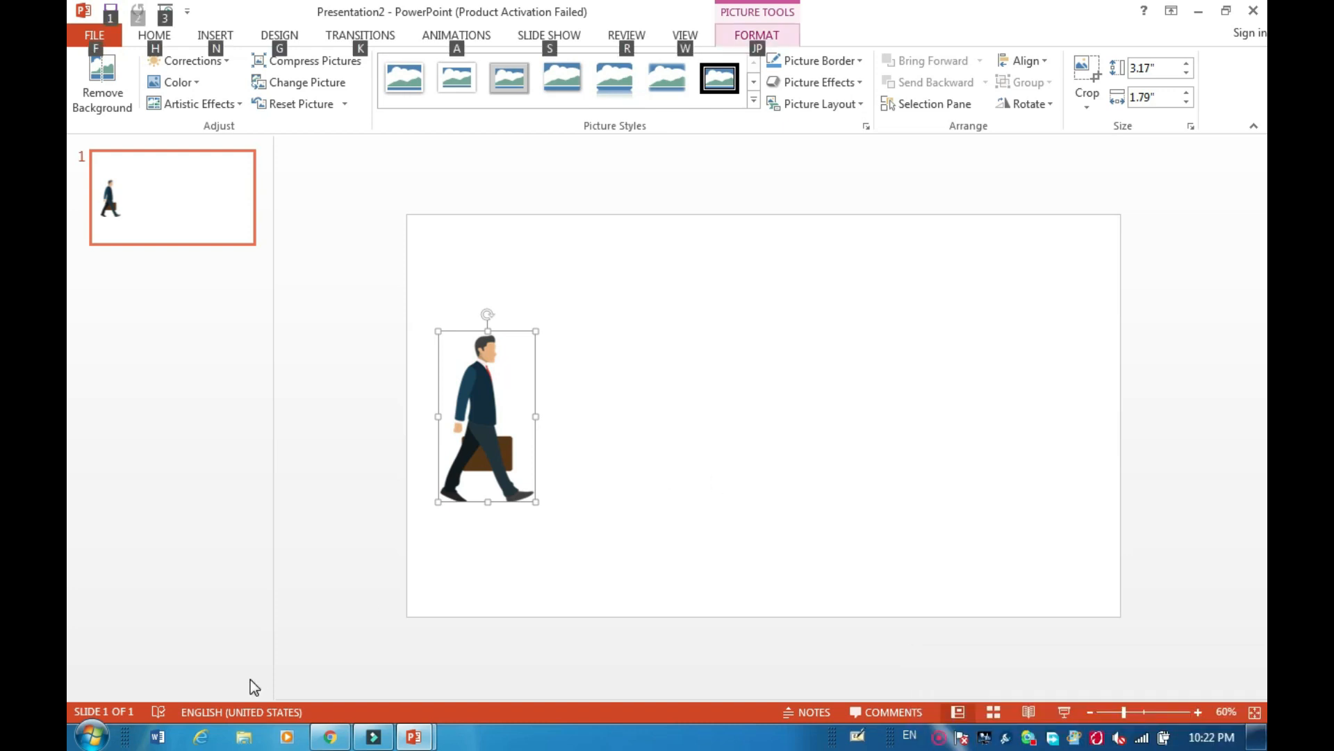
mouse_move(327, 739)
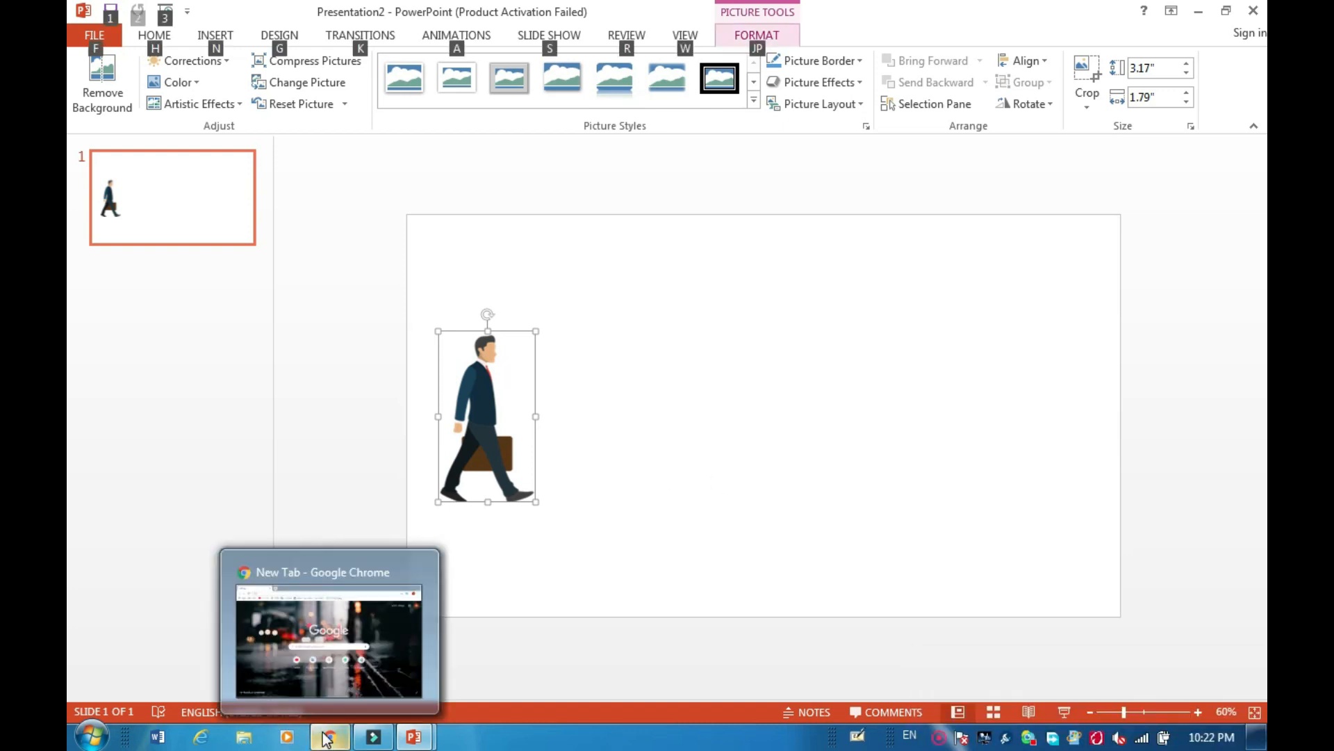
left_click(322, 702)
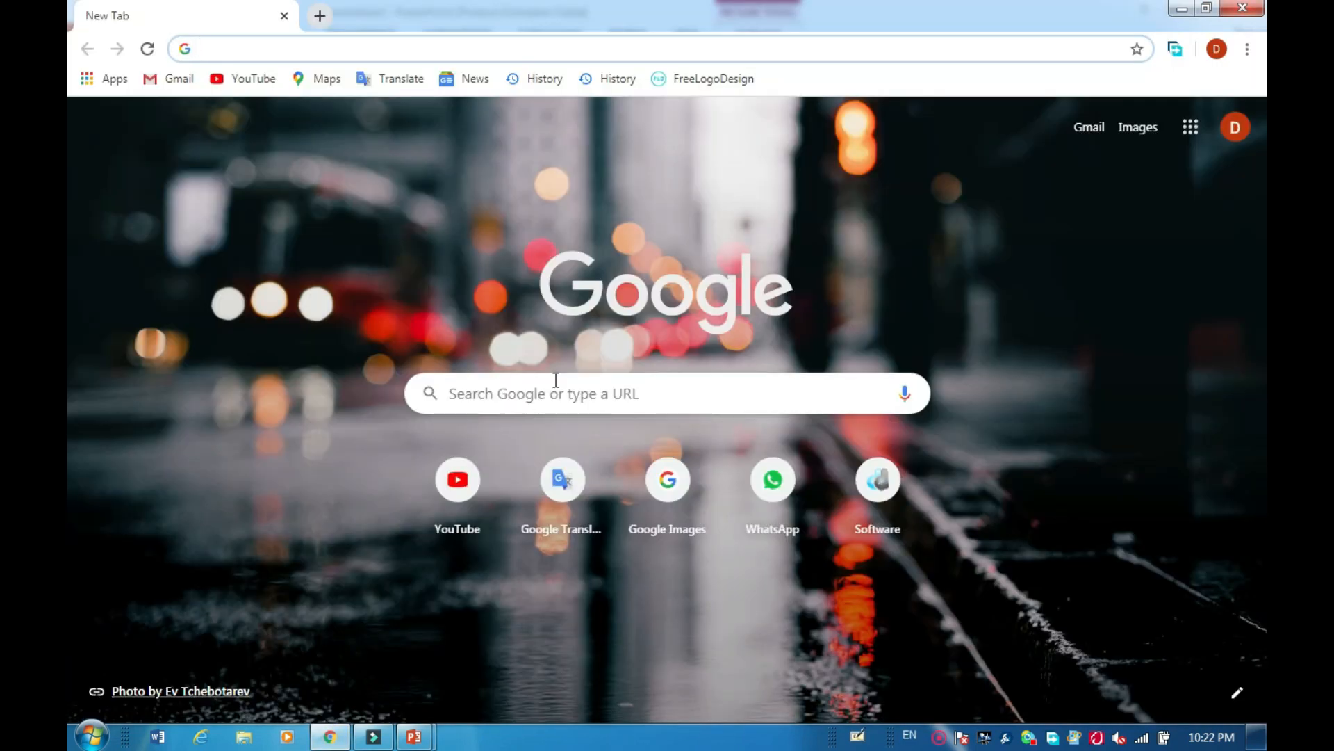
left_click(548, 406)
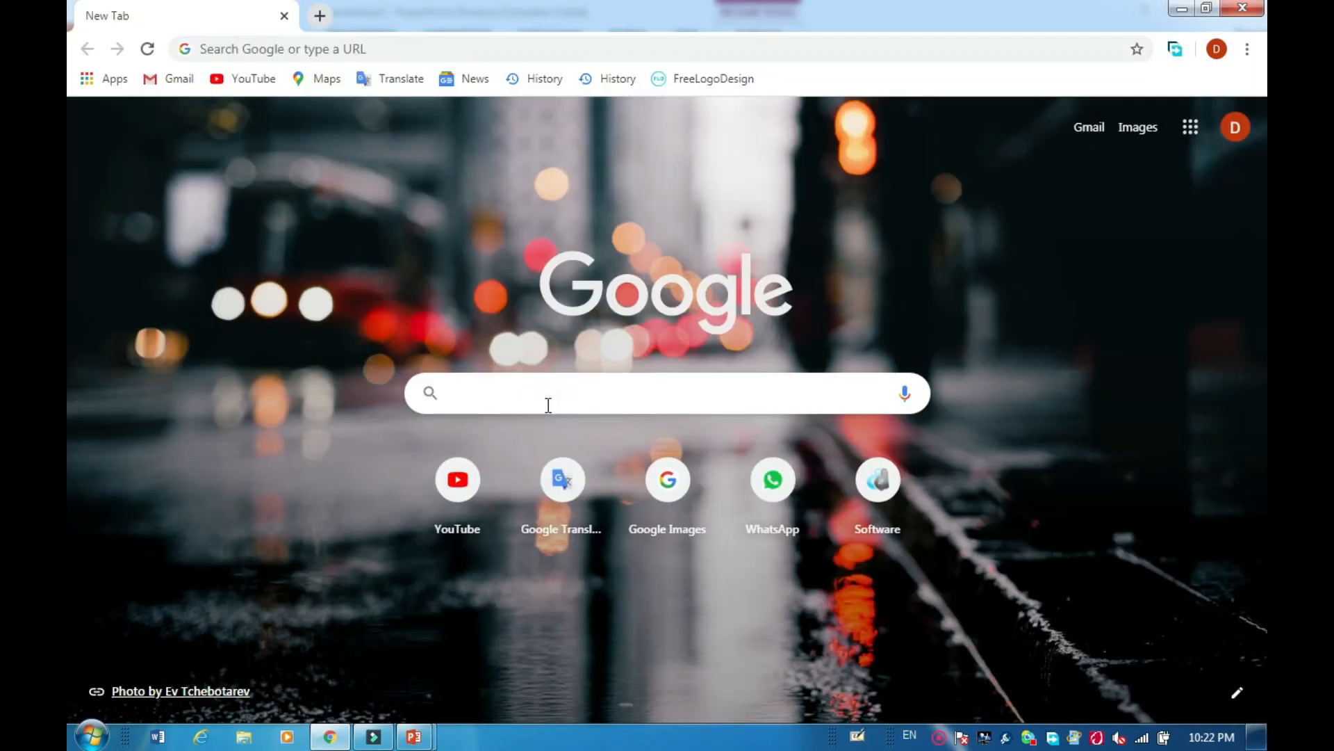
type("road poses png in horizontal")
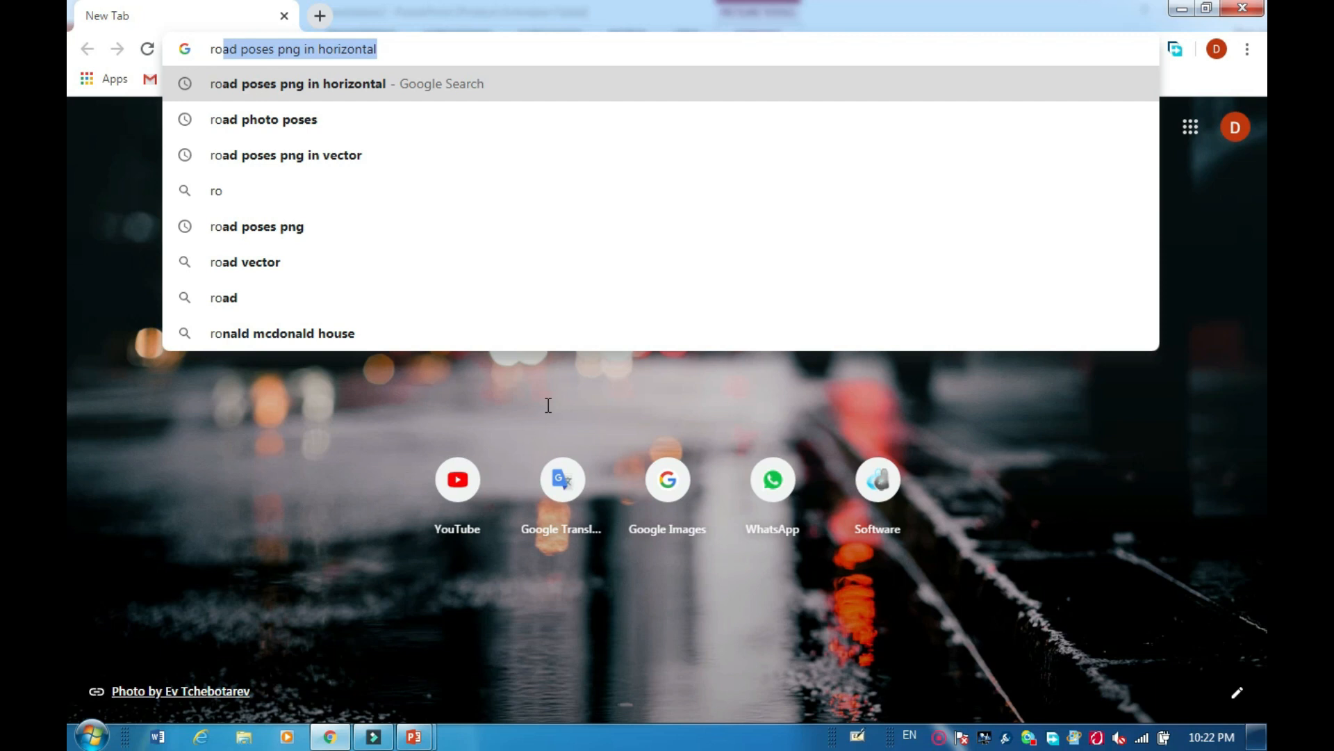
key("Right")
key("Return")
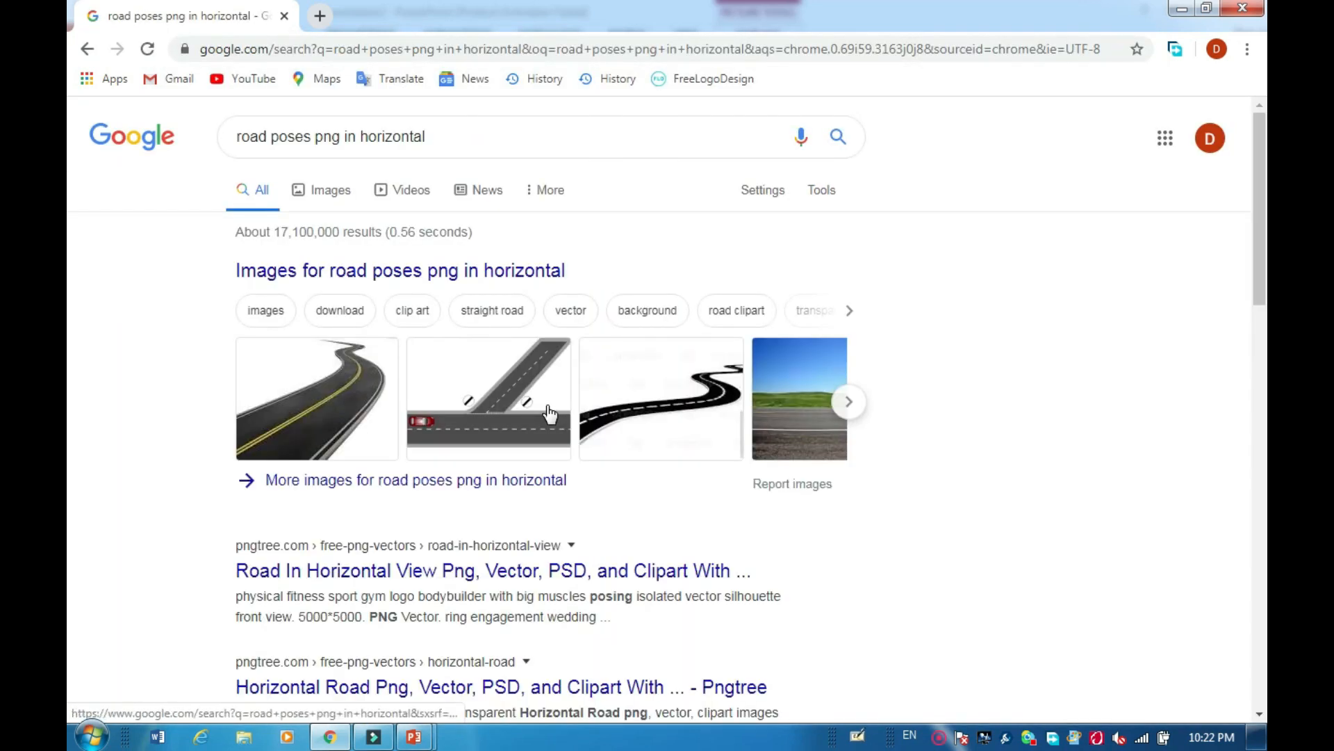
left_click(330, 198)
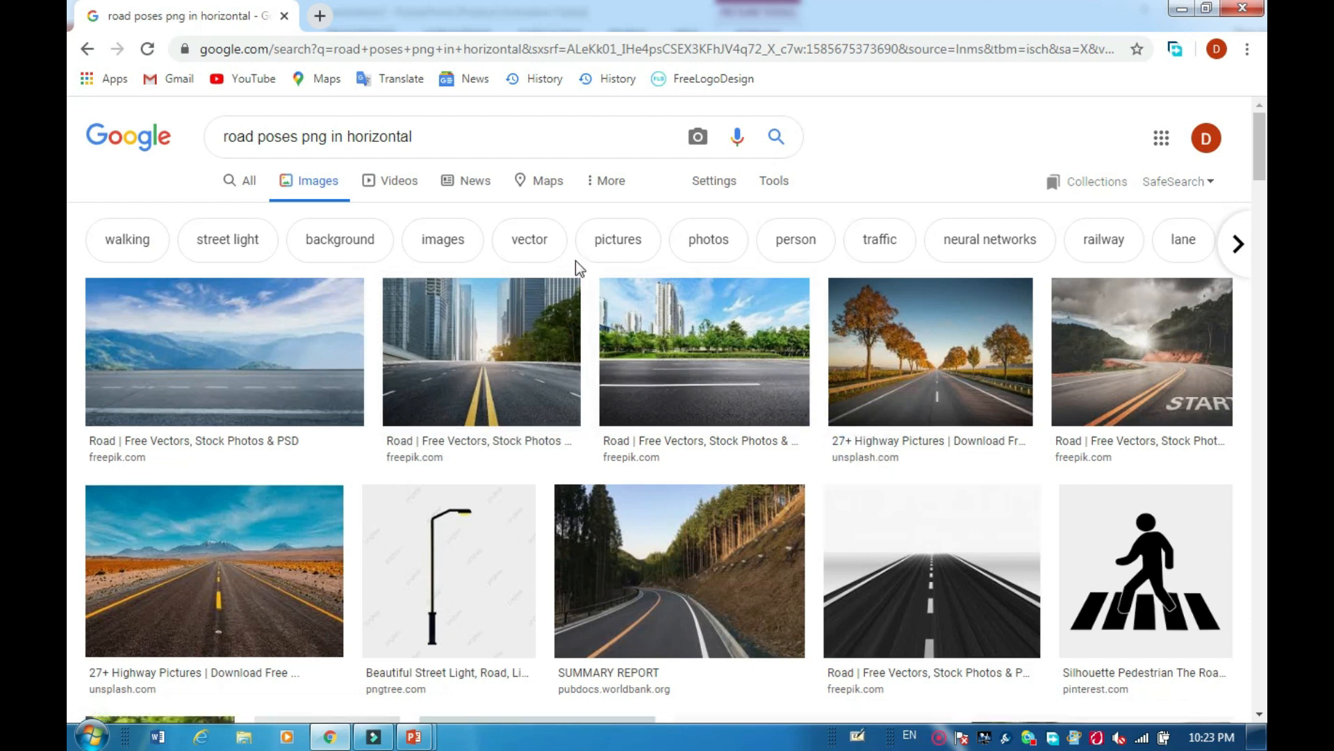
left_click(531, 245)
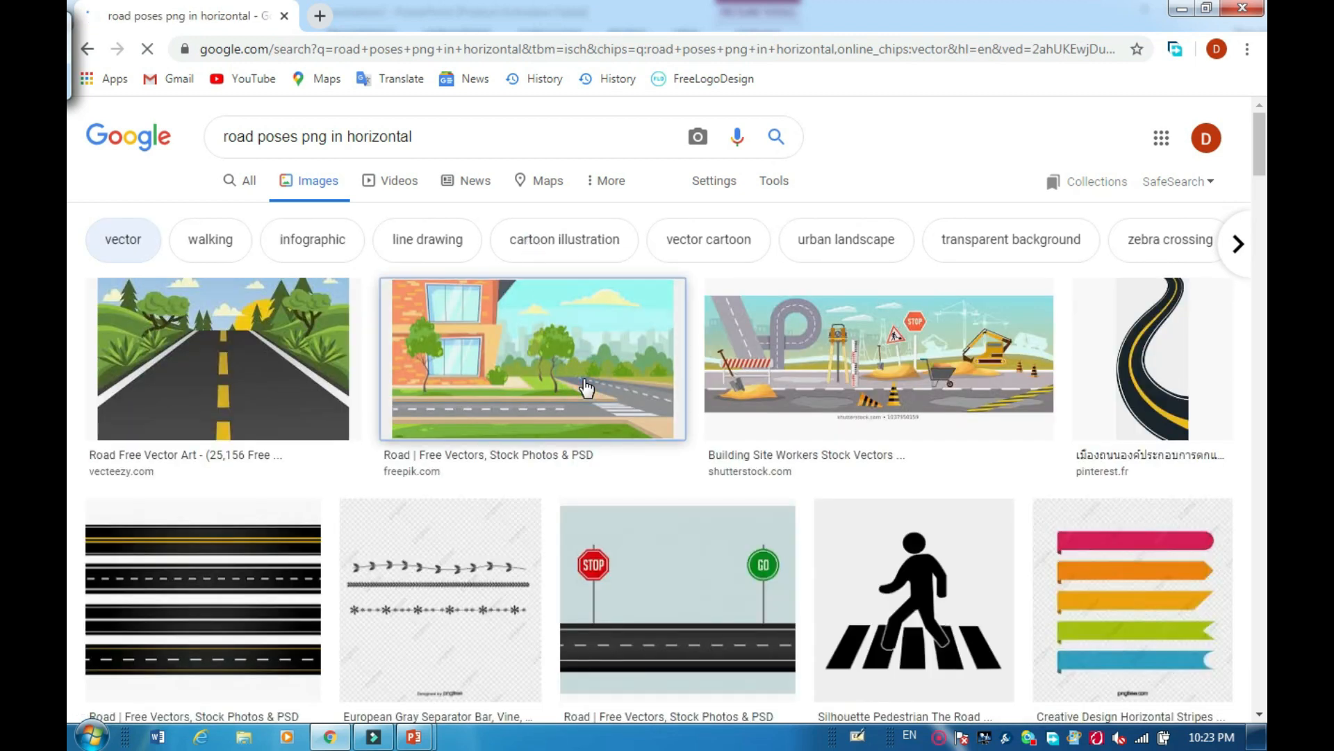
Find the "Street background design" picture among the first street scene's related images and copy it
left_click(585, 386)
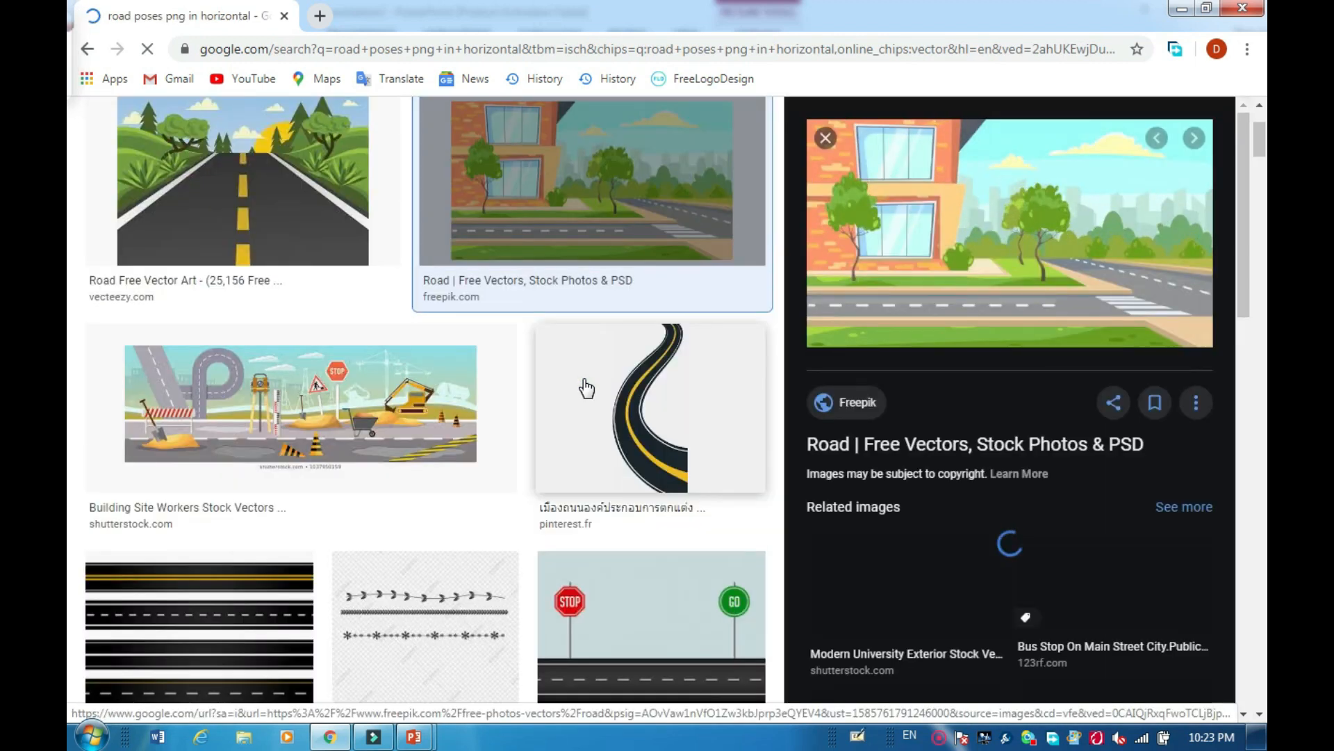
scroll(915, 427, "down", 10)
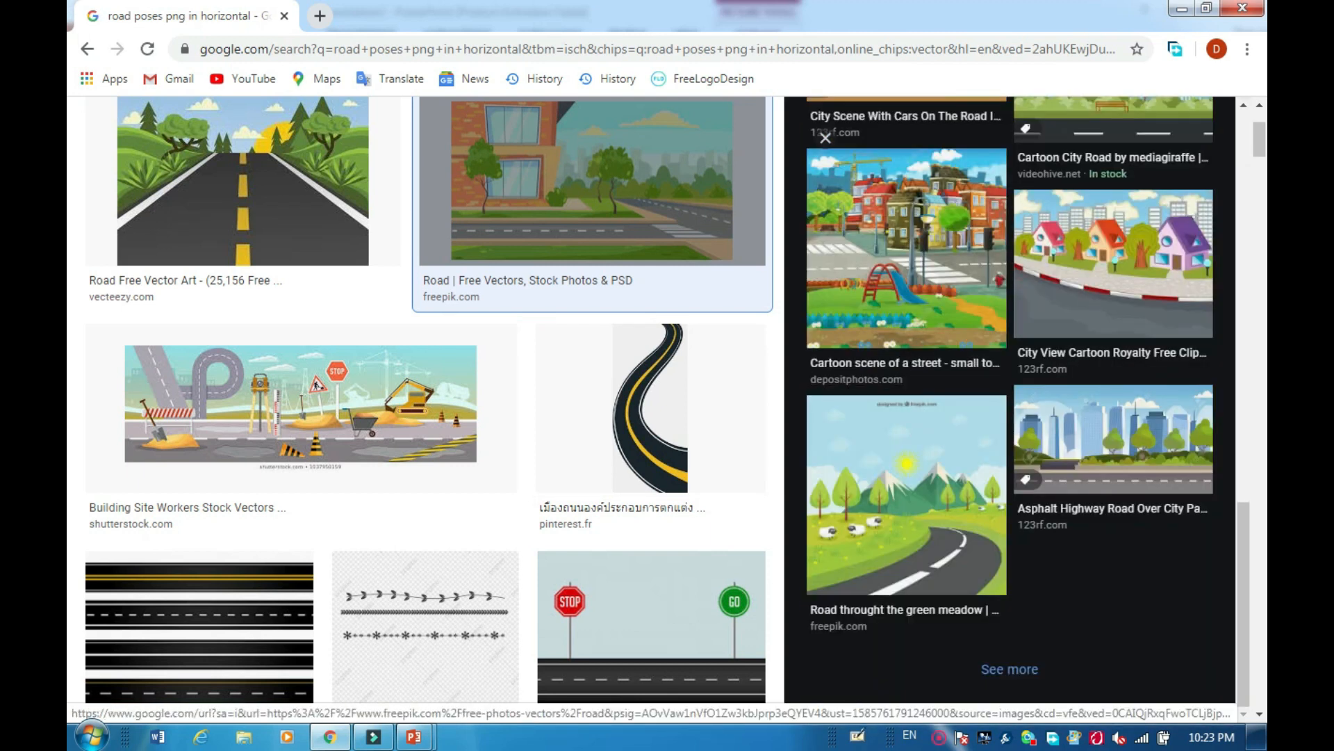
scroll(1112, 277, "up", 2)
scroll(1113, 278, "up", 4)
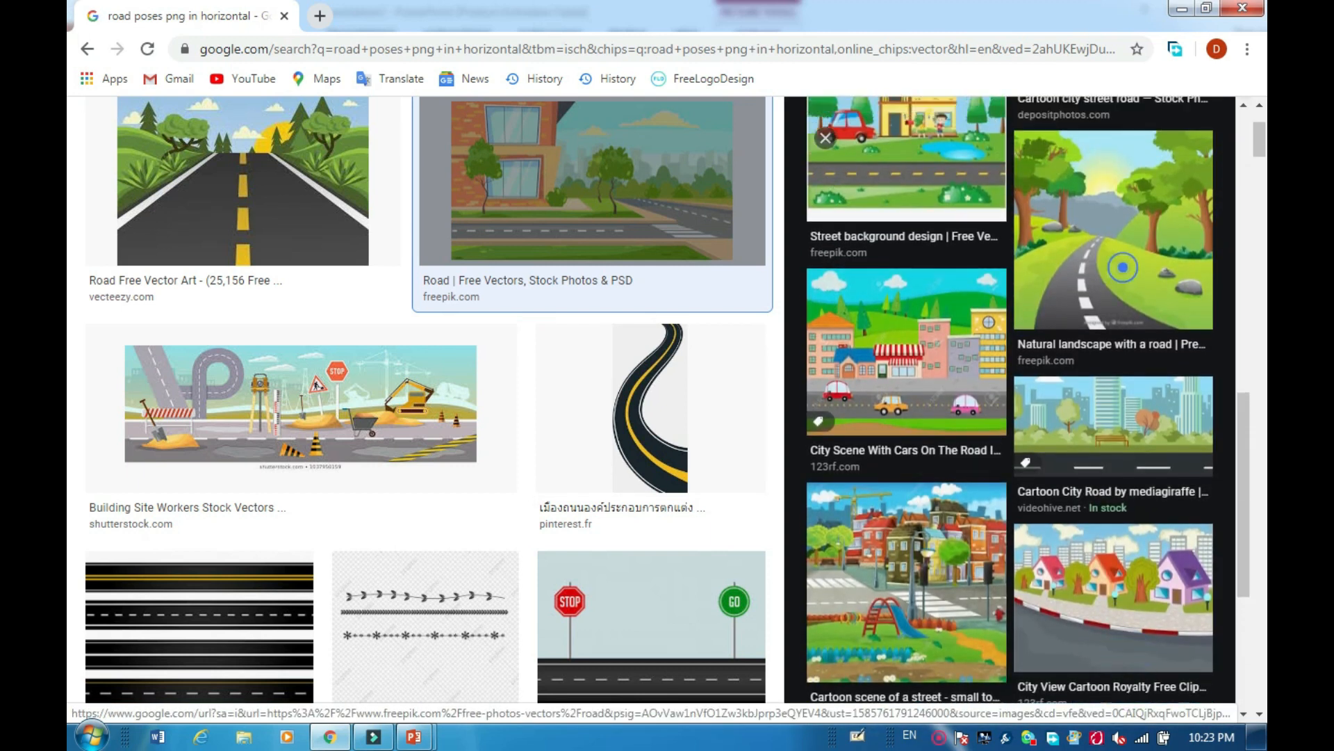
scroll(1113, 389, "up", 1)
left_click(953, 342)
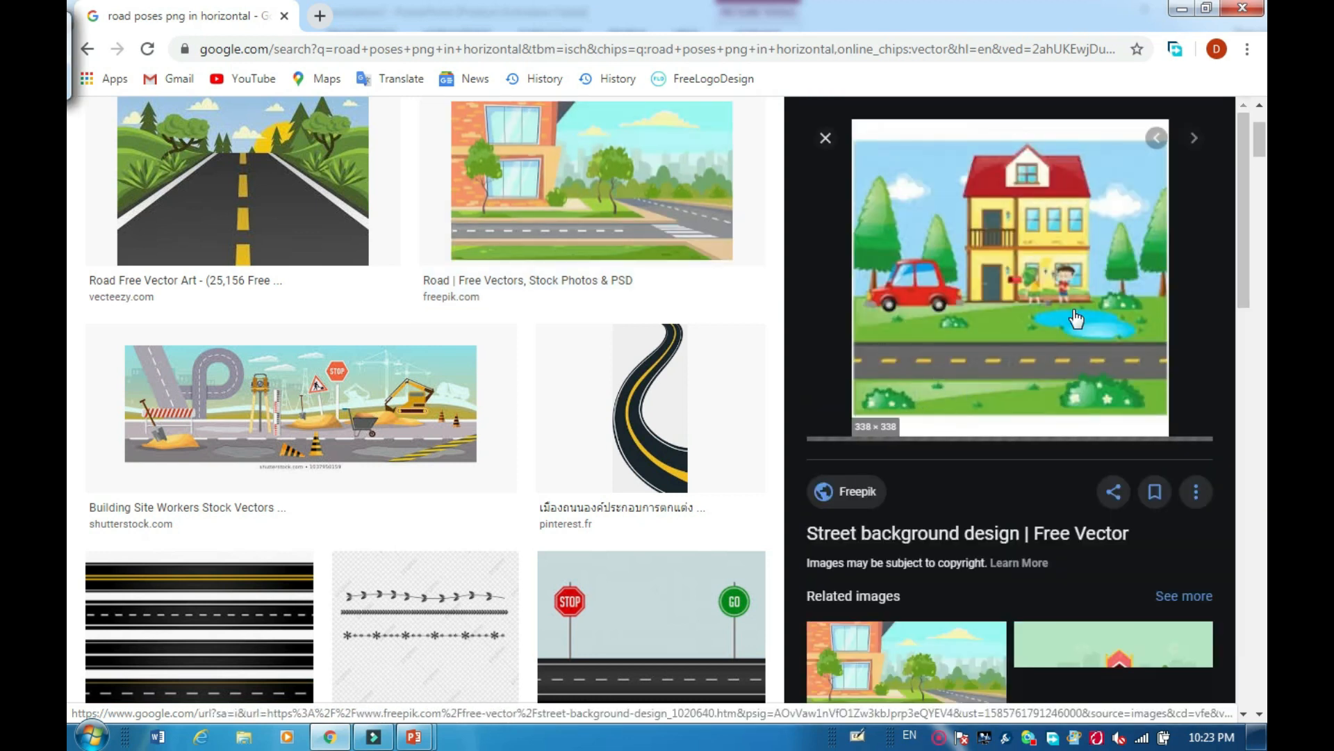
right_click(949, 310)
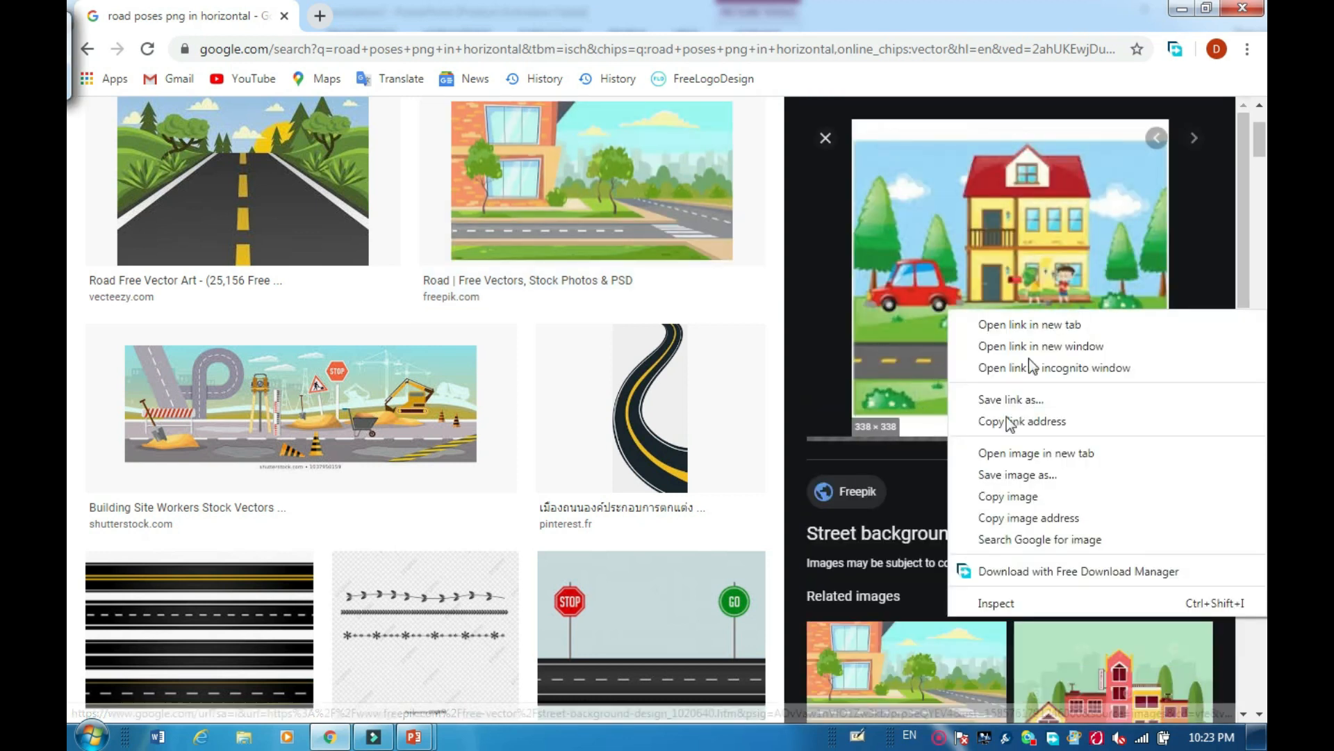
left_click(1015, 498)
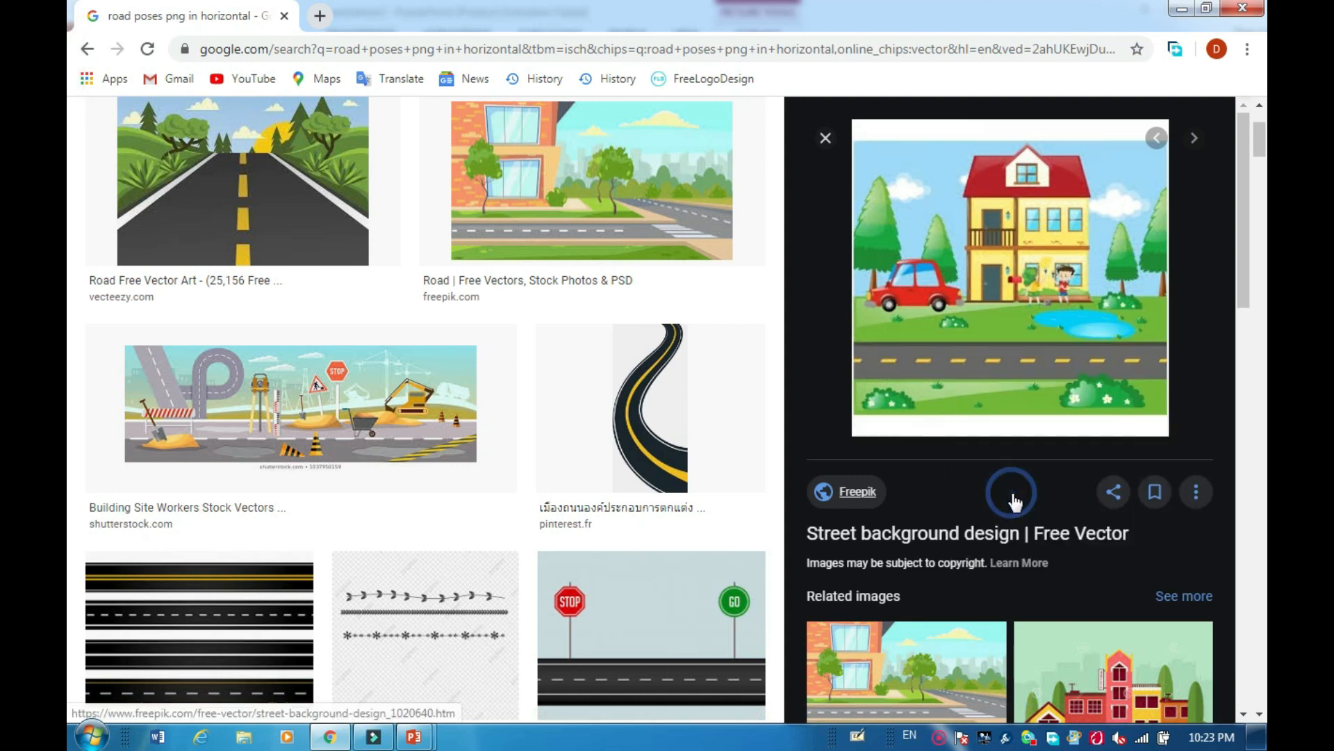
Paste the street picture onto the walking-man slide in PowerPoint and move both pictures until the street reaches the slide's upper-left corner
left_click(412, 738)
left_click(508, 644)
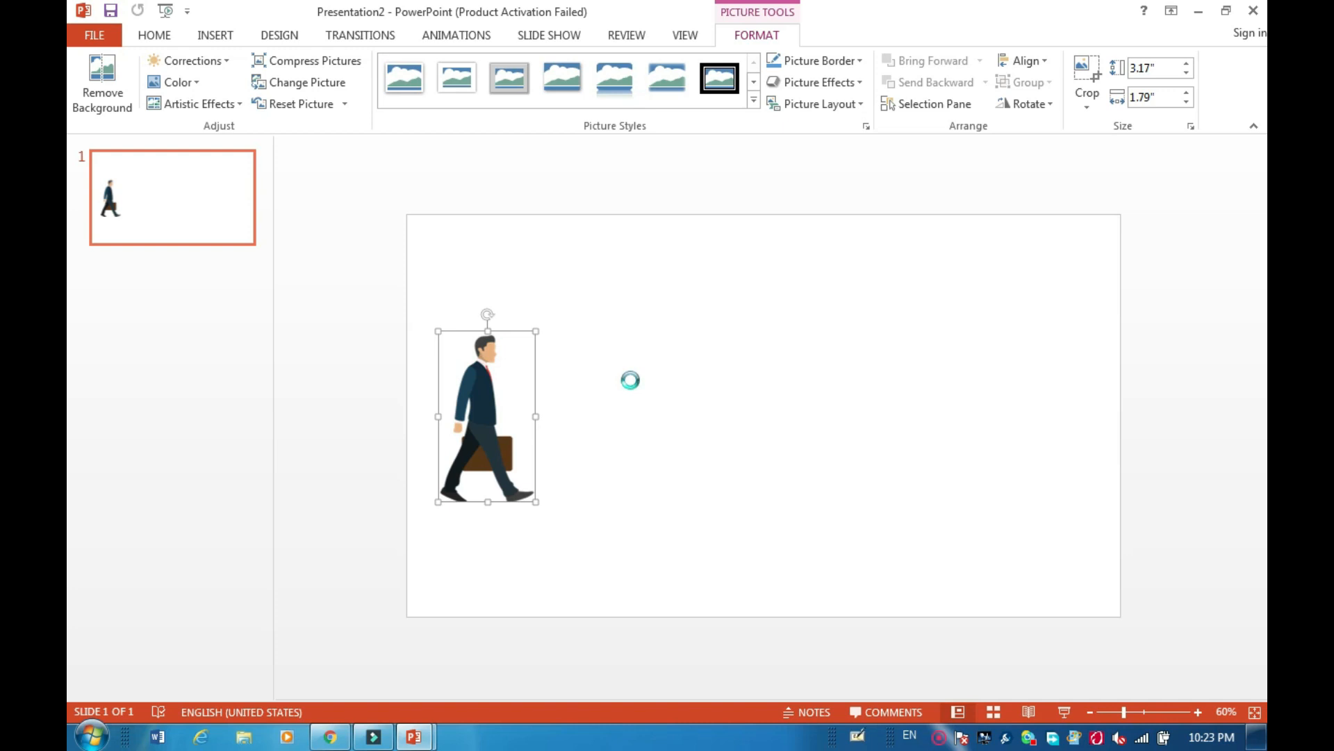
key("ctrl+v")
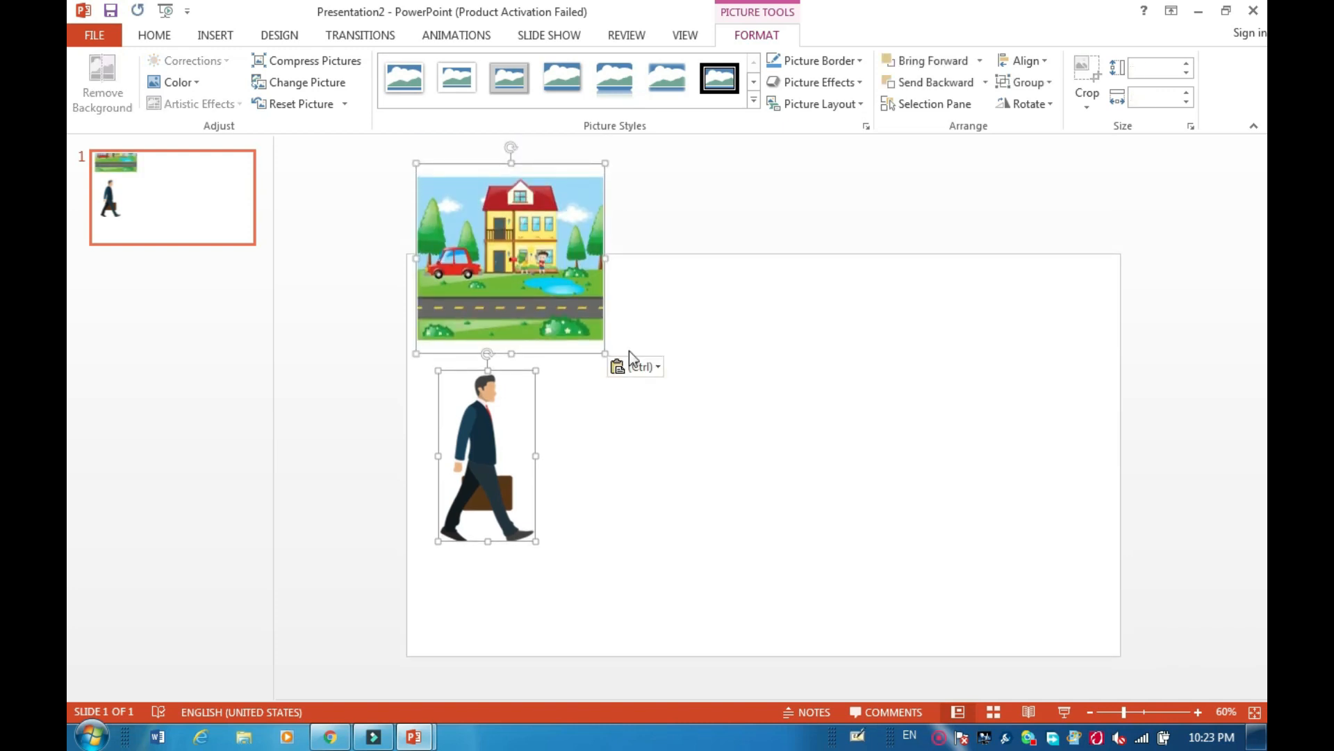
left_click(578, 302)
left_click_drag(577, 302, 570, 360)
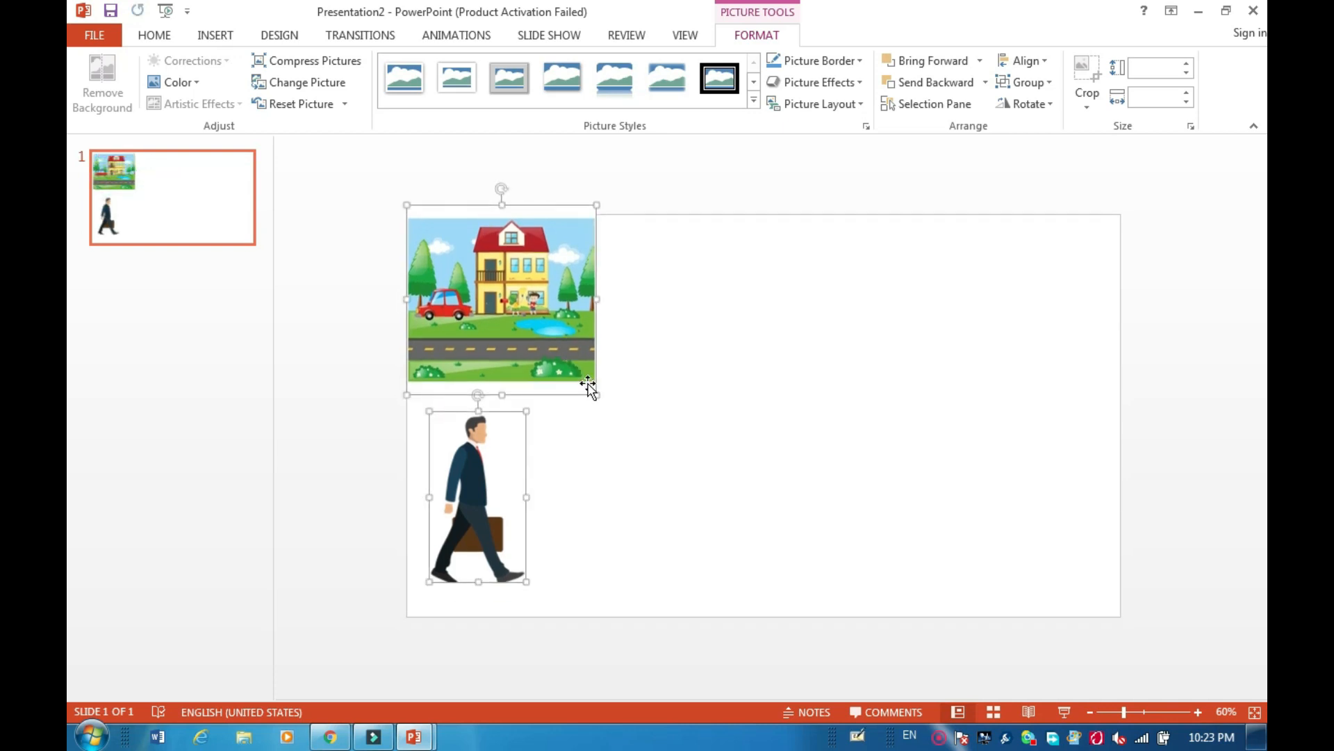
Enlarge the street picture alone to 8.04" high and stretch it across the slide to 13.33" wide
left_click(670, 383)
left_click(531, 306)
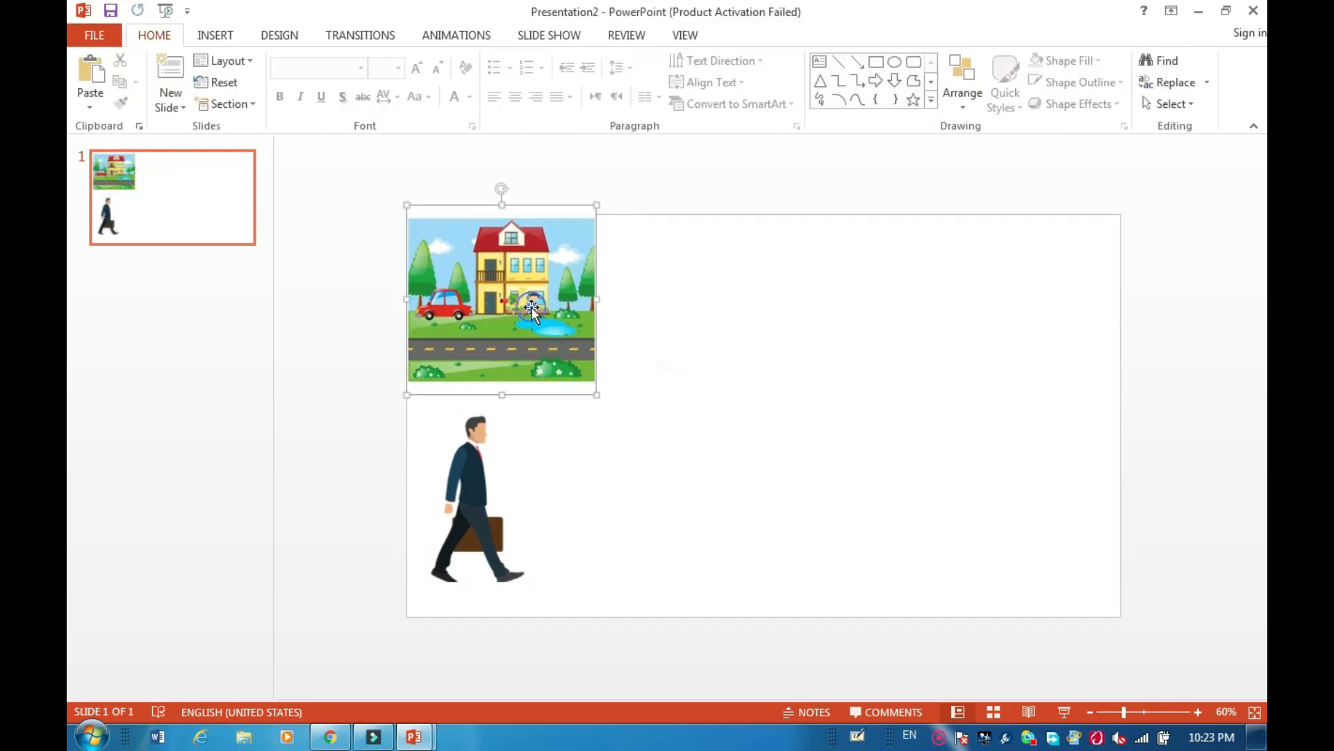
left_click_drag(596, 393, 838, 540)
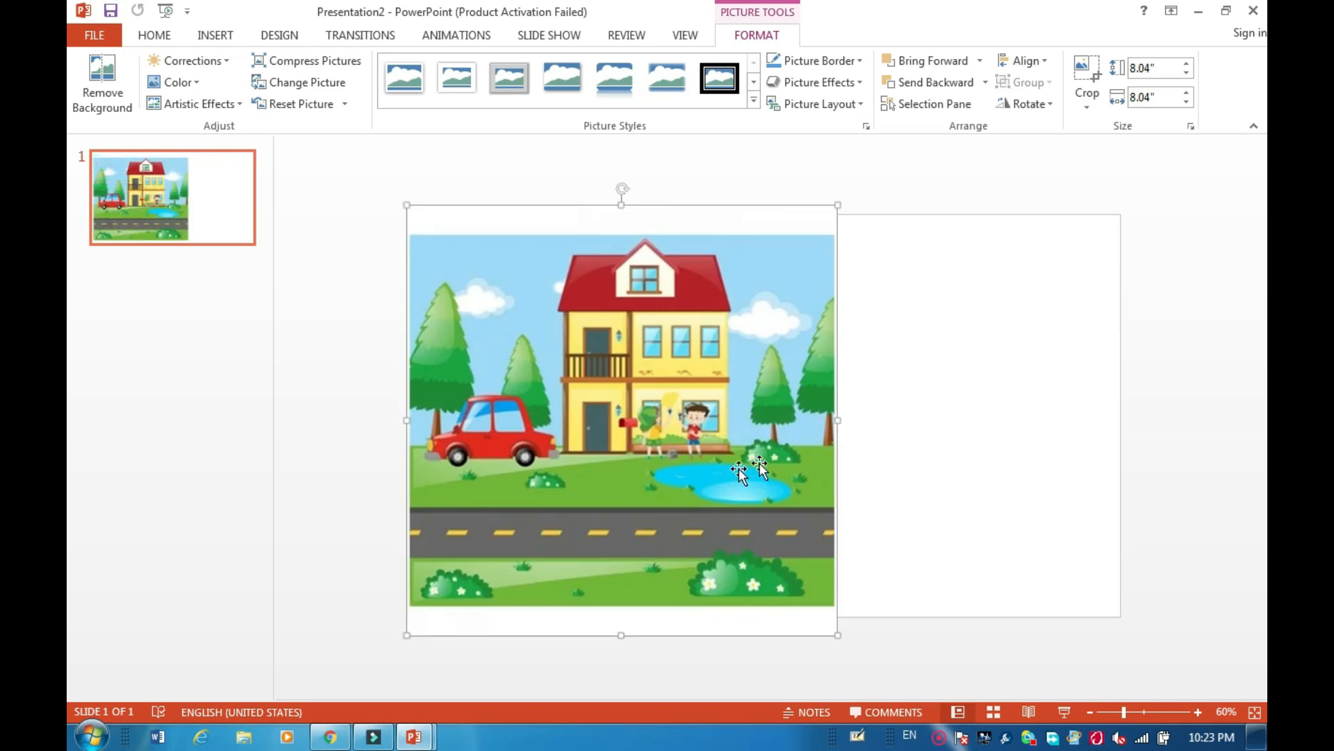
left_click_drag(836, 419, 1123, 406)
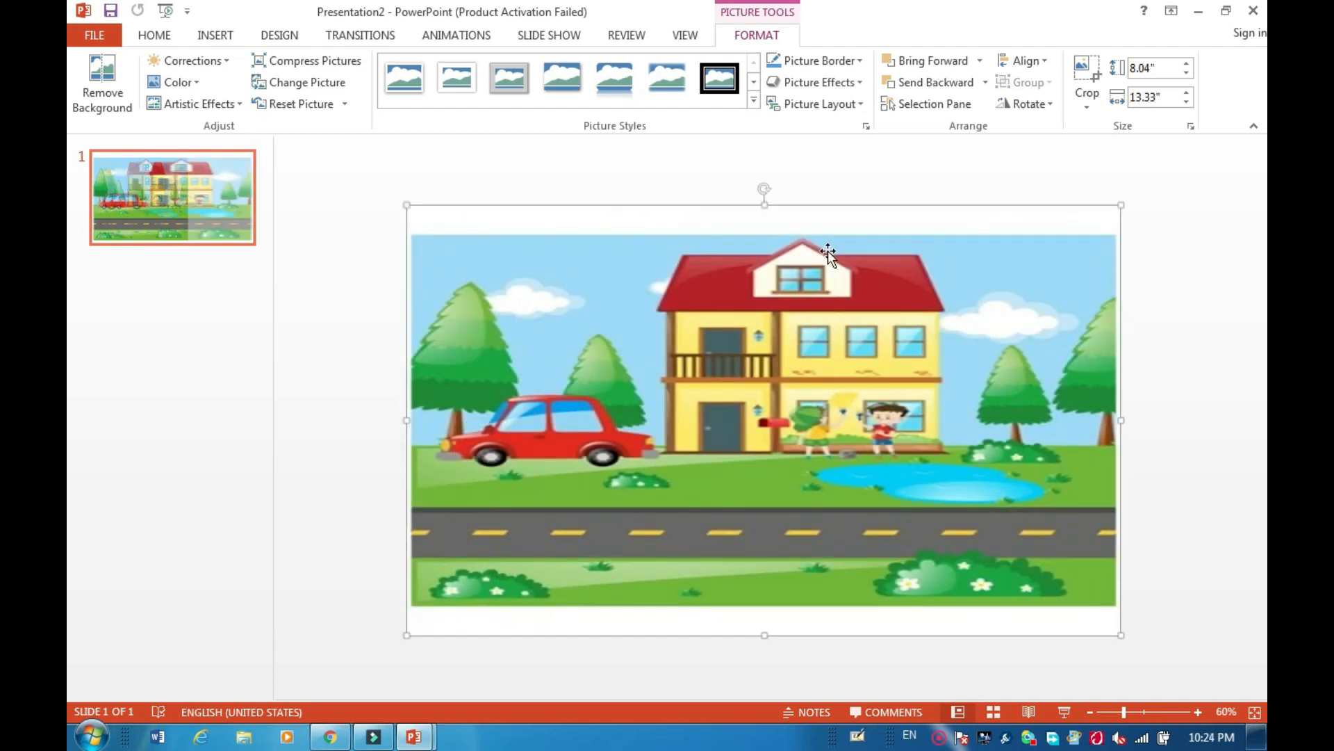
Stretch the street picture to 8.64" high and position it vertically so the scene covers the slide
left_click_drag(764, 205, 764, 196)
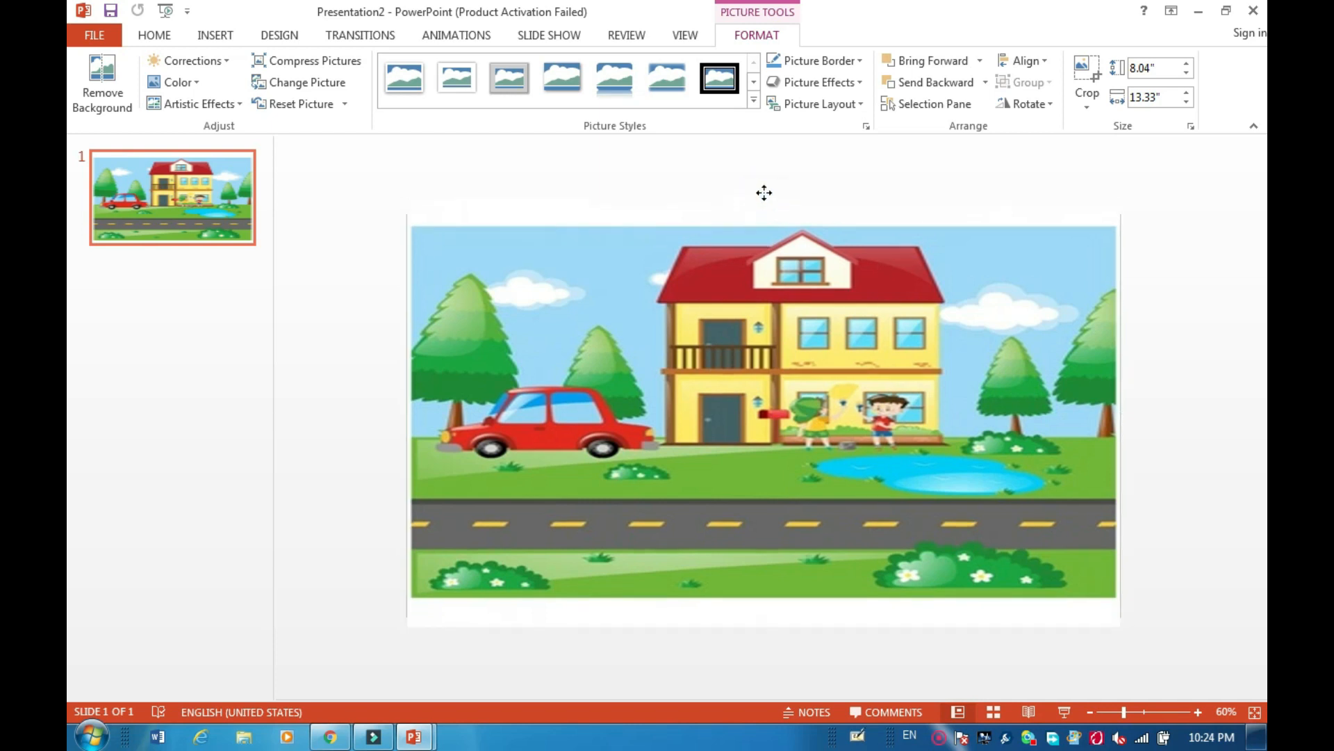
left_click_drag(742, 306, 723, 281)
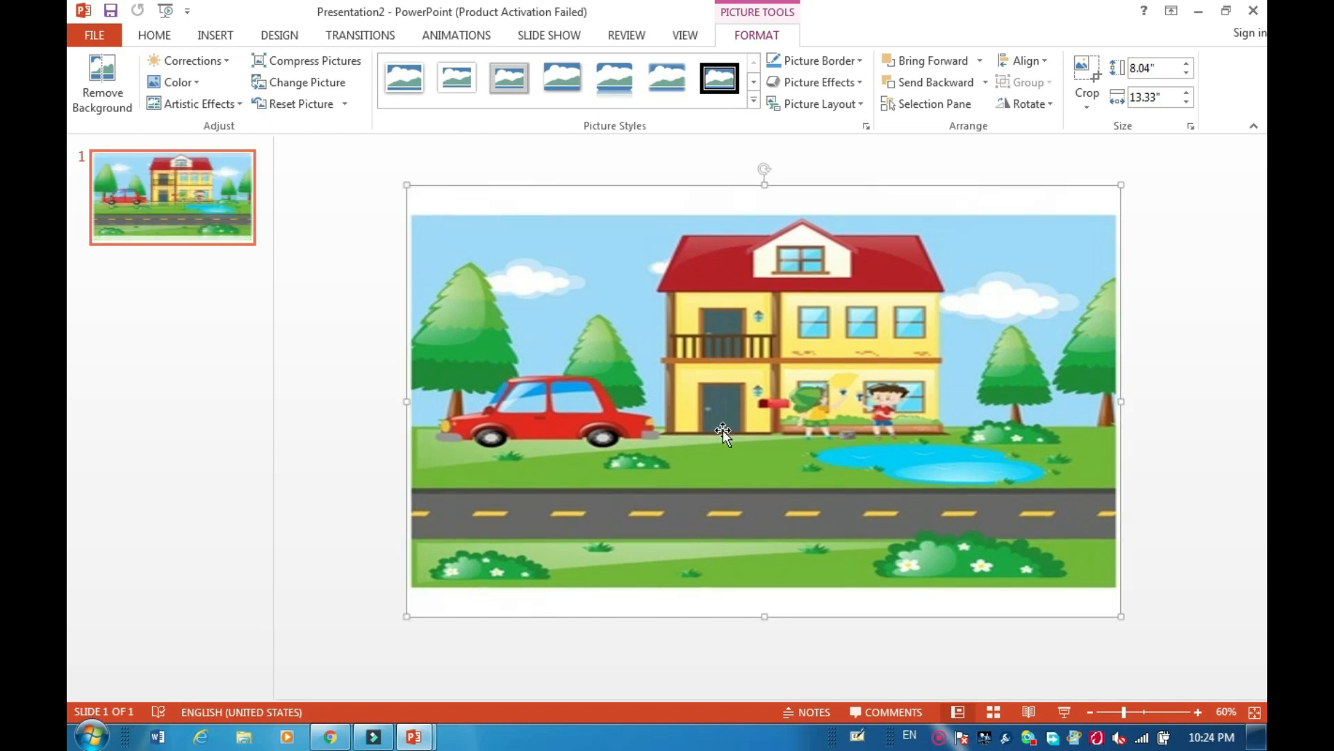
left_click(753, 607)
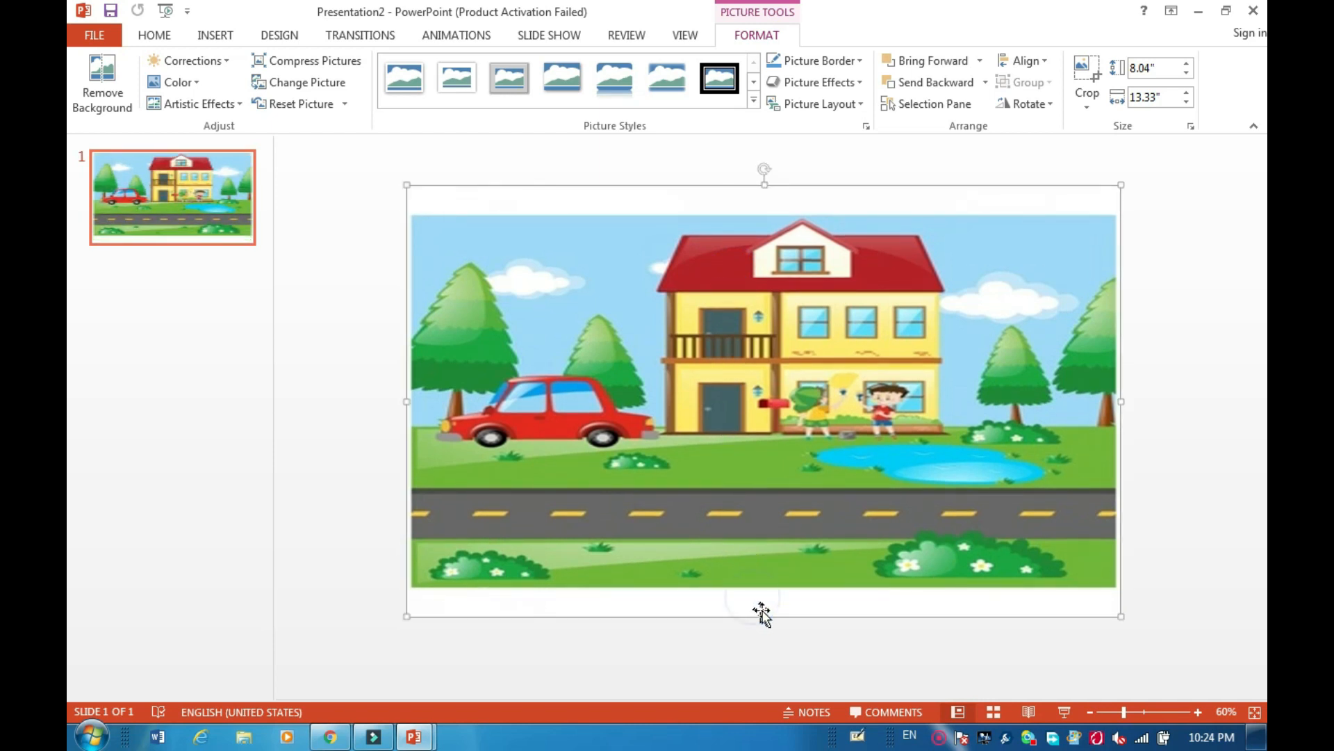
left_click_drag(763, 616, 764, 649)
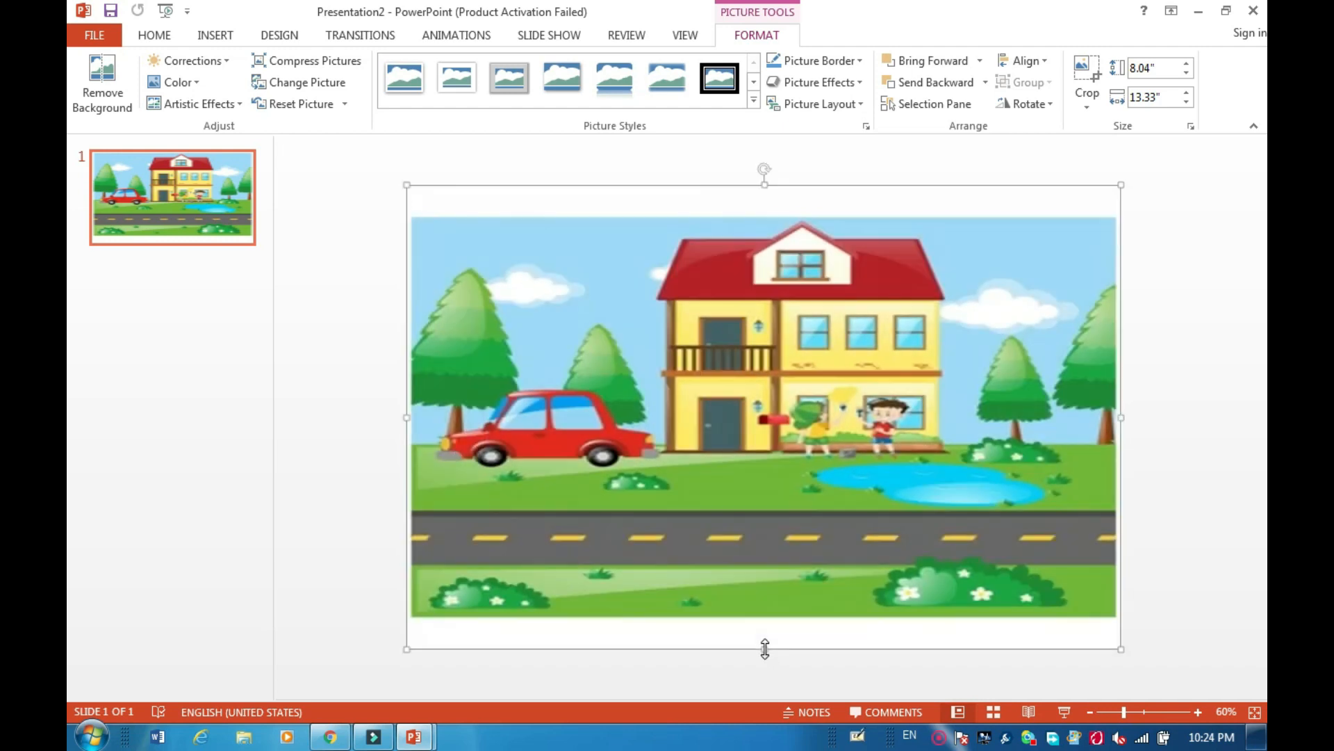
left_click_drag(885, 424, 876, 440)
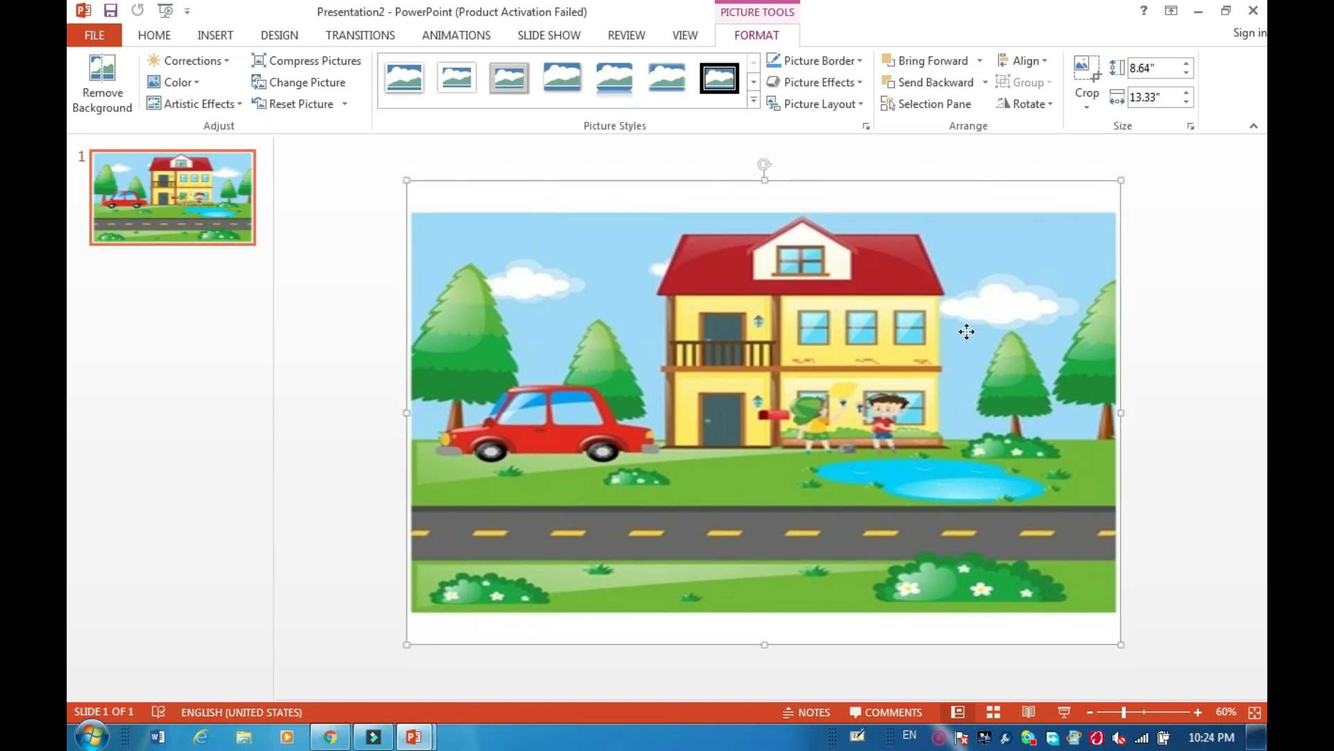
Send the street picture behind the walking man and place the man at the left end of the road
right_click(967, 332)
mouse_move(1039, 507)
left_click(1148, 516)
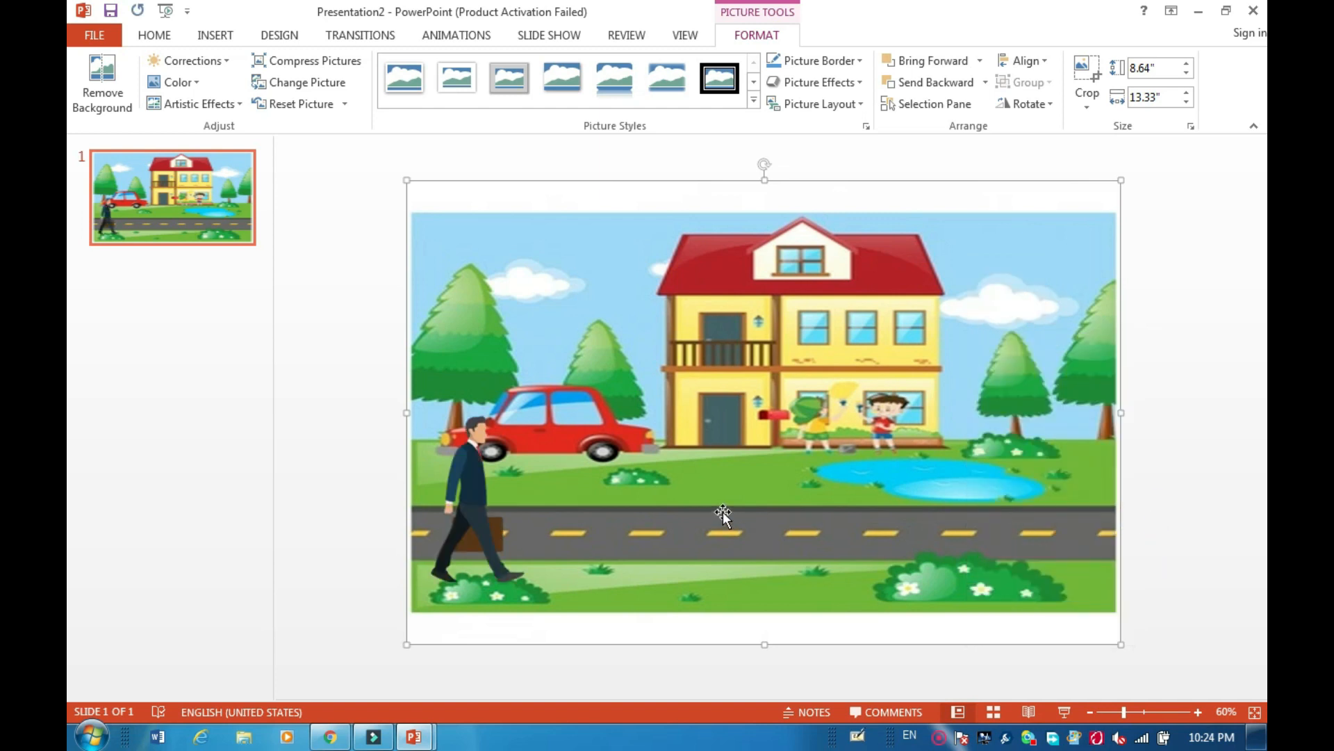
left_click(486, 526)
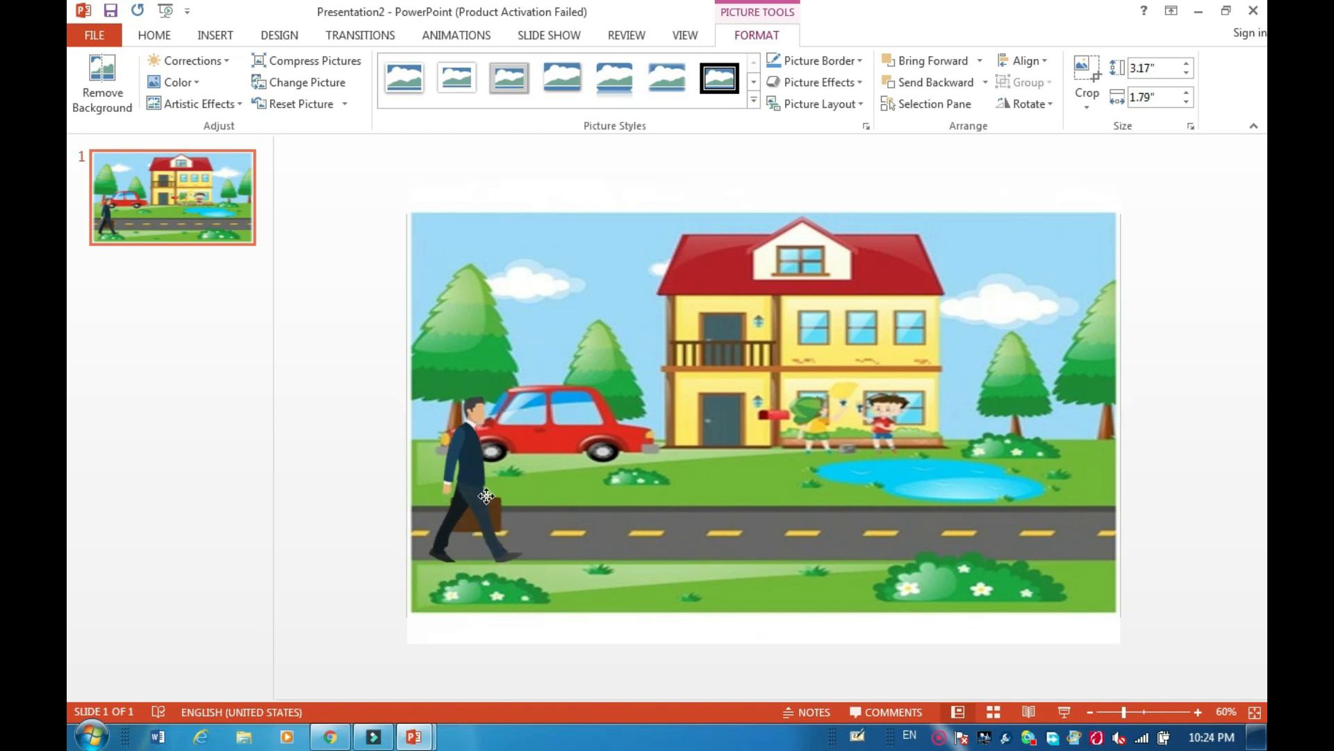
left_click_drag(486, 492, 475, 491)
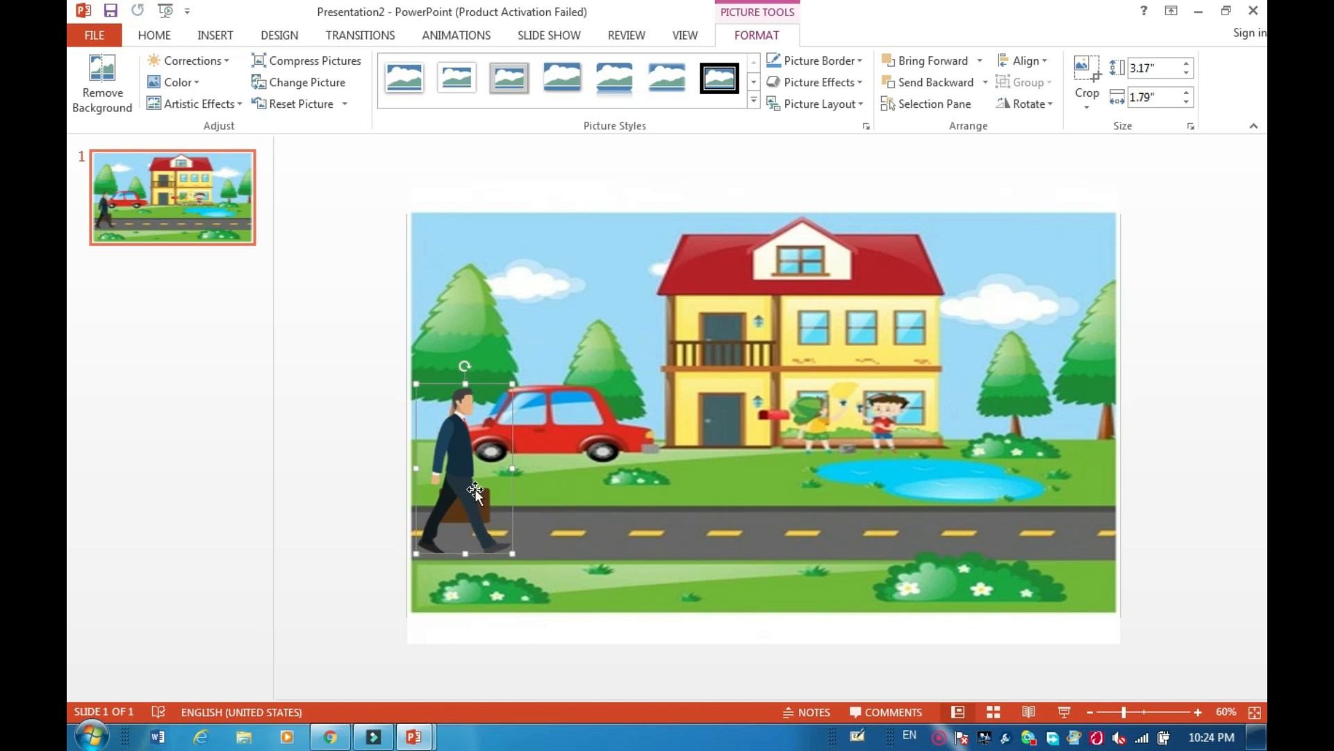
left_click(562, 377)
left_click(481, 433)
left_click(674, 287)
left_click(471, 427)
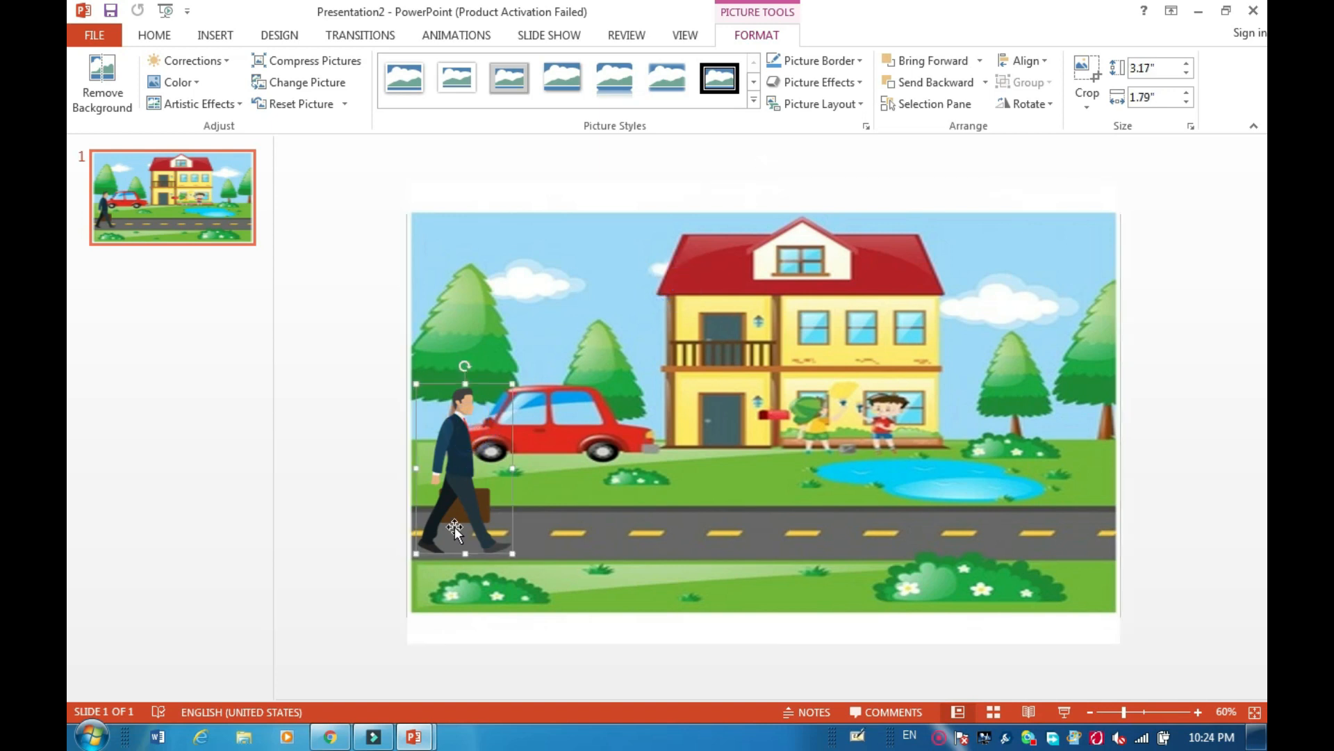
left_click(663, 470)
In the first presentation, shift the poses picture inside the crop frame to the second pose of the upper row
left_click(410, 739)
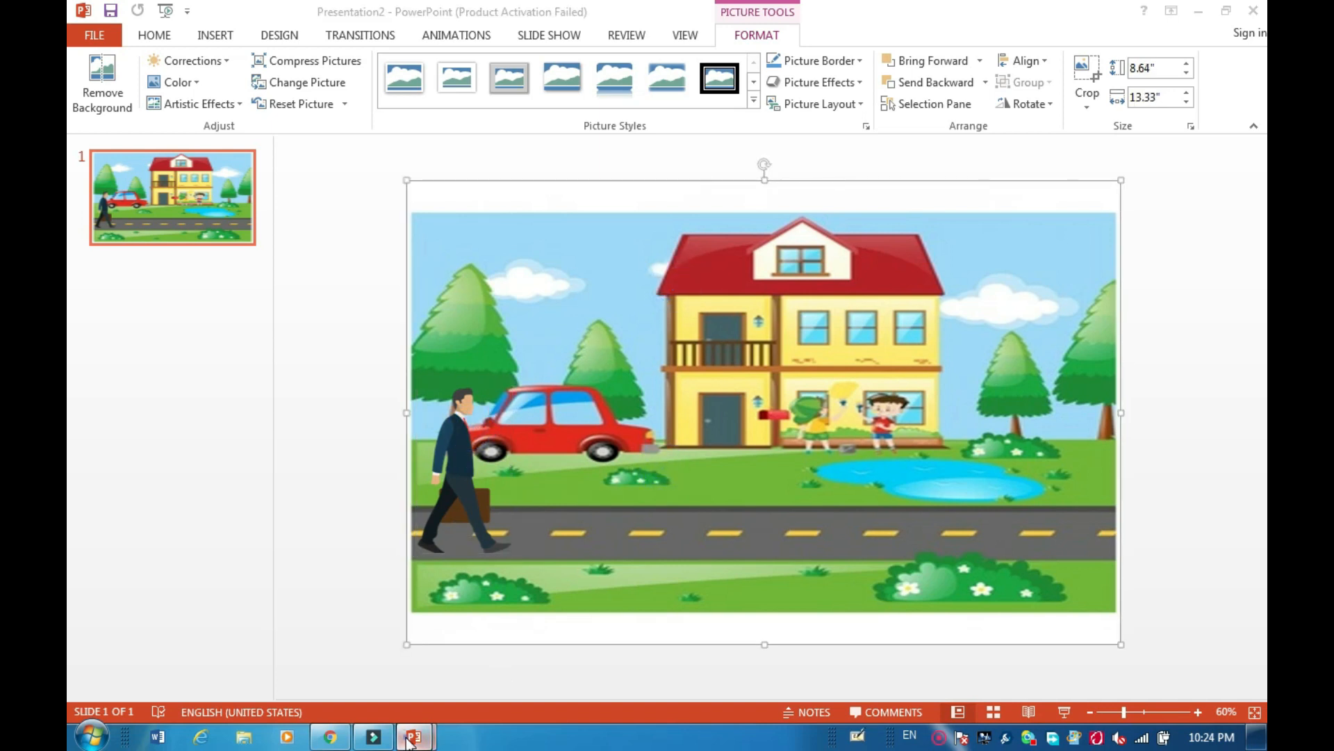
left_click(361, 664)
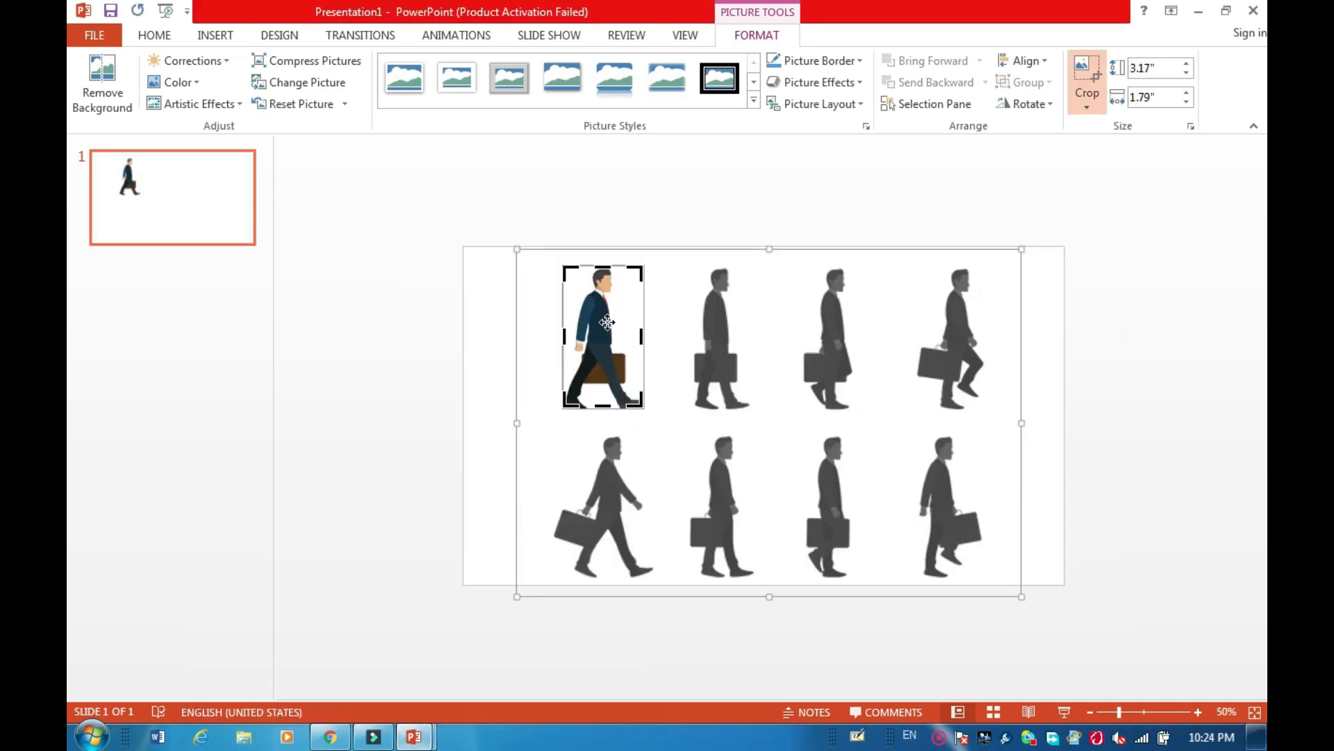
left_click_drag(721, 365, 604, 364)
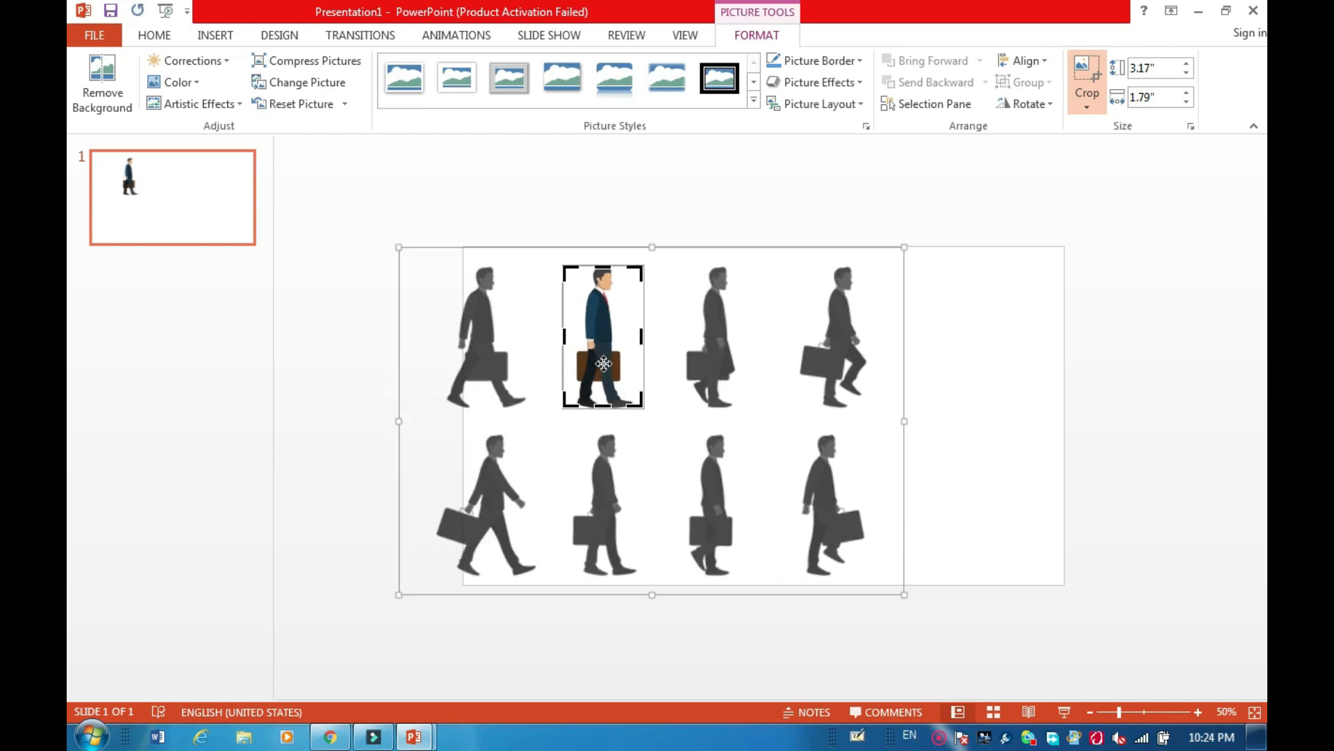
left_click(416, 743)
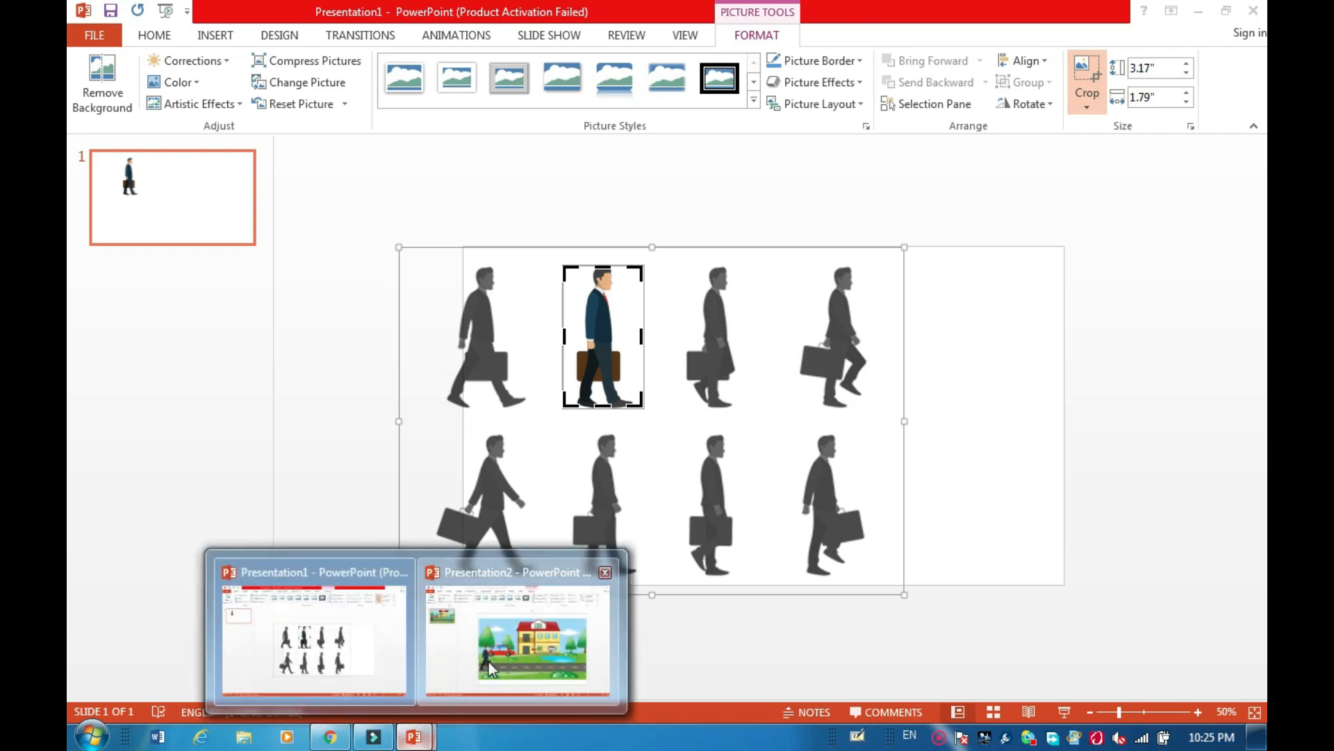
Paste the second walk pose into the second presentation and place it on the road just ahead of the first man
left_click(489, 662)
key("ctrl+v")
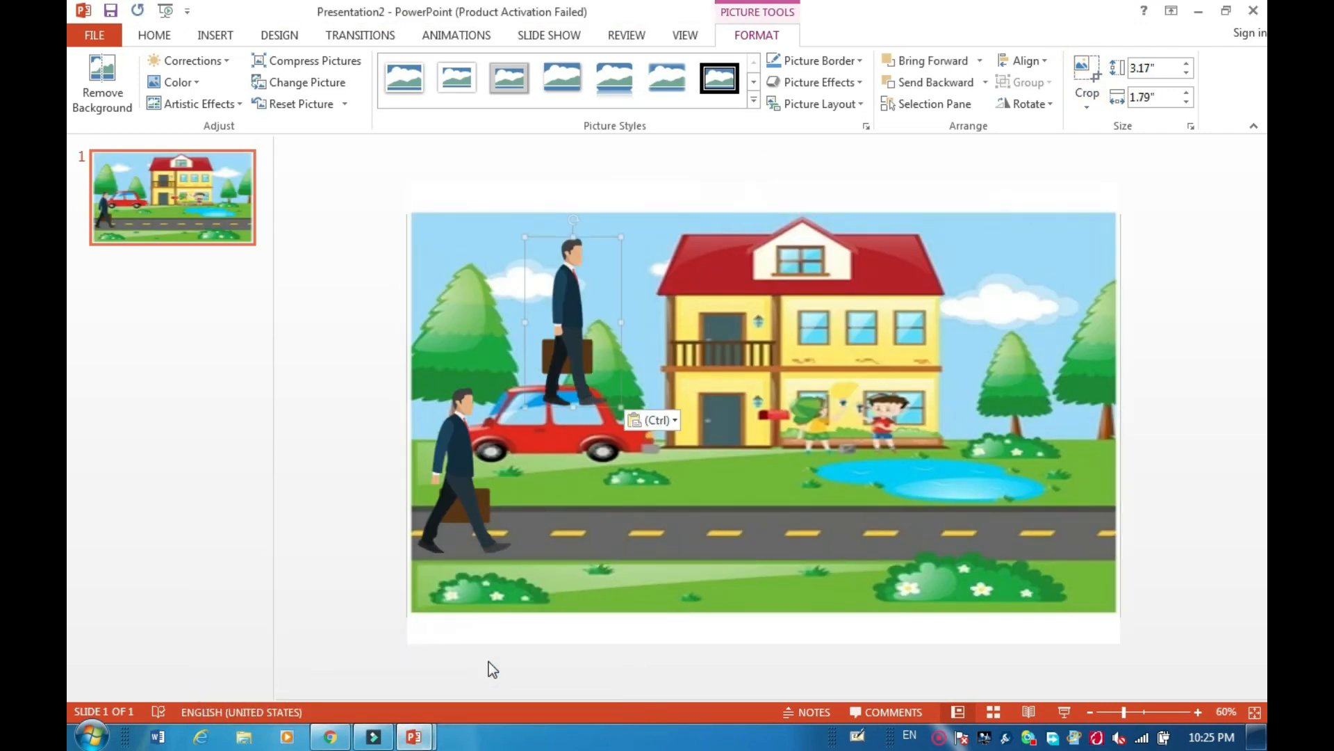
left_click_drag(570, 379, 490, 530)
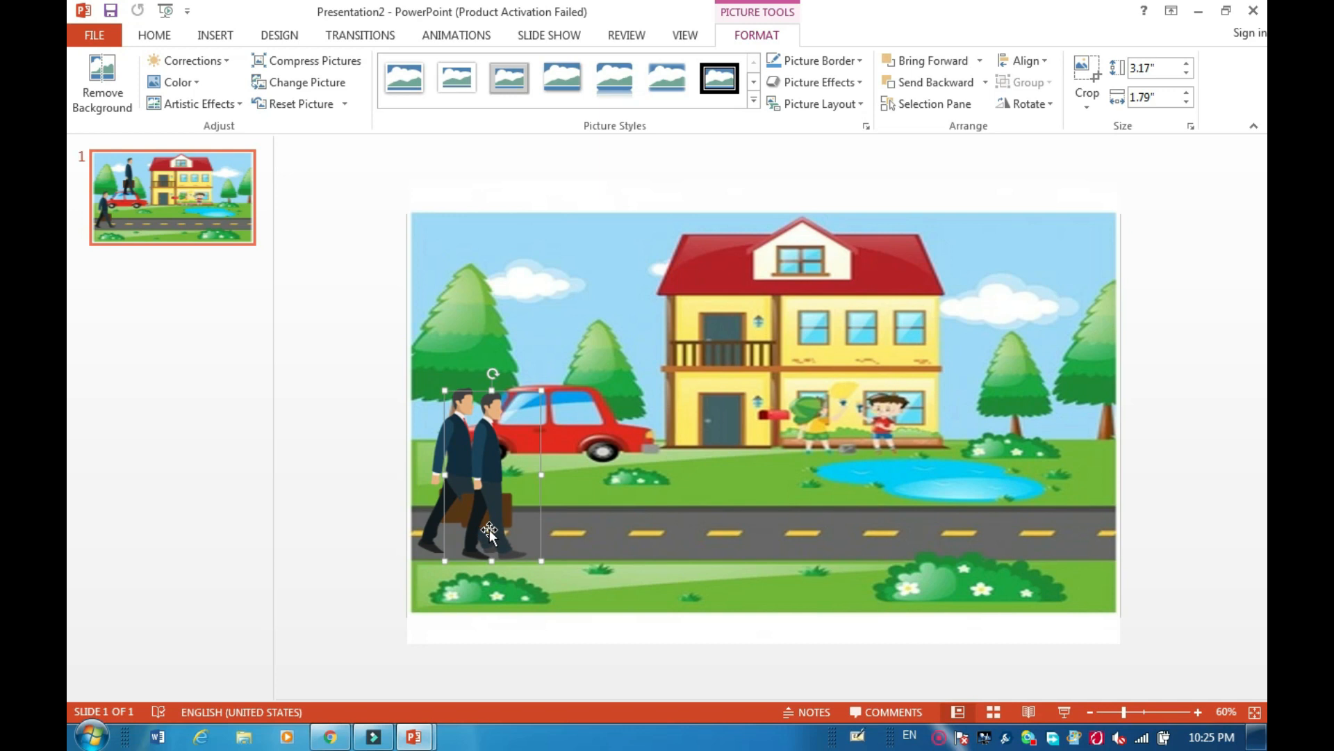
Add a new slide with the Blank layout after the street slide
left_click(156, 37)
left_click(183, 105)
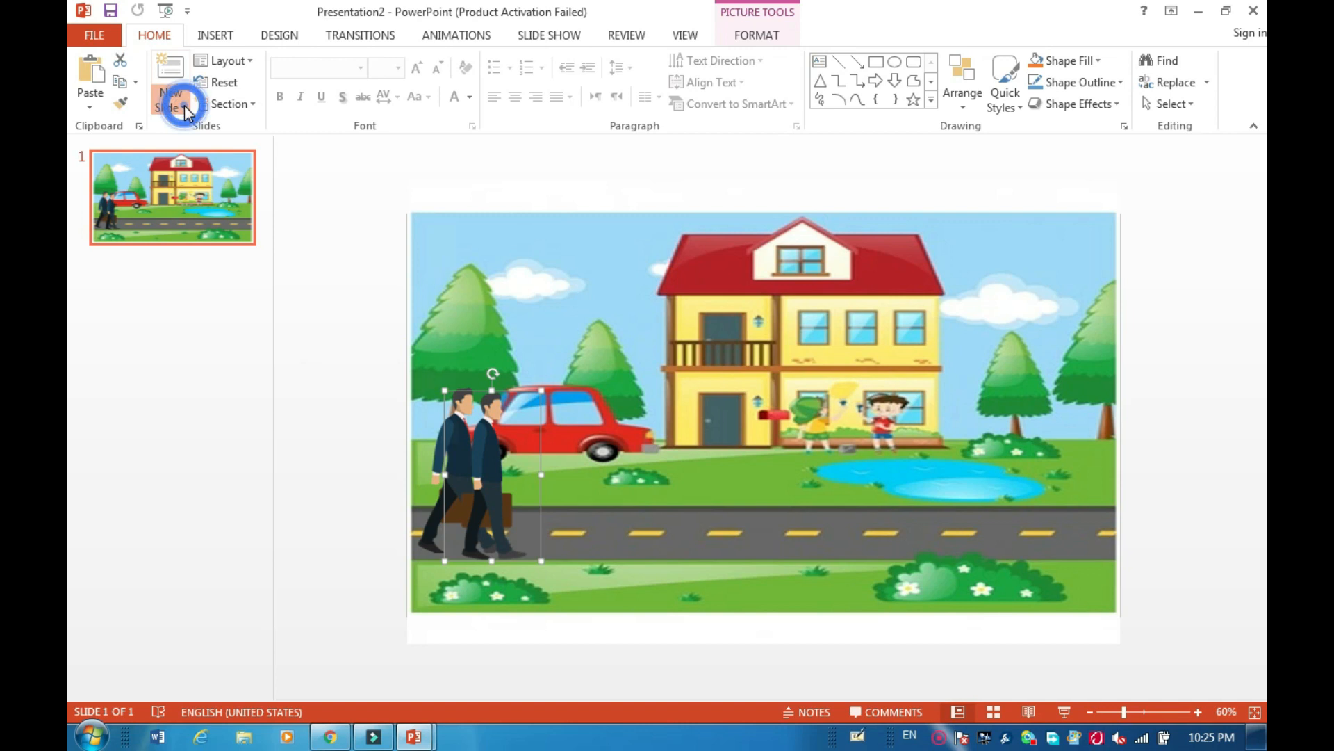
left_click(206, 345)
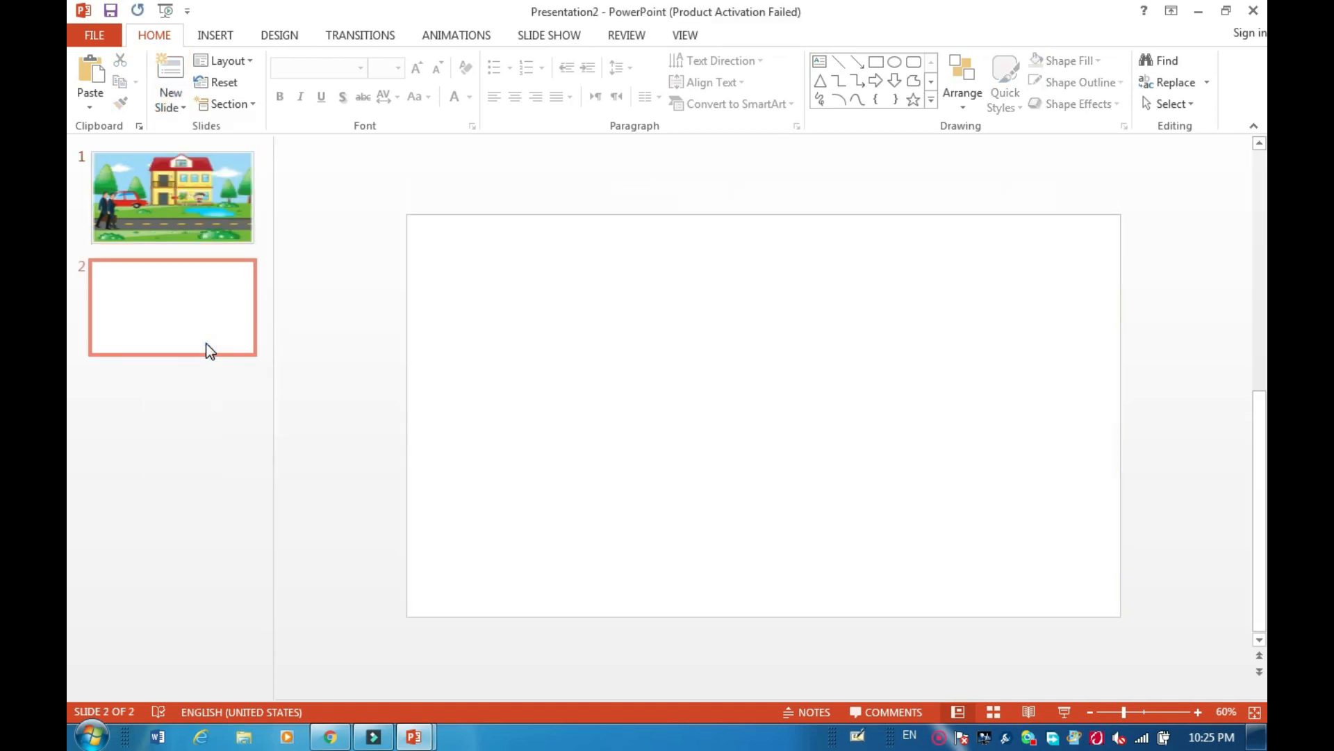
Copy the second-pose man together with the street picture from slide 1 onto slide 2
left_click(186, 175)
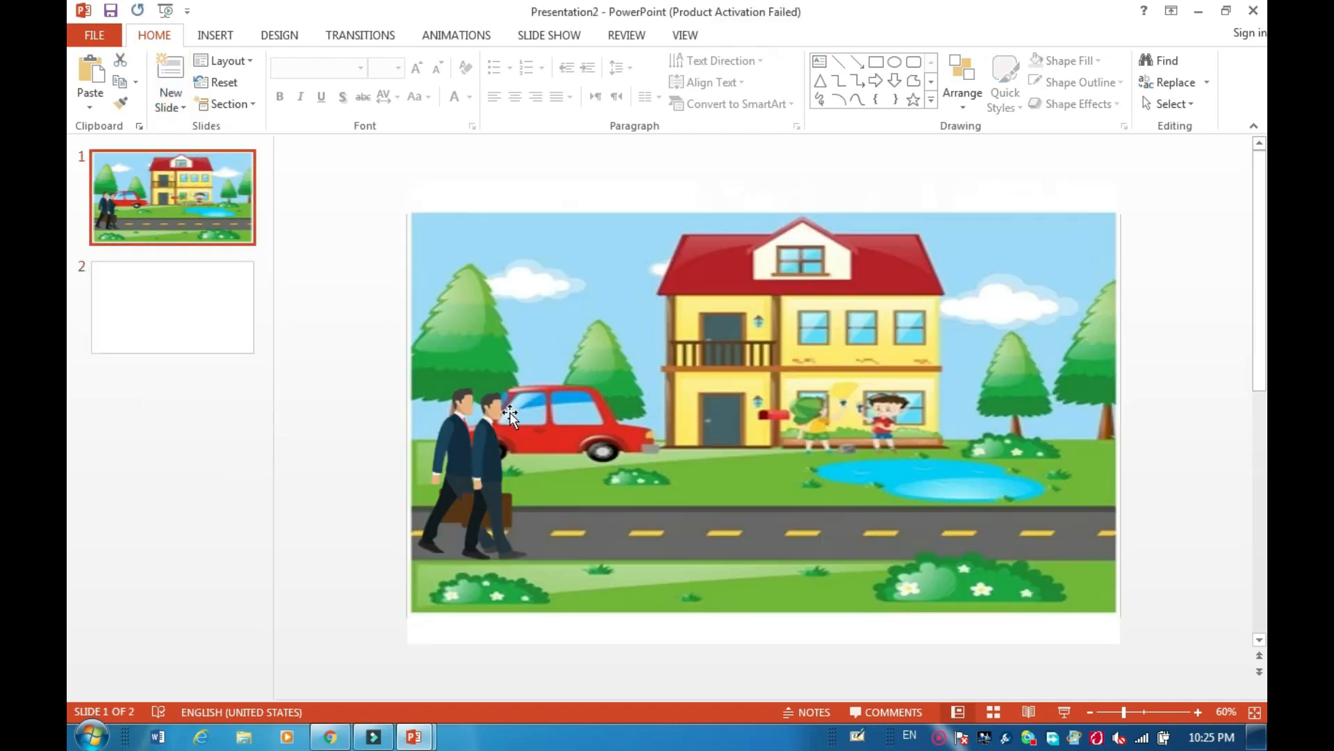
left_click(510, 415)
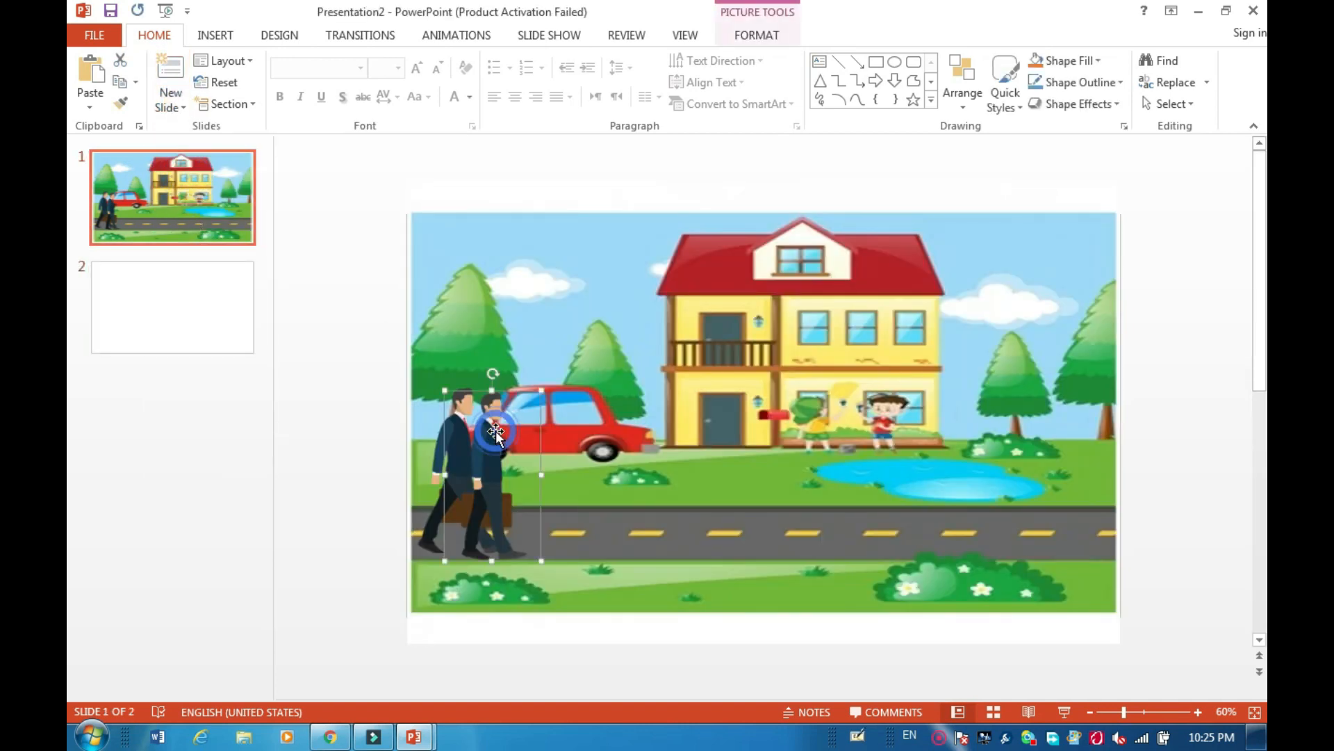
left_click(647, 387, "shift")
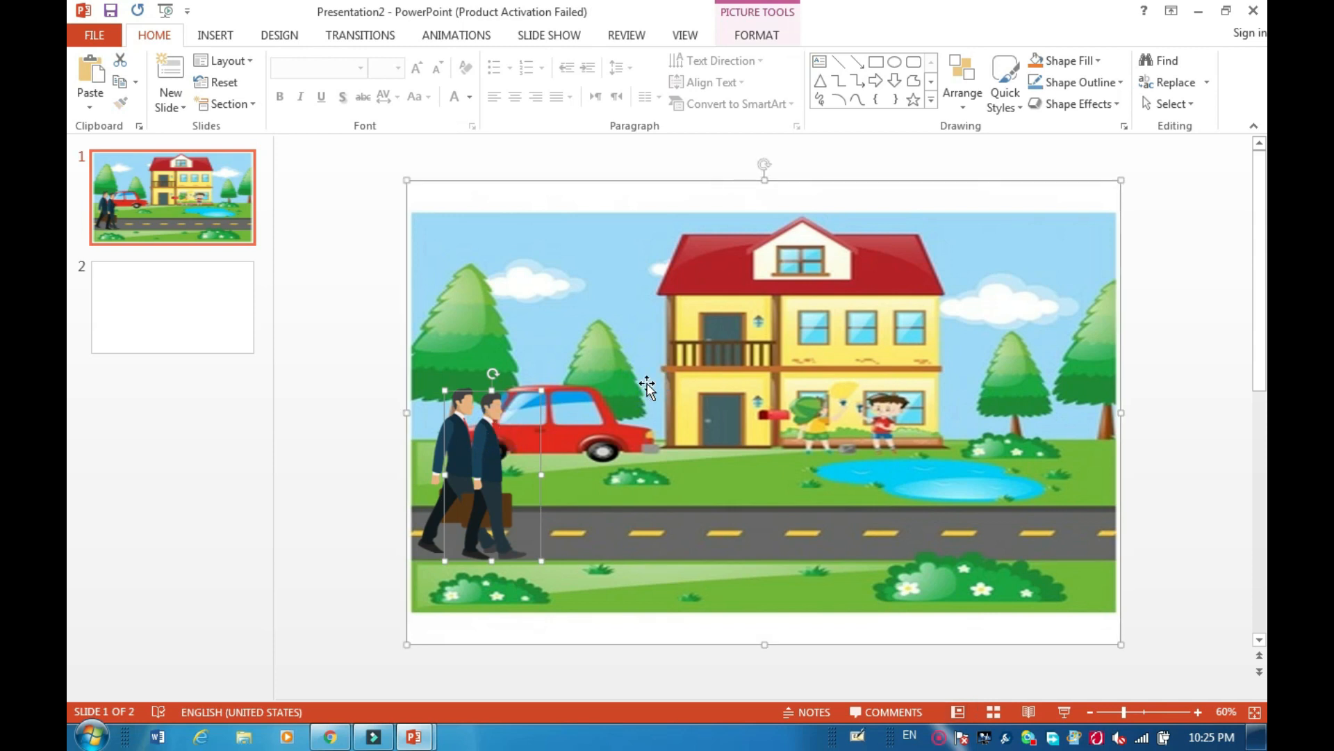
left_click(203, 321)
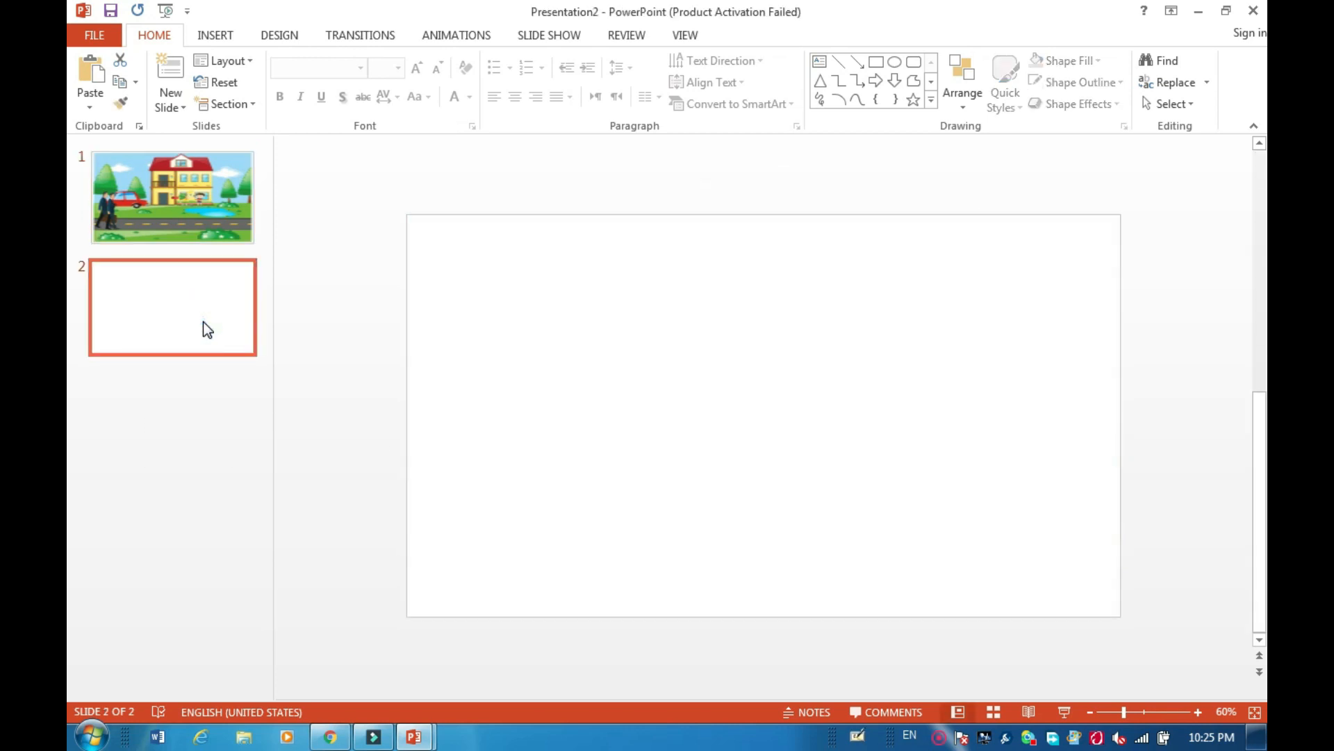
key("ctrl+v")
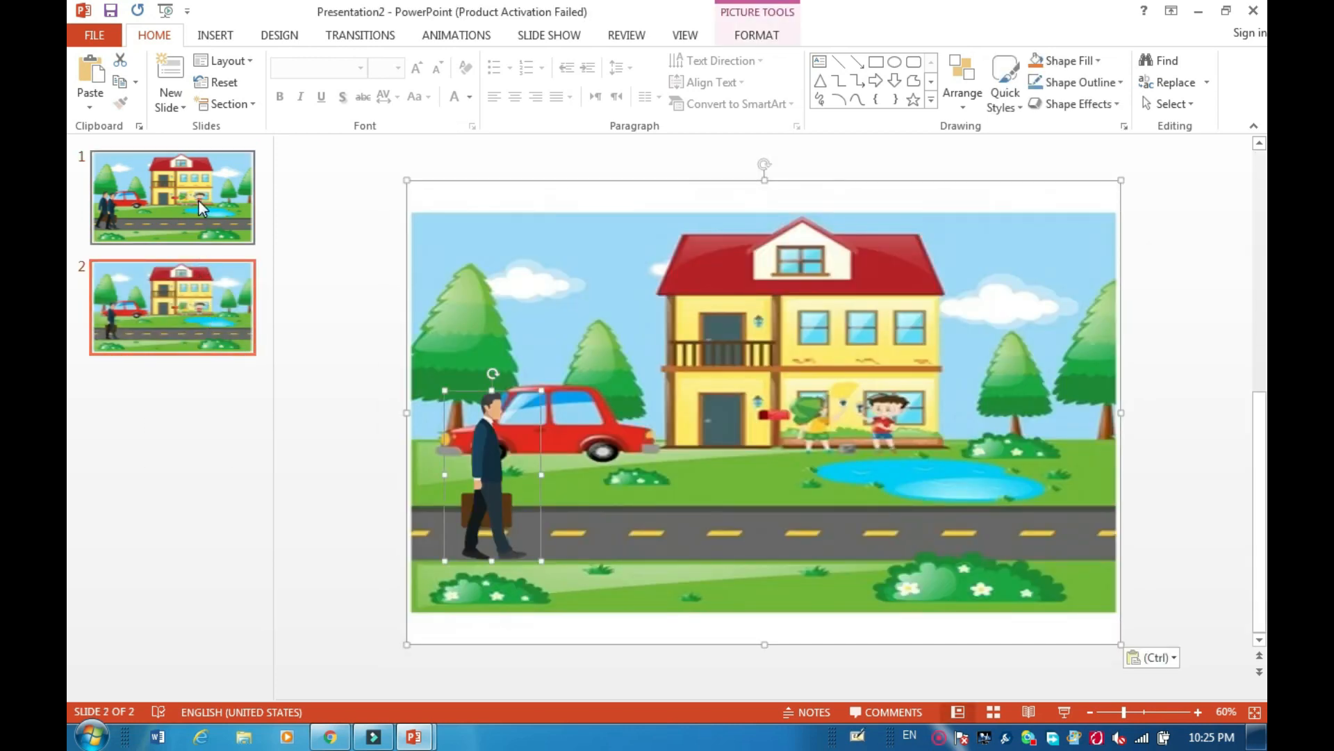
Delete the second-pose man from slide 1, leaving only the first pose on the road
left_click(198, 199)
left_click(489, 439)
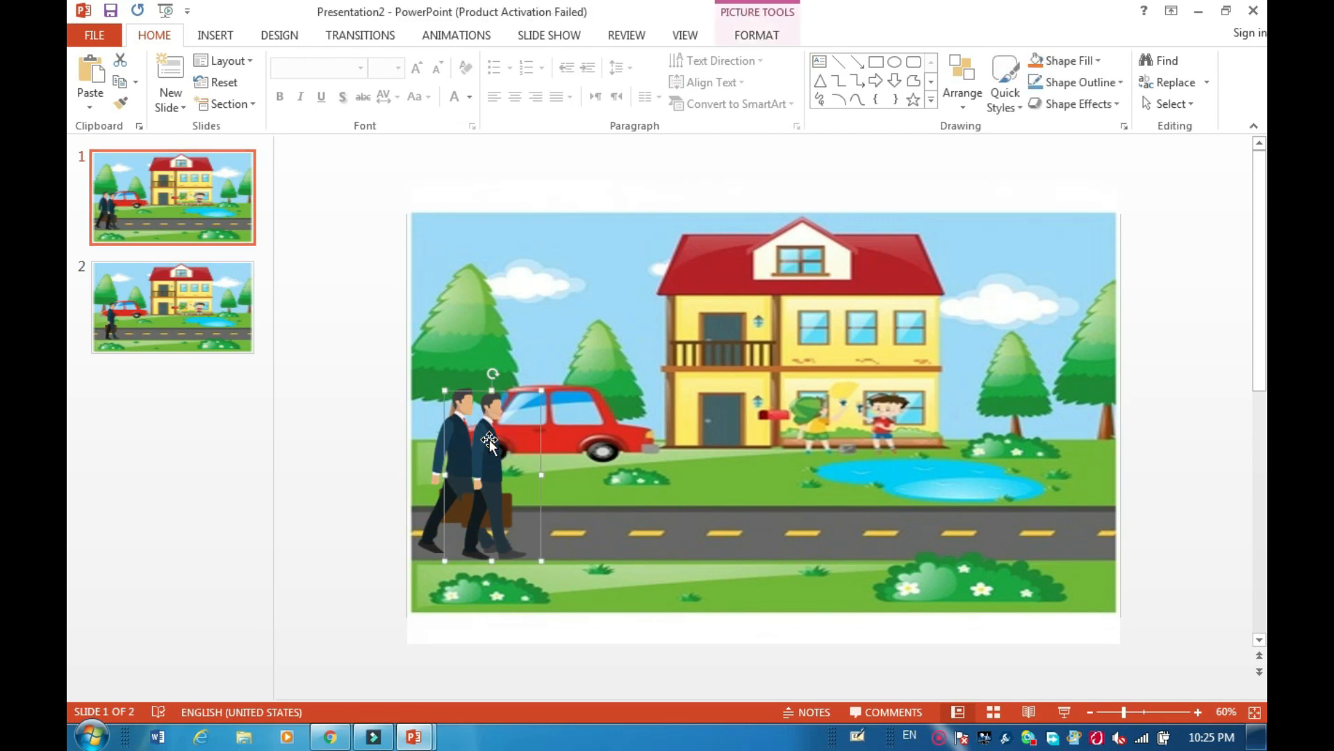
key("Delete")
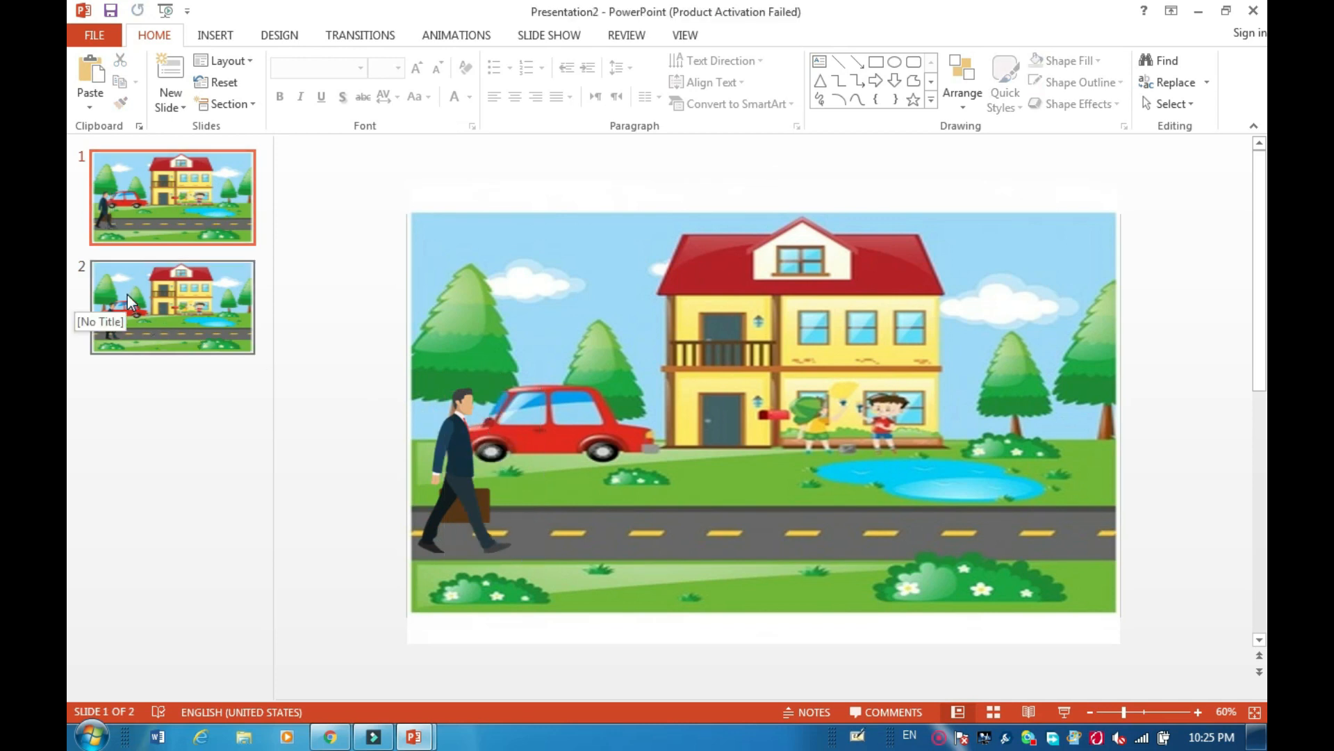
In the first presentation, shift the poses picture inside the crop frame to the third pose of the upper row
left_click(127, 295)
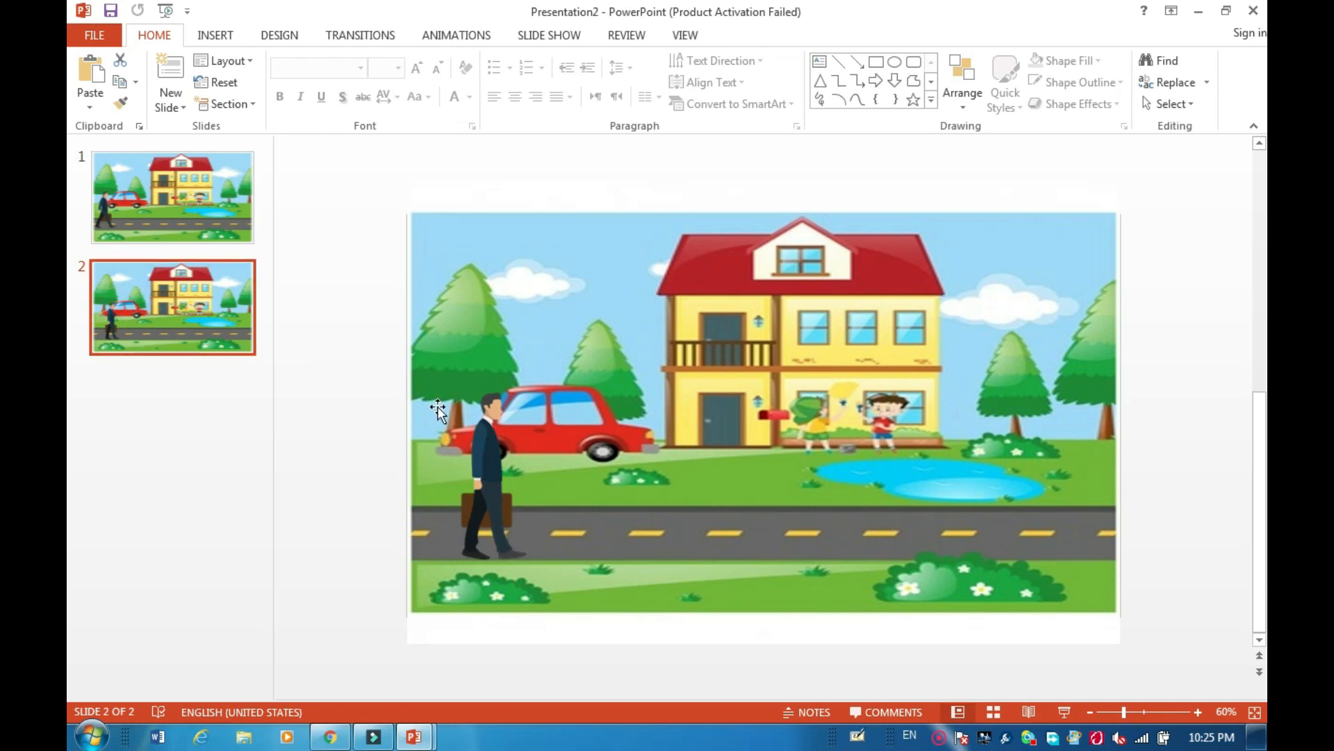
left_click(499, 490)
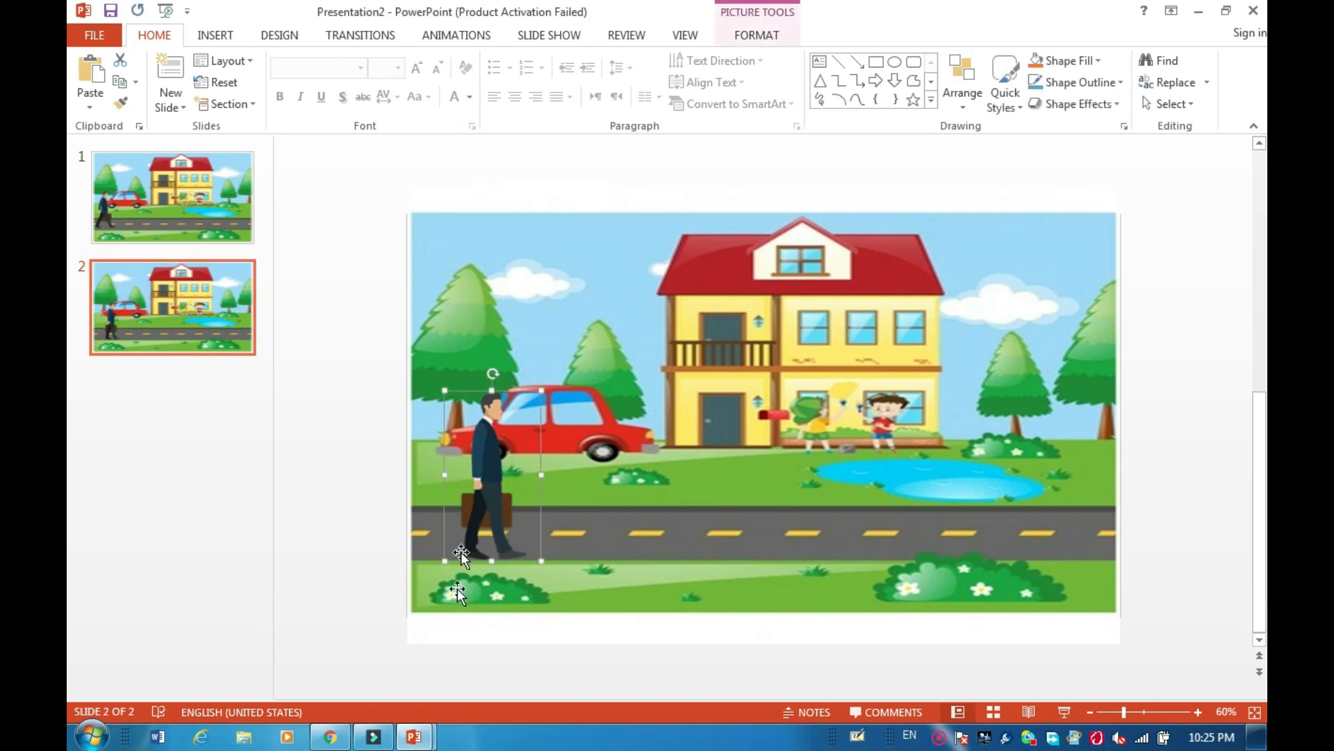
left_click(417, 726)
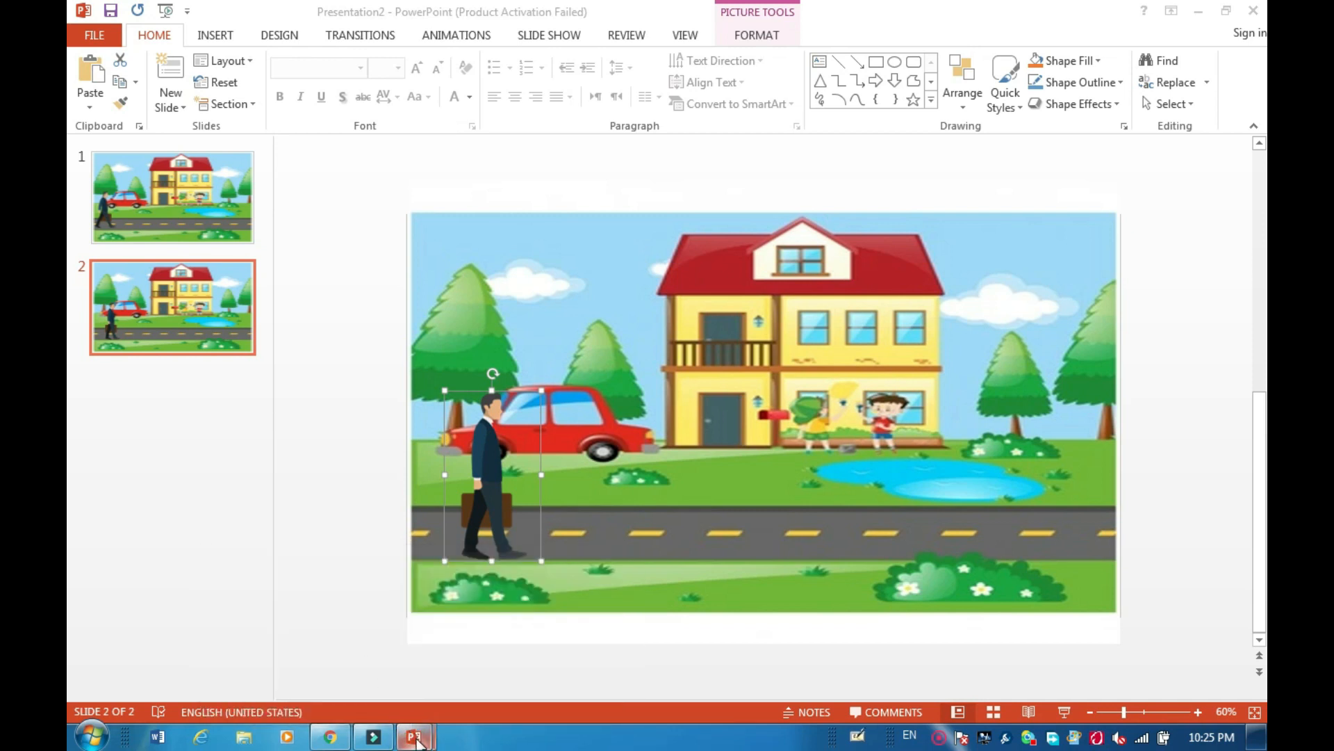
mouse_move(415, 736)
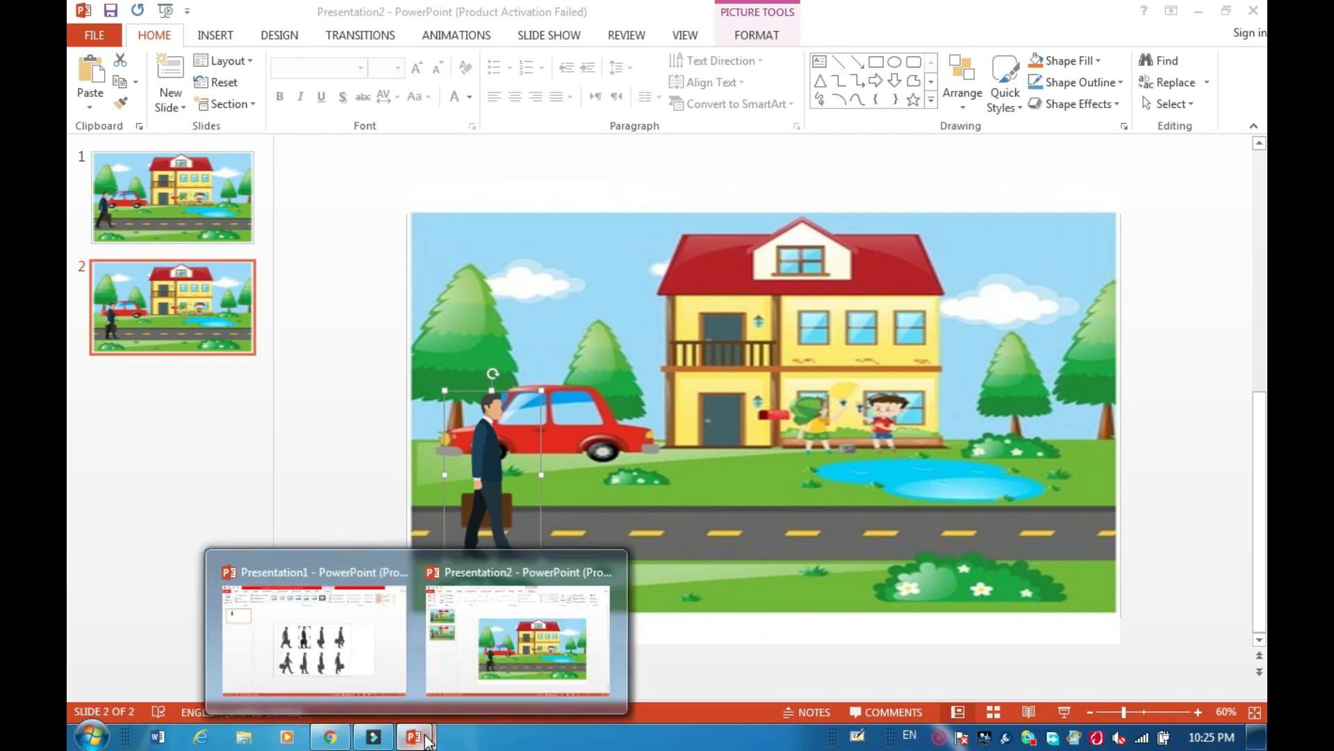
left_click(334, 656)
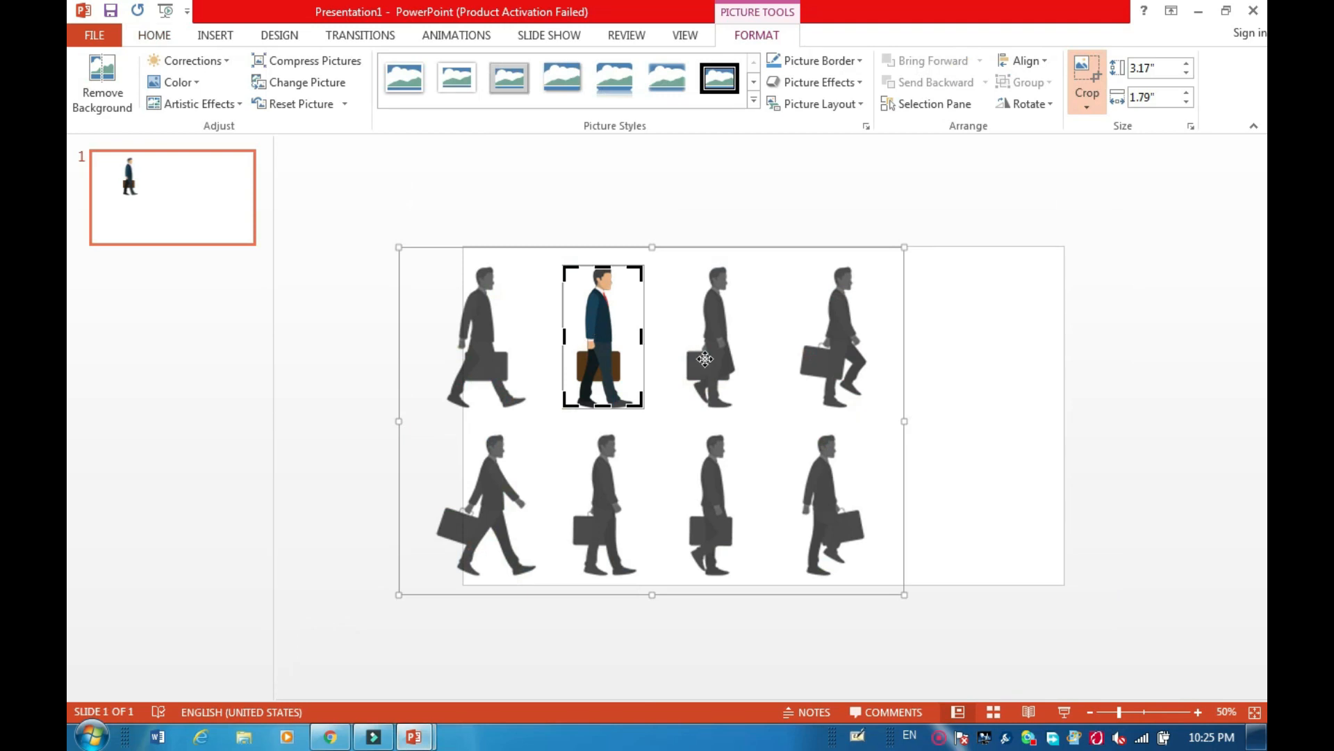
left_click_drag(704, 358, 605, 359)
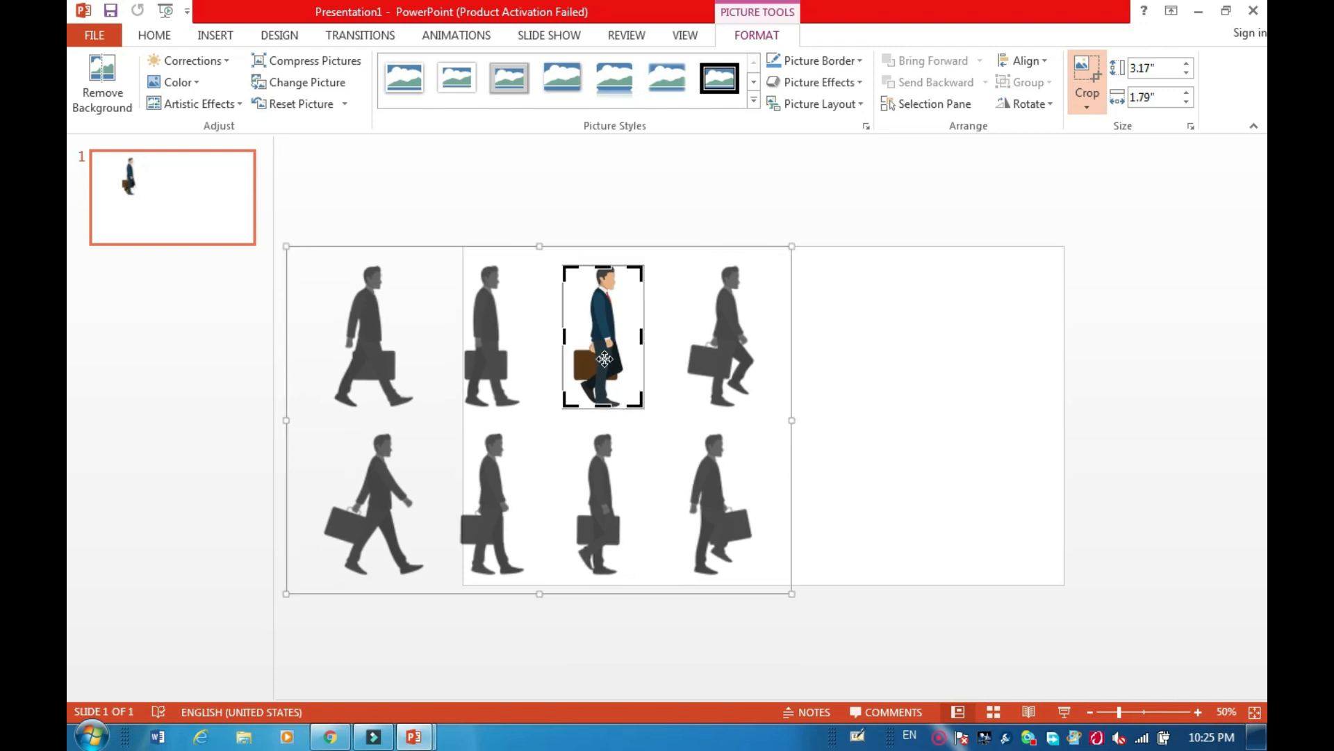
Paste the third walk pose onto slide 2 of the second presentation and place it on the road slightly ahead of the second pose
left_click(421, 731)
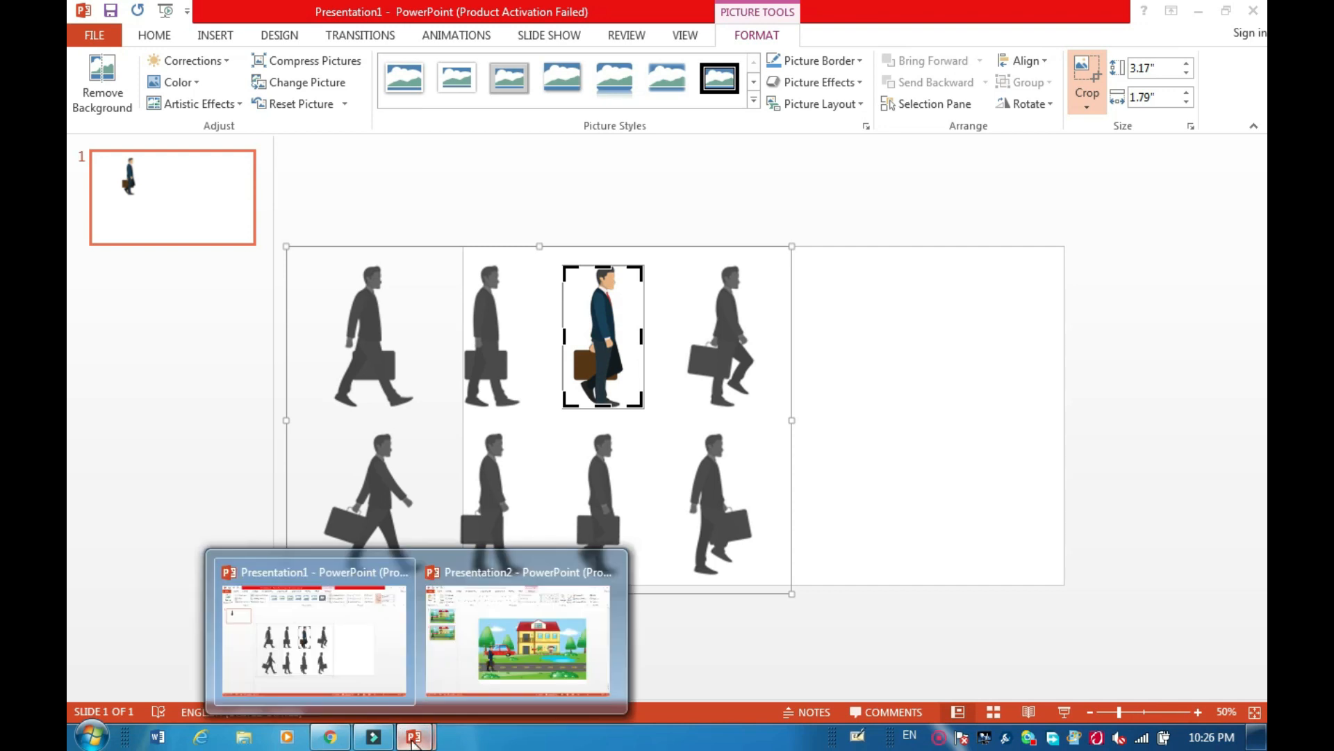
left_click(487, 670)
left_click_drag(528, 511, 511, 474)
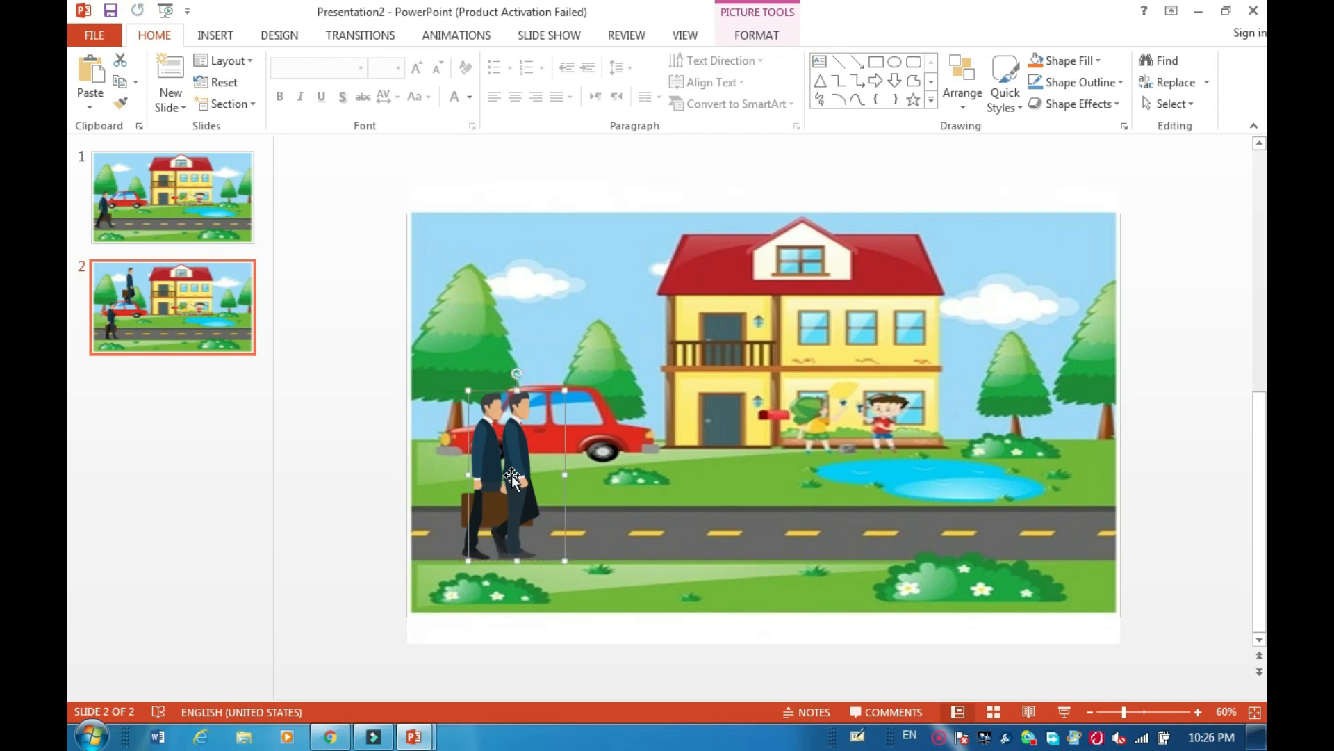
Add a third slide with the Blank layout after slide 2
left_click(737, 357, "shift")
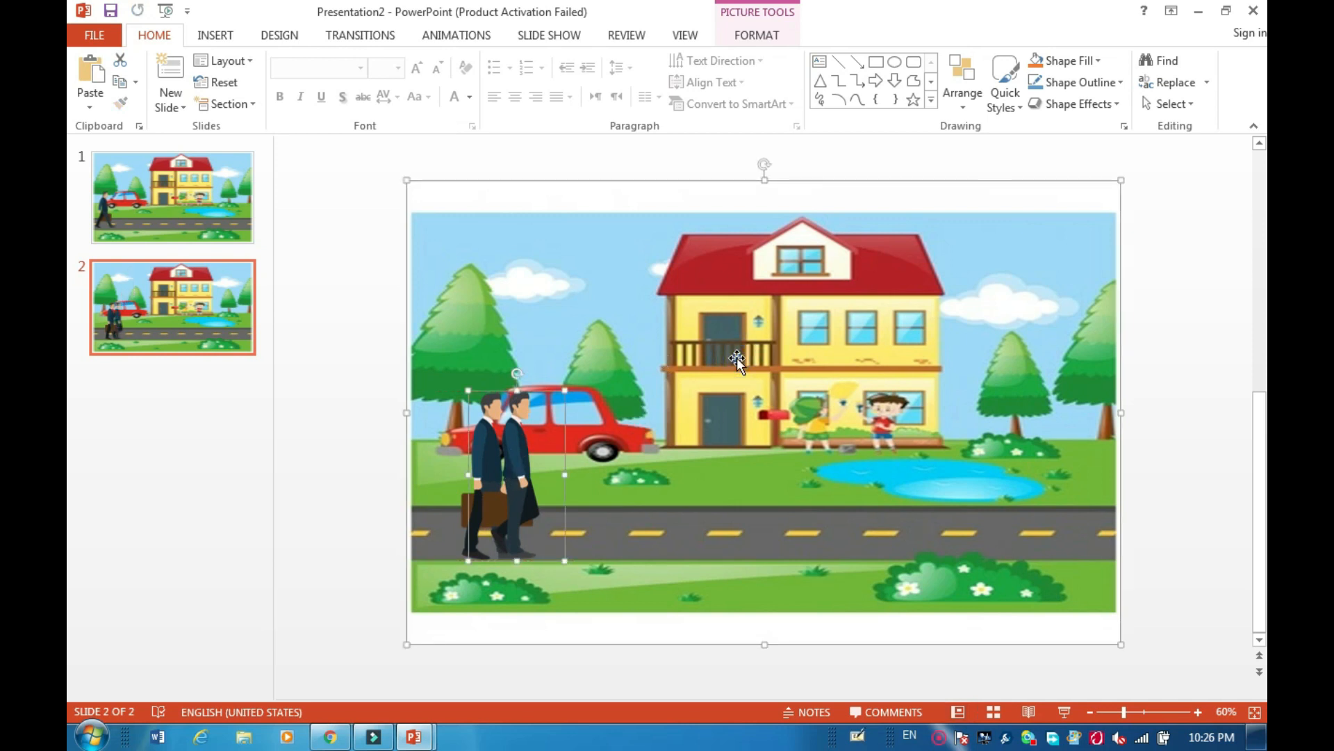
left_click(181, 118)
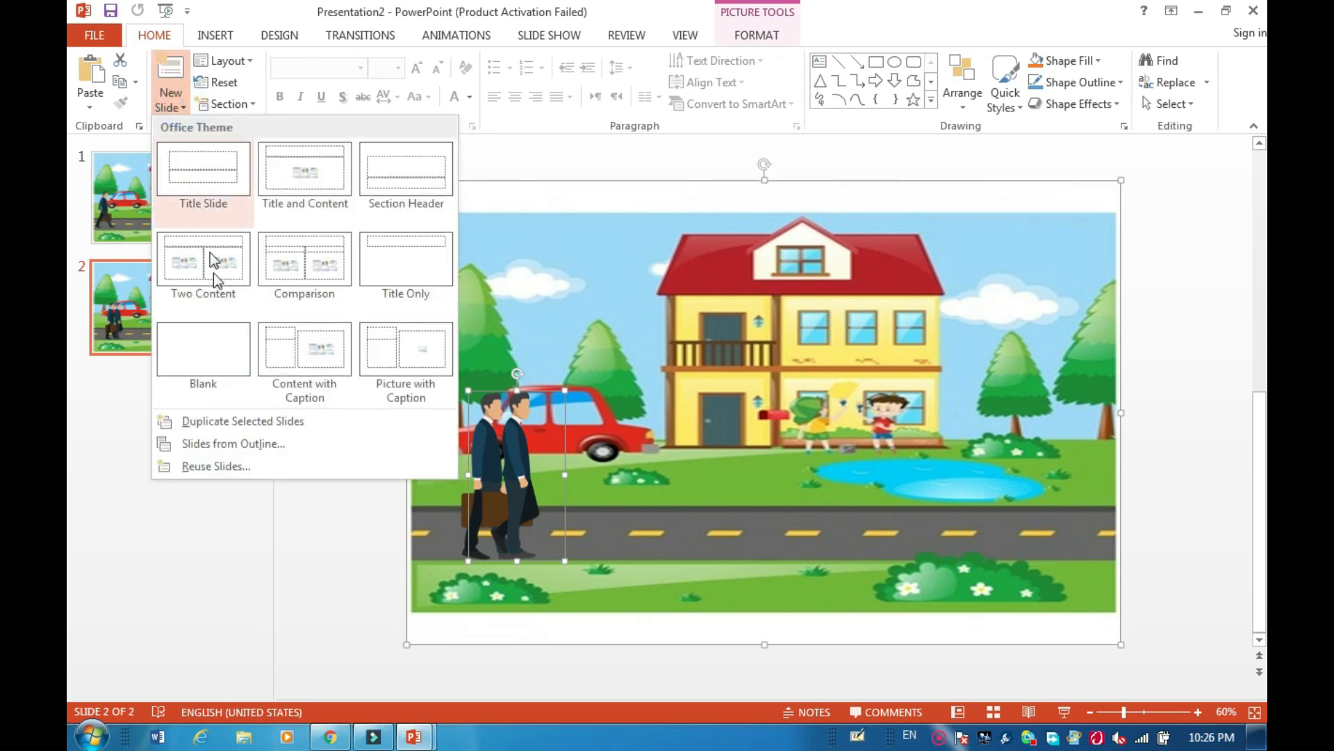
left_click(200, 357)
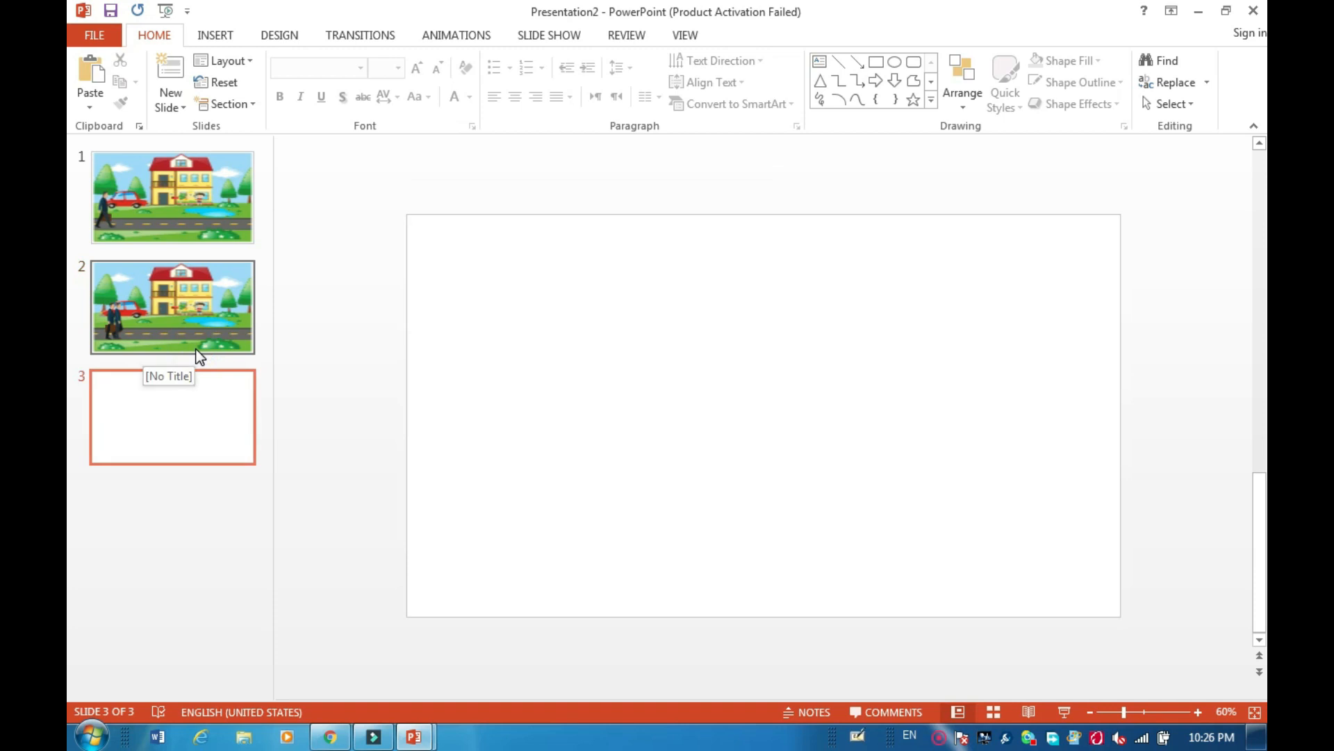
left_click(158, 413)
key("ctrl+v")
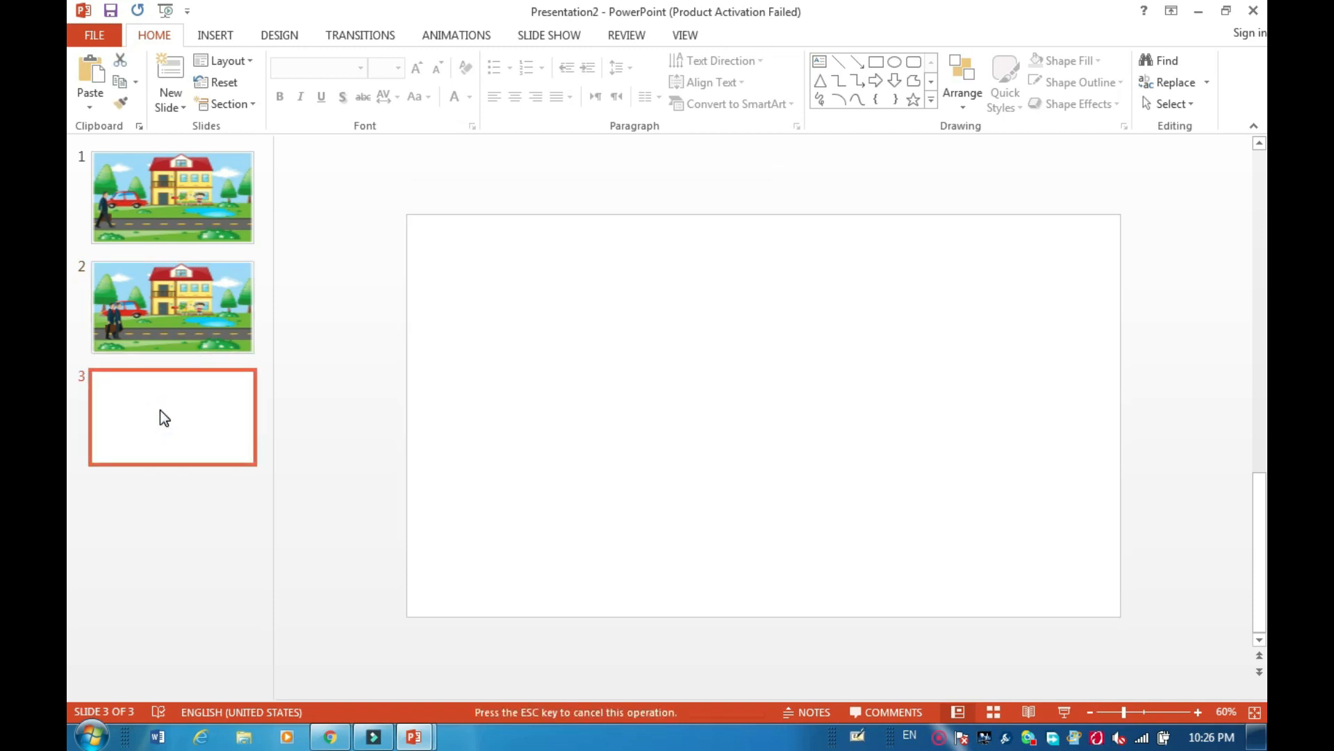
key("ctrl+z")
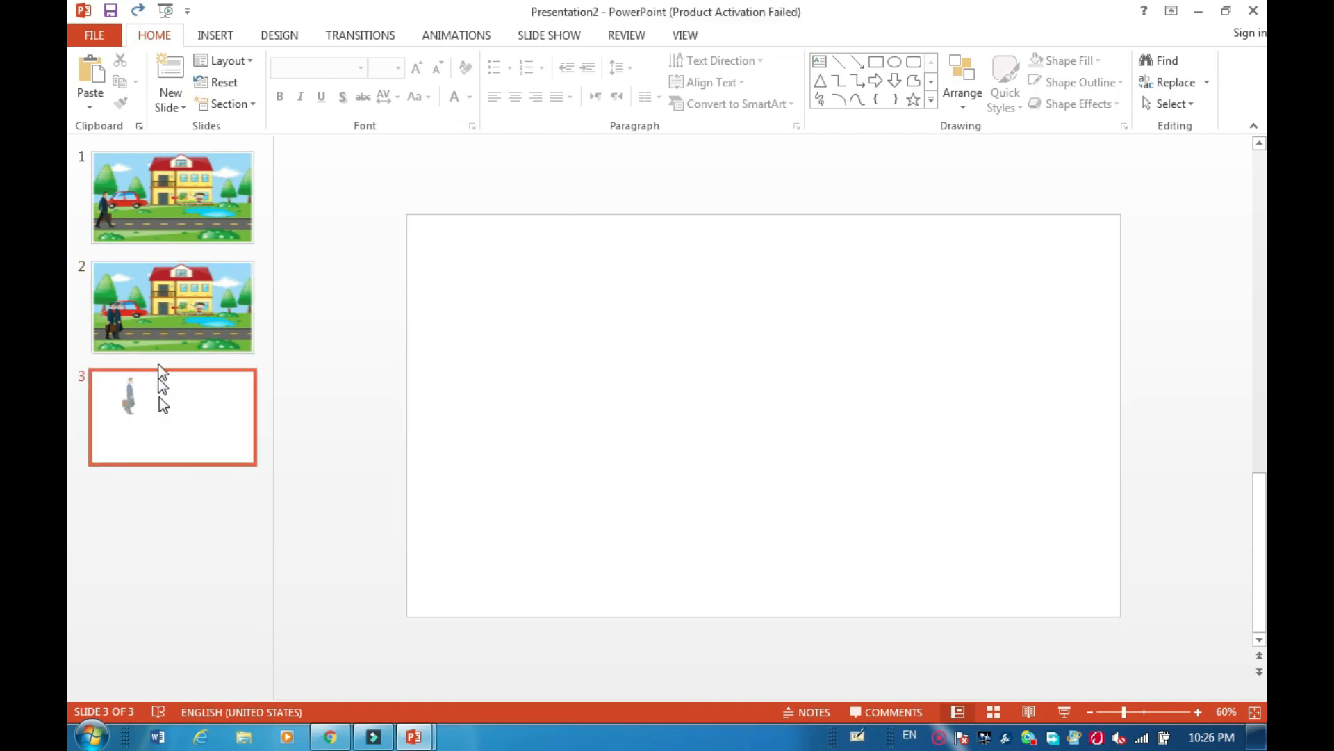
Copy the third-pose man together with the street picture from slide 2 onto slide 3
left_click(198, 317)
left_click(515, 455)
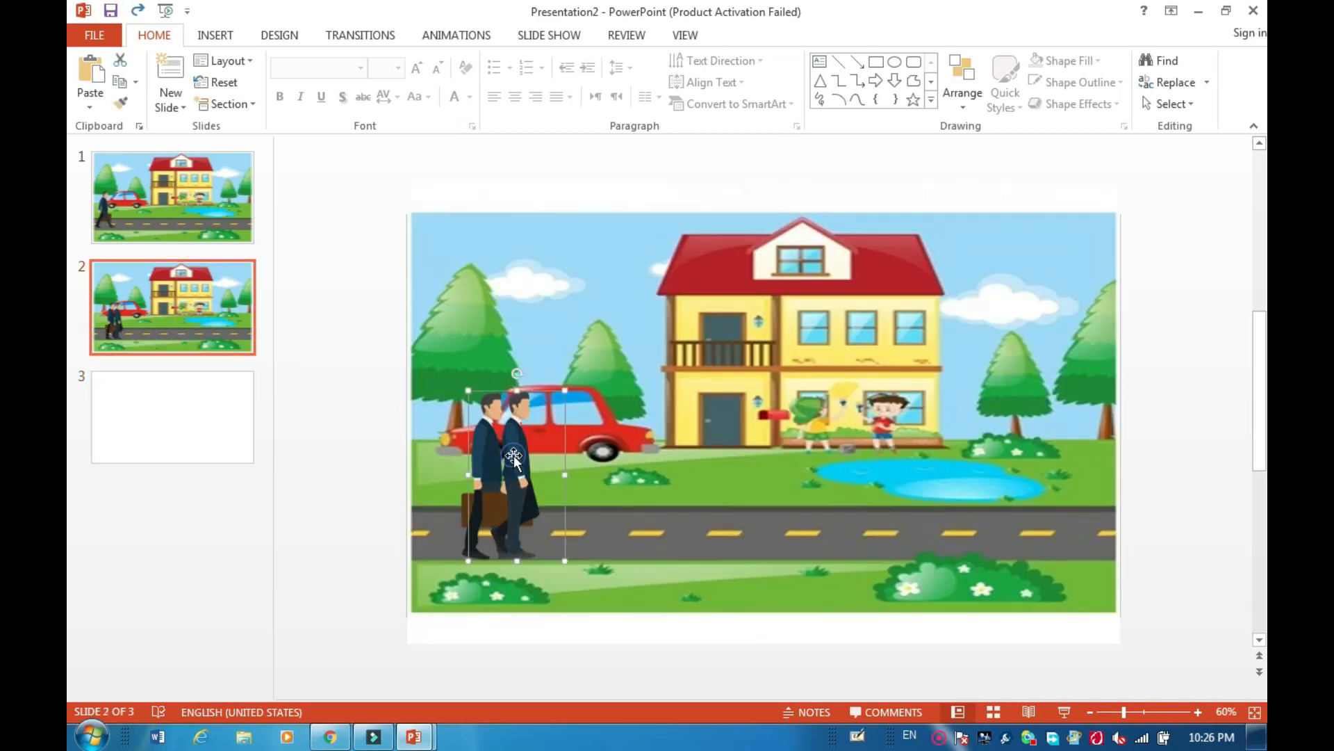
left_click(709, 444, "shift")
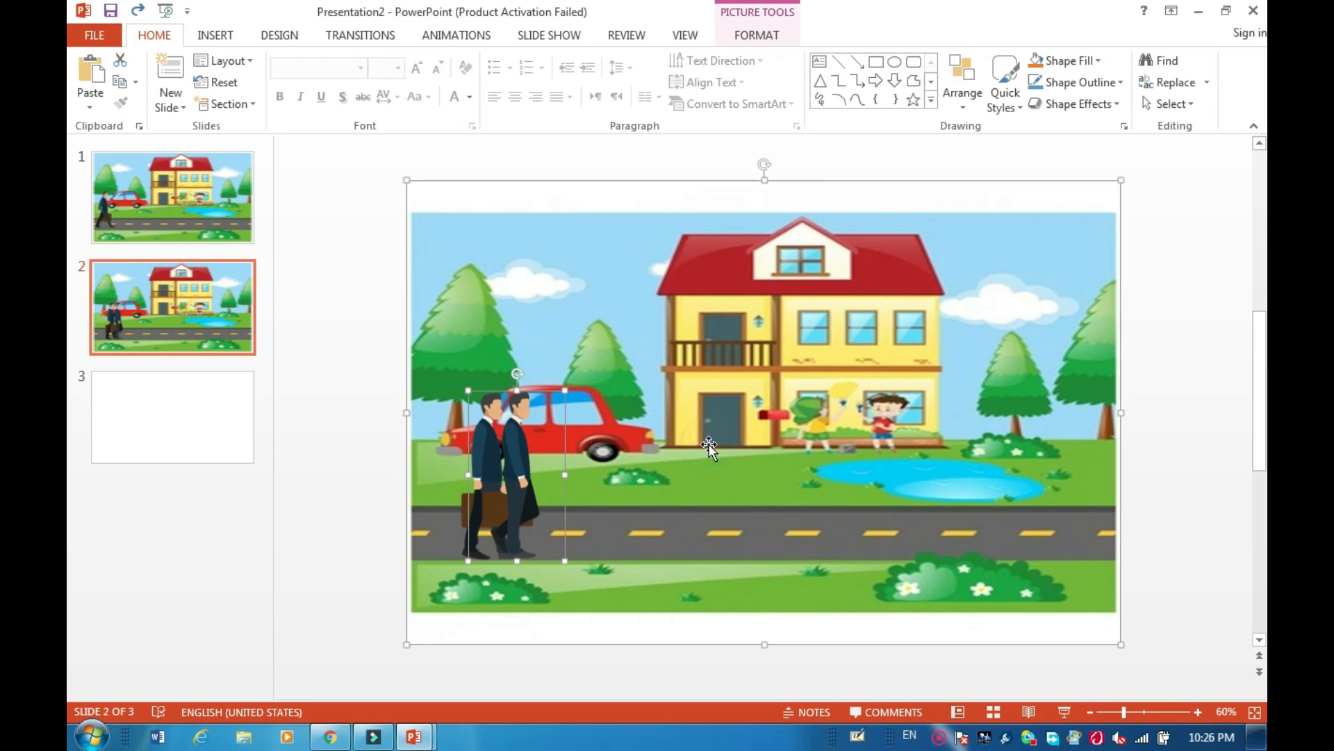
left_click(141, 423)
key("ctrl+v")
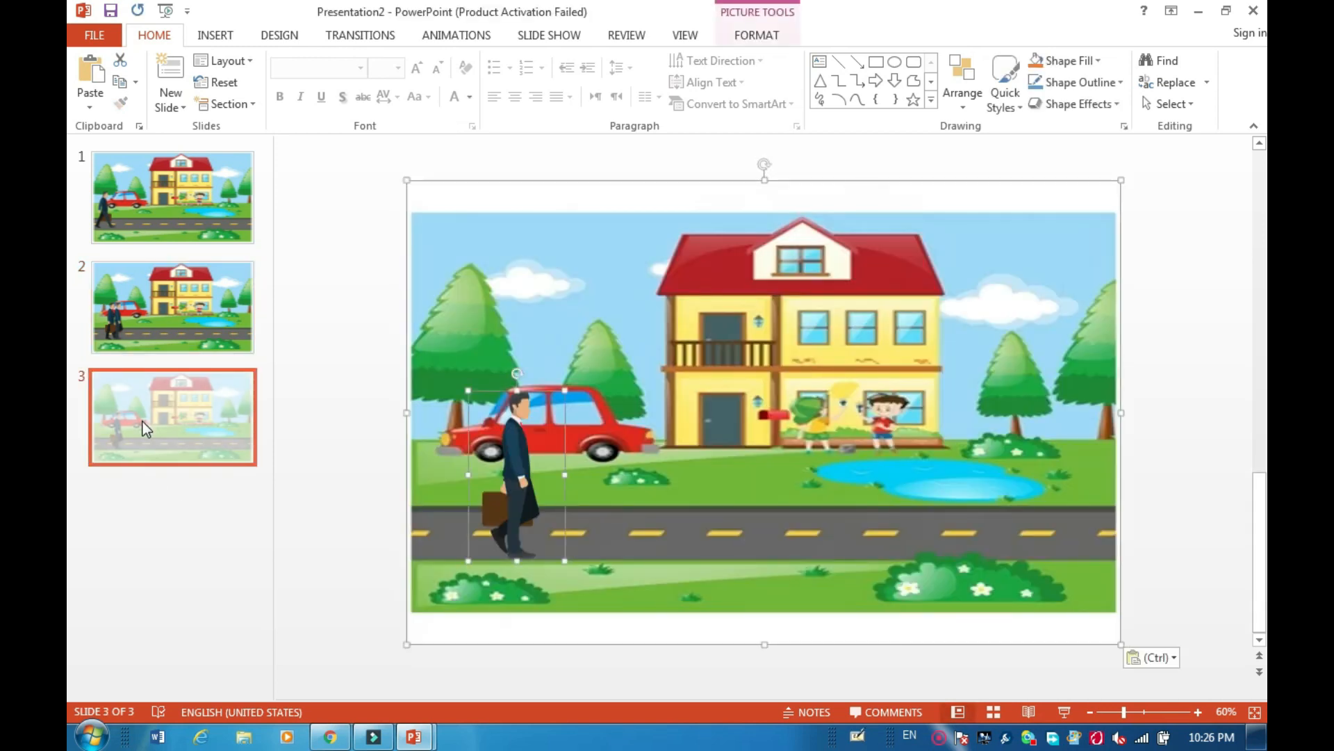
Delete the third-pose man from slide 2, leaving only the second pose on the road
left_click(173, 353)
left_click(182, 320)
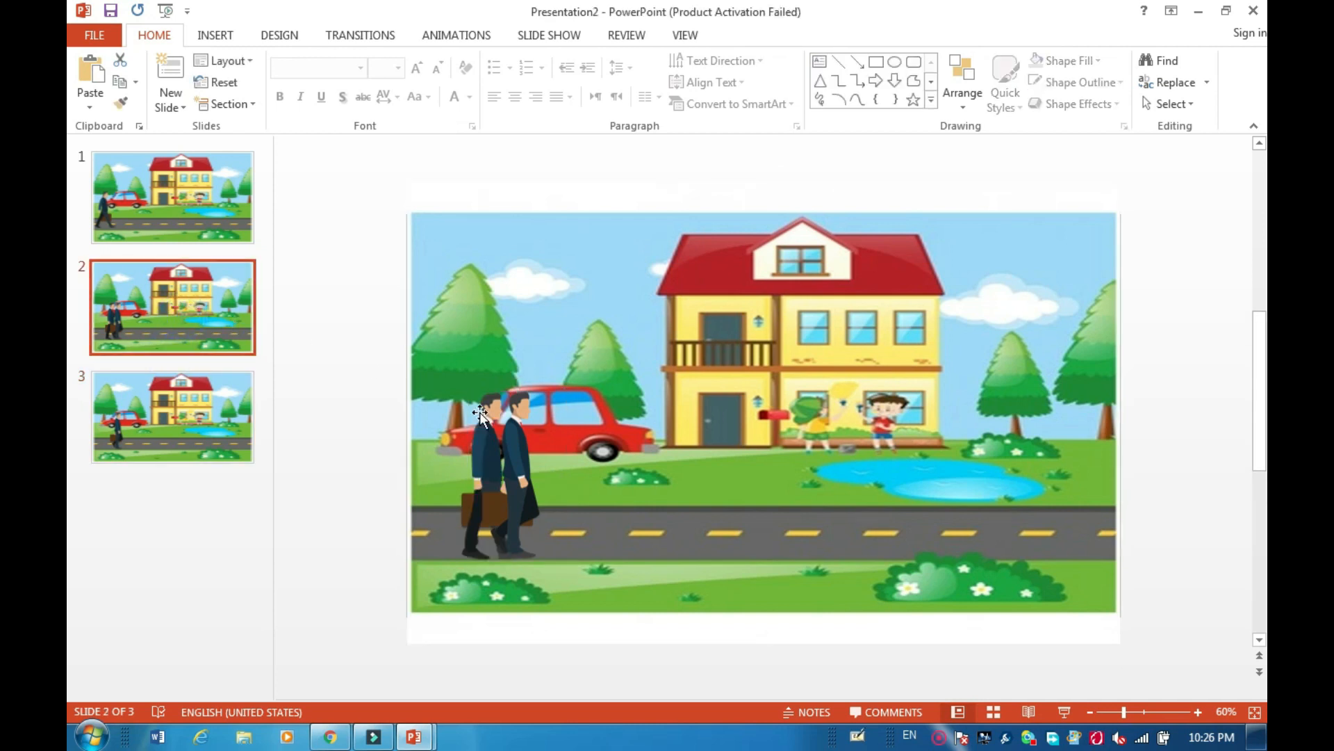
left_click(512, 430)
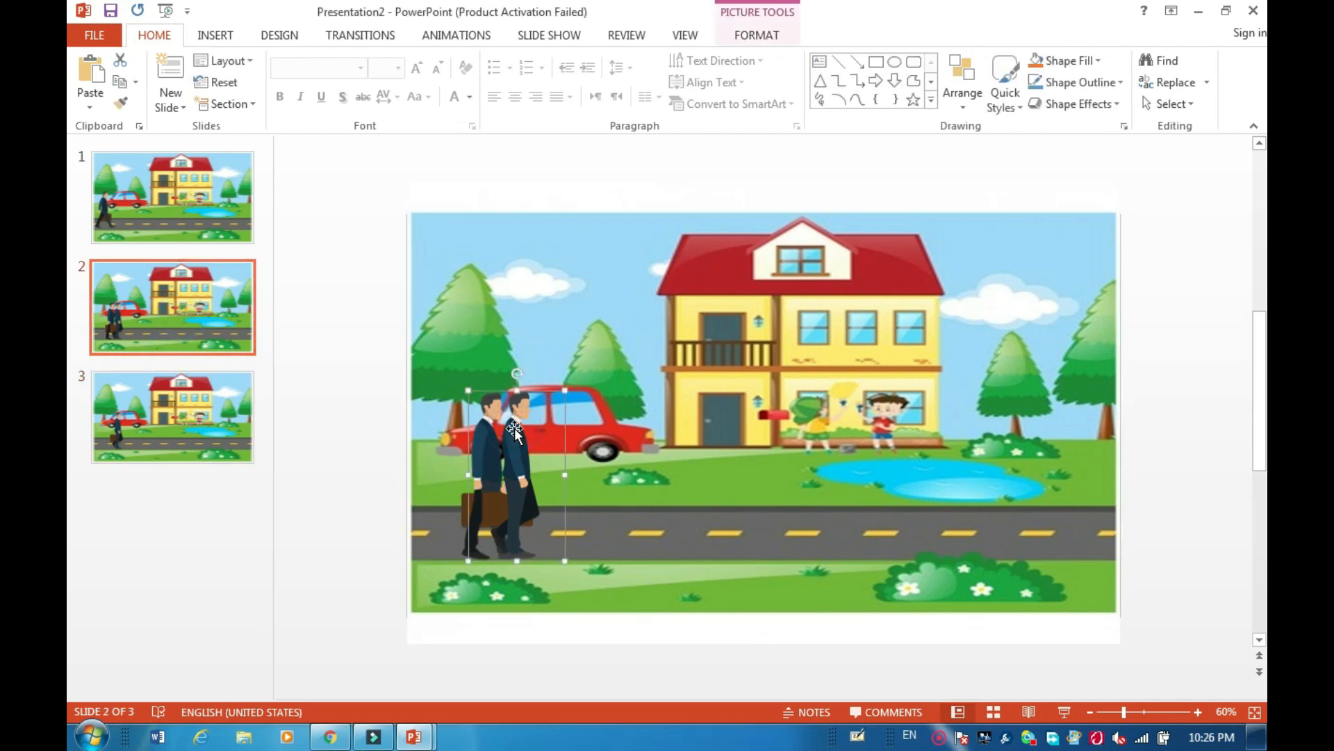
key("Delete")
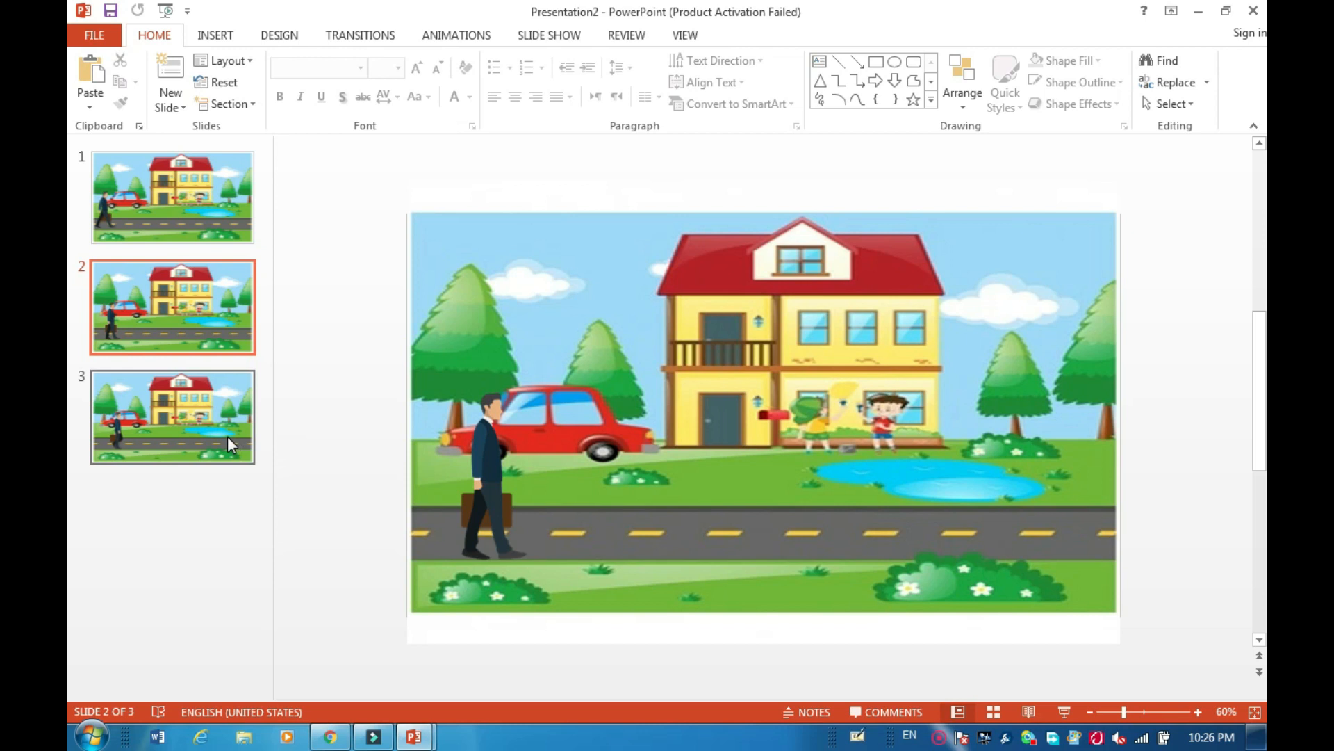
Switch to the first presentation and shift the picture inside its crop frame to the fourth walk pose
left_click(188, 423)
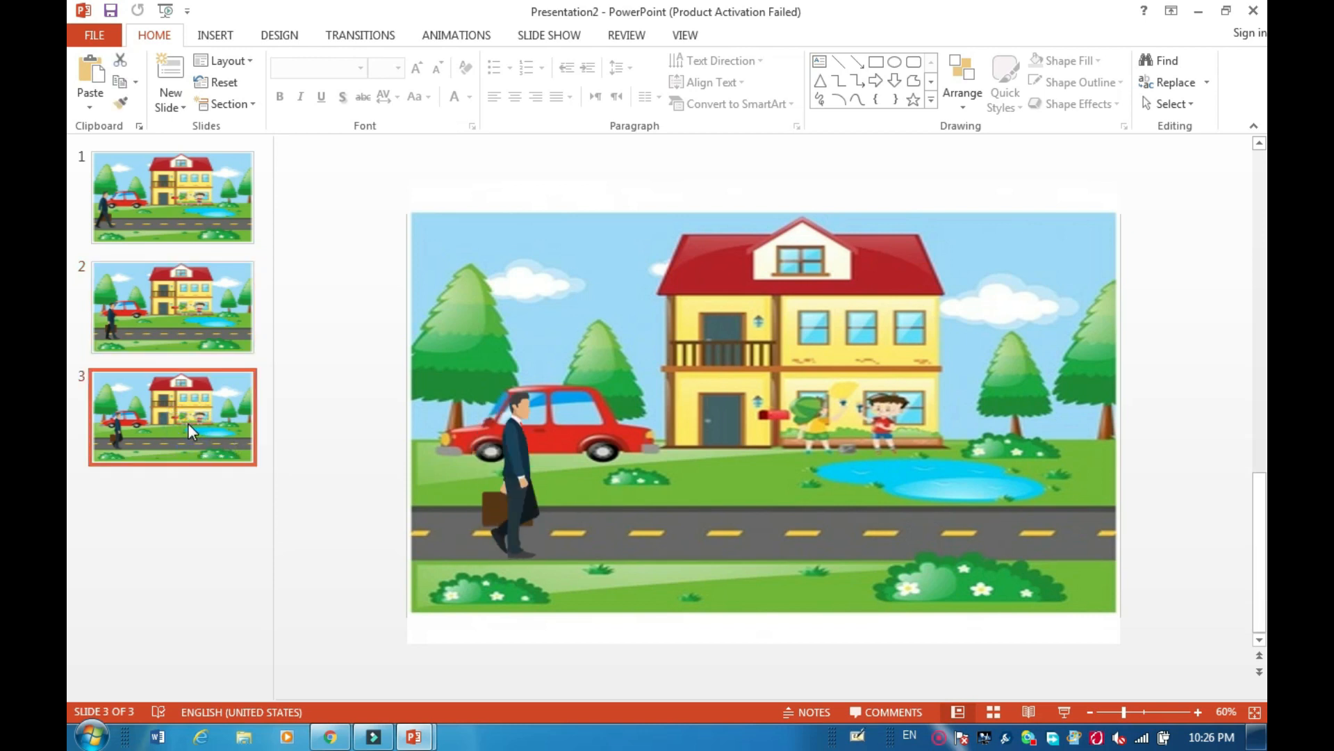
left_click(531, 457)
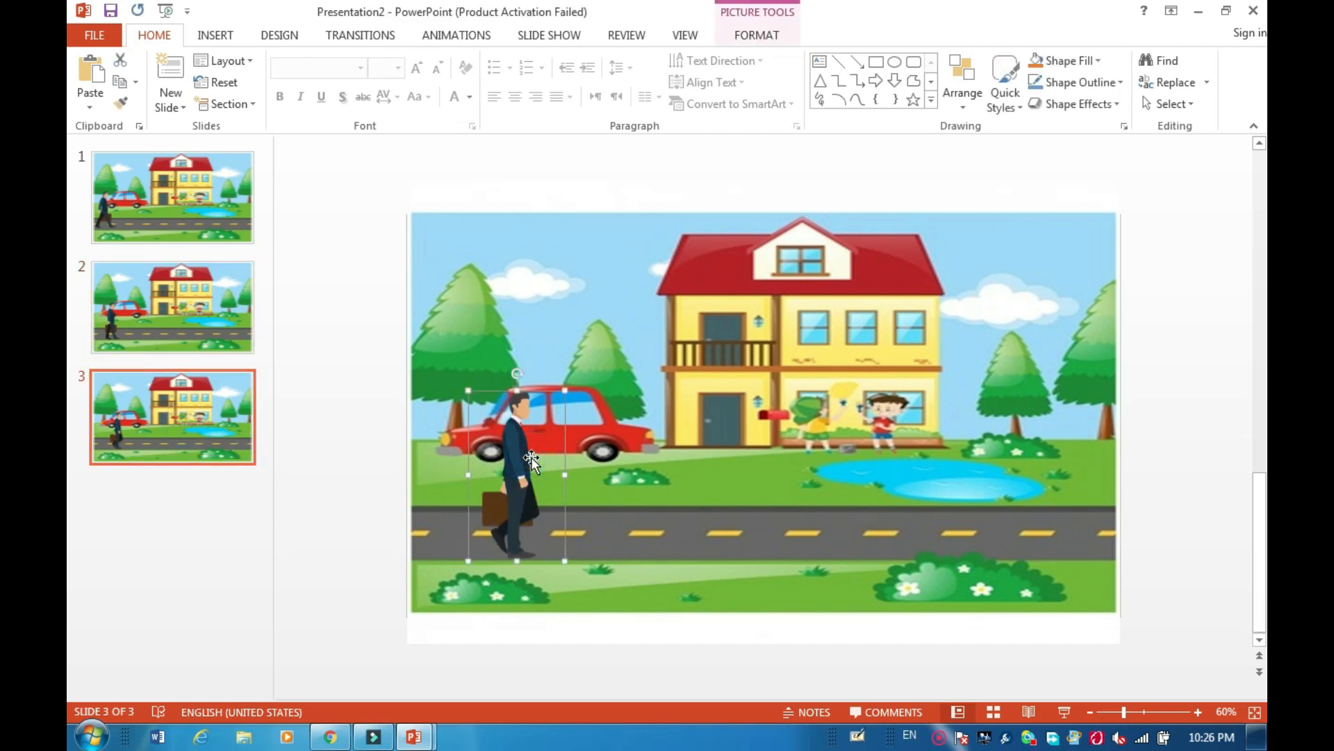
left_click(641, 559)
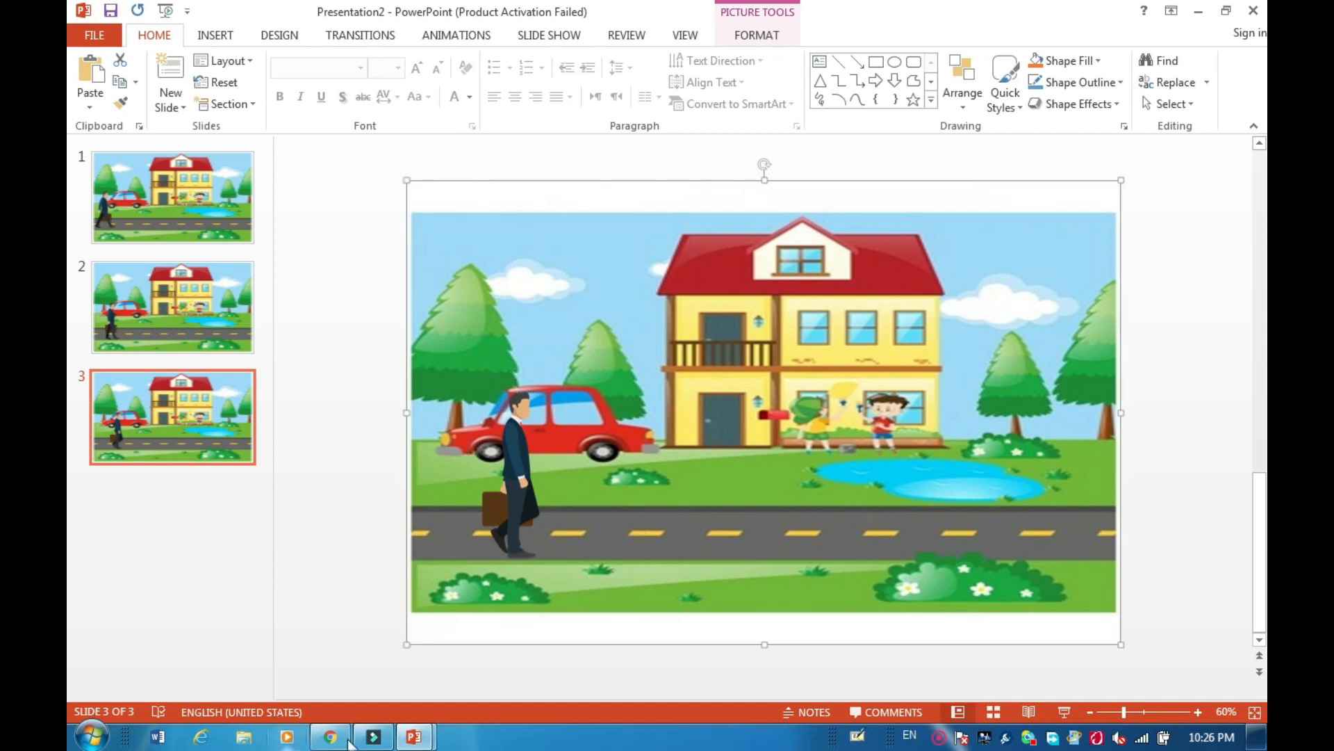
left_click(419, 740)
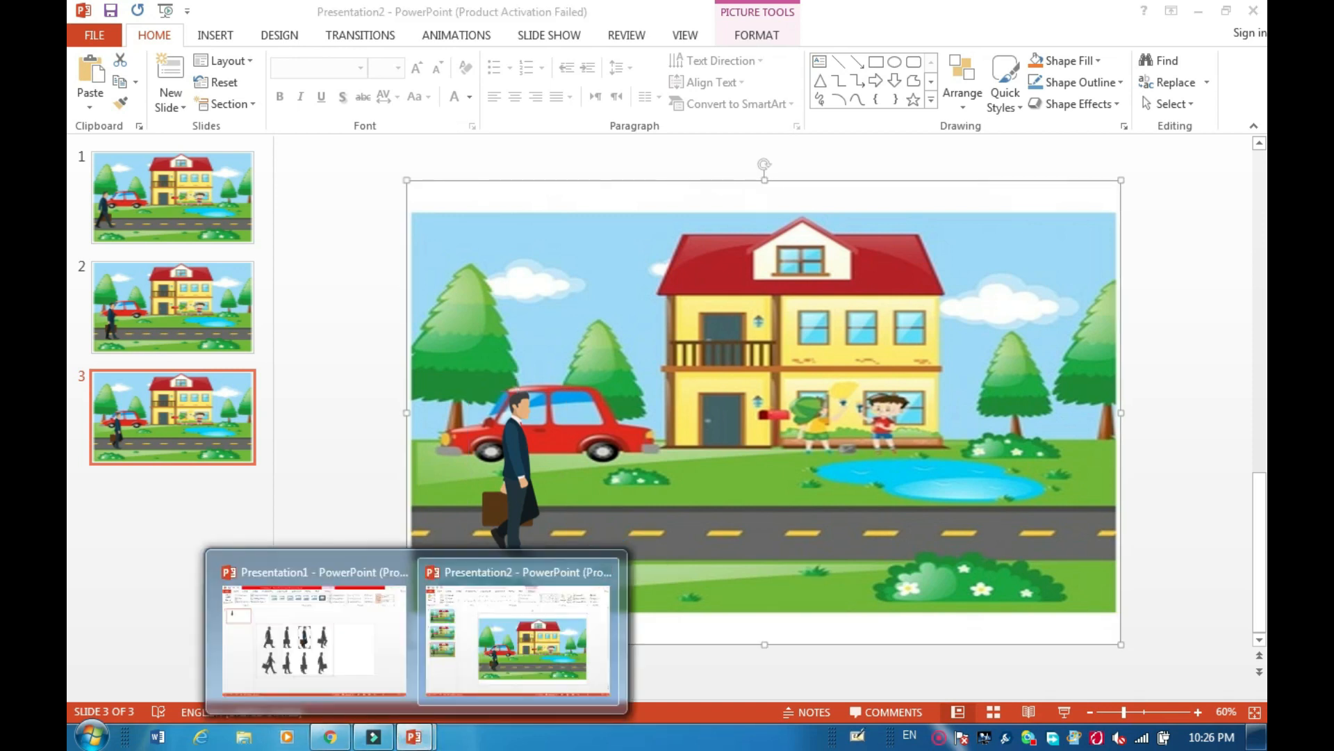
left_click(352, 645)
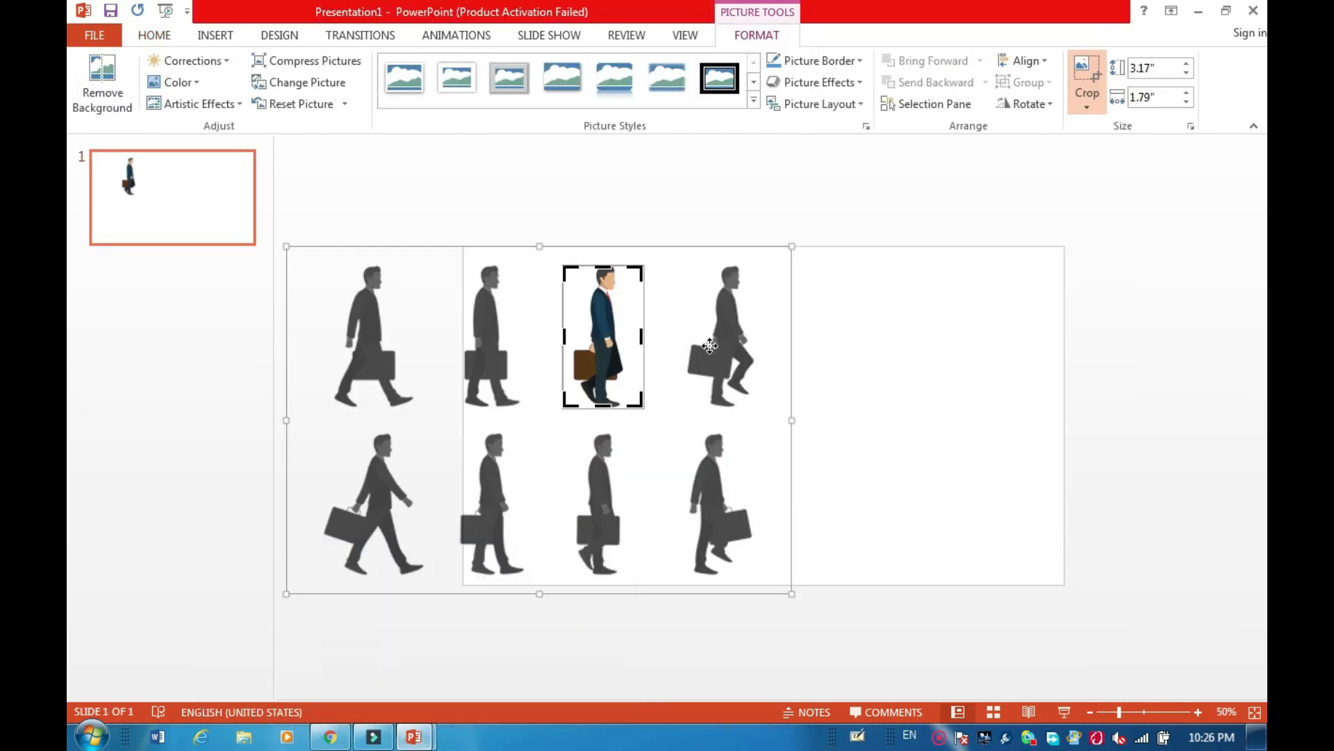
left_click_drag(710, 345, 591, 344)
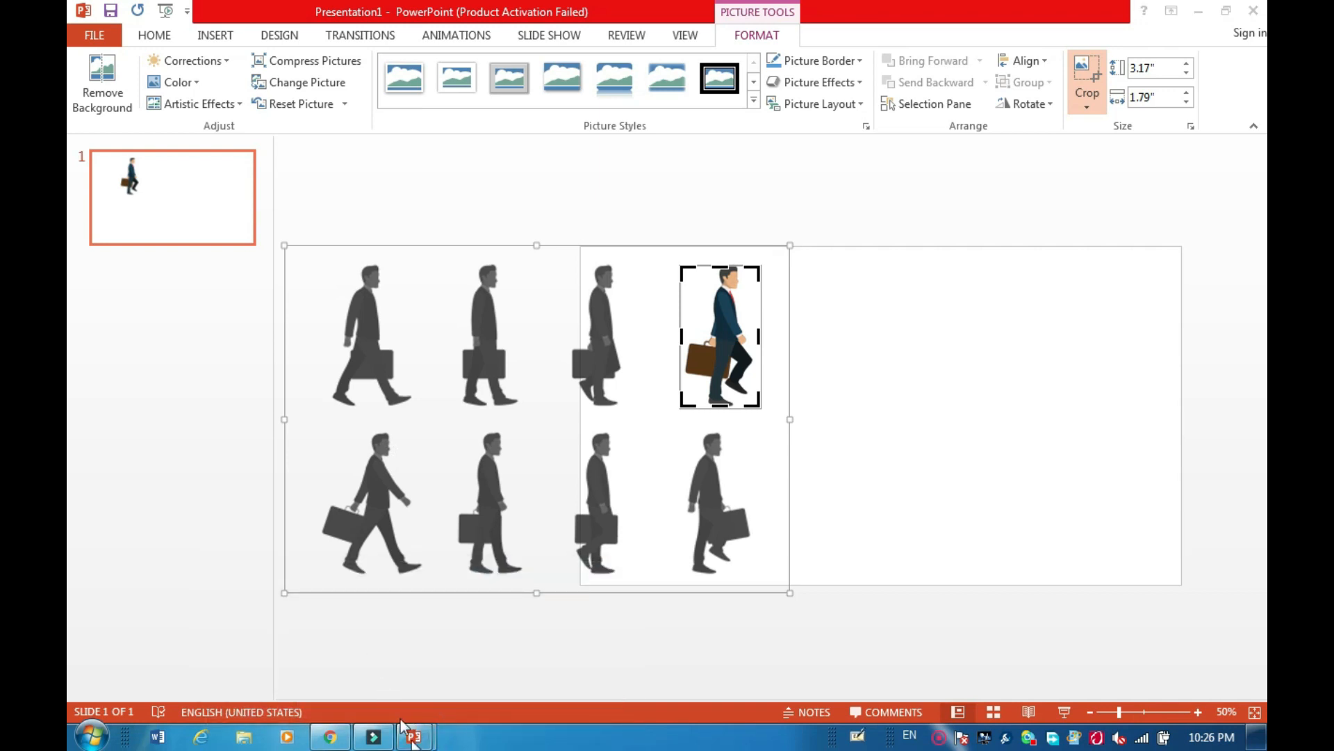
Paste the fourth walk pose onto slide 3 of the second presentation and place it on the road slightly ahead of the third pose
left_click(413, 739)
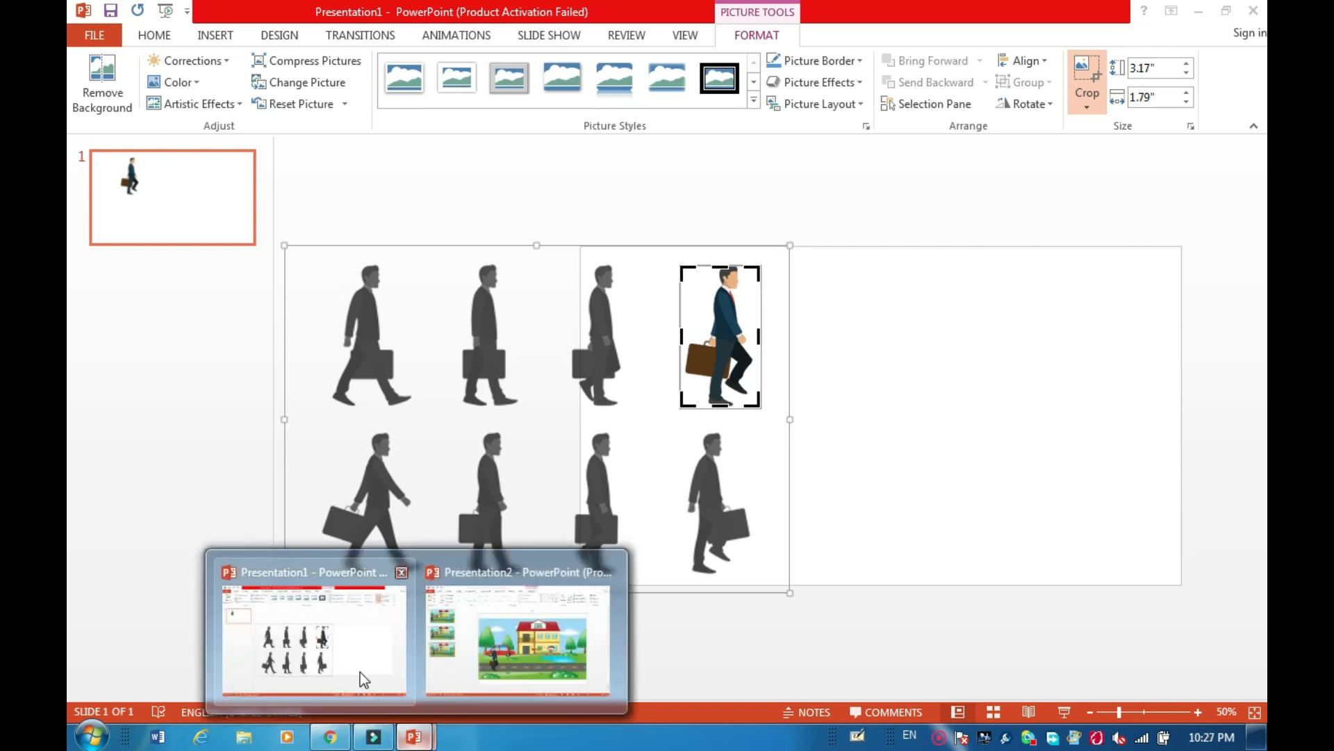
left_click(510, 672)
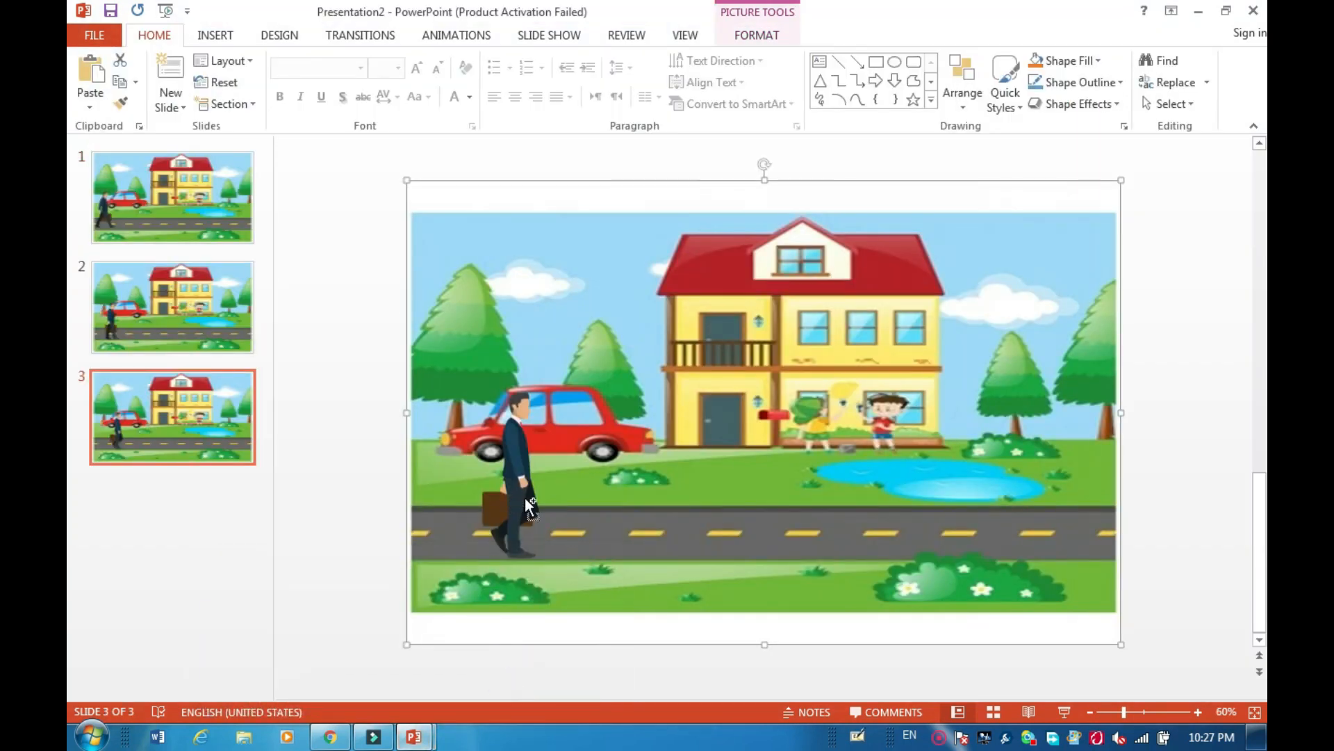
key("ctrl+v")
left_click_drag(622, 337, 581, 497)
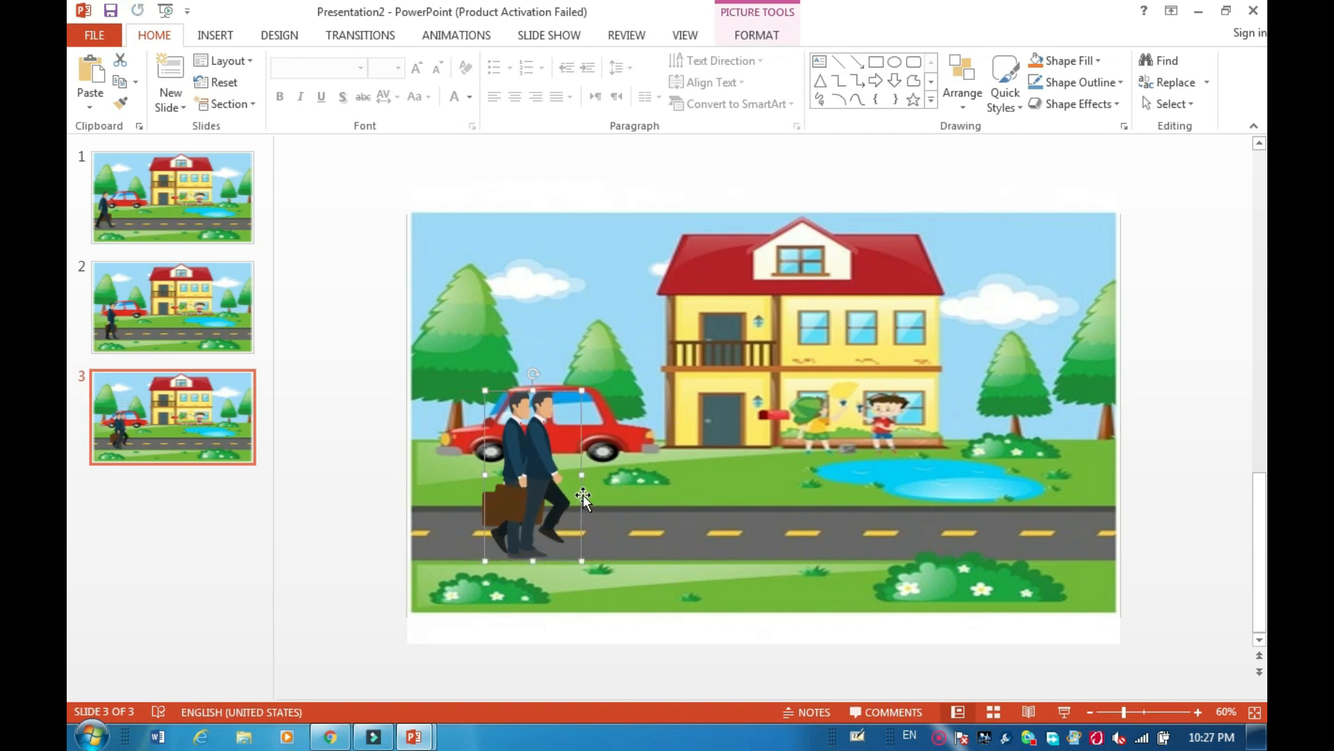
Add a fourth slide with the Blank layout after slide 3, and undo the trial paste of the man and street picture on it
left_click(635, 444, "shift")
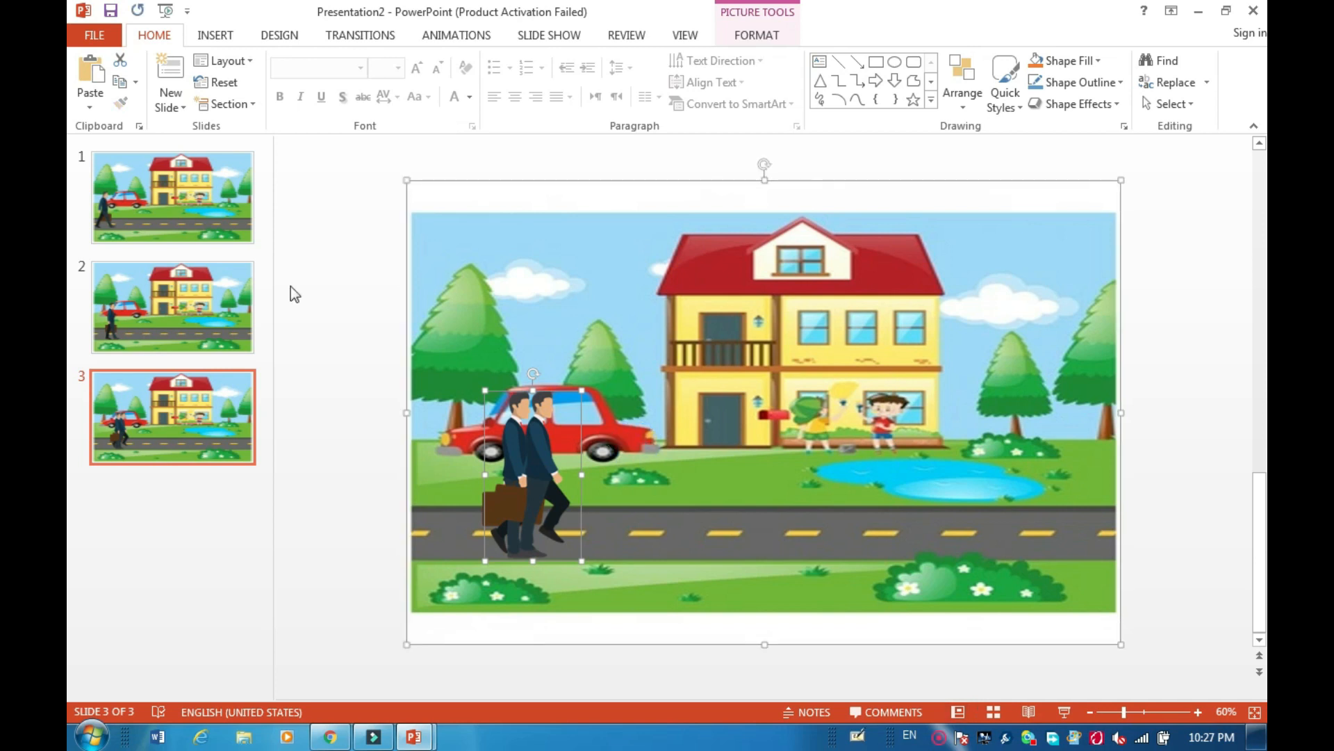
left_click(171, 104)
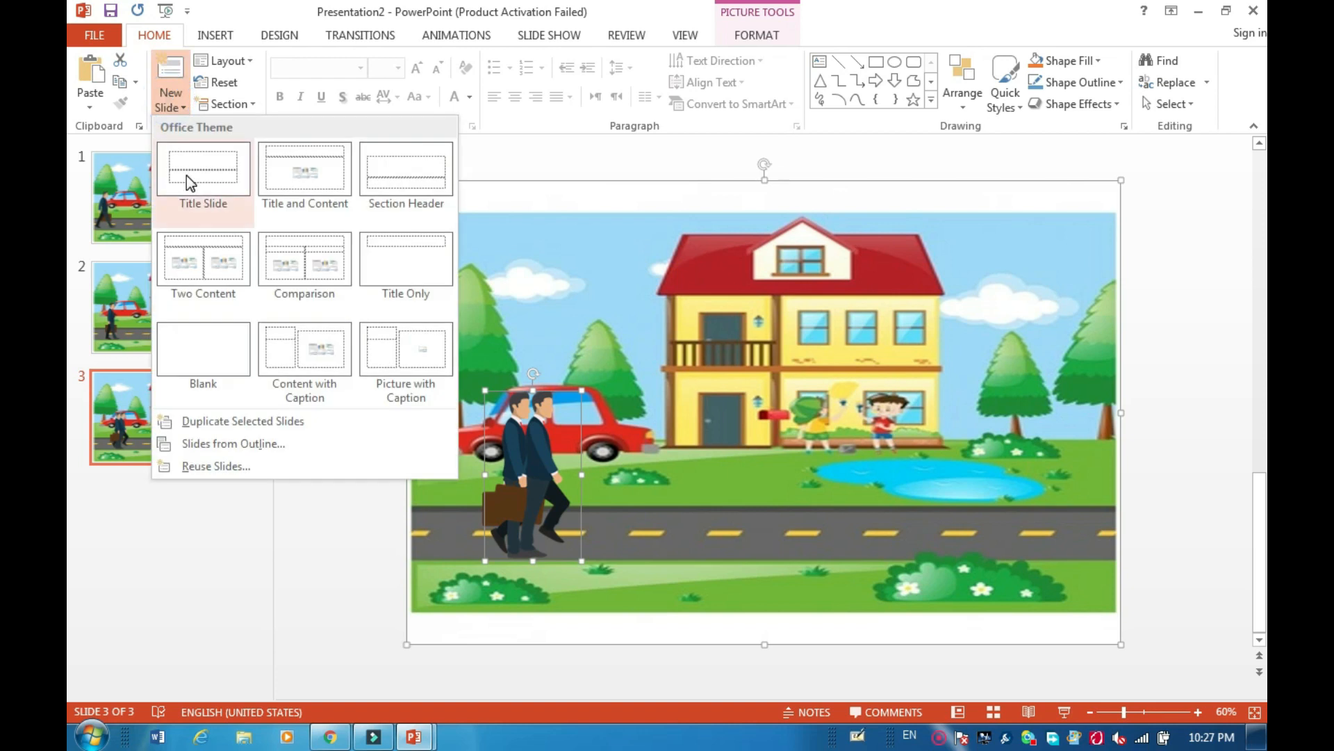
left_click(210, 329)
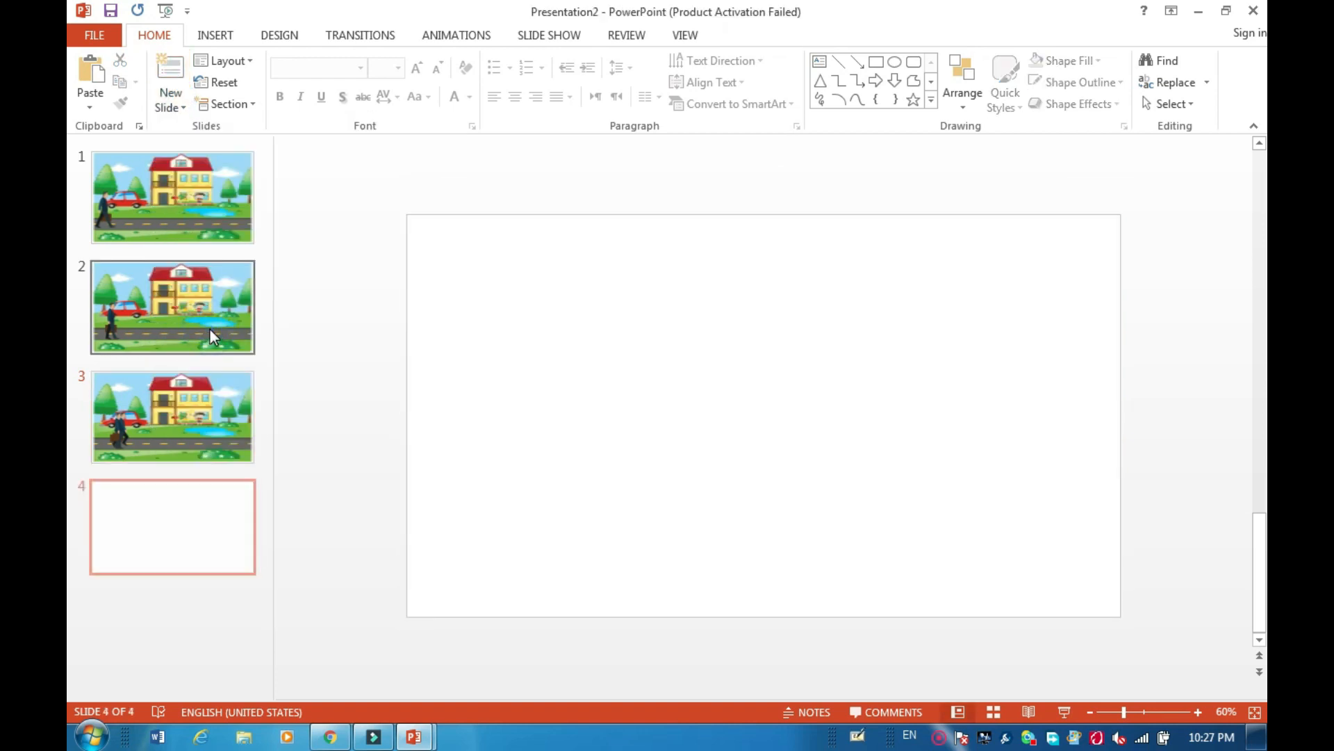
key("ctrl+v")
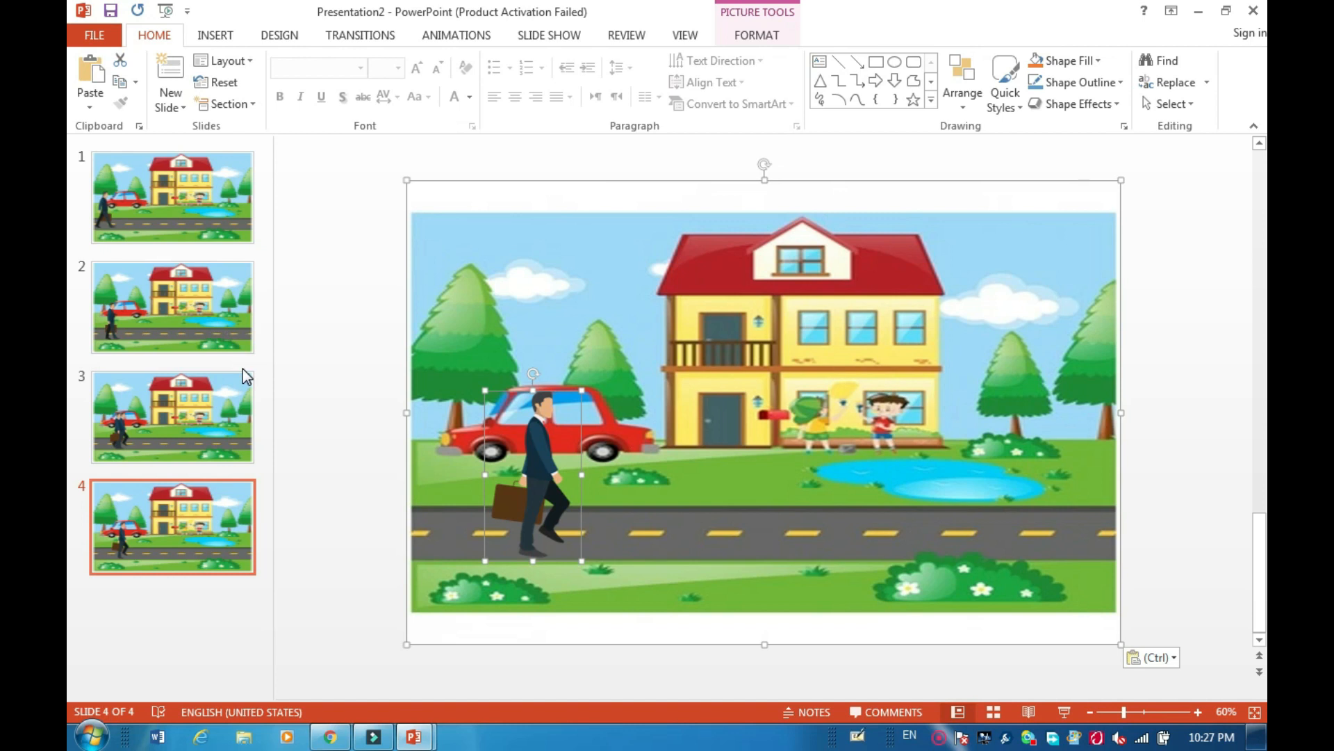
key("ctrl+z")
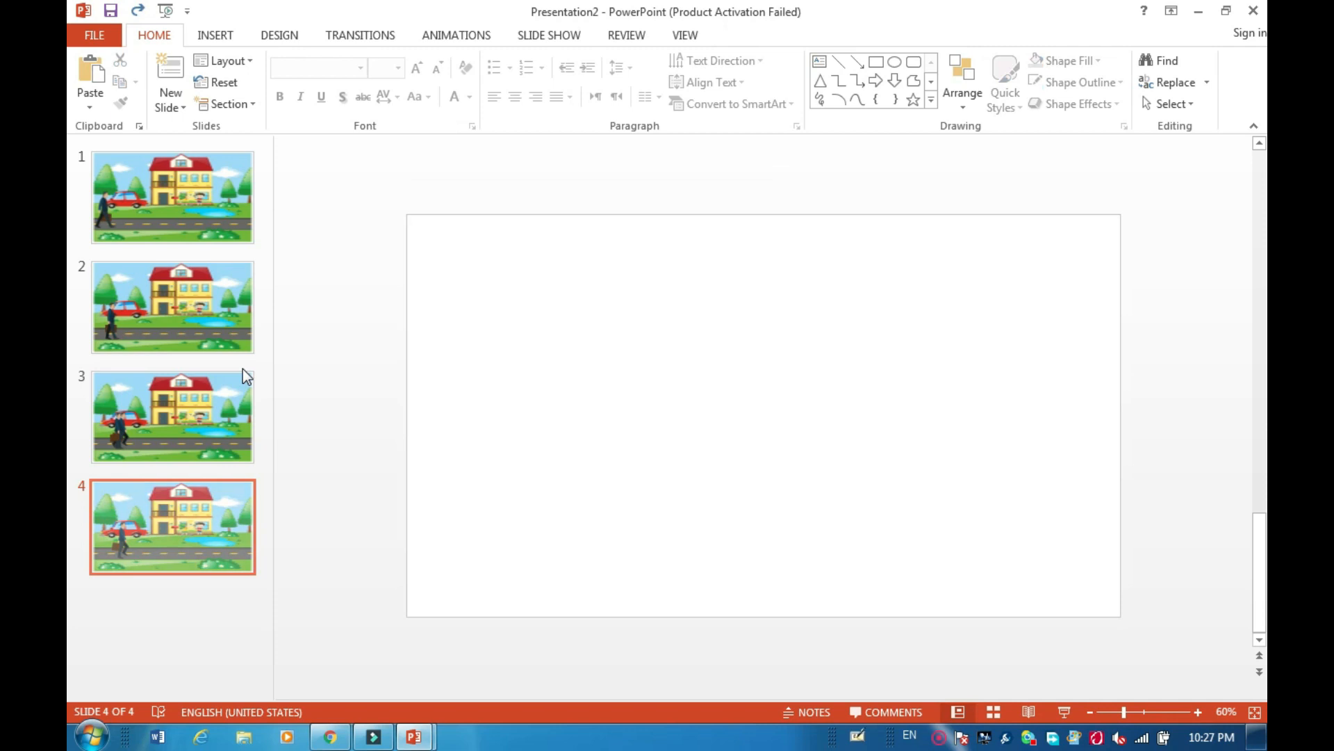
Copy the fourth-pose man alone from slide 3 onto the blank slide 4
left_click(188, 392)
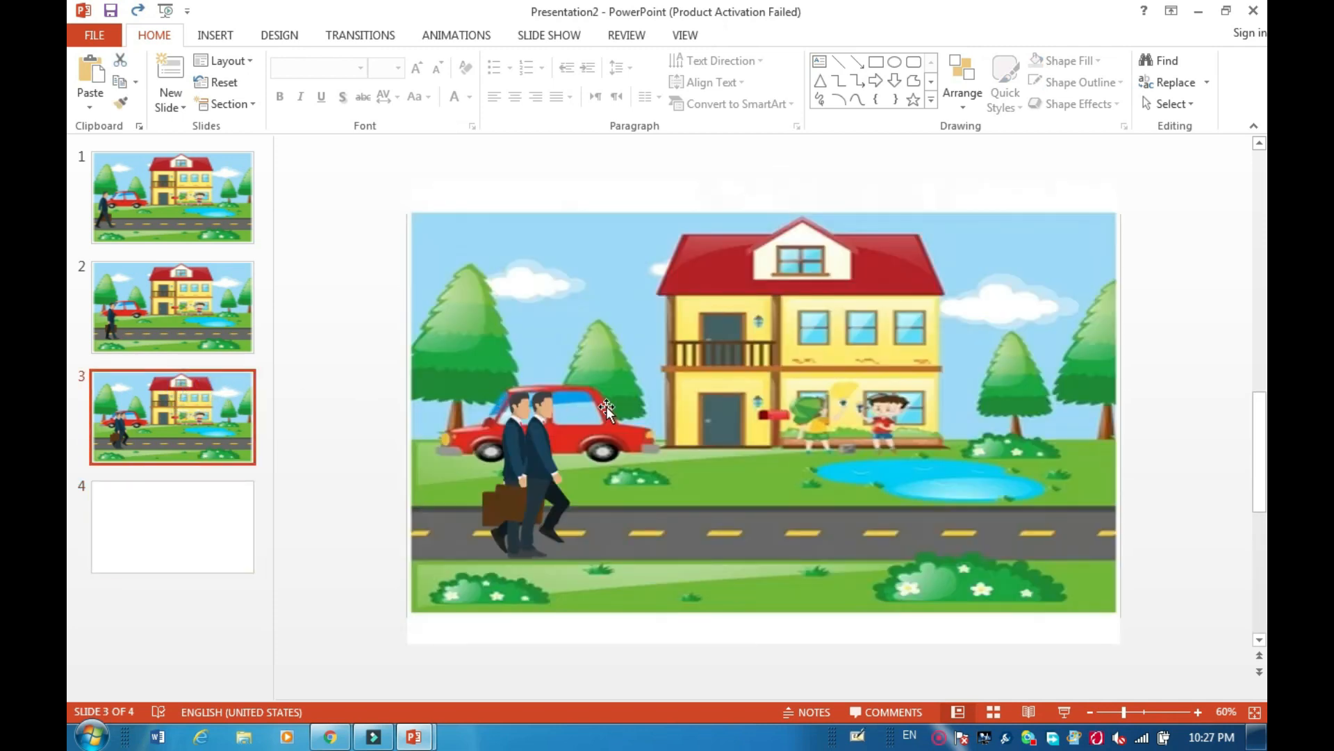
left_click(542, 448)
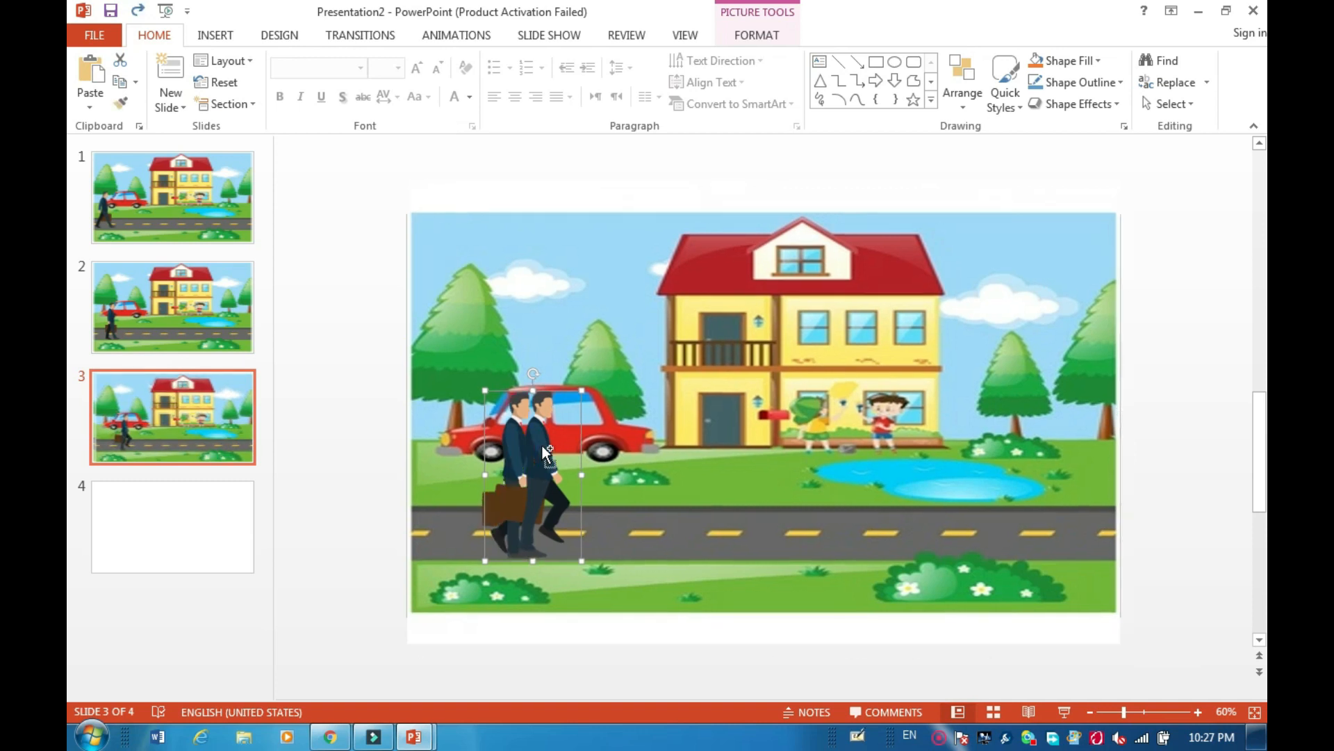
left_click(167, 538)
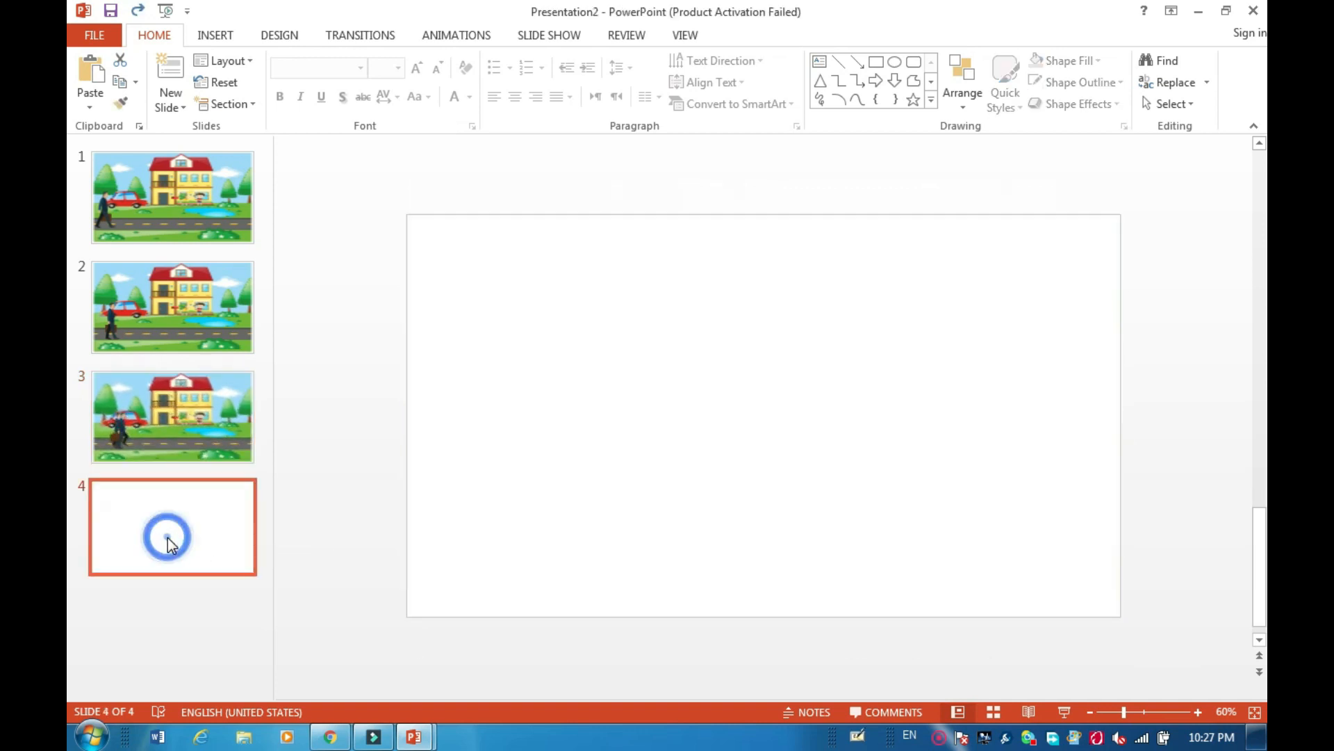
key("ctrl+v")
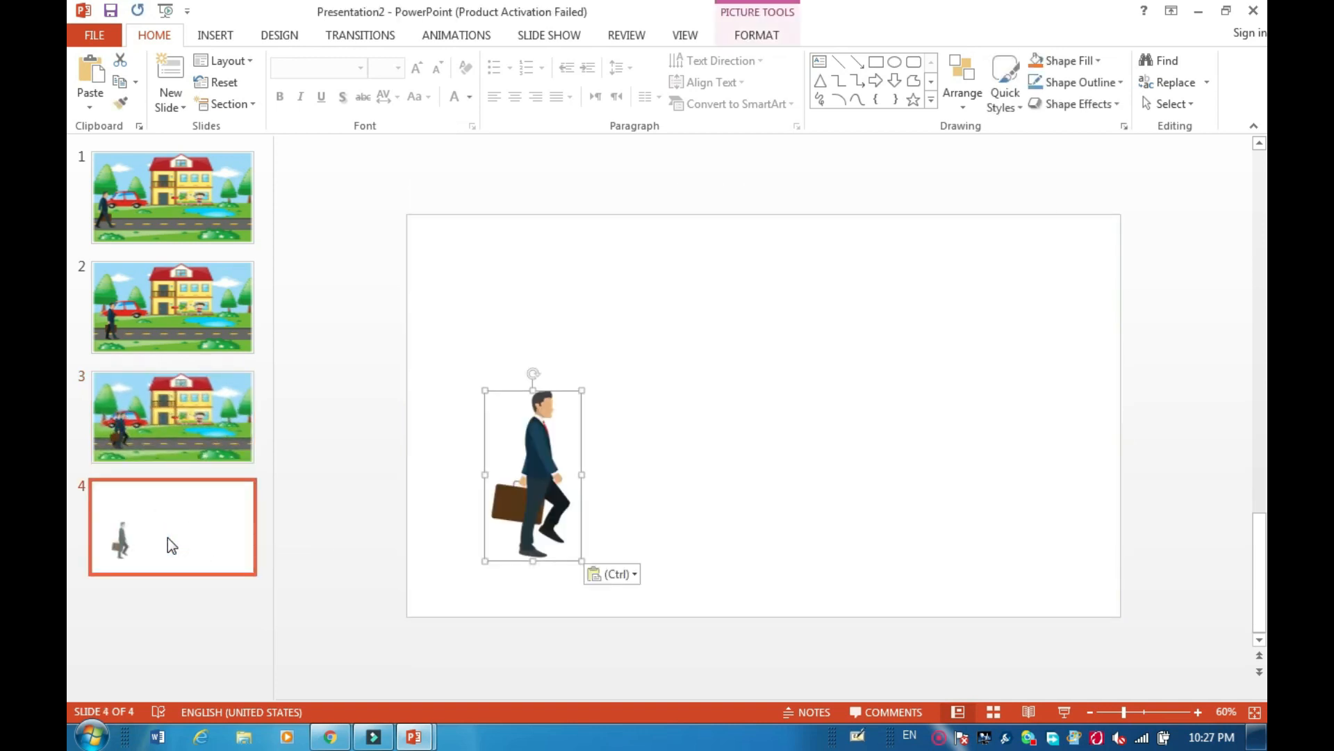
Copy the street picture from slide 3 onto slide 4
left_click(189, 413)
left_click(690, 322)
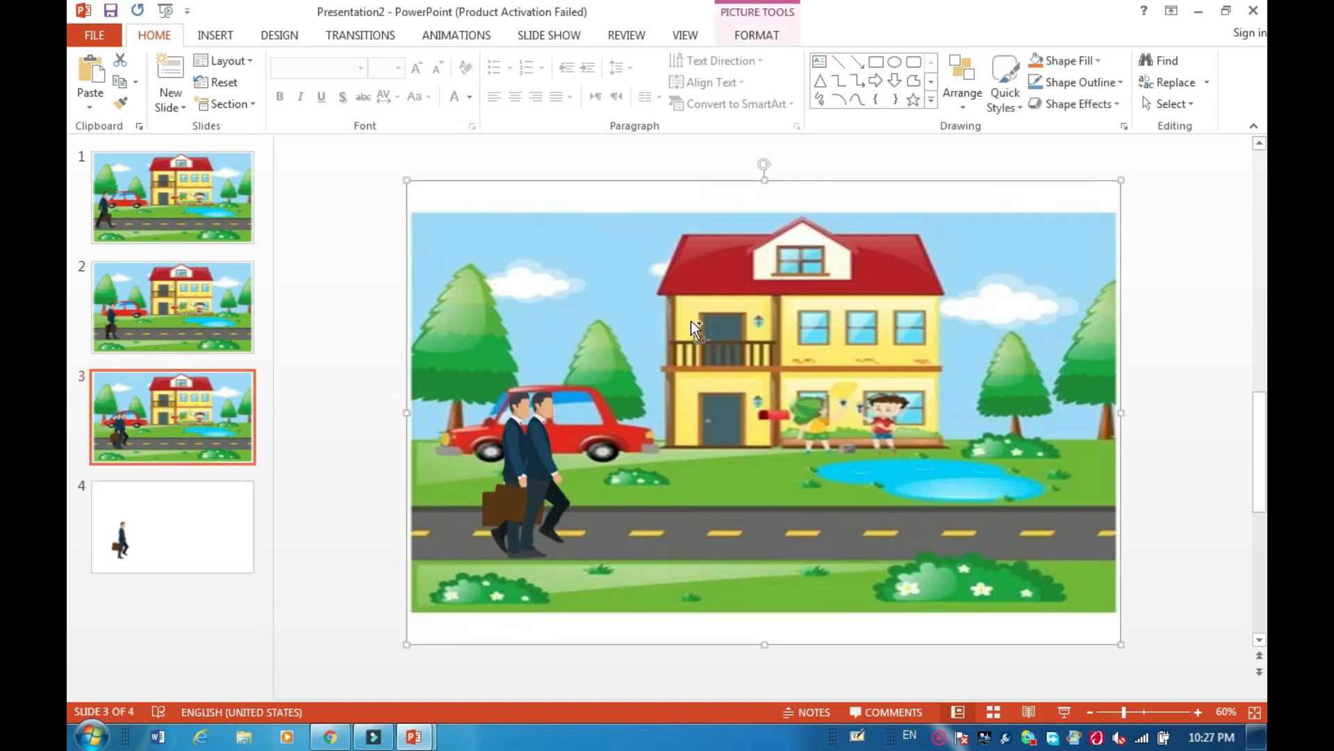
left_click(159, 540)
left_click(759, 382)
key("ctrl+v")
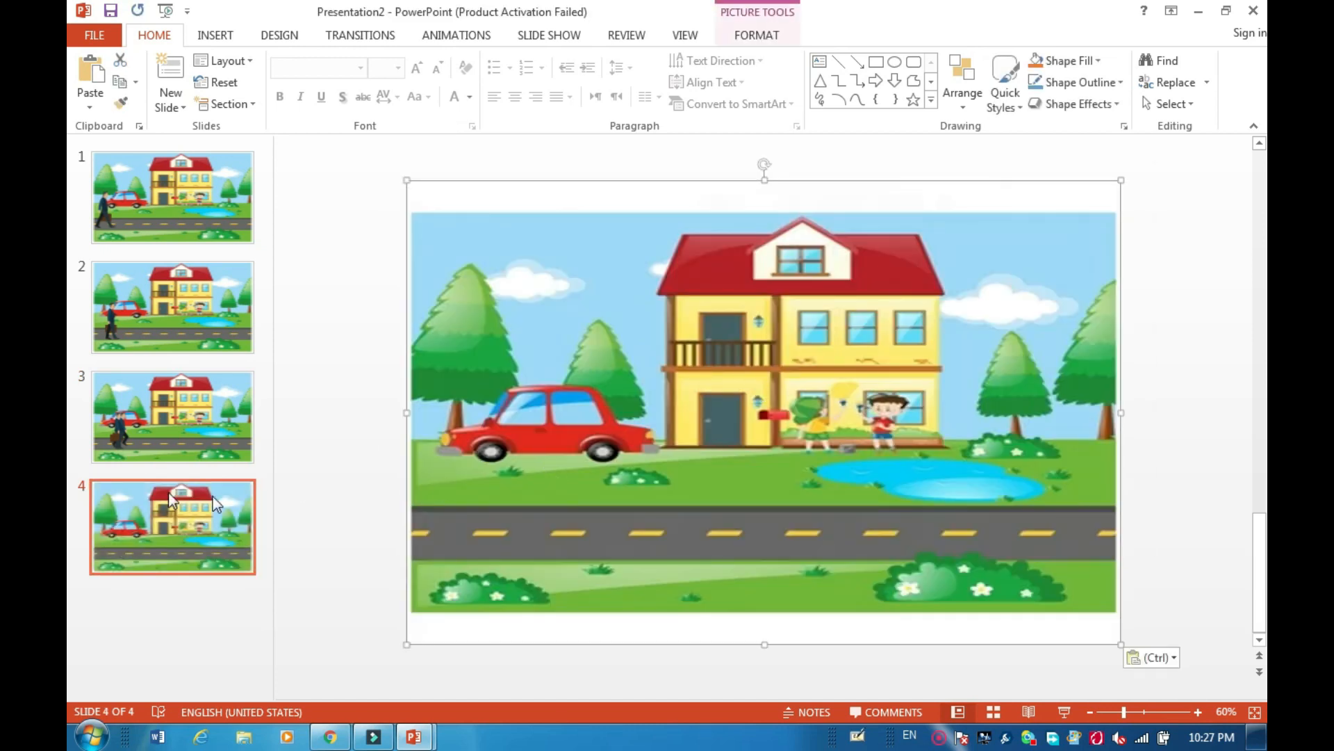
Delete the fourth-pose man from slide 3, leaving only the third pose on the road
left_click(143, 432)
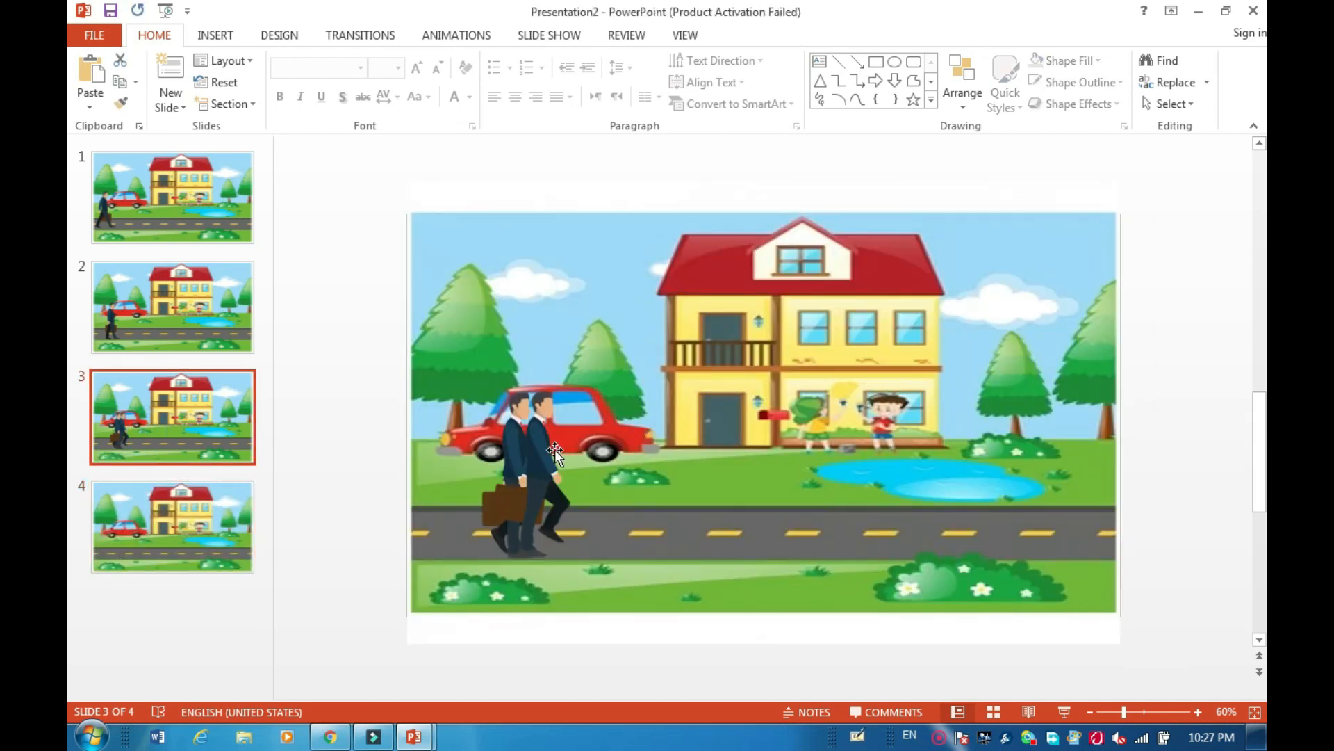
left_click(555, 452)
key("Delete")
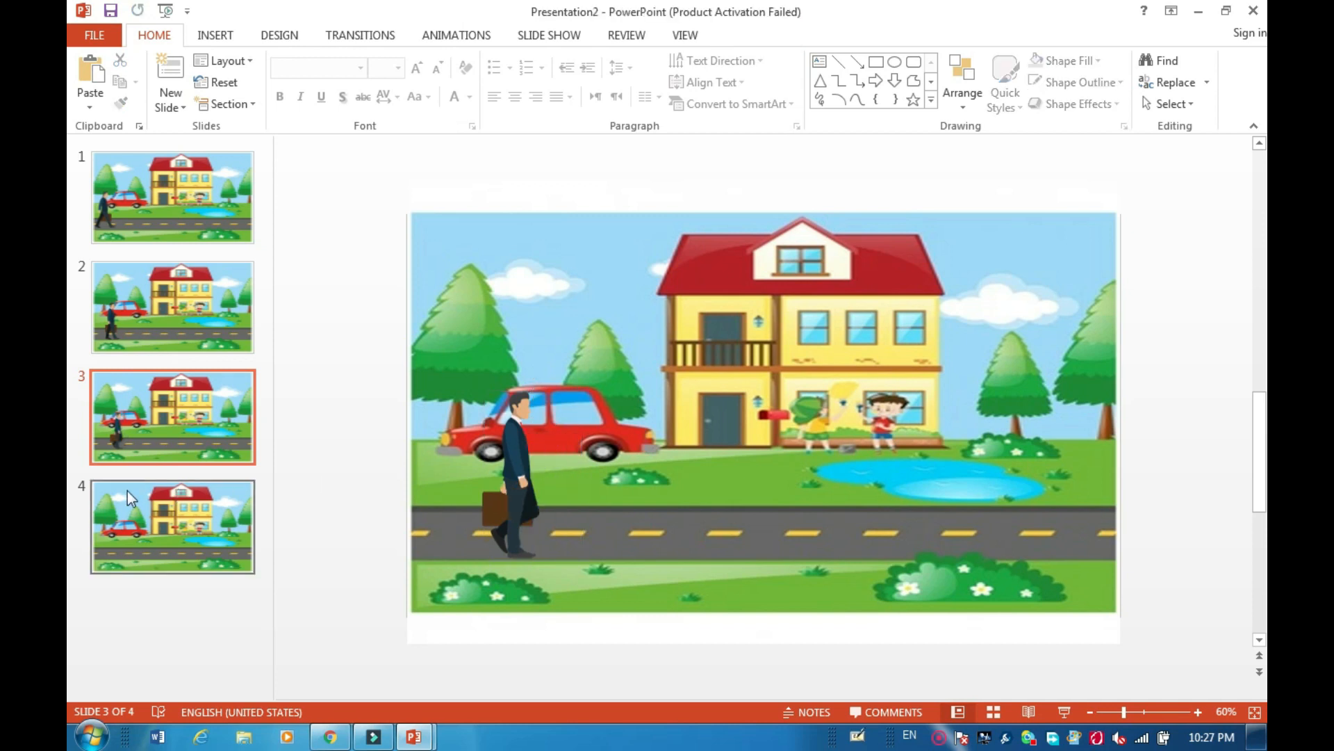
Send the street picture on slide 4 to the back, behind the fourth-pose man
left_click(154, 505)
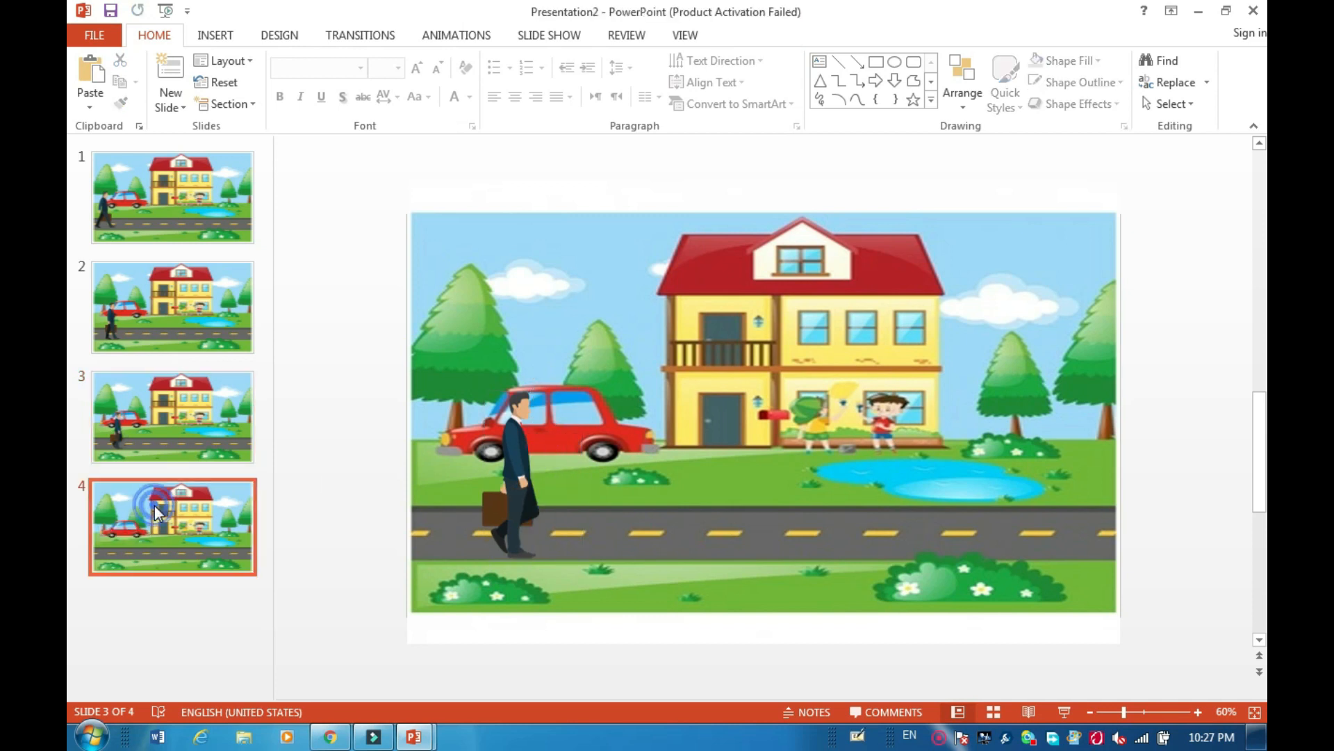
right_click(741, 460)
key("Escape")
right_click(843, 389)
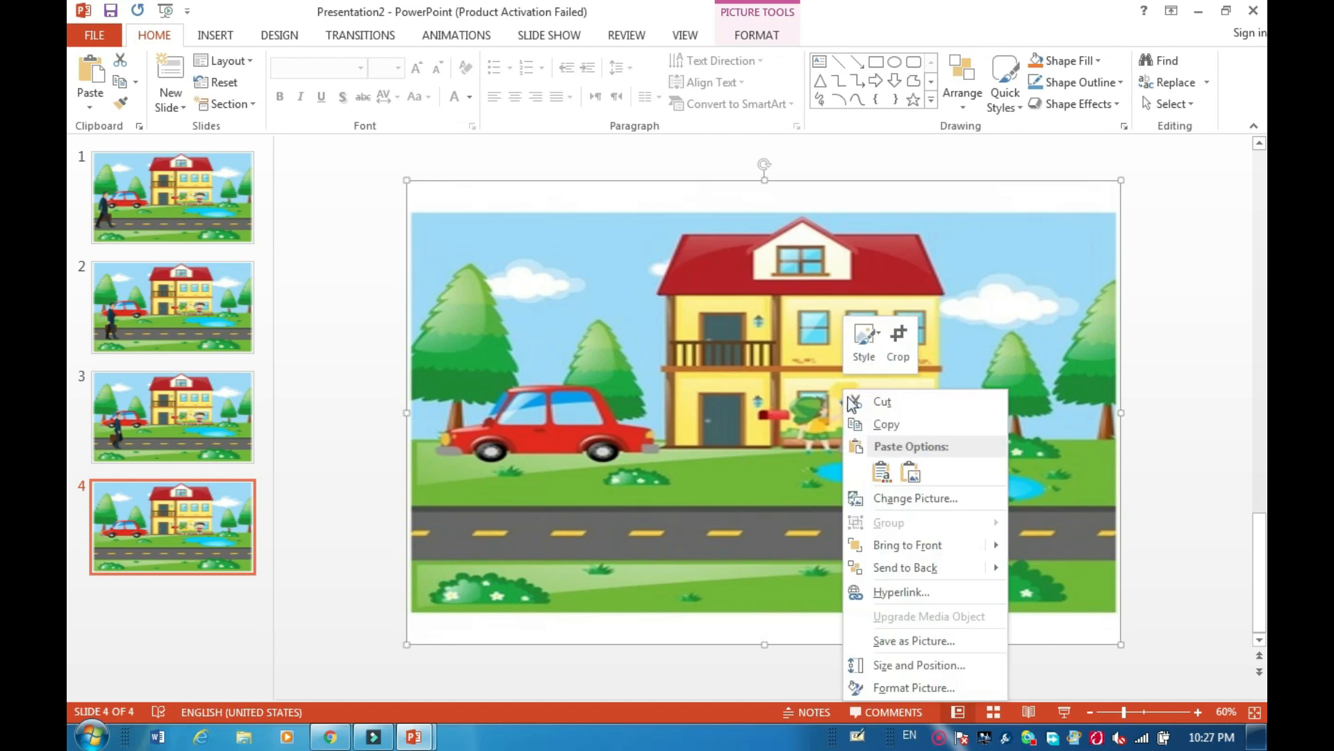
mouse_move(974, 568)
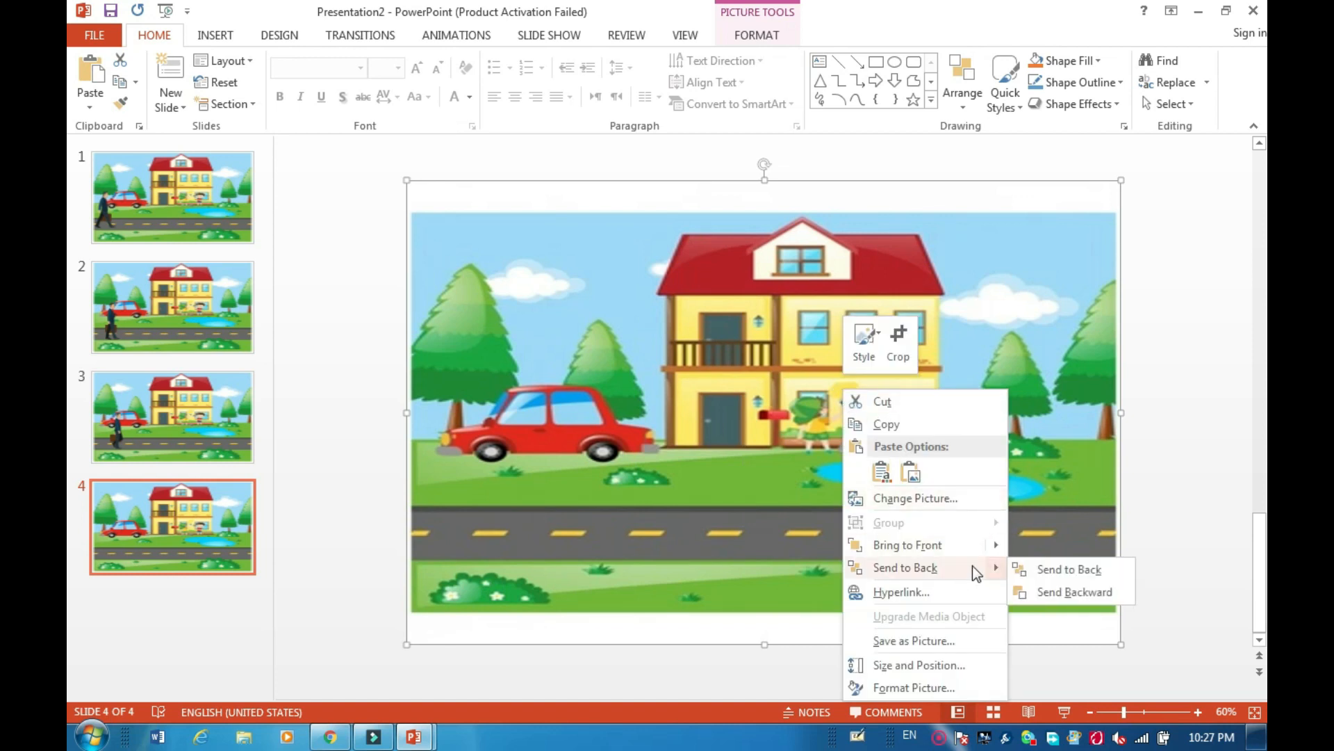
left_click(1029, 570)
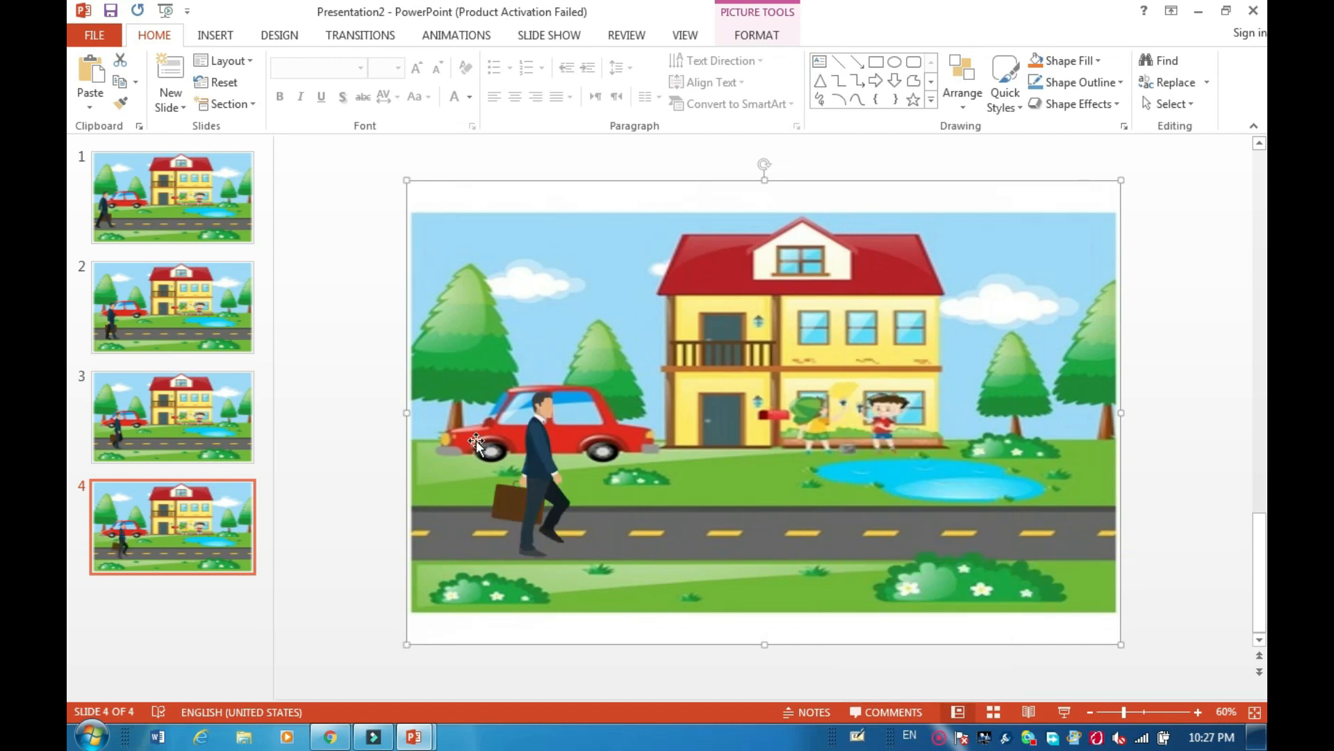
Add a fifth slide with the Blank layout after slide 4 and return to slide 4
left_click(173, 106)
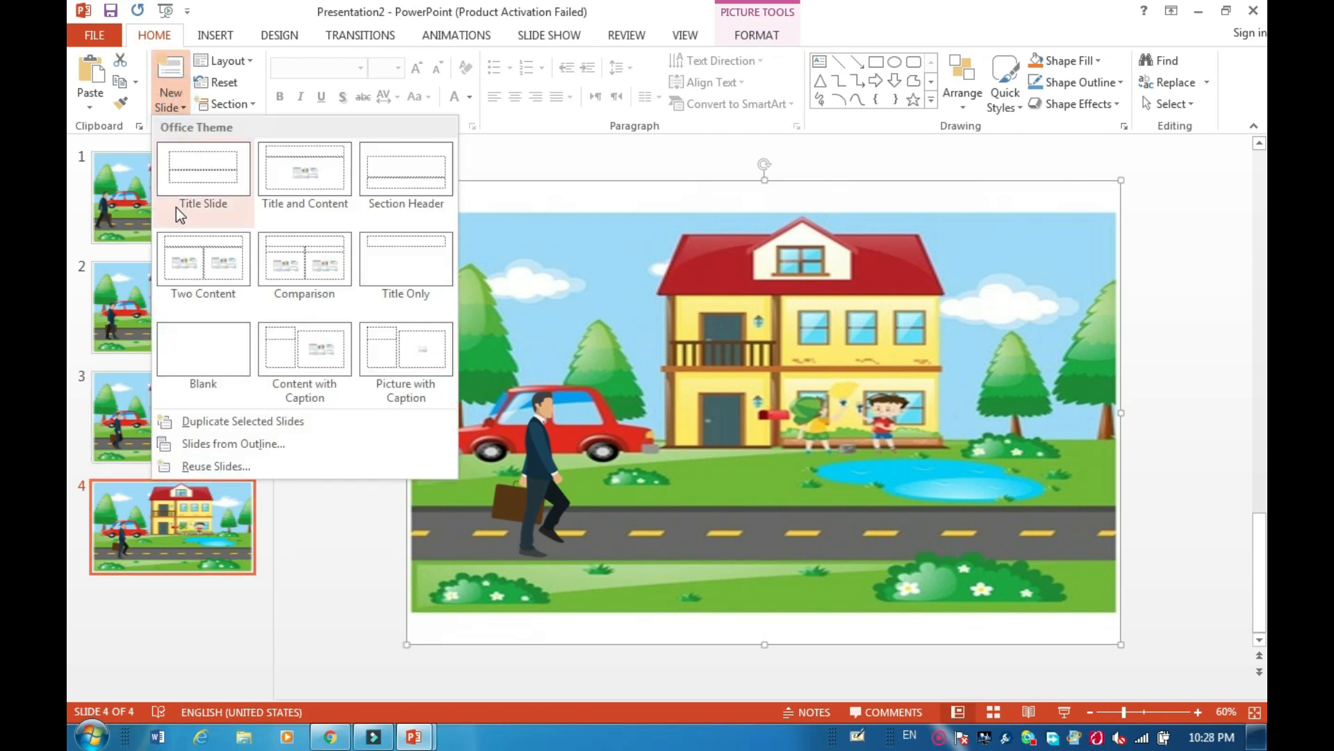
left_click(200, 357)
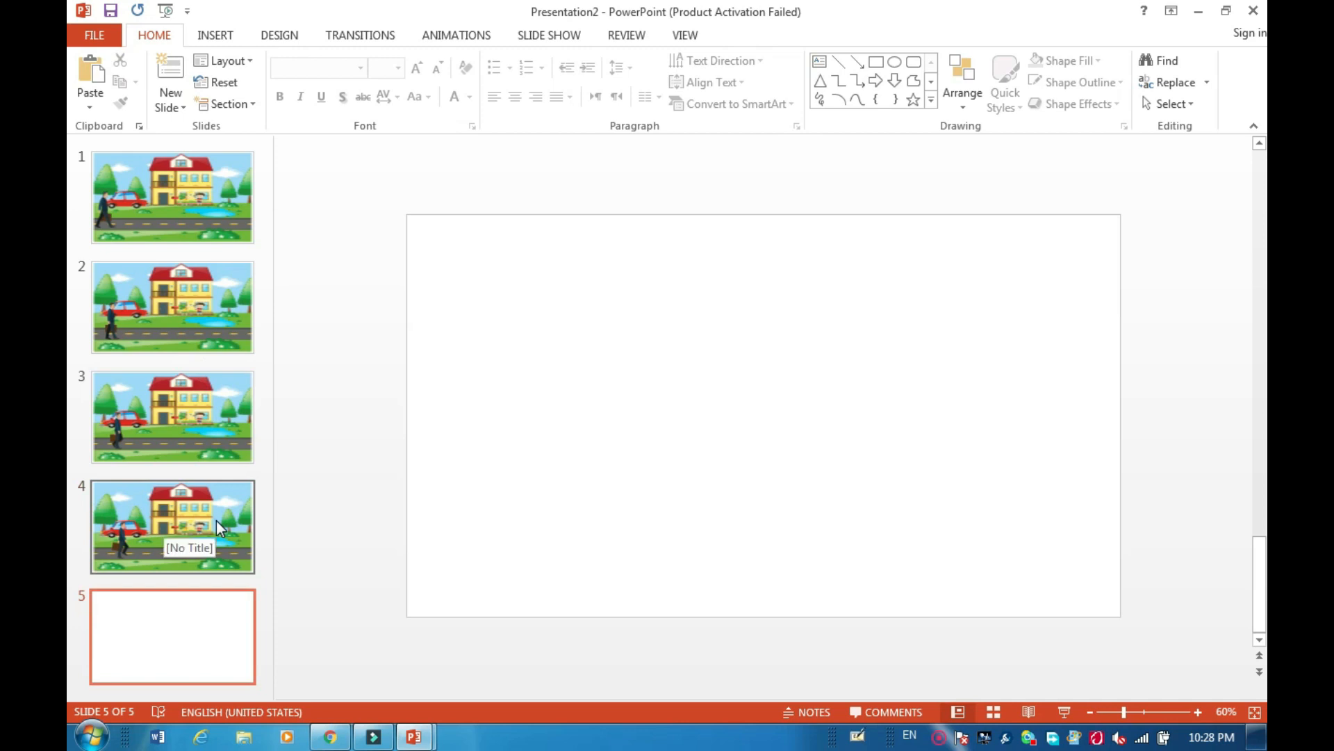
left_click(215, 520)
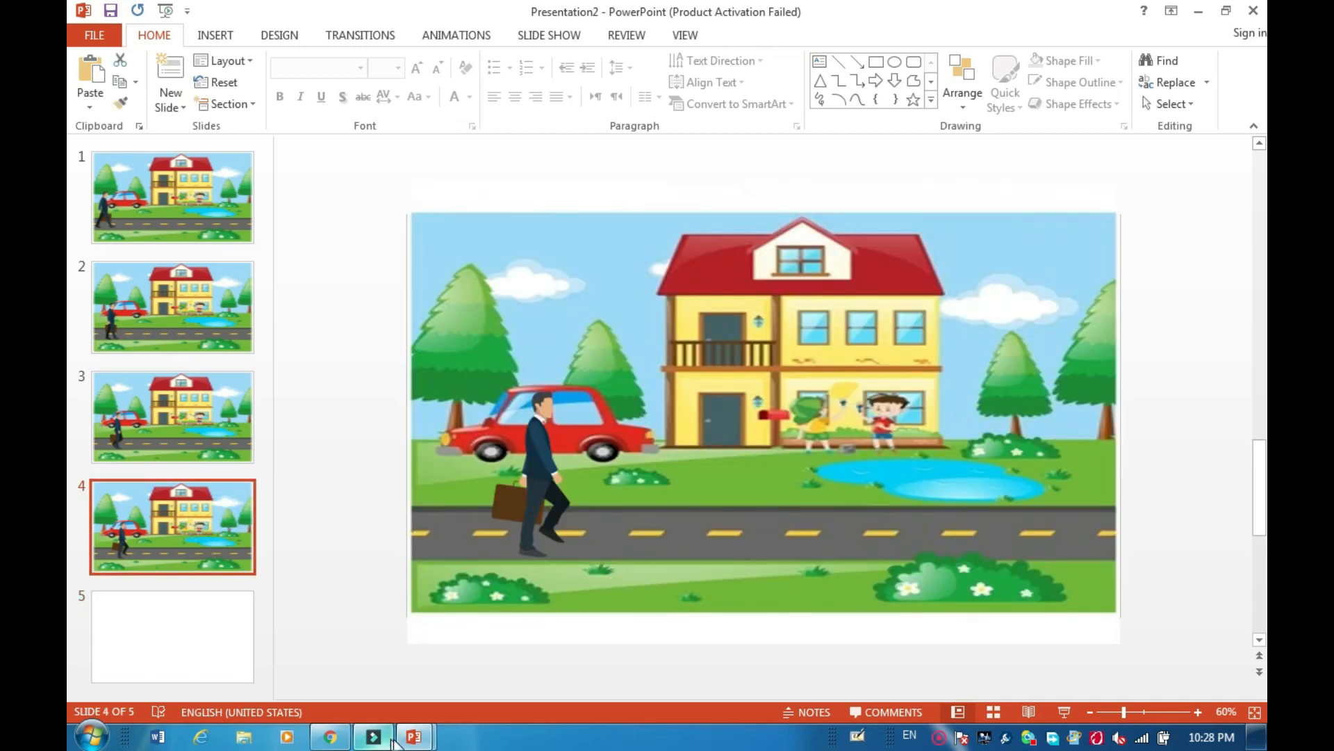
Switch to the first presentation and shift the picture inside its crop frame to the fifth pose, the first man in the lower row
mouse_move(419, 739)
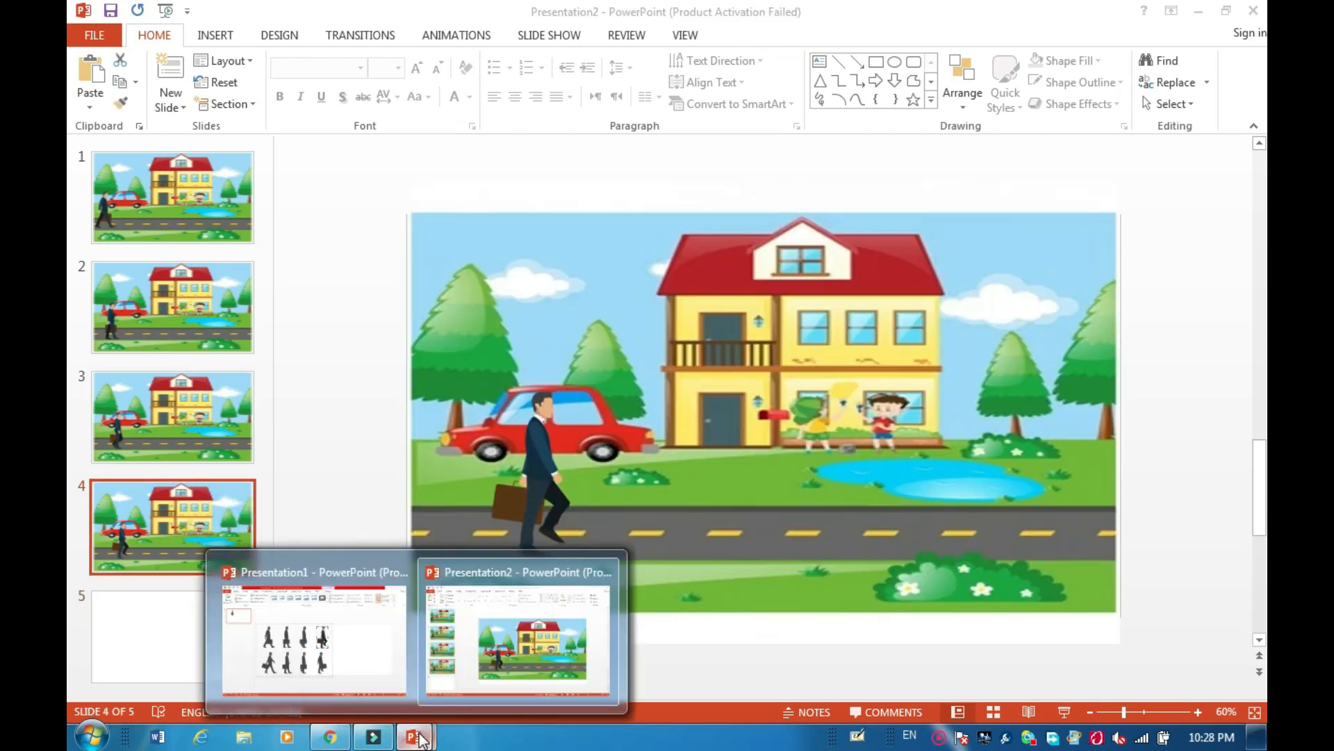
left_click(360, 660)
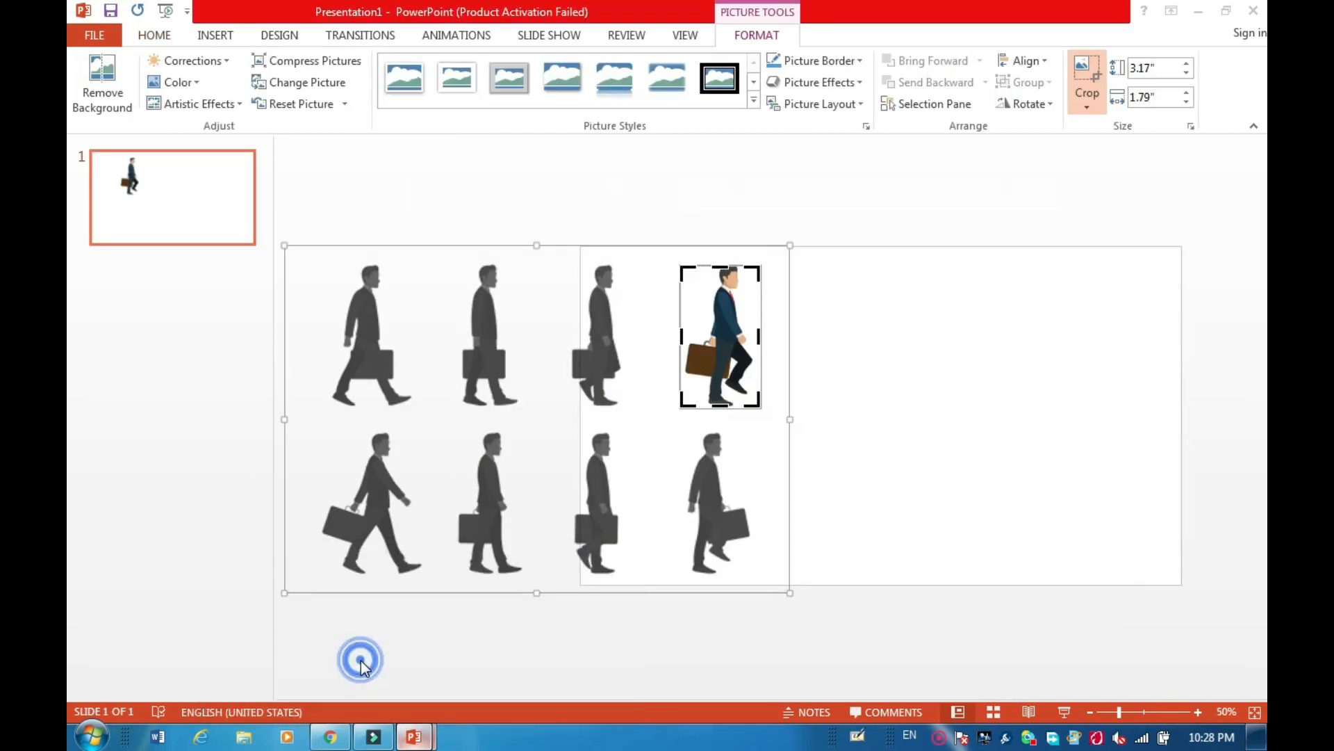
left_click_drag(383, 526, 607, 359)
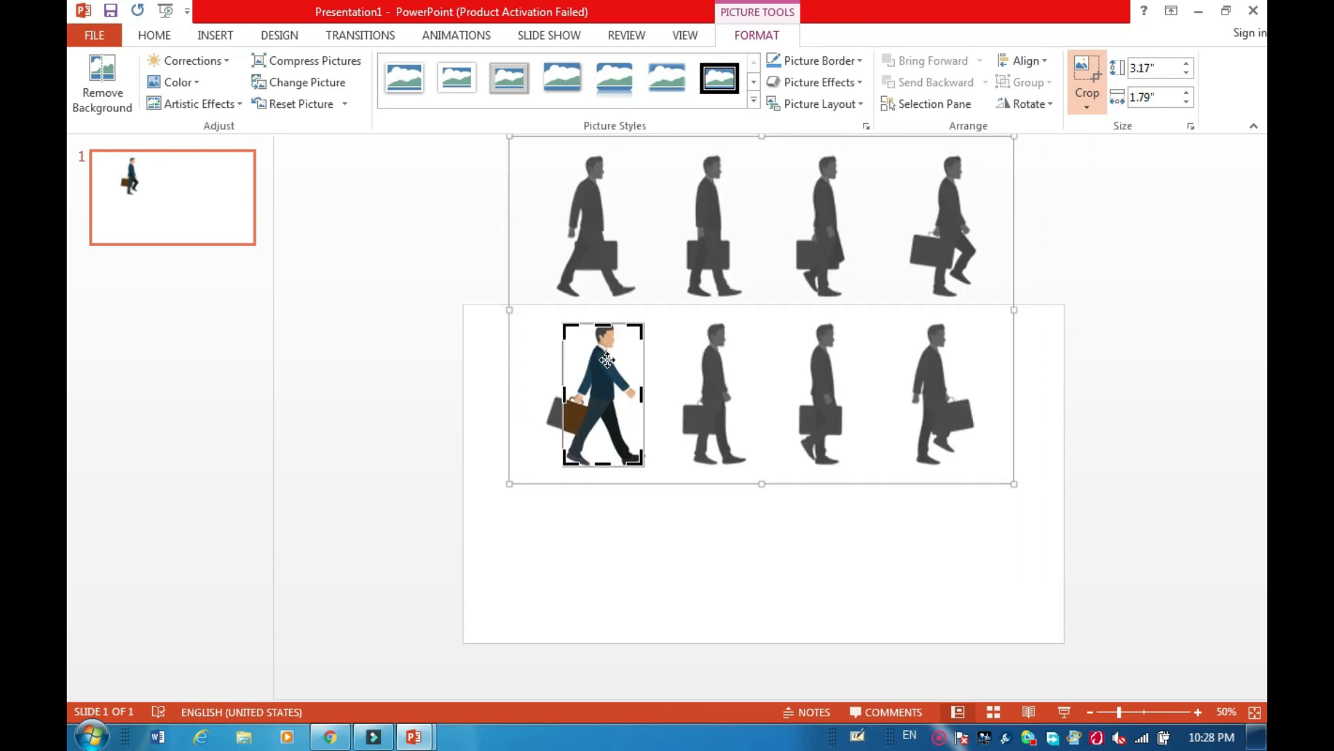
Enlarge the crop frame around the fifth pose to about 3.21" by 2.27" so it includes the whole briefcase and front foot
left_click(564, 403)
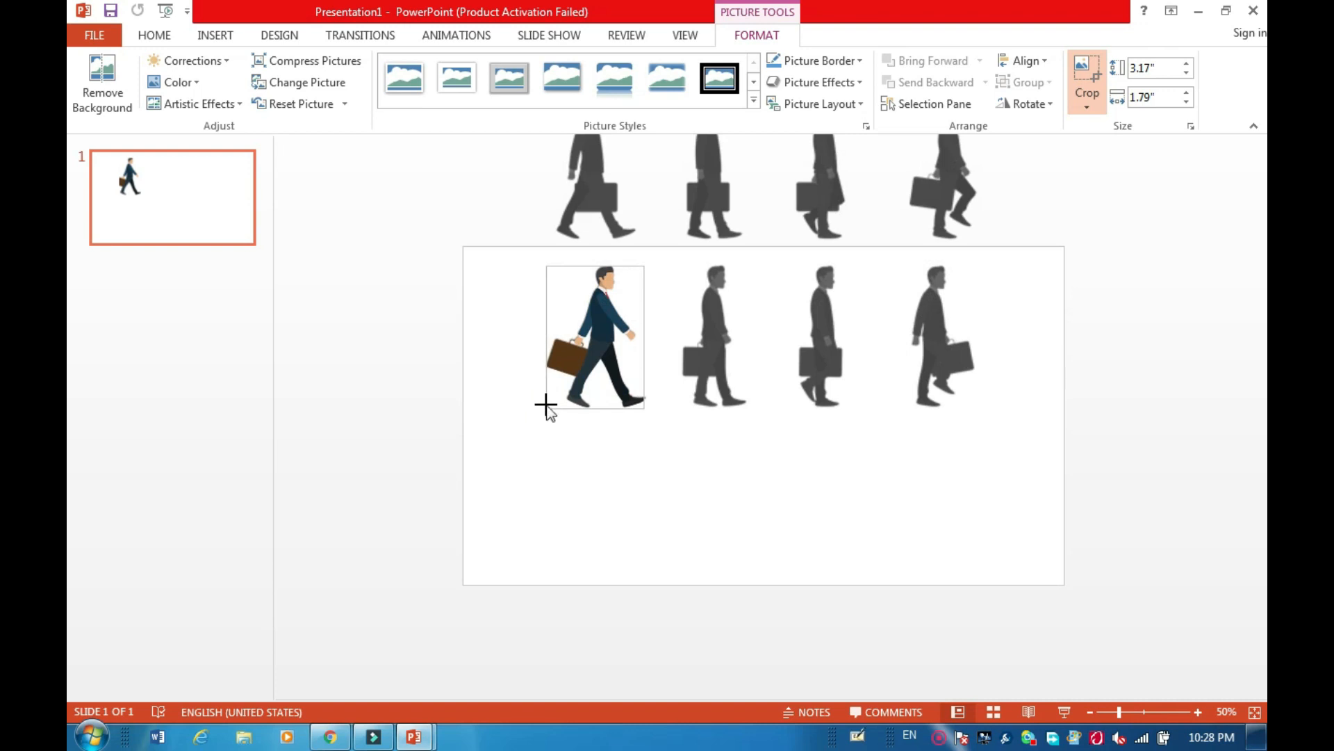
left_click(549, 403)
left_click_drag(595, 330, 596, 328)
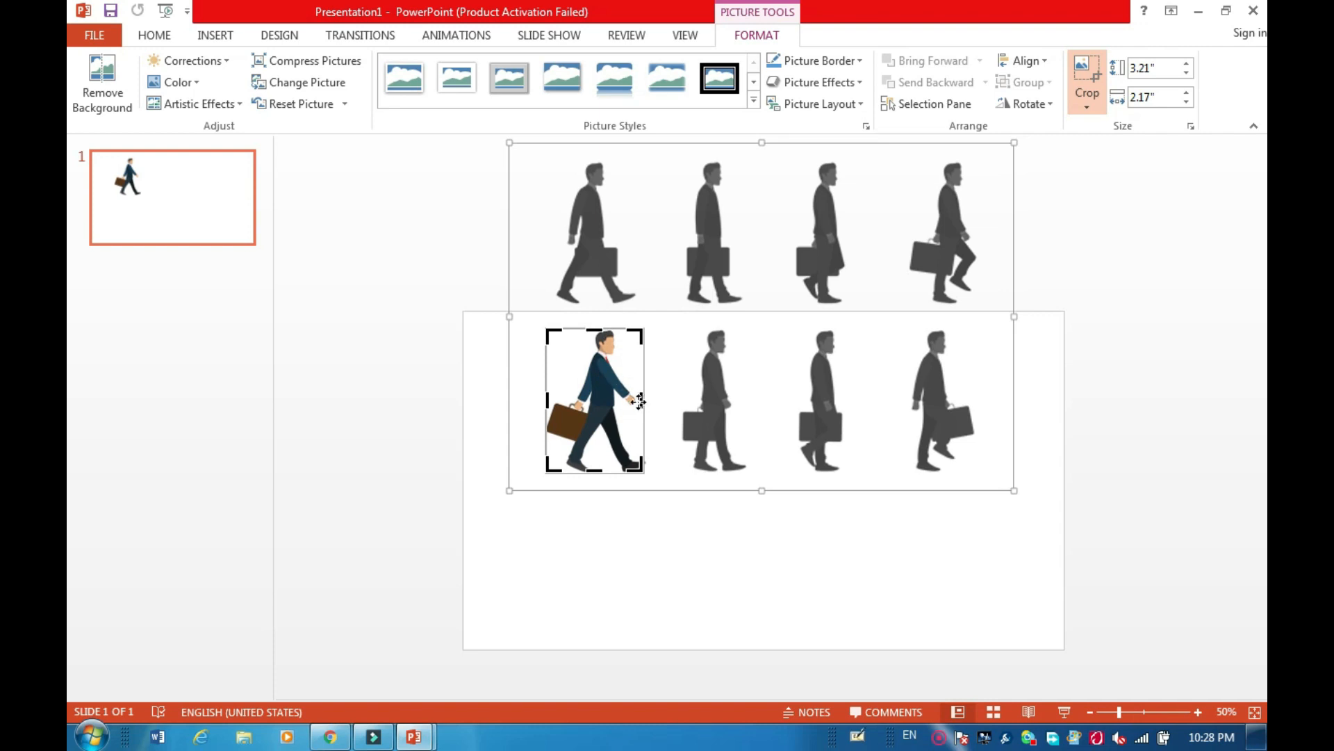
left_click_drag(643, 401, 646, 400)
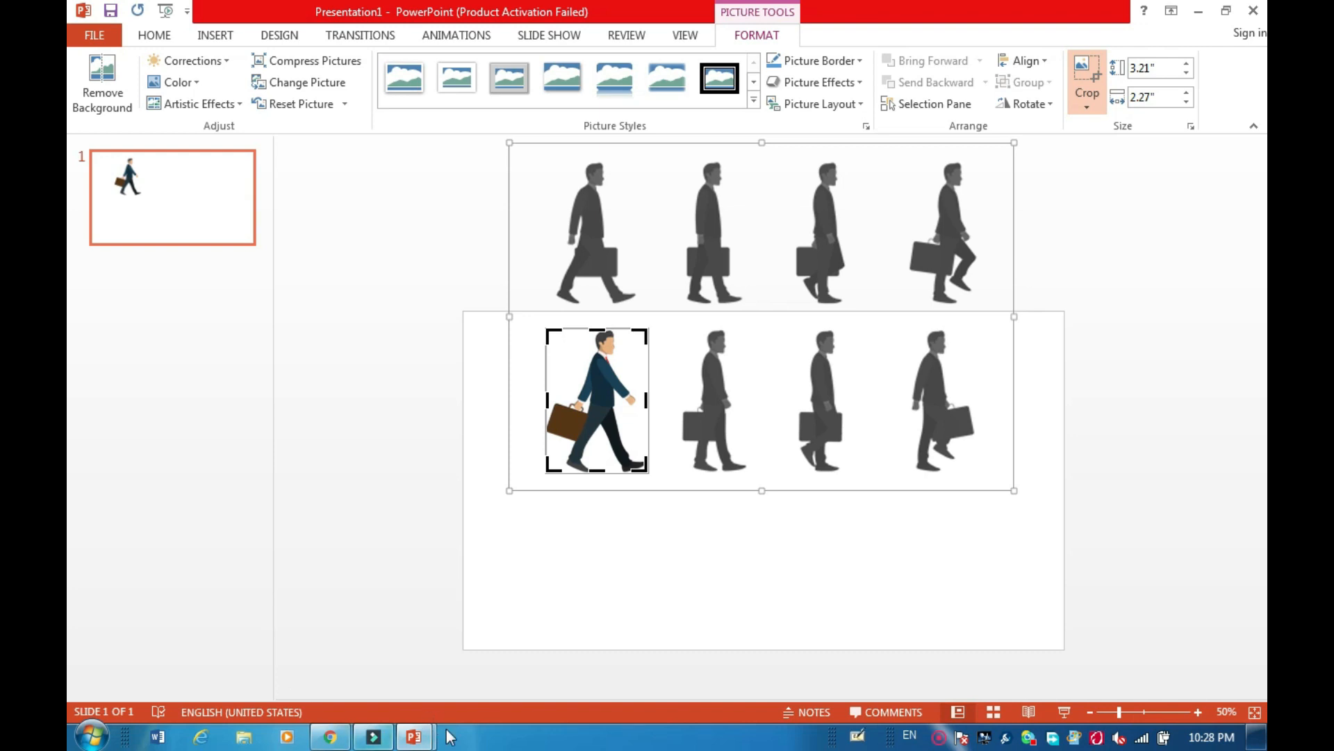
In the second presentation, paste the fifth pose slightly ahead of the man on slide 4 and transfer it to the same position on slide 5
left_click(415, 736)
left_click(521, 594)
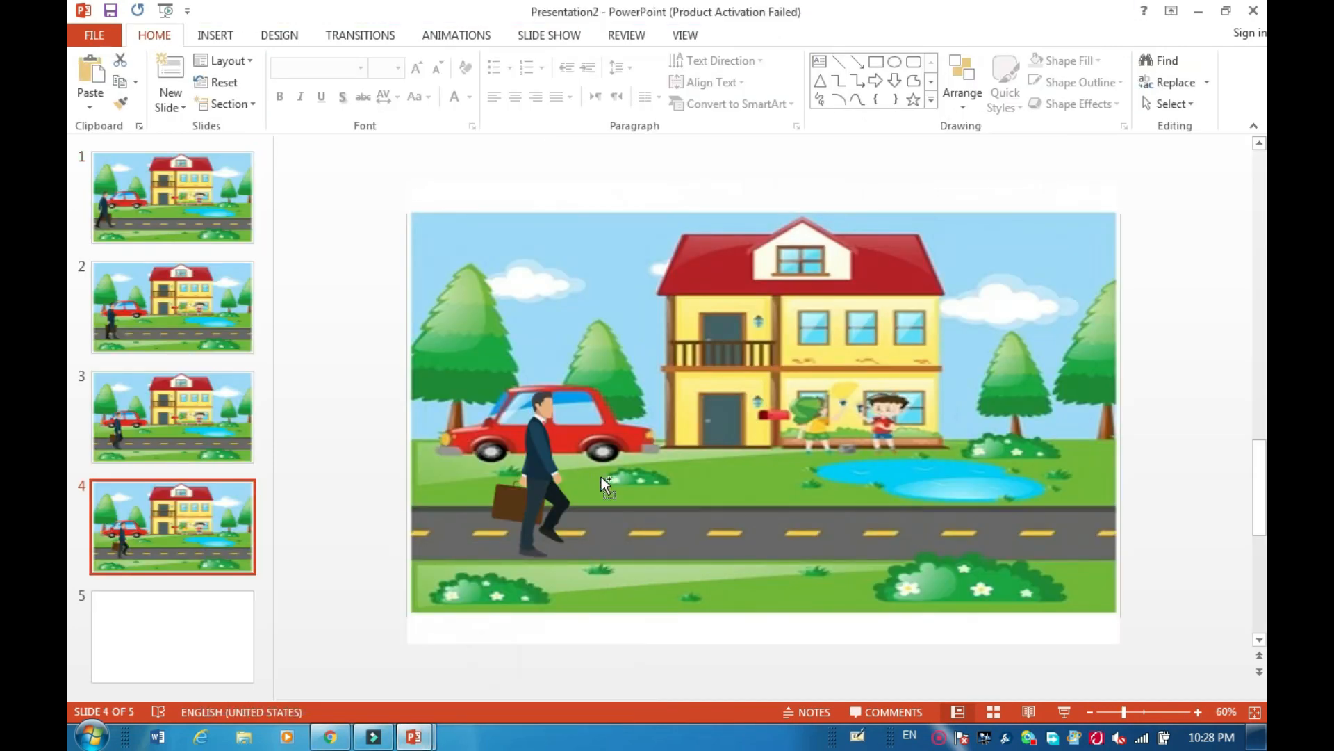
key("ctrl+v")
left_click_drag(553, 352, 564, 514)
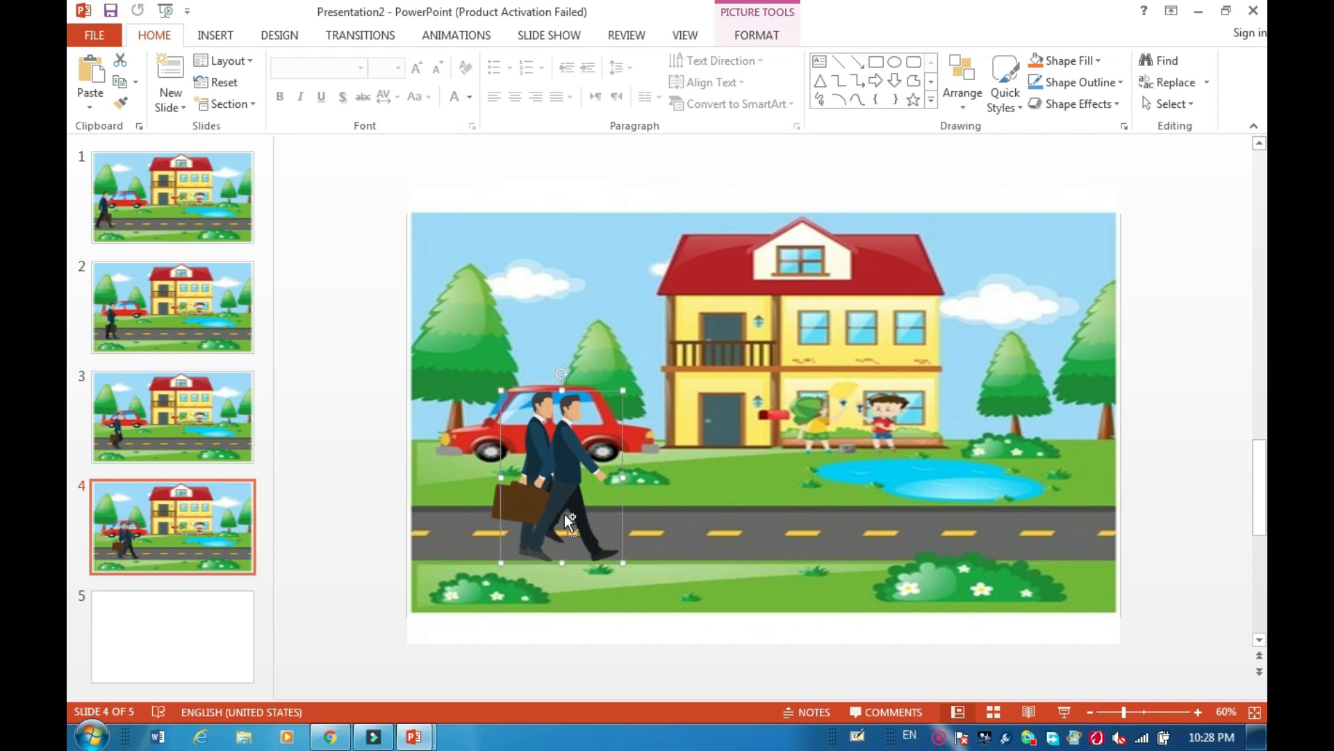
key("ctrl+x")
left_click(197, 639)
key("ctrl+v")
Copy the street picture from slide 4 onto slide 5
left_click(228, 537)
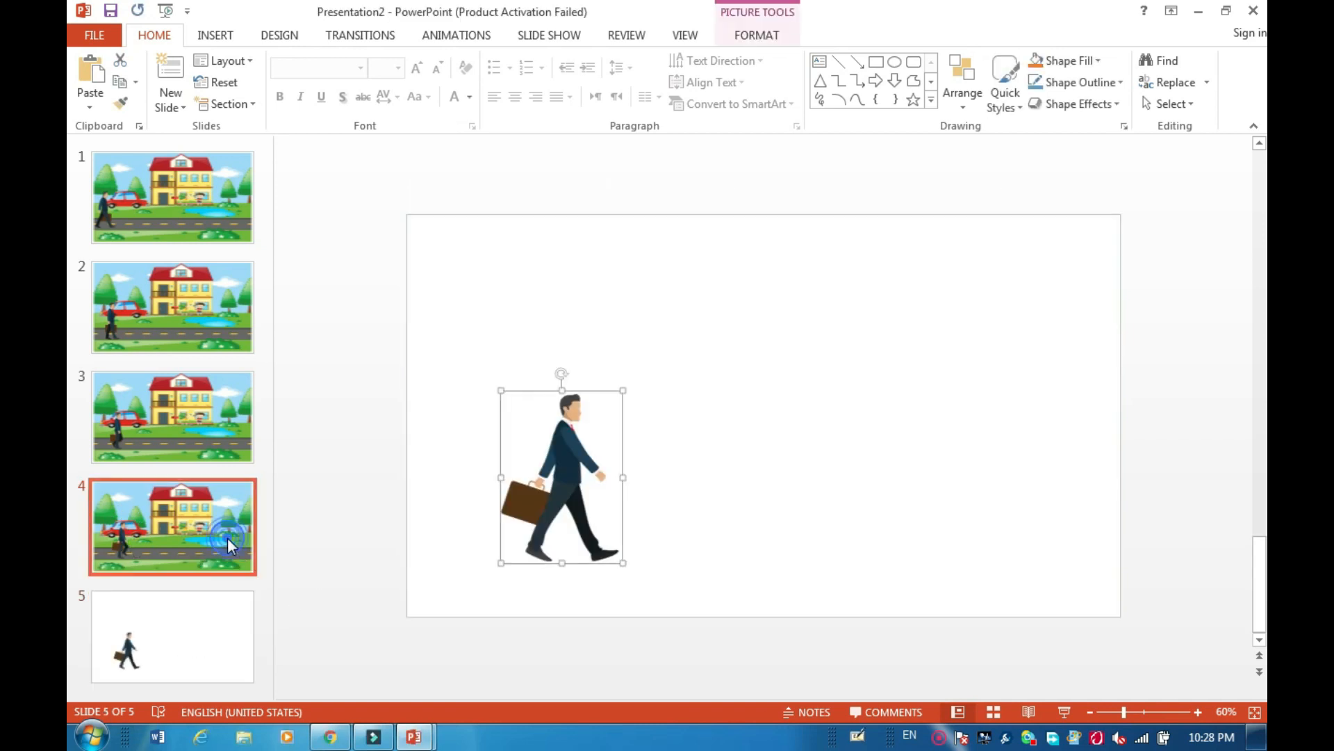
left_click(747, 382)
key("ctrl+c")
left_click(176, 648)
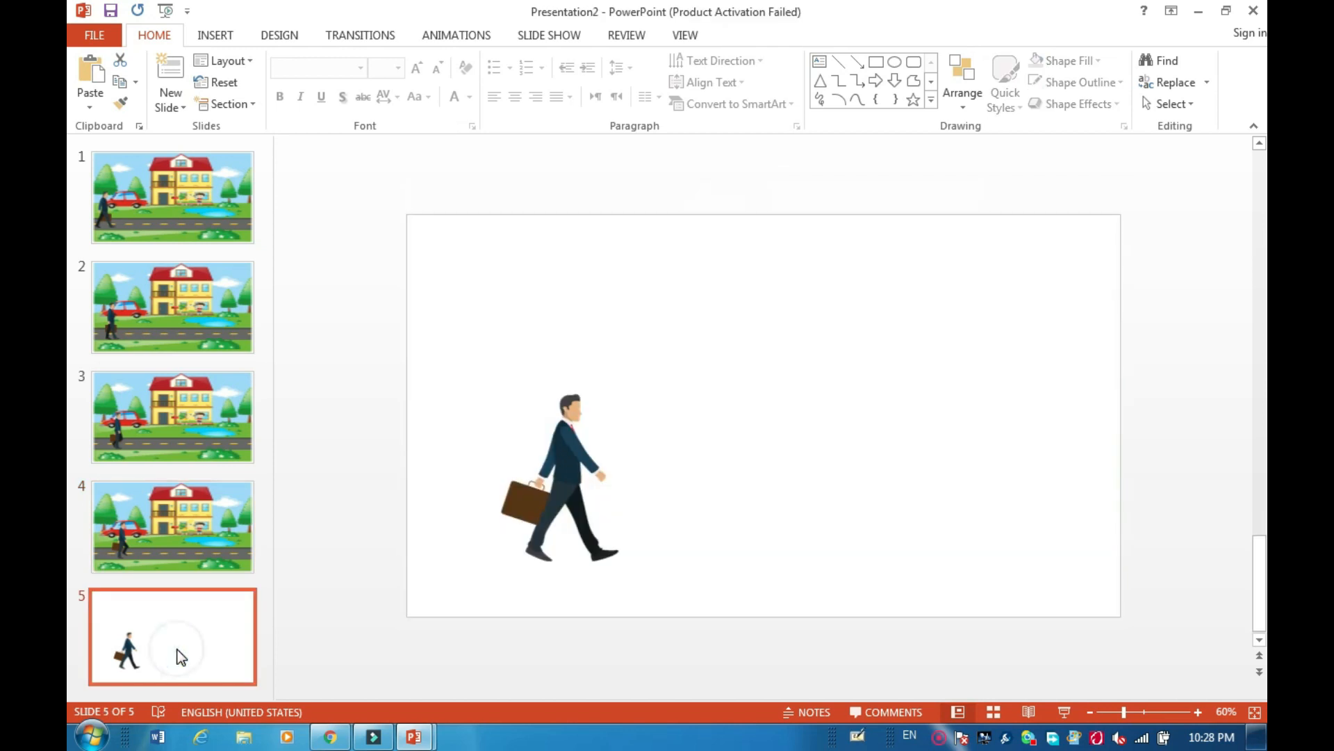
key("ctrl+v")
Send the street picture on slide 5 to the back, behind the fifth-pose man
right_click(800, 388)
right_click(893, 335)
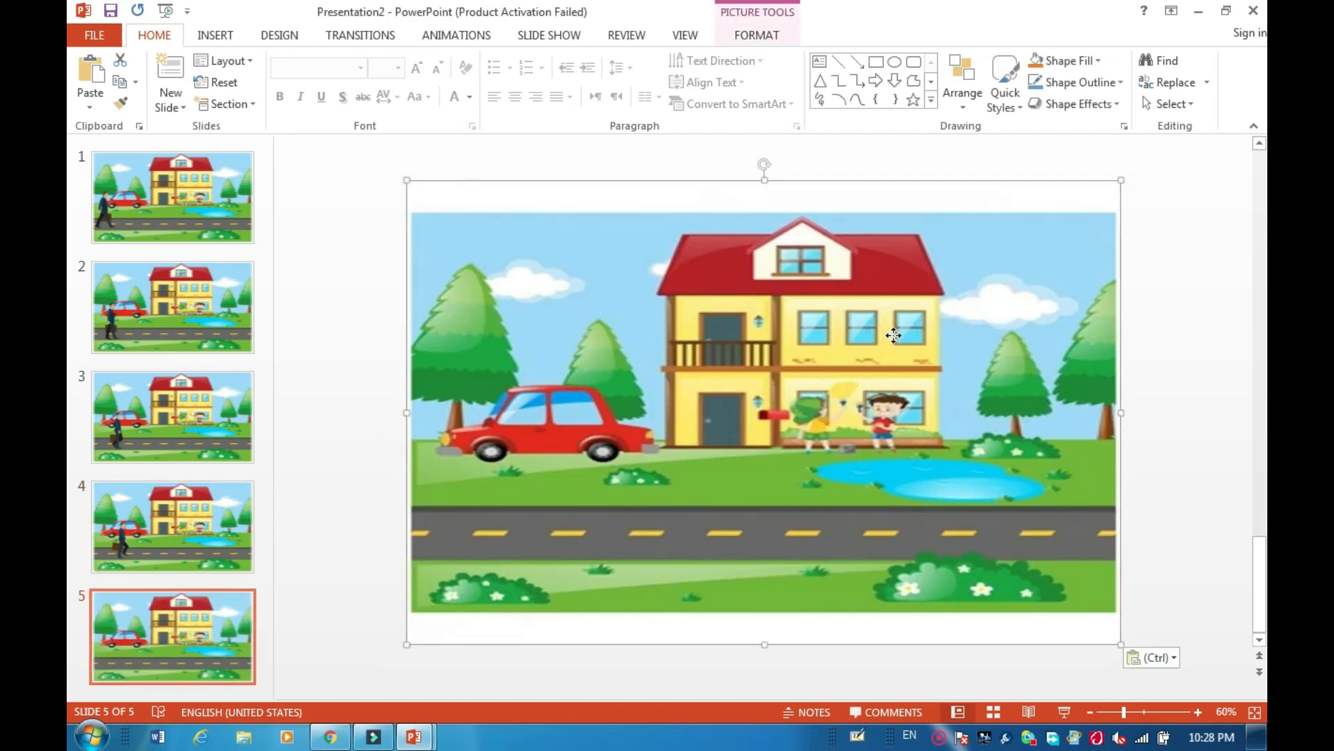
right_click(900, 383)
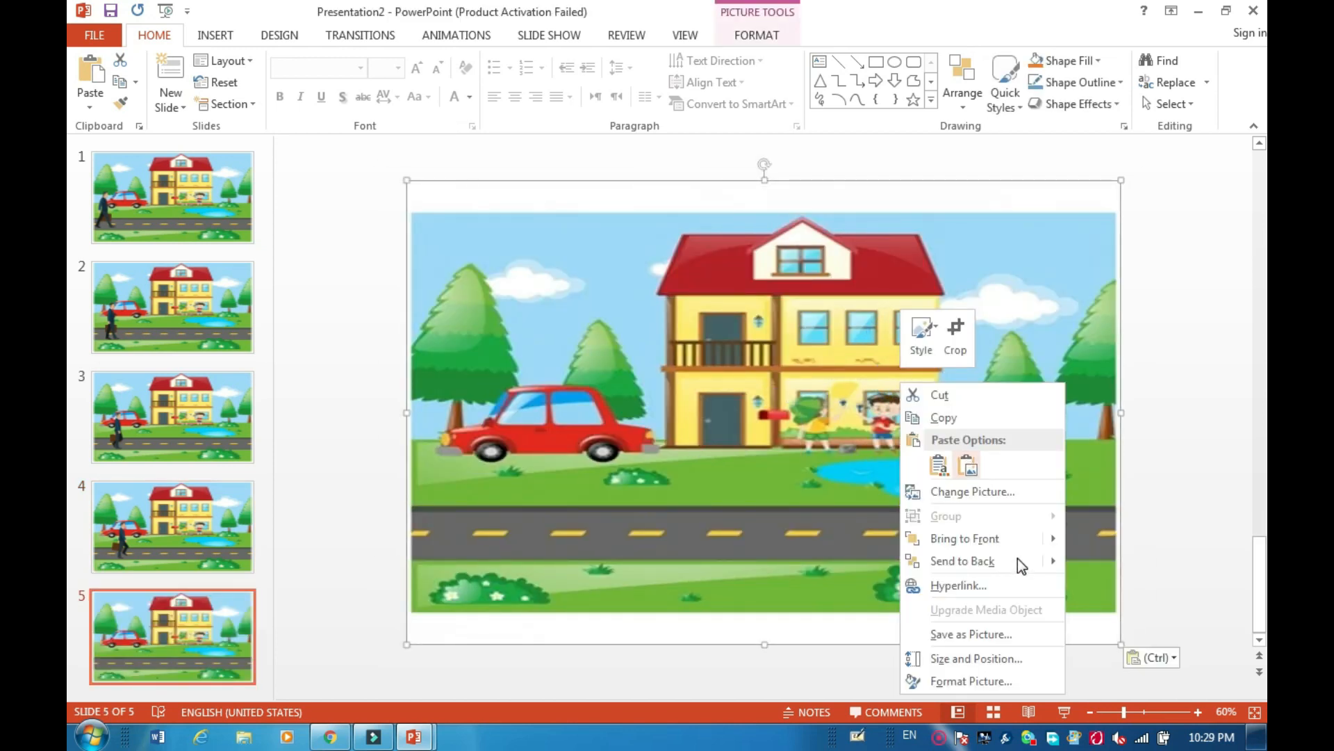
mouse_move(1025, 561)
left_click(1142, 561)
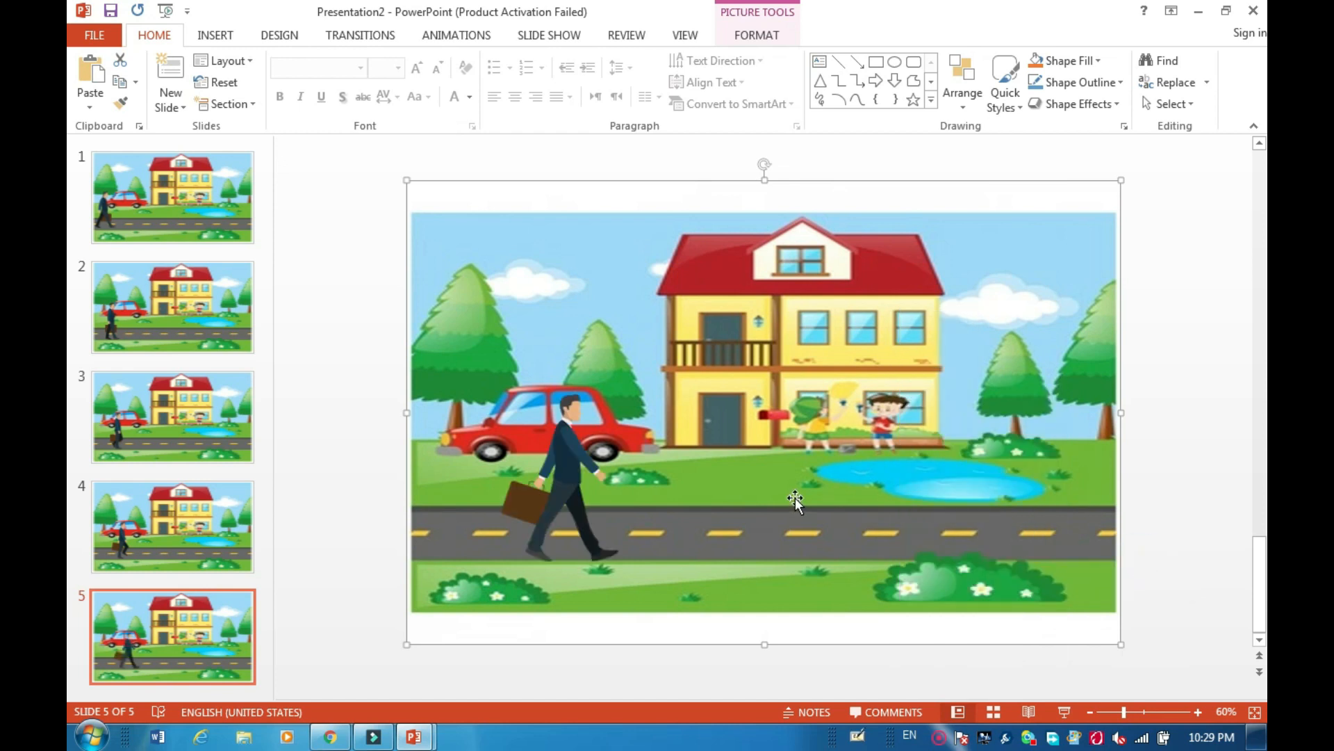
left_click(588, 487)
Add a sixth slide with the Blank layout after slide 5 and return to slide 5
left_click(171, 104)
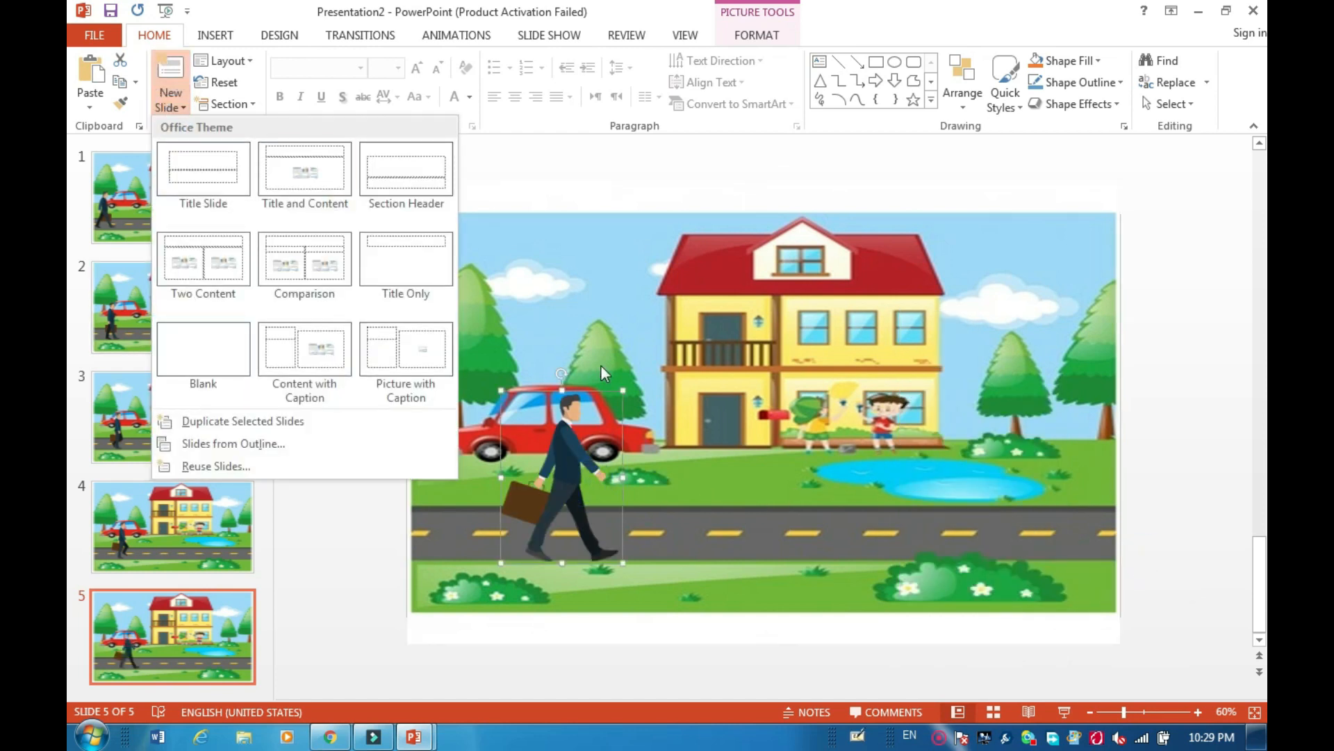
left_click(203, 354)
left_click(122, 566)
Switch to the first presentation and shift the picture inside its crop frame to the sixth pose, the second man in the lower row
left_click(412, 737)
left_click(356, 660)
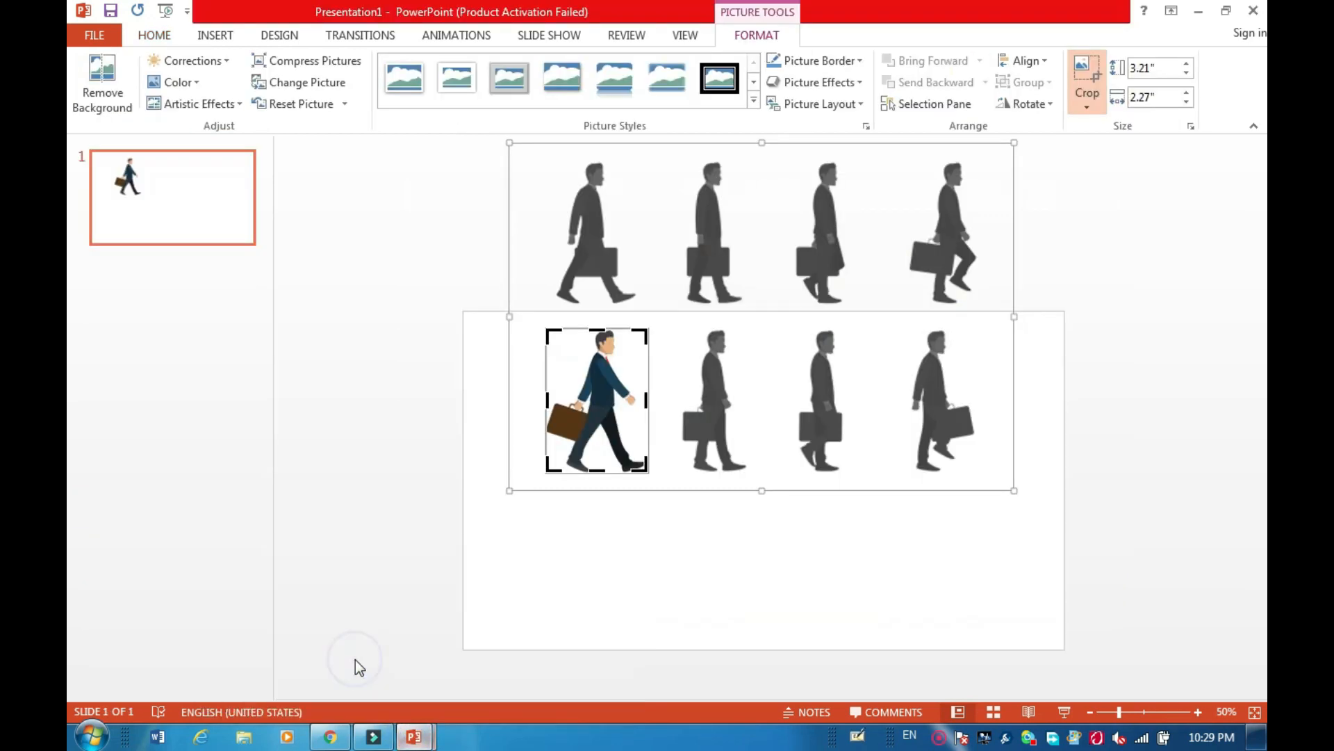
left_click_drag(719, 415, 599, 348)
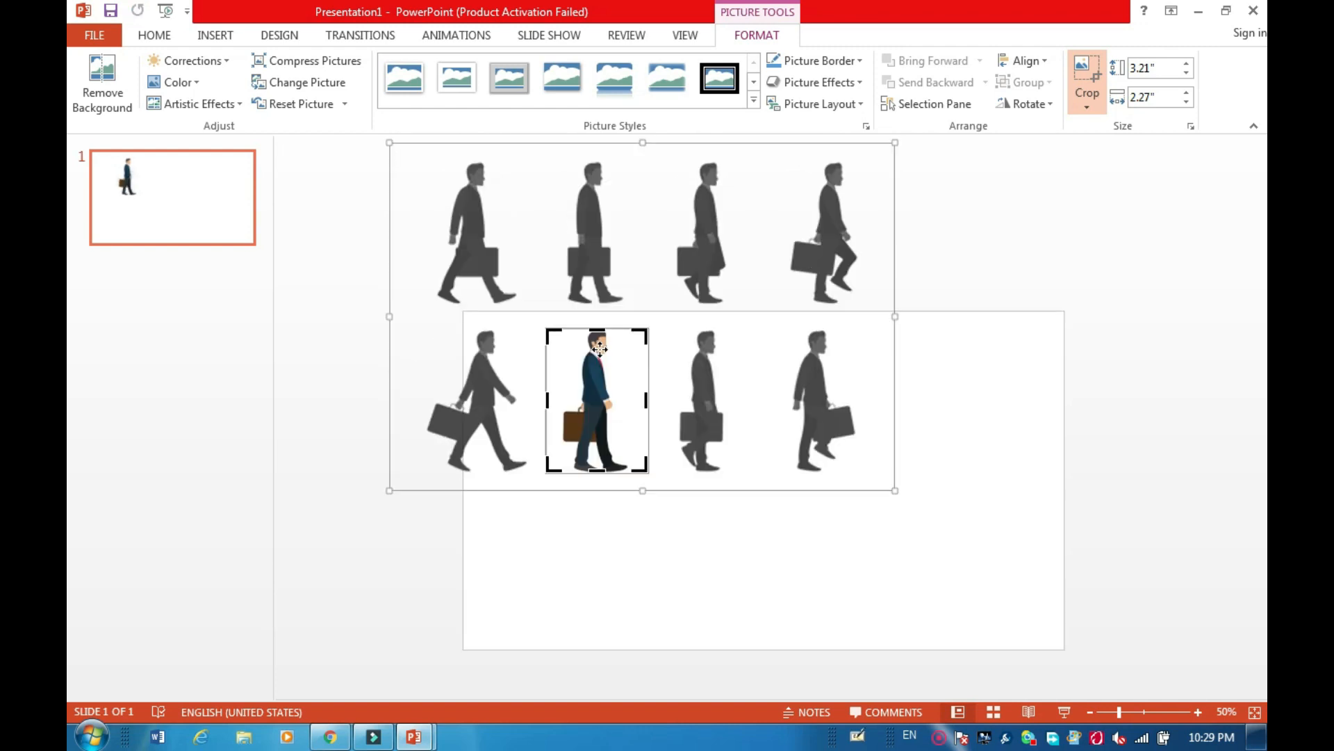
Narrow the crop frame from both sides to about 1.65" wide around the sixth pose
left_click_drag(548, 404, 560, 397)
left_click(643, 401)
left_click_drag(642, 401, 633, 396)
left_click_drag(596, 322, 597, 340)
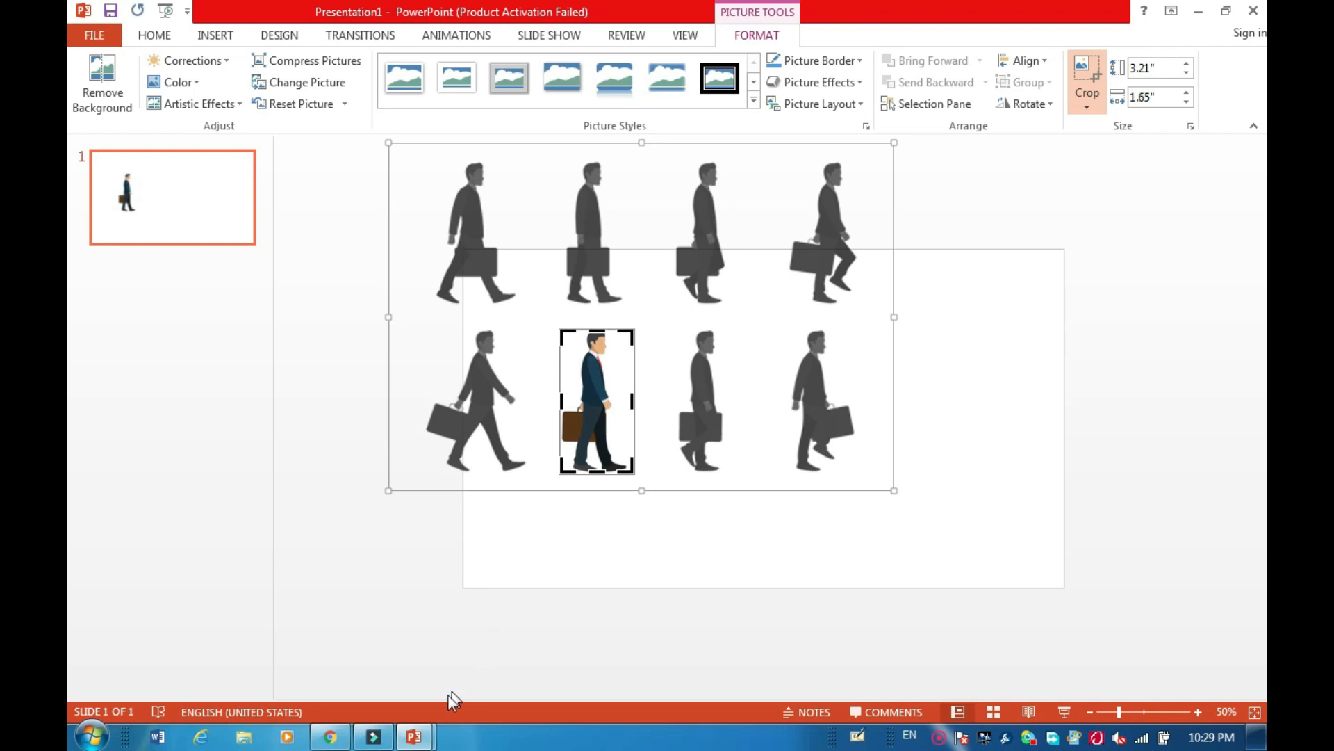
In the second presentation, paste the sixth pose slightly ahead of the man on slide 5 and transfer it to the same position on slide 6
mouse_move(413, 736)
left_click(460, 662)
key("ctrl+v")
left_click_drag(580, 382, 610, 469)
key("ctrl+x")
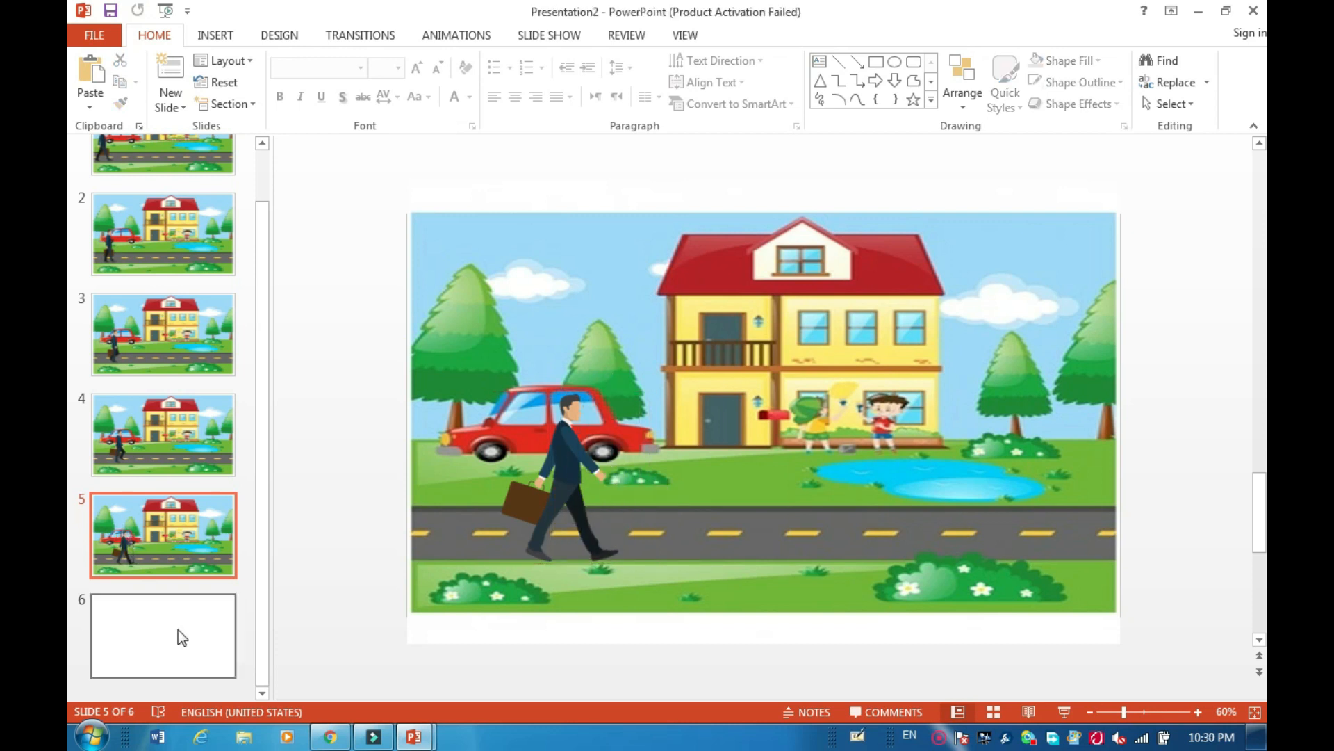
left_click(178, 630)
key("ctrl+v")
Copy the street picture from slide 5 onto slide 6
left_click(206, 548)
left_click(474, 427)
key("ctrl+c")
left_click(156, 638)
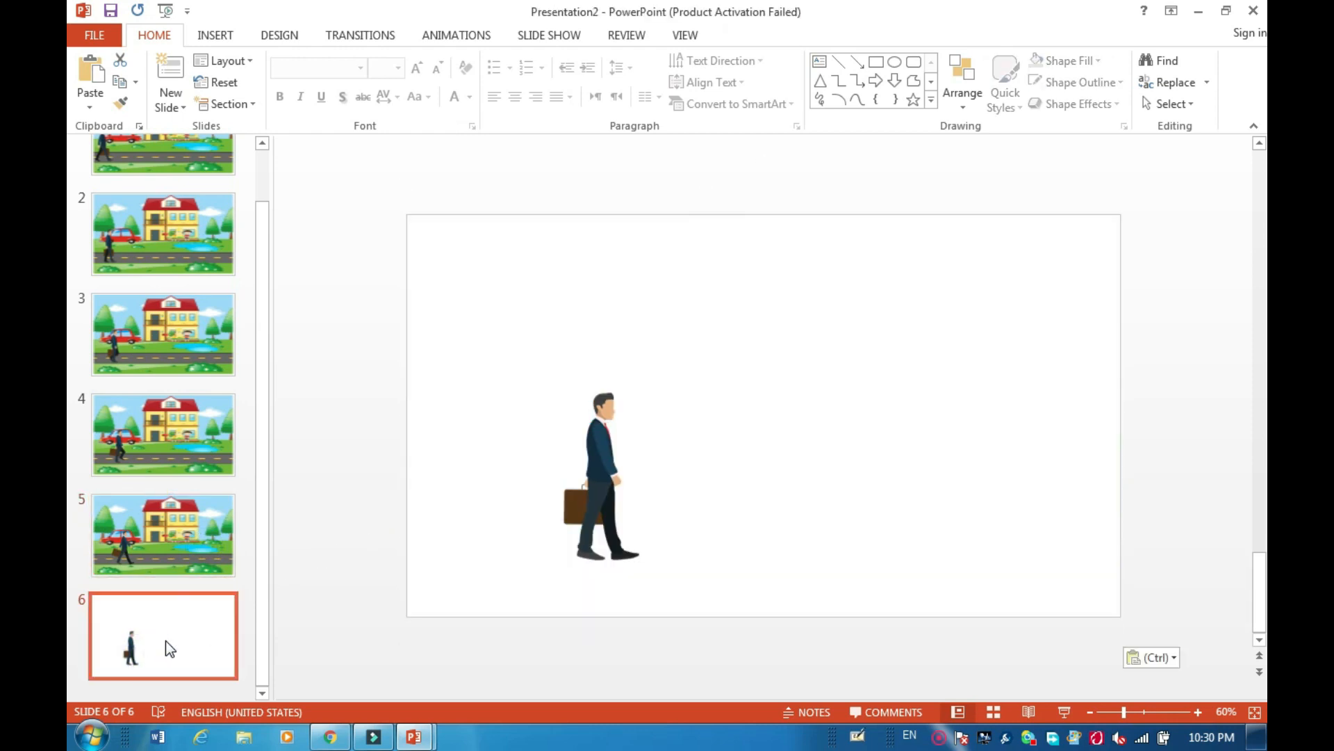
key("ctrl+v")
Send the street picture on slide 6 to the back, behind the sixth-pose man
left_click(814, 295)
right_click(814, 295)
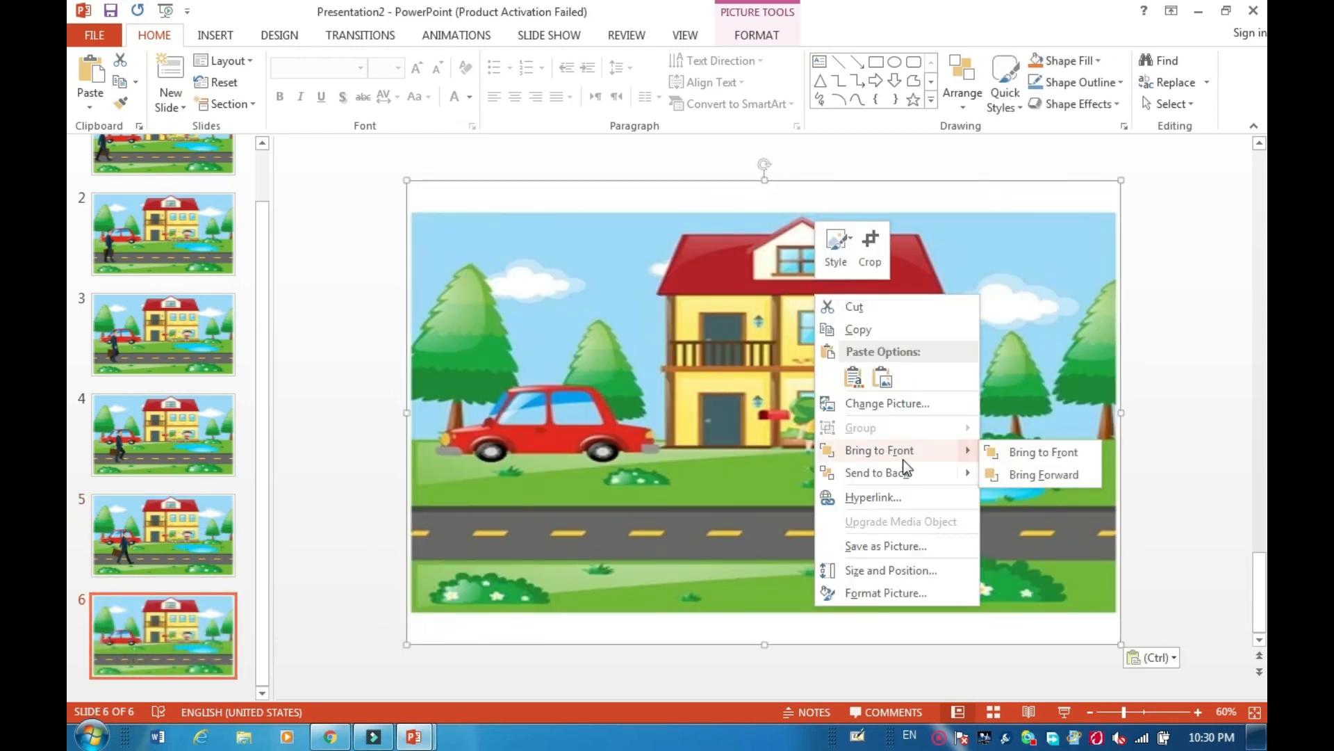
mouse_move(957, 473)
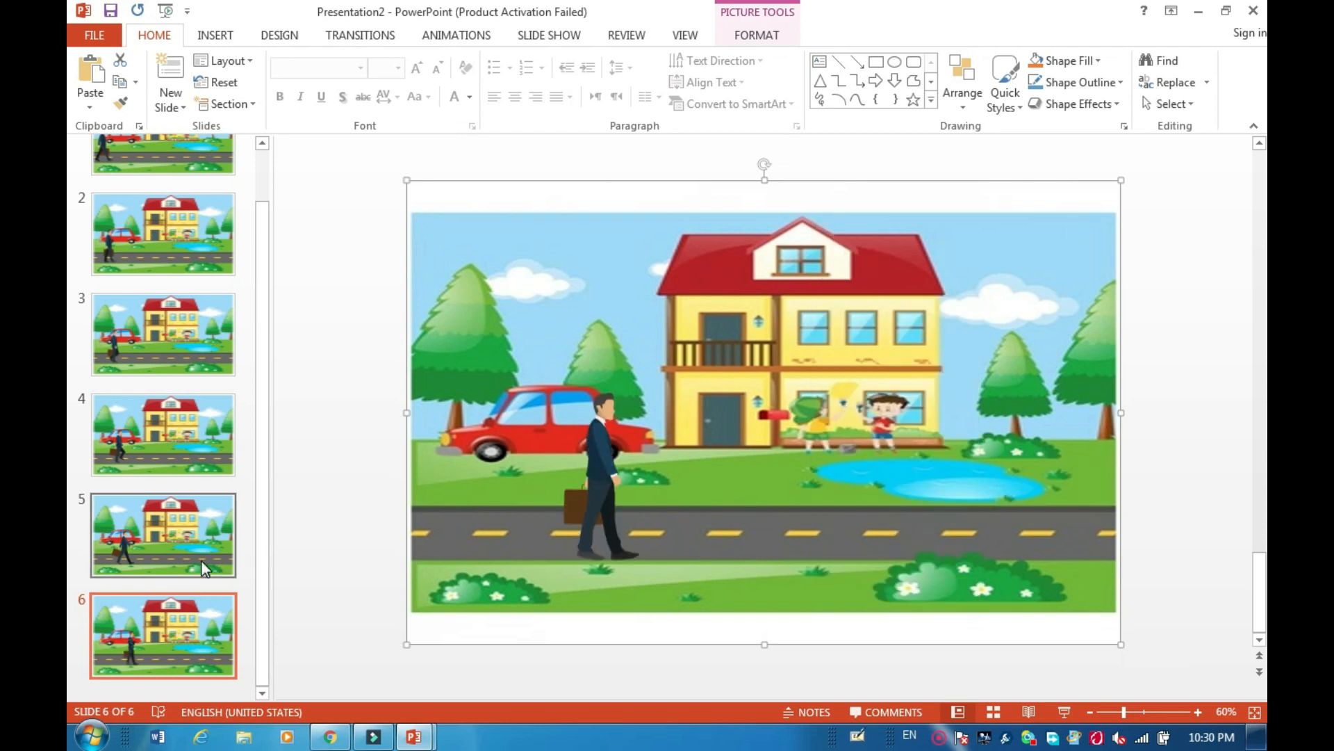
Add a seventh slide with the Blank layout after slide 6 and return to slide 6
left_click(182, 113)
left_click(195, 339)
left_click(160, 529)
left_click(146, 608)
left_click(171, 530)
Switch to the first presentation and shift the picture inside its crop frame to the seventh pose, the third man in the lower row
mouse_move(415, 742)
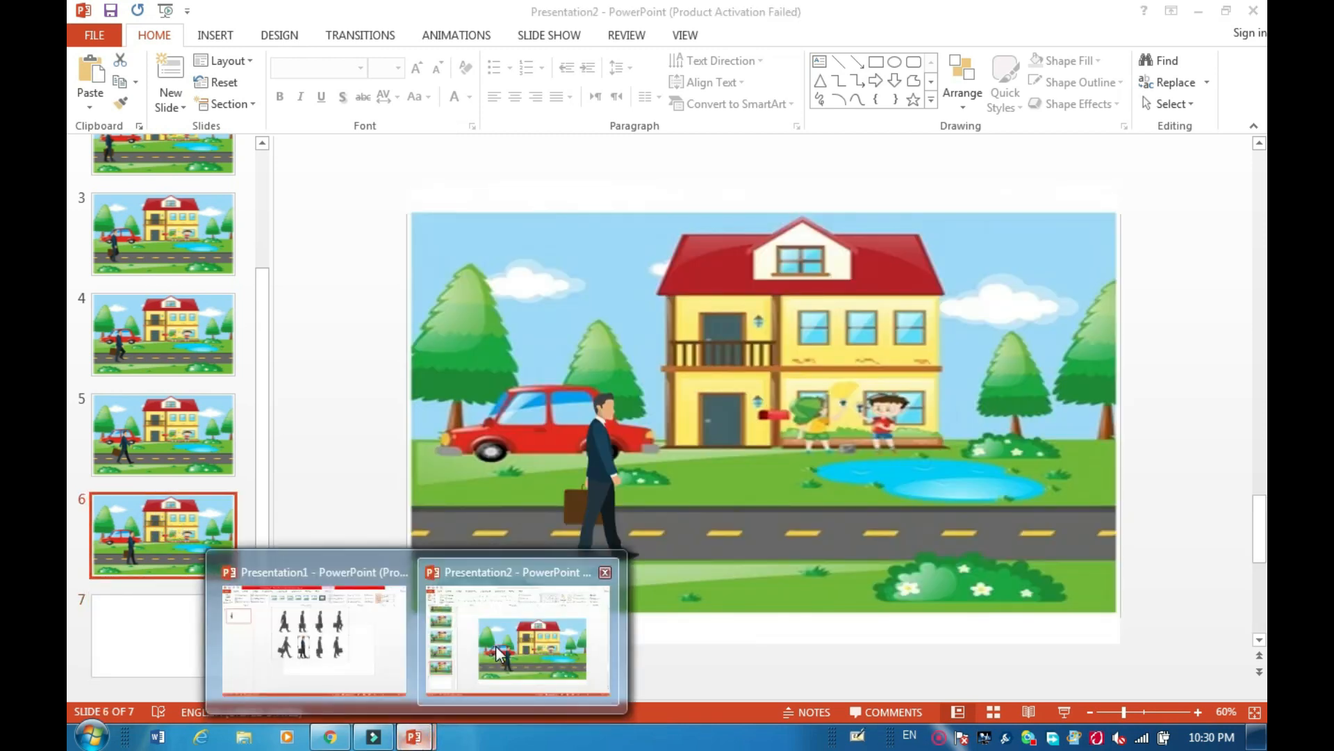
left_click(320, 643)
left_click_drag(695, 414, 590, 413)
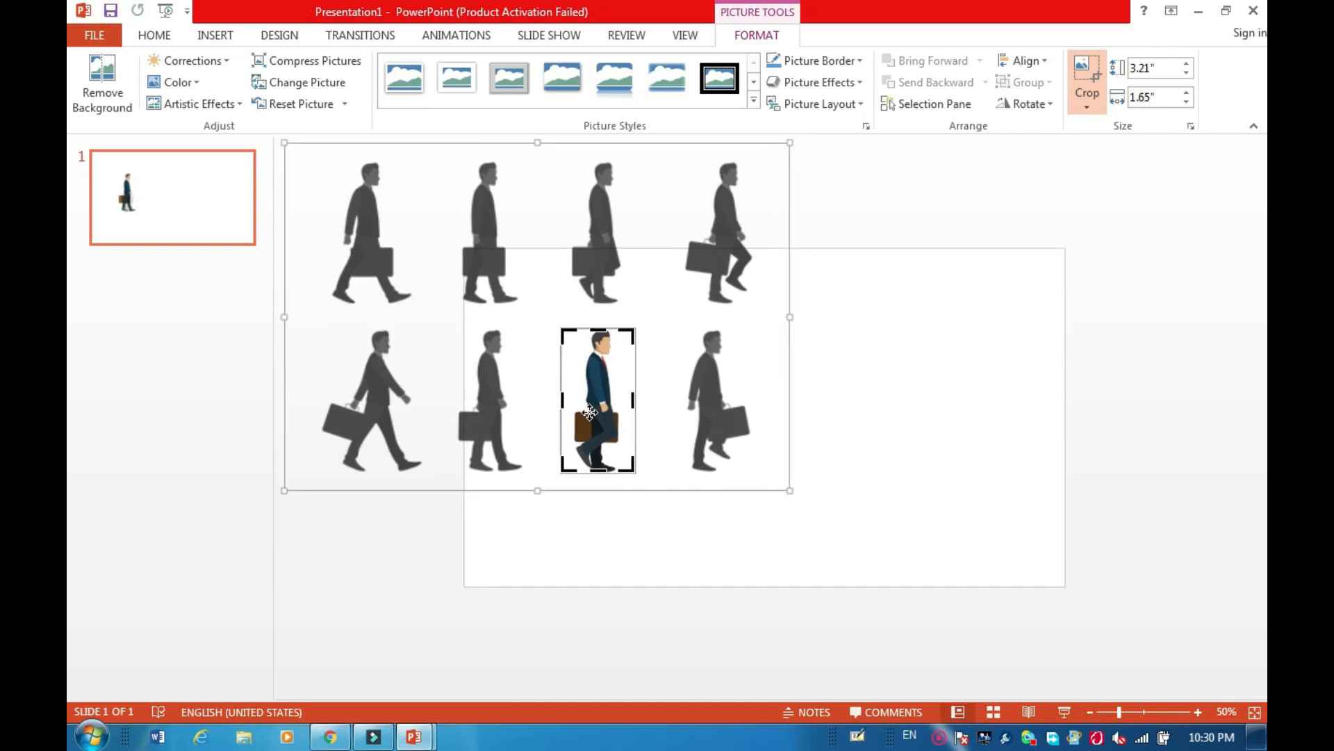
In the second presentation, paste the seventh pose slightly ahead of the man on slide 6 and transfer it to the same position on slide 7
left_click(426, 743)
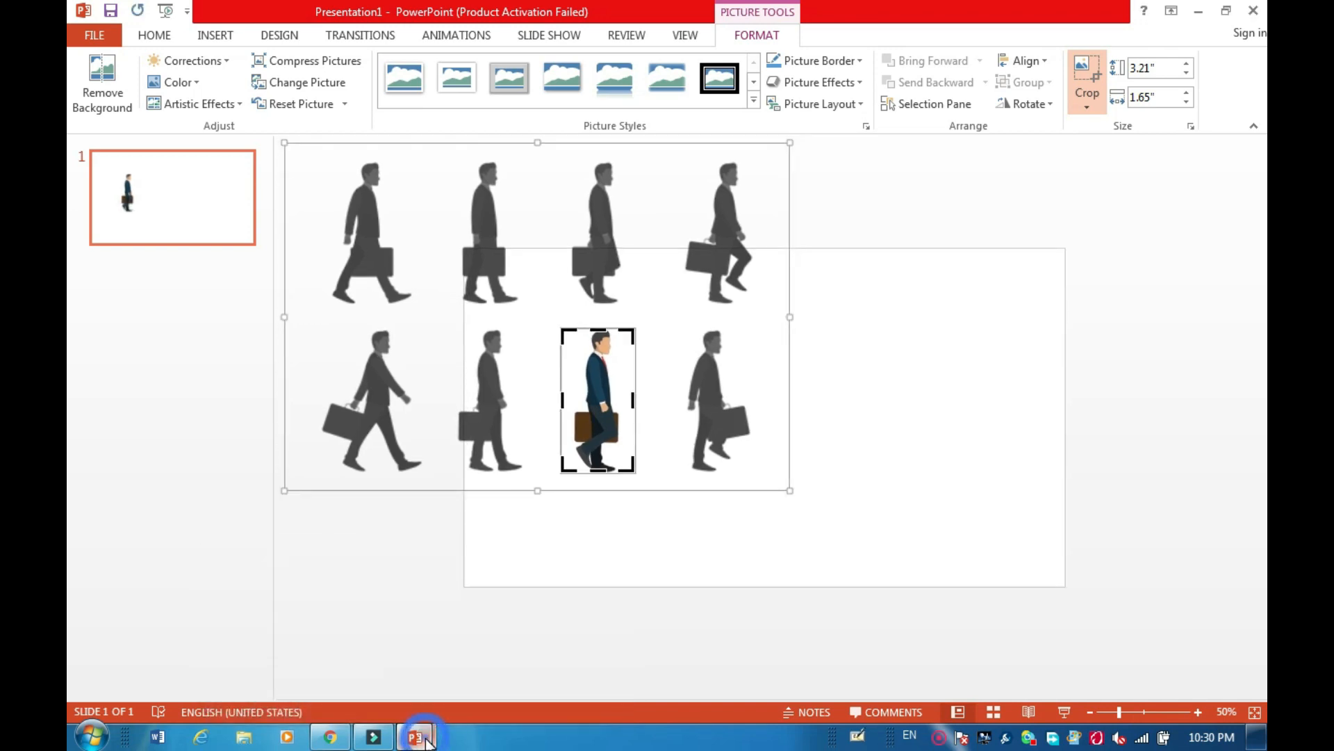
left_click(568, 572)
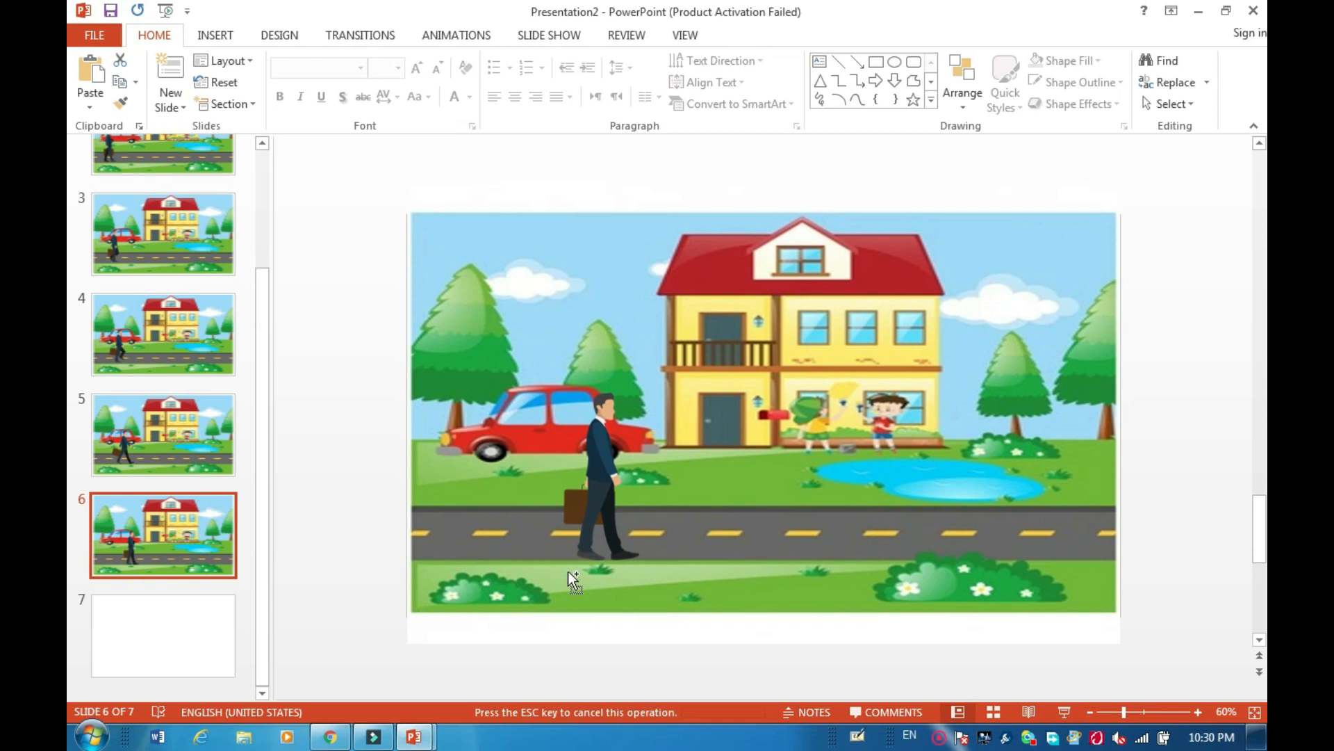
key("ctrl+v")
left_click_drag(575, 413, 639, 492)
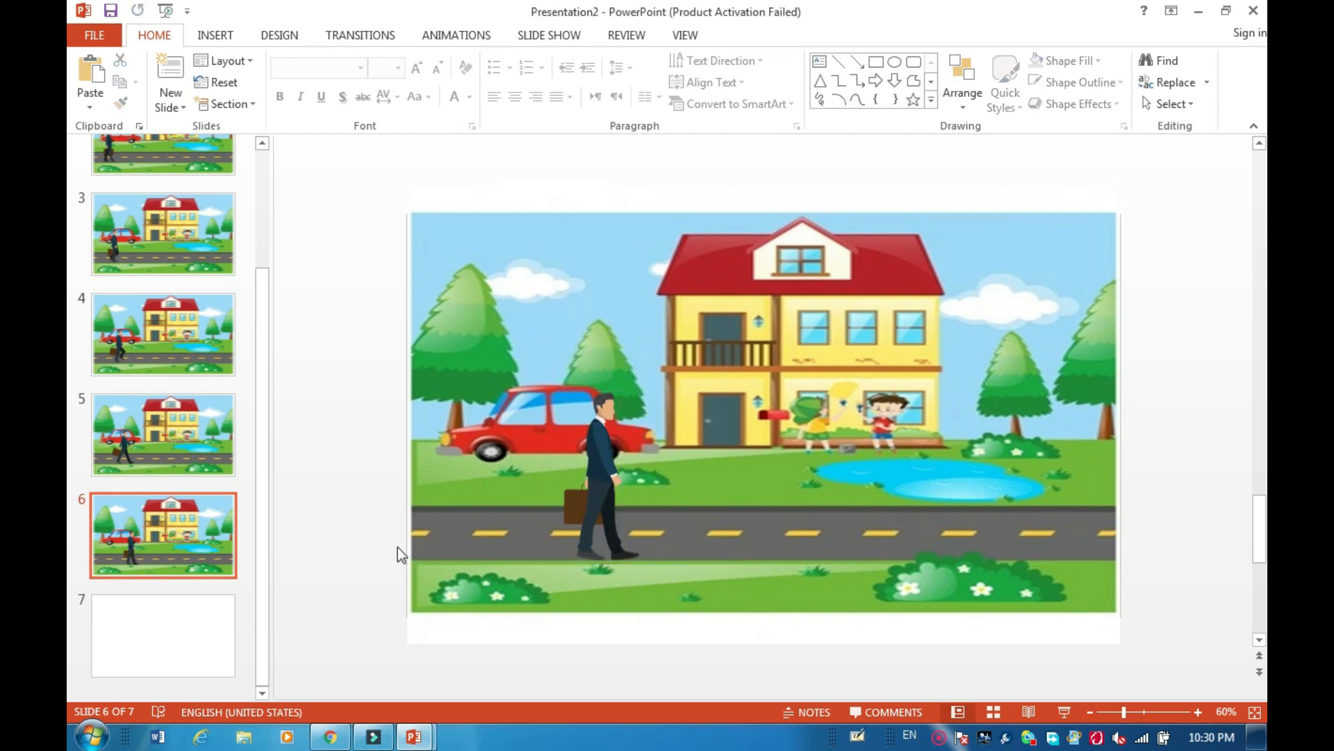
left_click(153, 634)
key("ctrl+v")
Copy the street picture from slide 6 onto slide 7
left_click(208, 514)
left_click(514, 419)
right_click(514, 419)
left_click(491, 410)
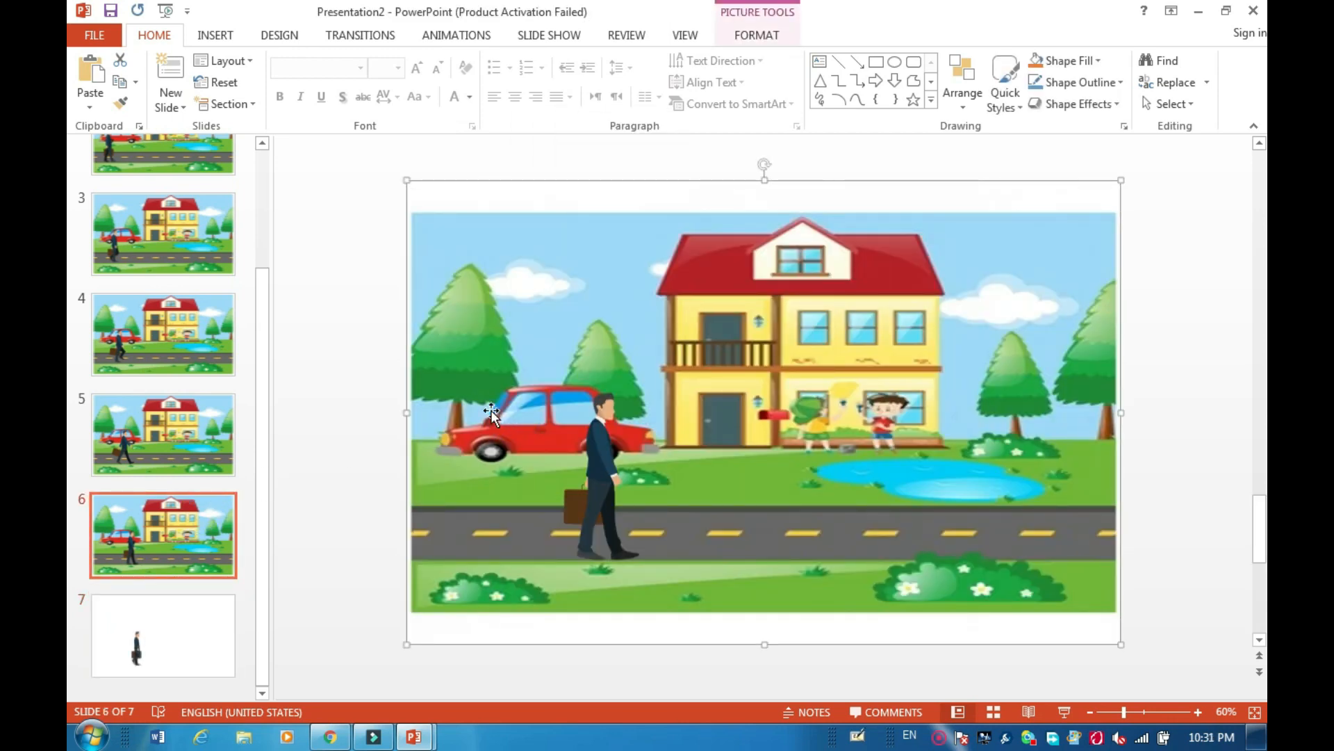
left_click(197, 612)
key("ctrl+v")
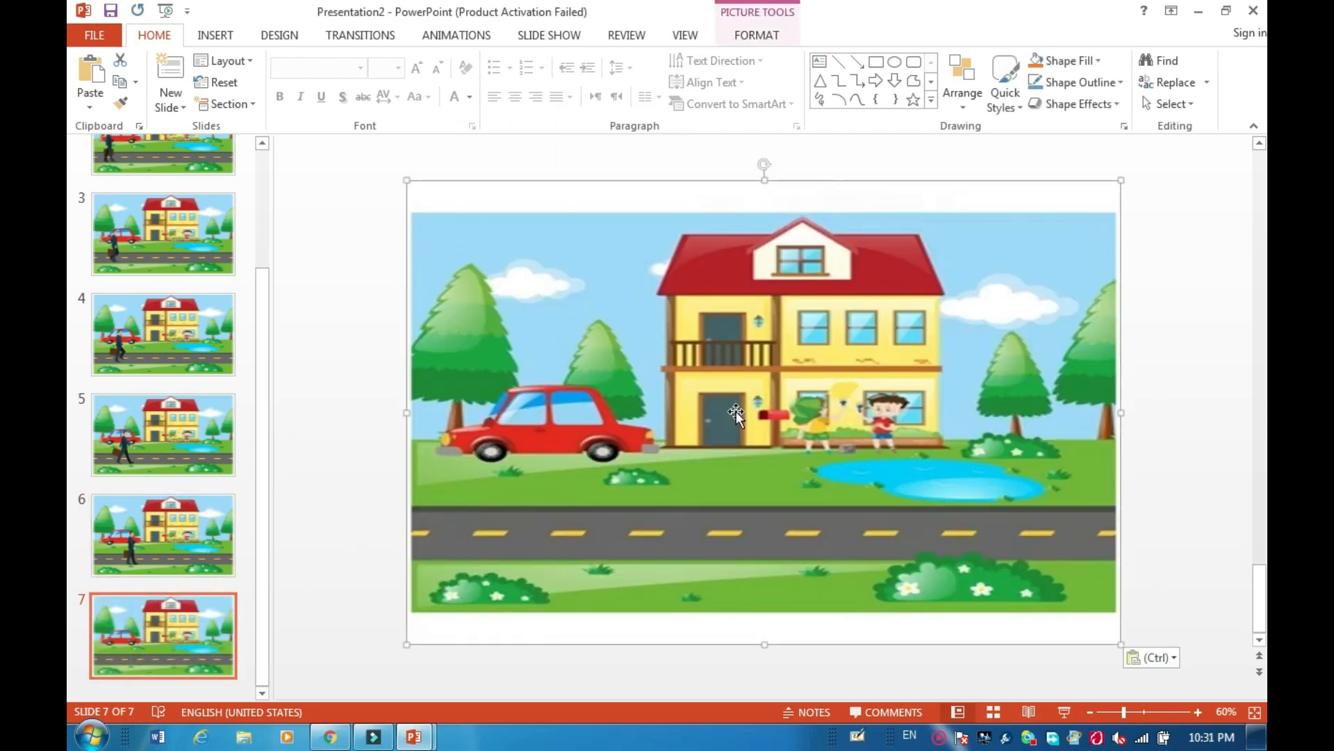
Send the street picture on slide 7 to the back, behind the seventh-pose man
right_click(737, 416)
mouse_move(883, 278)
left_click(959, 278)
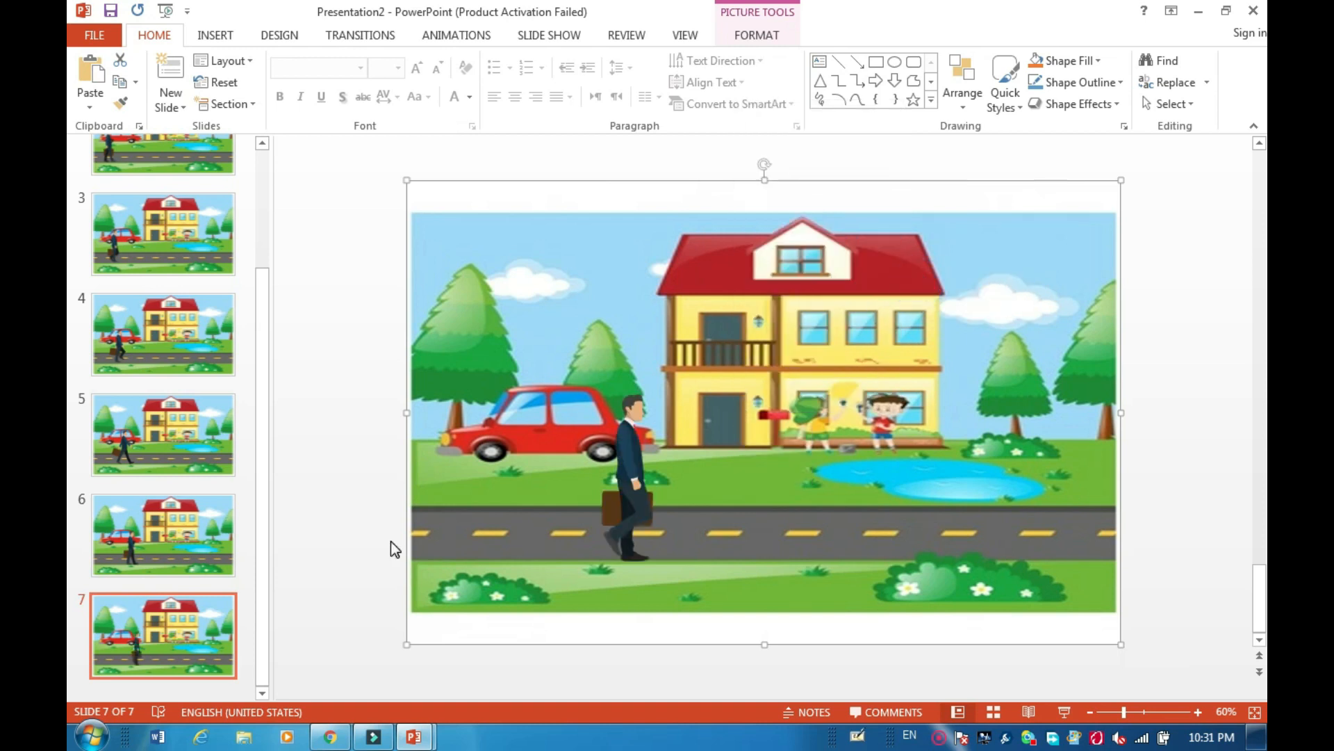
Add an eighth slide with the Blank layout after slide 7 and return to slide 7
left_click(171, 106)
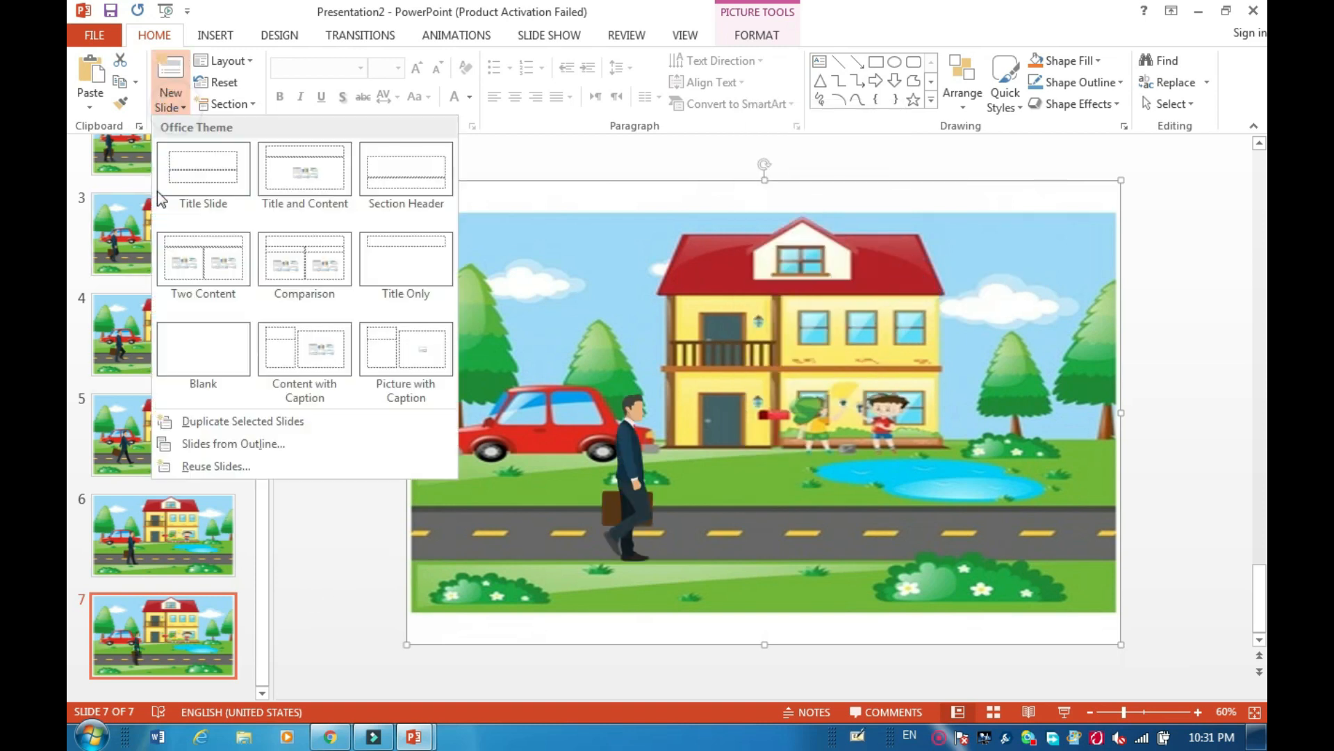
left_click(204, 359)
left_click(168, 524)
Switch to the first presentation and adjust the crop so it shows the eighth pose, the last man in the lower row
left_click(416, 738)
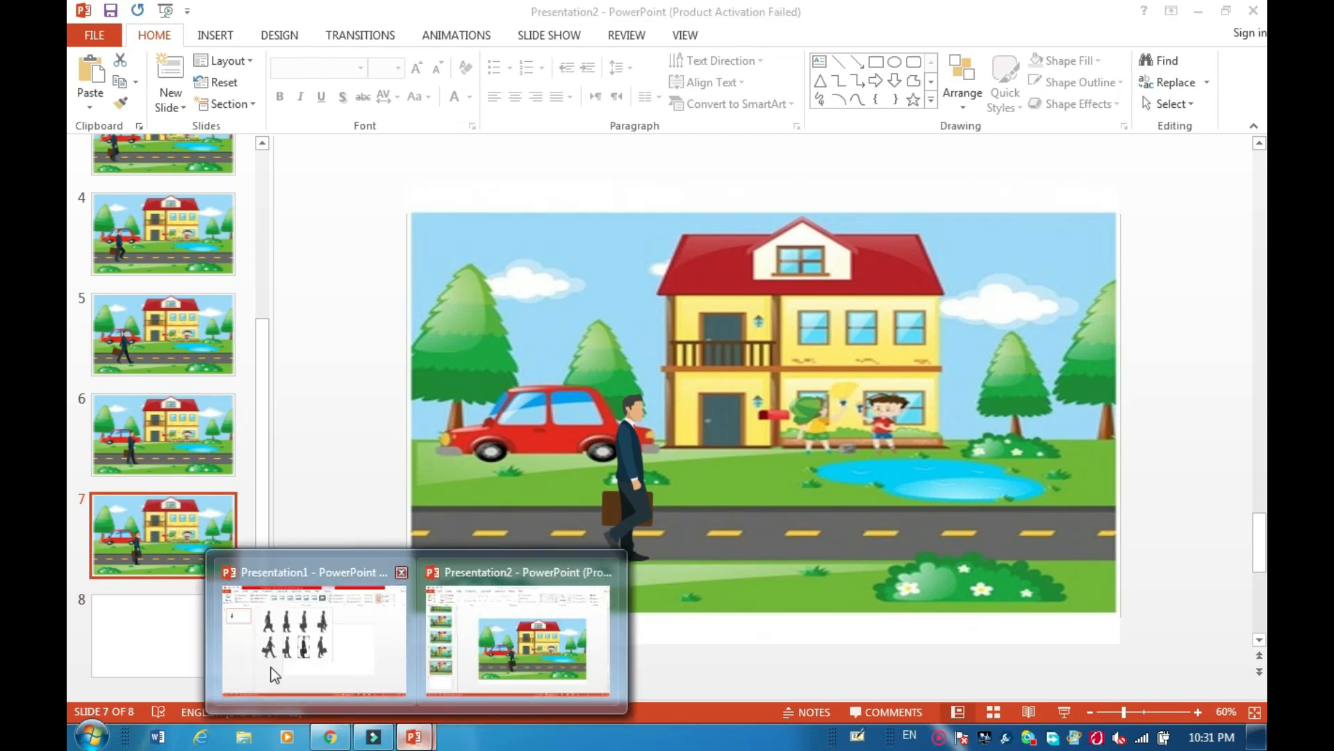
left_click(274, 673)
left_click_drag(665, 424, 604, 426)
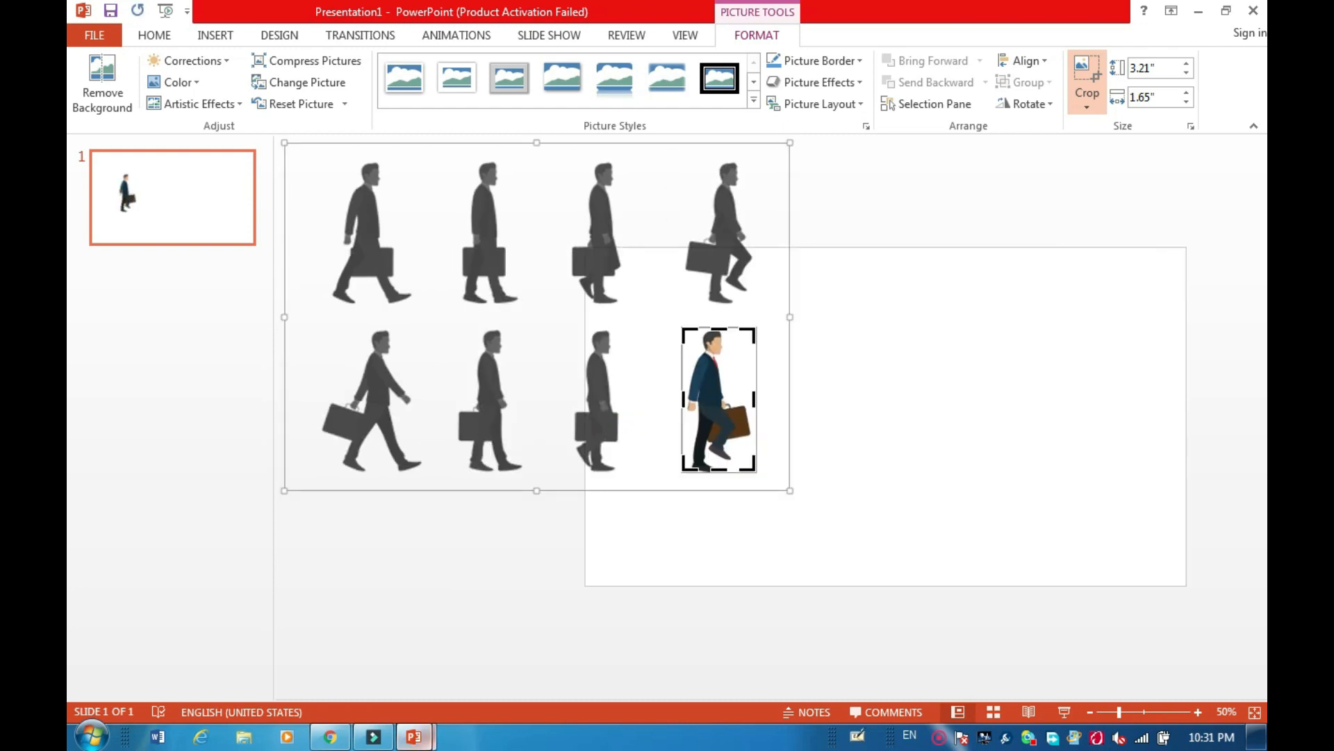
Copy the eighth pose slightly ahead of the man on slide 7 in the second presentation and transfer it to the same position on slide 8
key("ctrl+c")
left_click(527, 608)
key("ctrl+v")
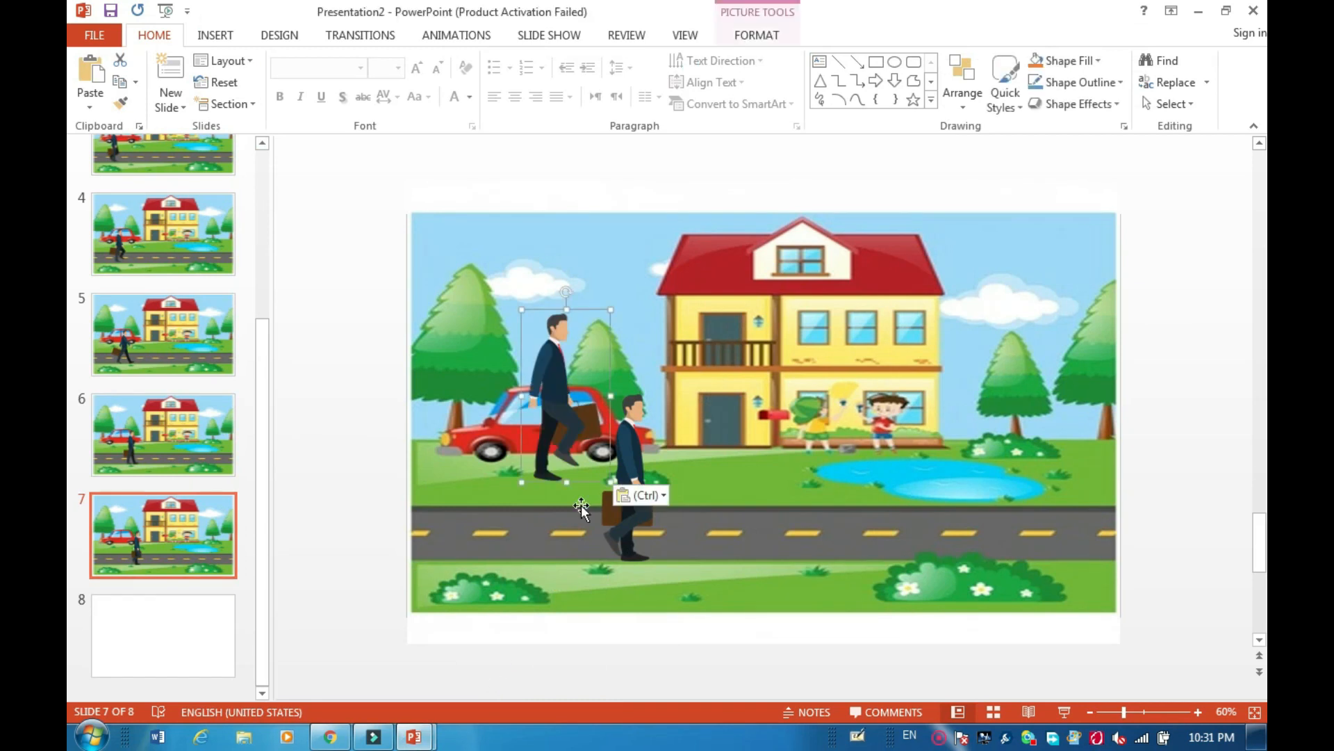
left_click_drag(581, 435, 666, 518)
key("ctrl+x")
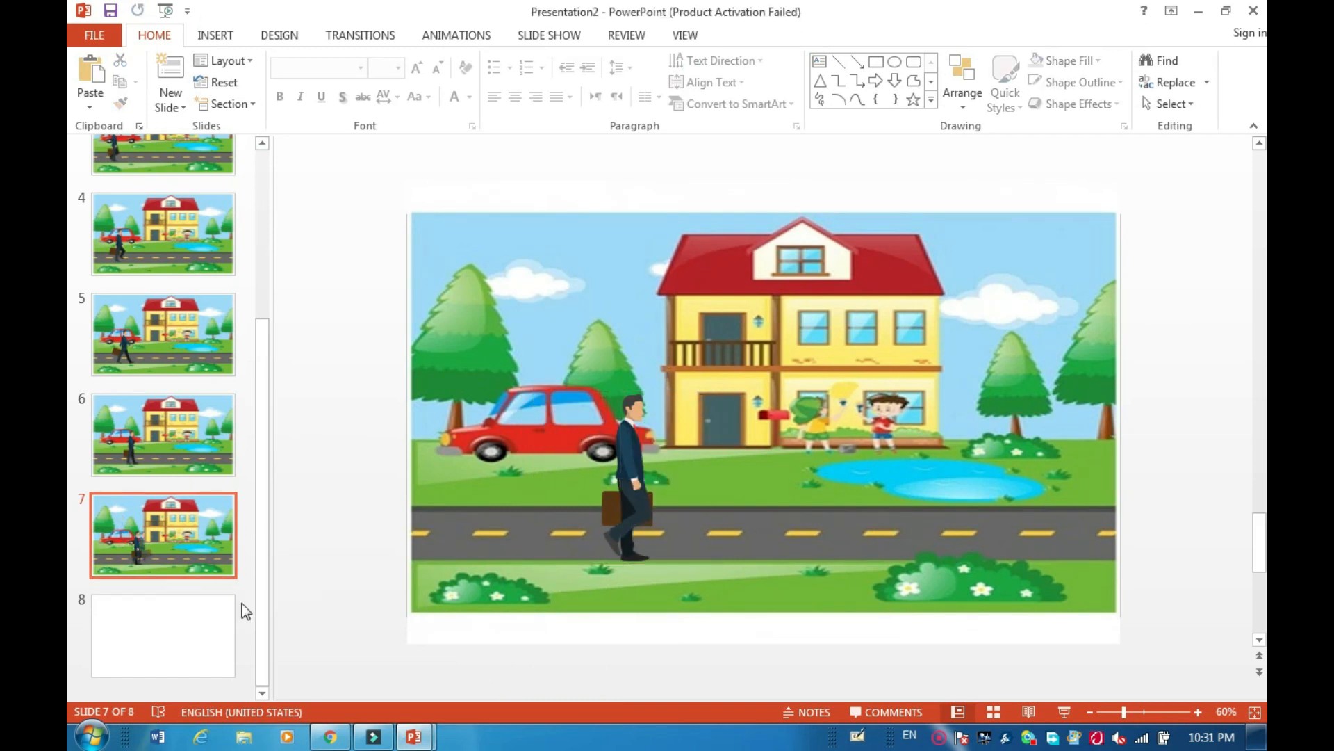
left_click(156, 628)
key("ctrl+v")
Copy the street picture from slide 7 onto slide 8
left_click(185, 556)
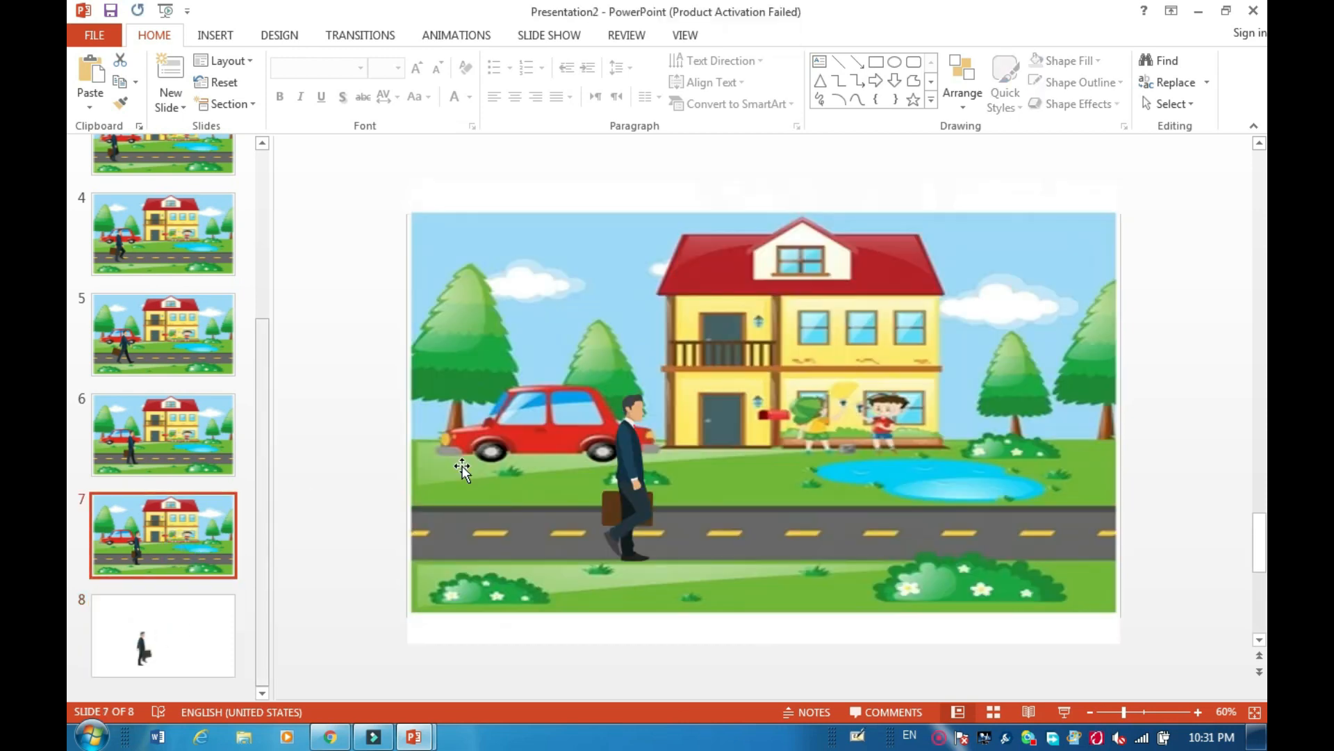
left_click(171, 644)
key("ctrl+v")
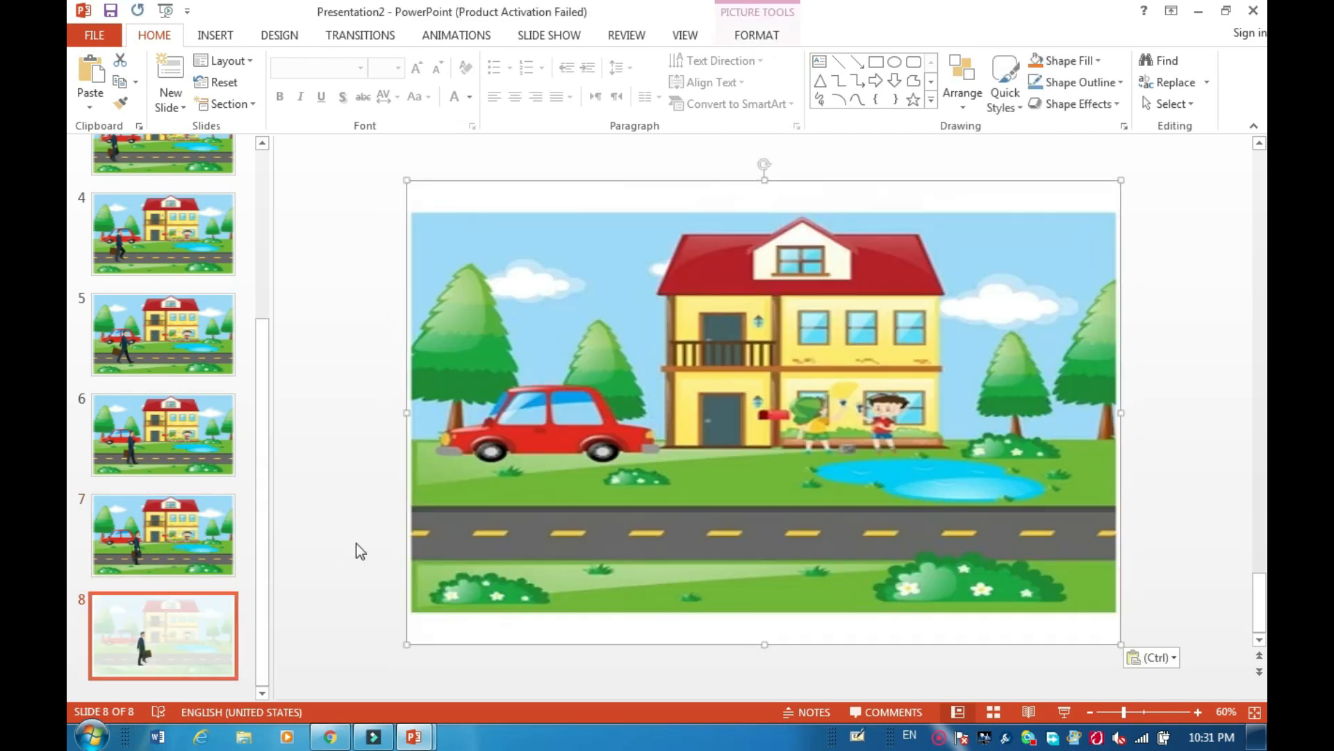
Send the street picture on slide 8 to the back, behind the eighth-pose man
right_click(1022, 324)
right_click(1008, 312)
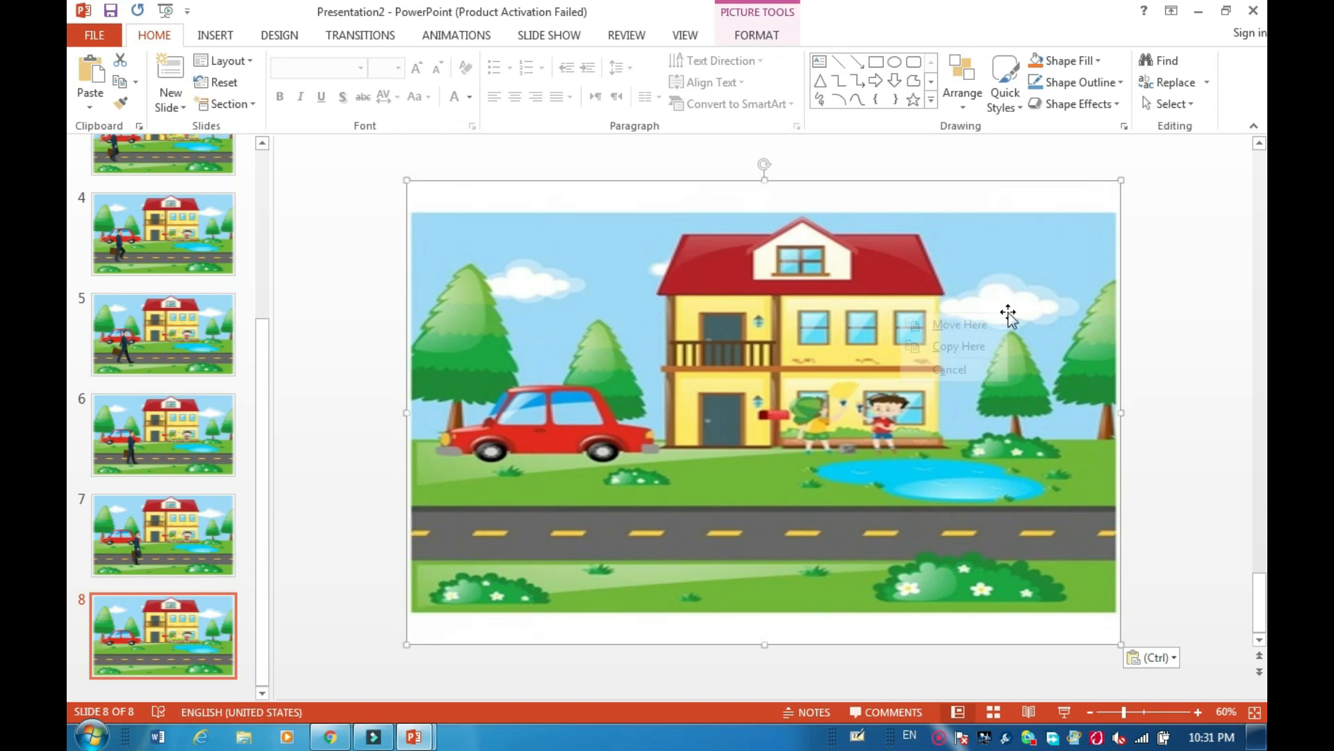
right_click(863, 317)
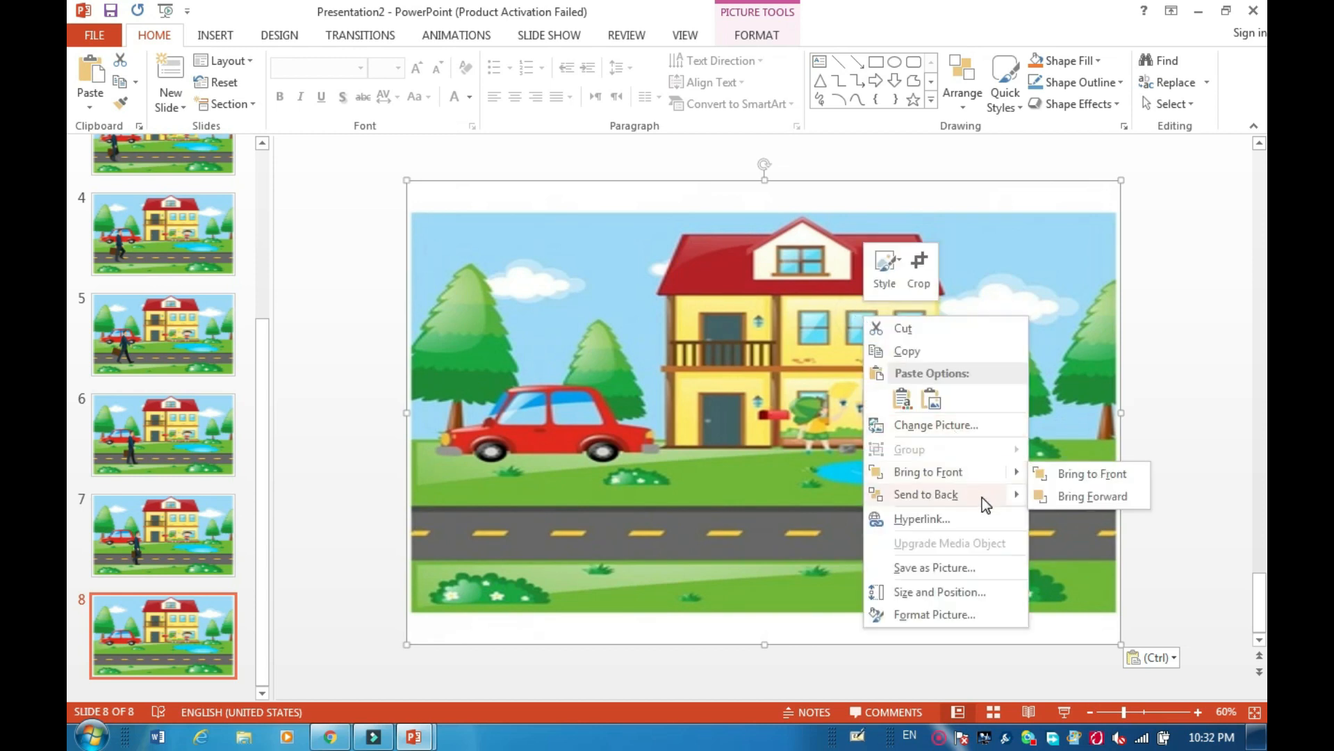
mouse_move(980, 494)
left_click(1047, 497)
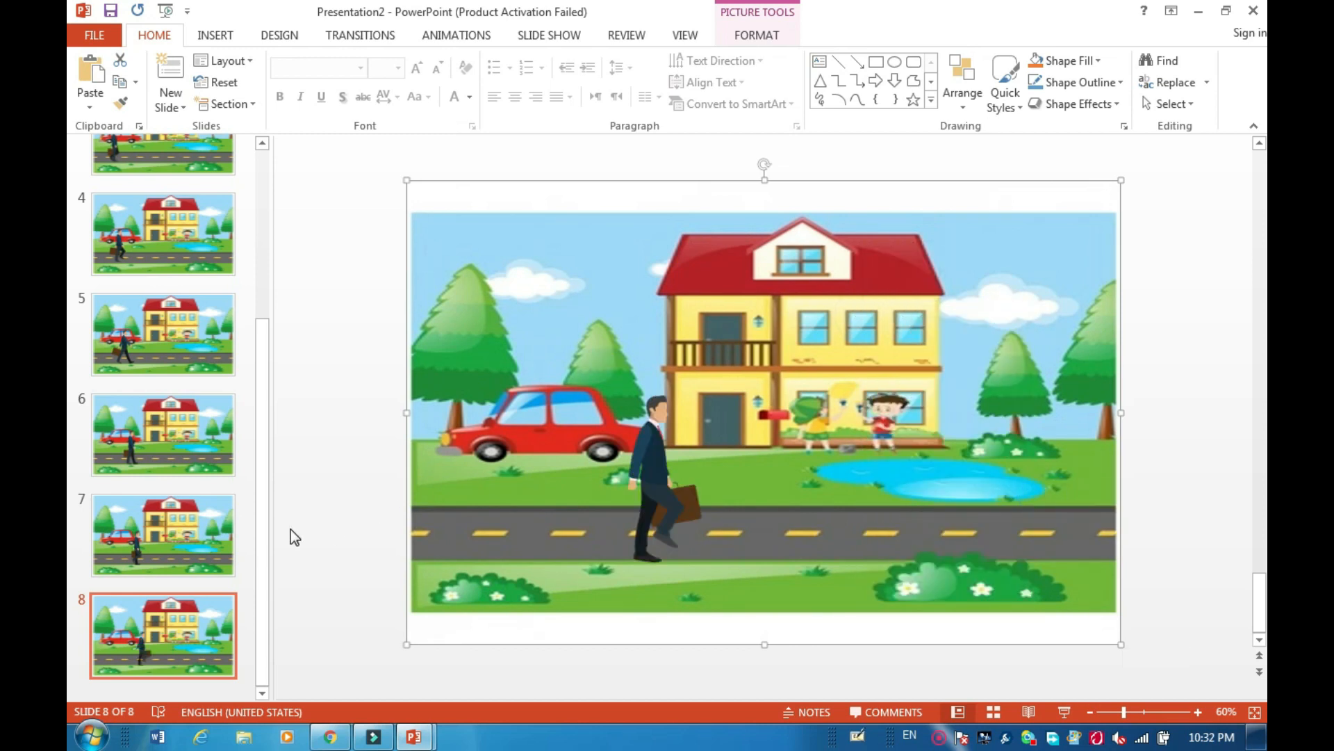
Add a ninth slide with the Blank layout after slide 8 and return to the man on slide 8
left_click(165, 108)
left_click(204, 341)
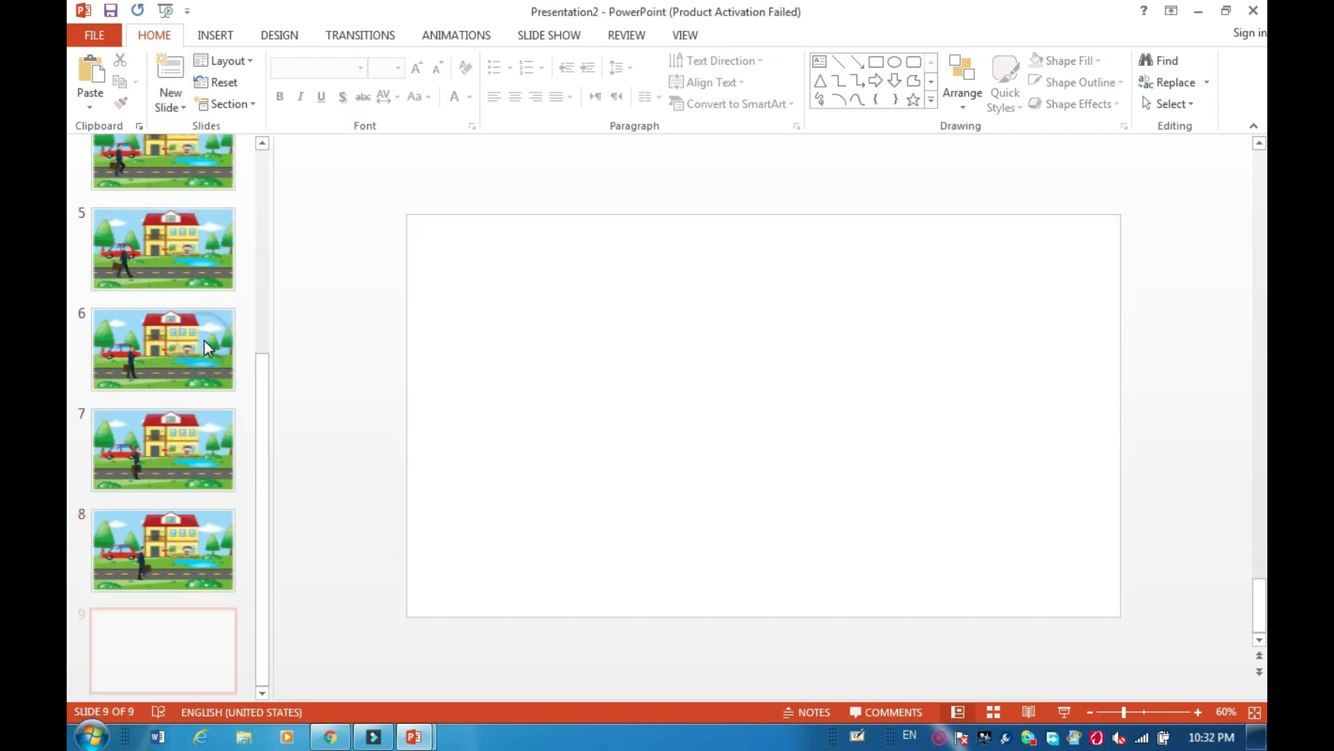
left_click(139, 535)
left_click(661, 472)
Switch to the first presentation and reframe the crop on the first pose in the upper row, 1.77" wide
left_click(419, 736)
left_click(419, 736)
left_click(419, 736)
left_click(342, 639)
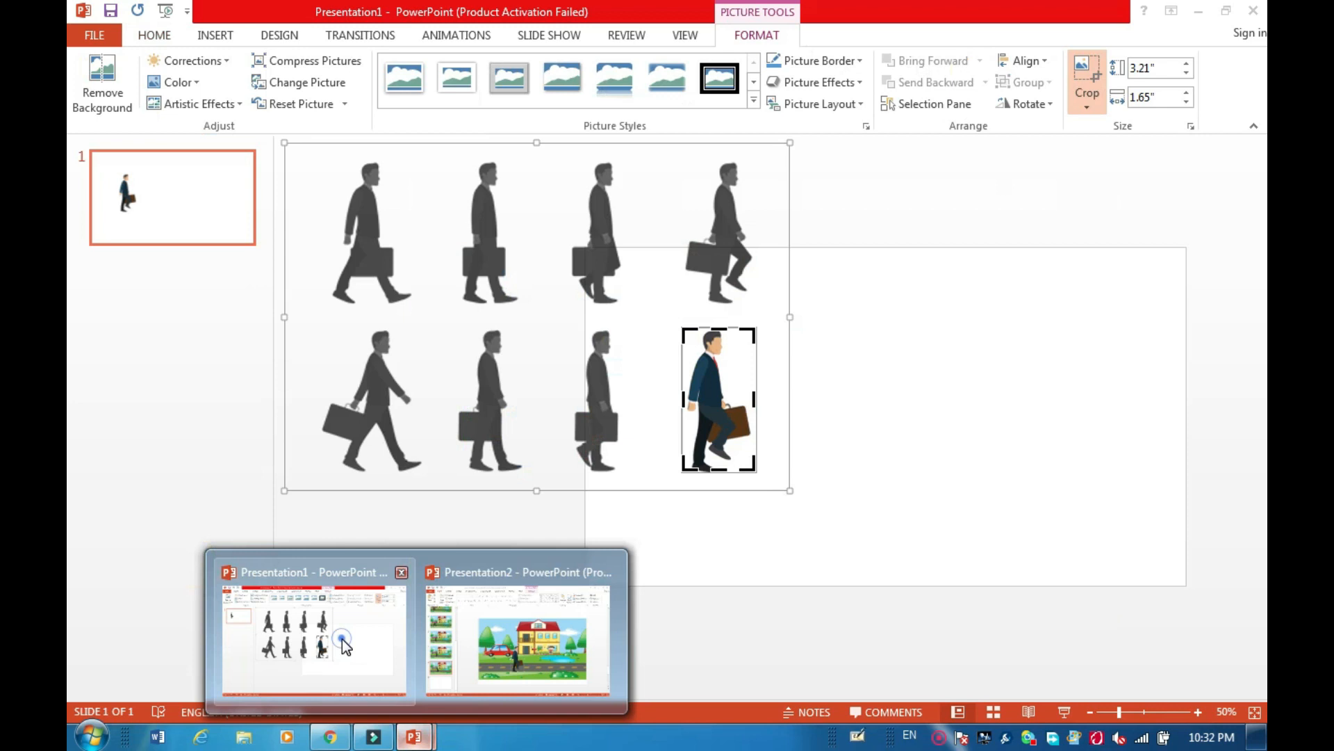
left_click_drag(393, 251, 641, 398)
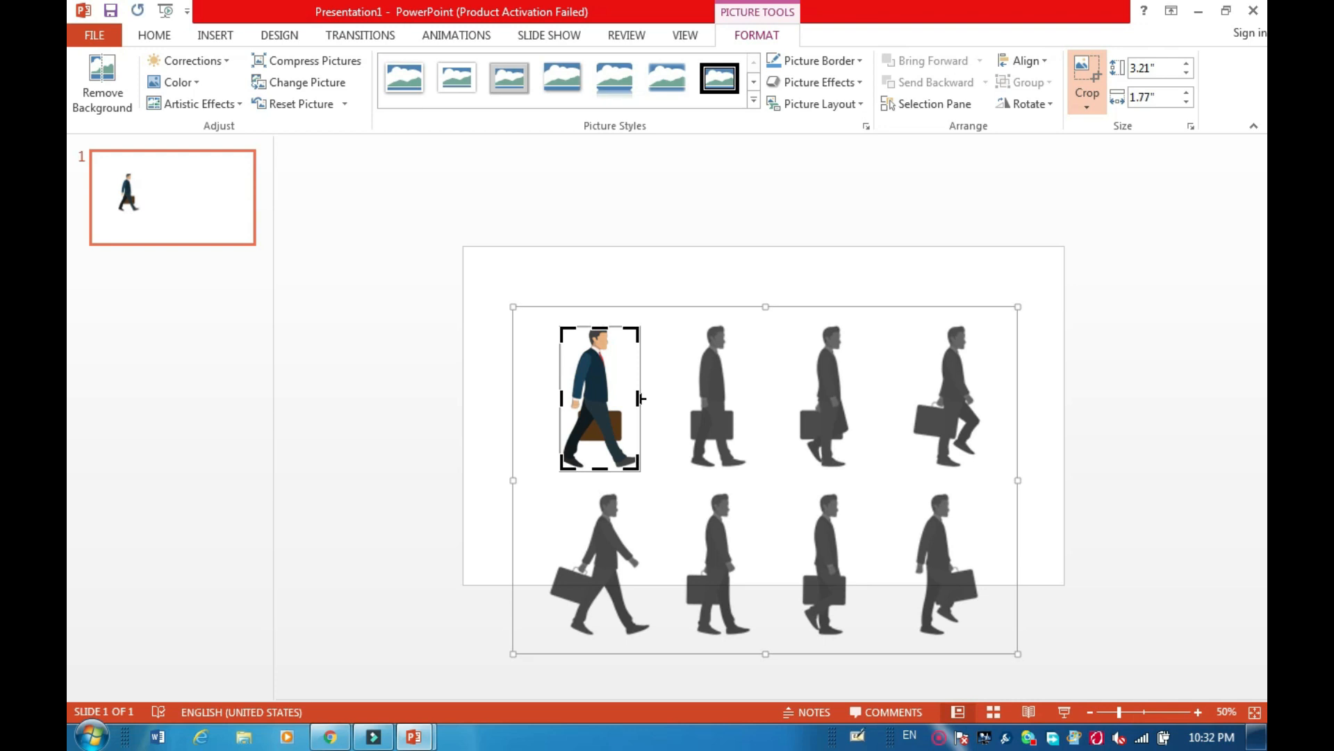
Copy the first pose slightly ahead of the man on slide 8 in the second presentation and transfer it to the same position on slide 9
mouse_move(412, 741)
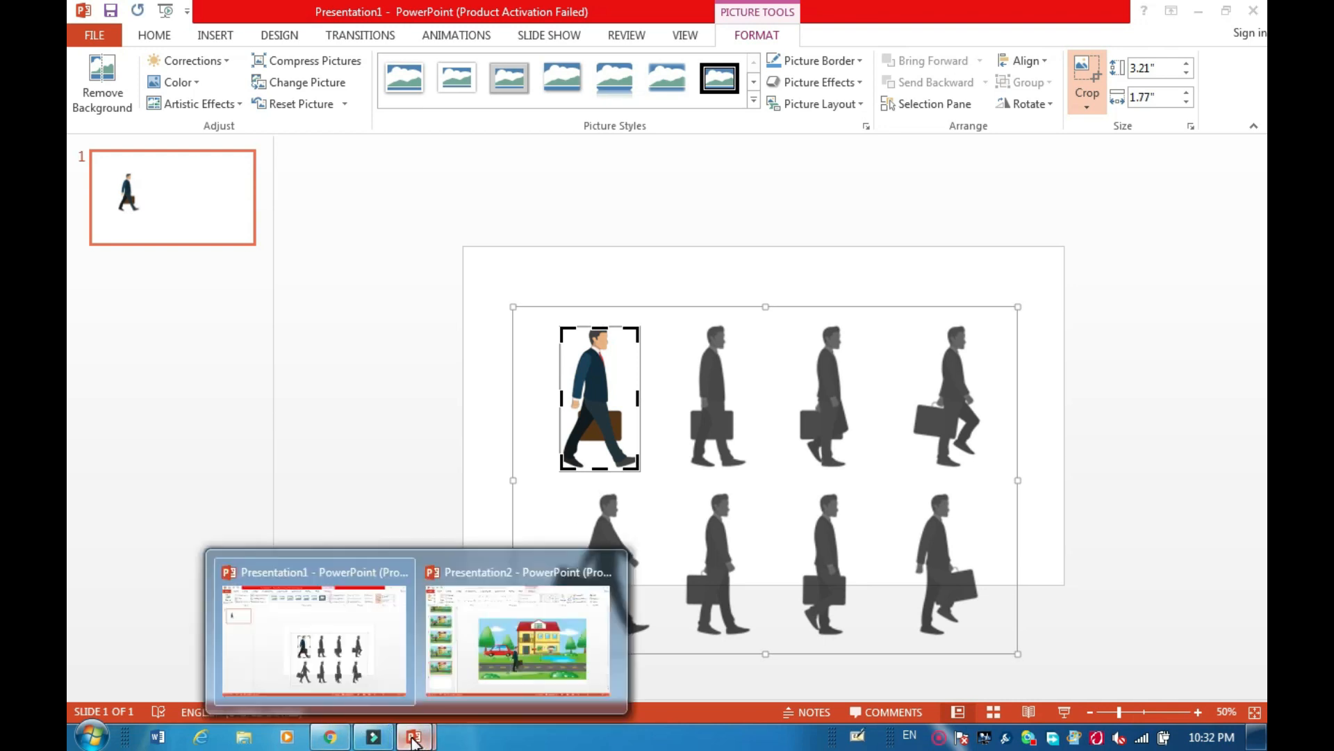
left_click(473, 689)
key("ctrl+v")
left_click_drag(560, 374, 689, 462)
key("Delete")
left_click(139, 653)
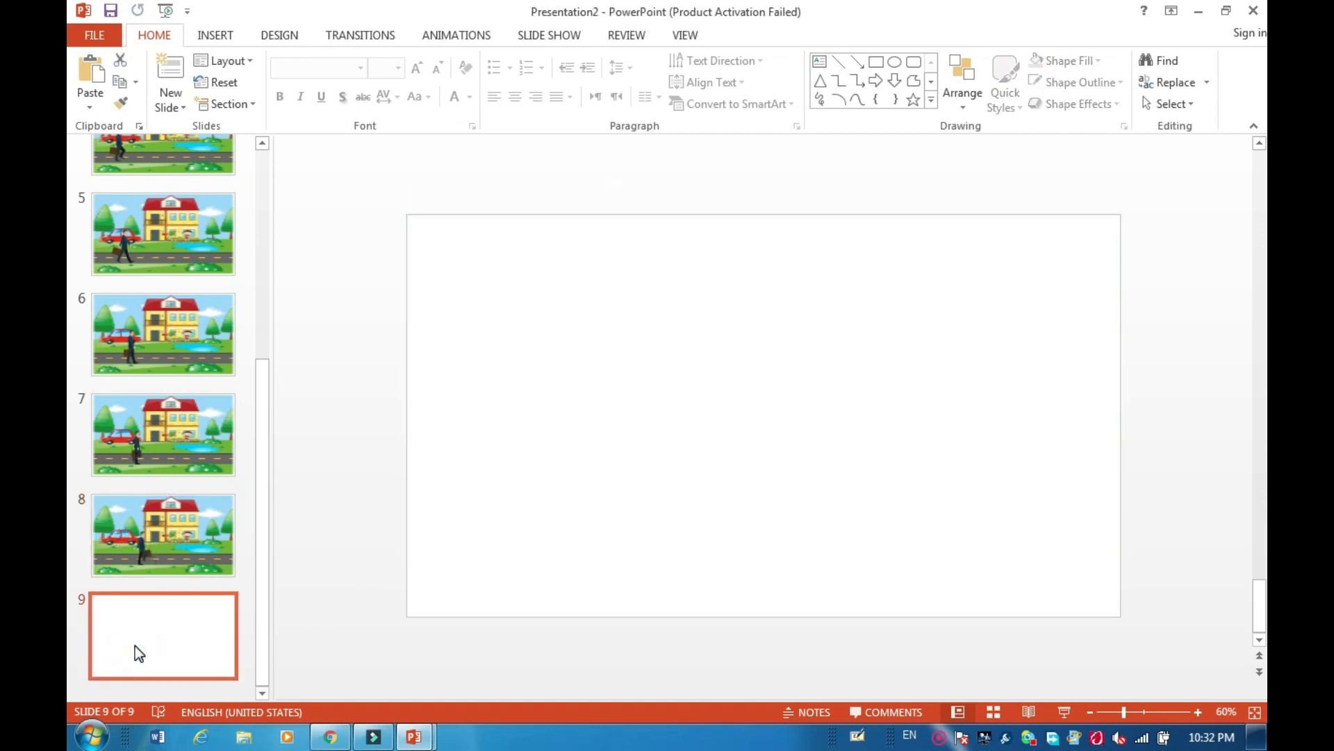
key("ctrl+v")
Copy the street picture from slide 8 onto slide 9 and send it to the back, behind the man
left_click(163, 536)
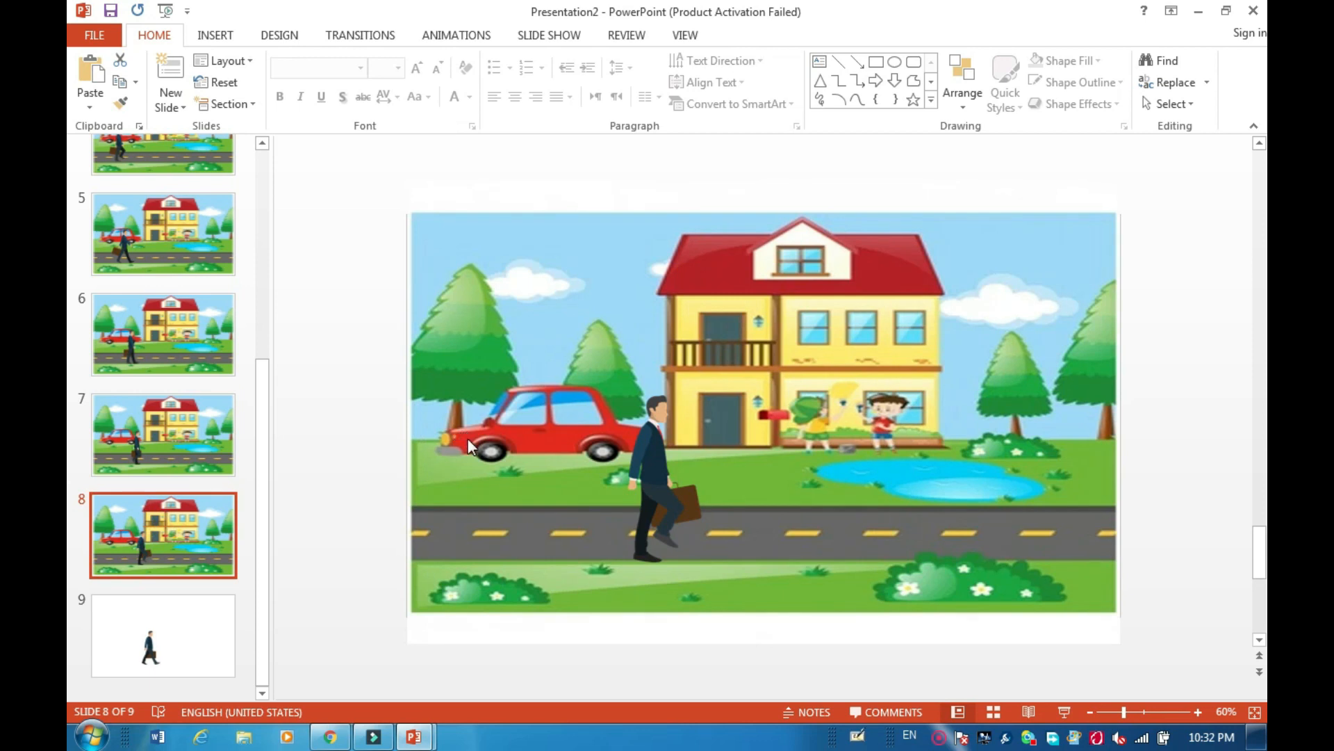
left_click(468, 442)
left_click(202, 627)
key("ctrl+v")
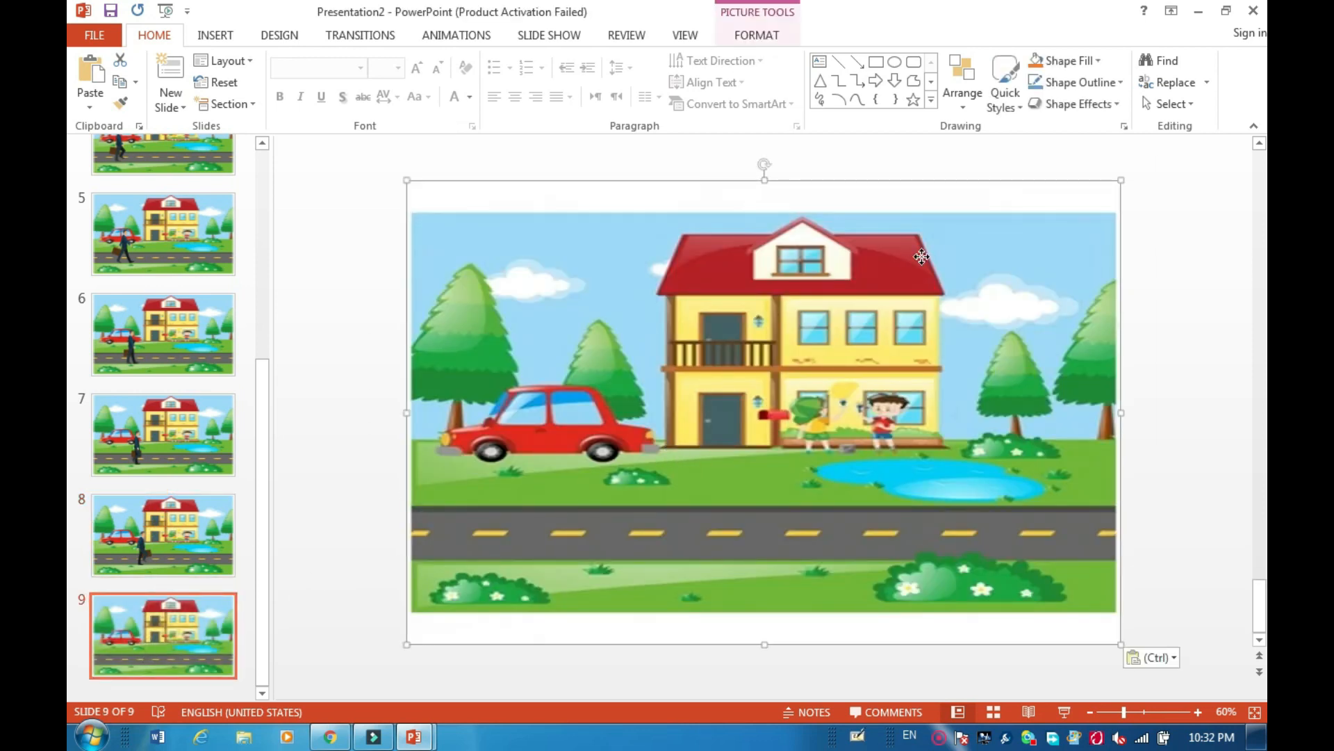
right_click(921, 256)
mouse_move(1044, 438)
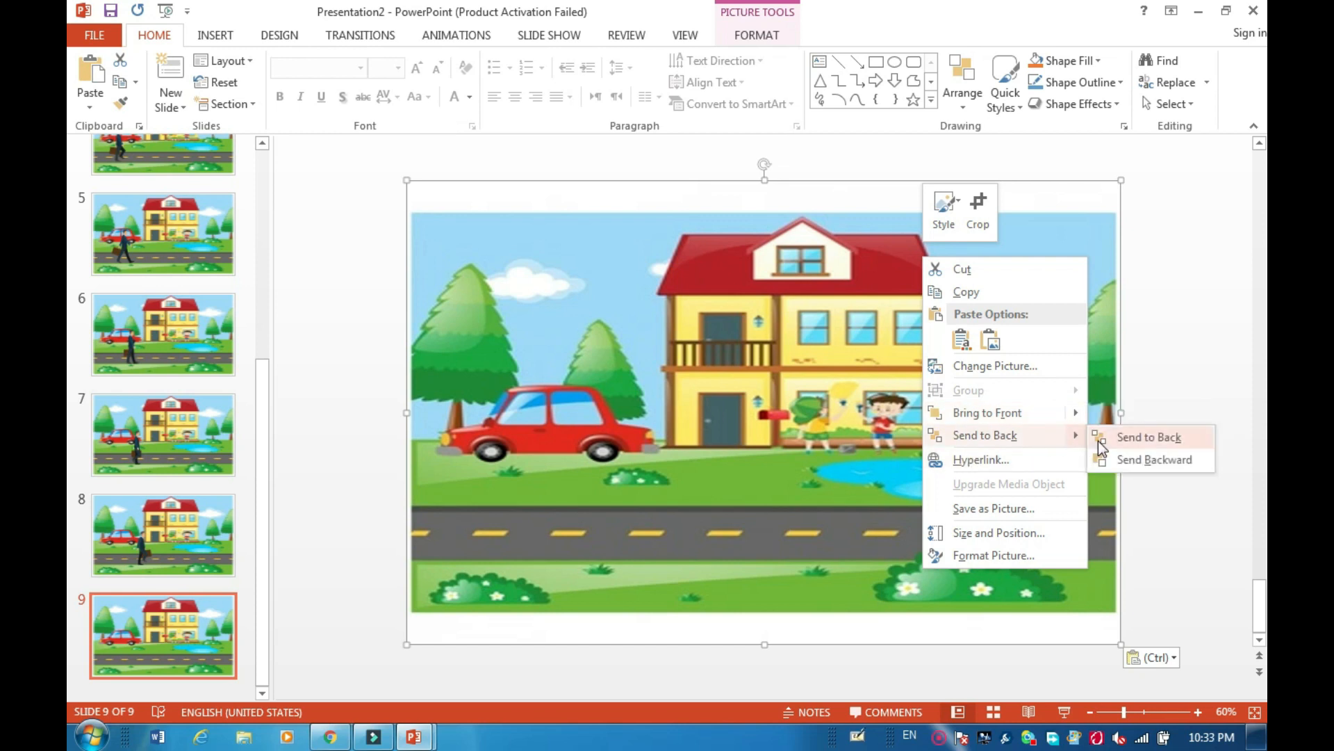
left_click(1148, 437)
Add a tenth slide with the Blank layout after slide 9 and return to slide 9
left_click(193, 110)
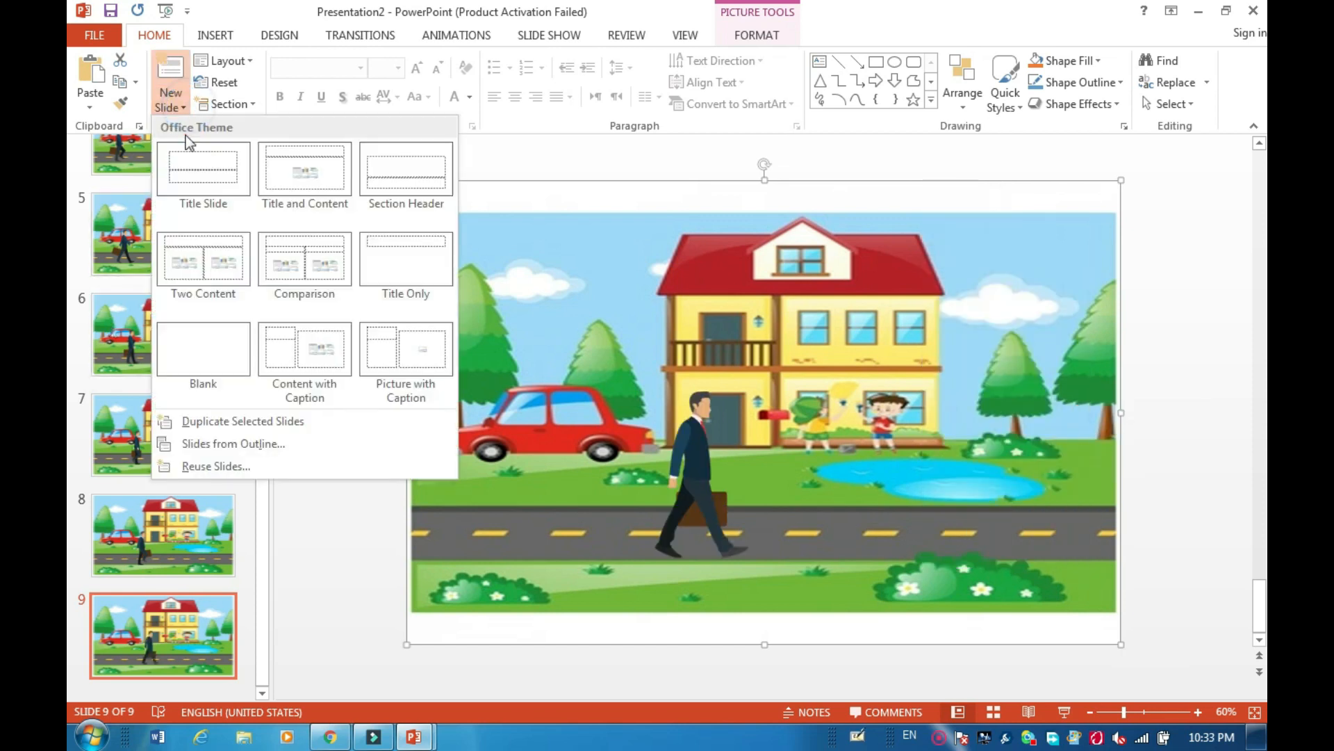
left_click(203, 361)
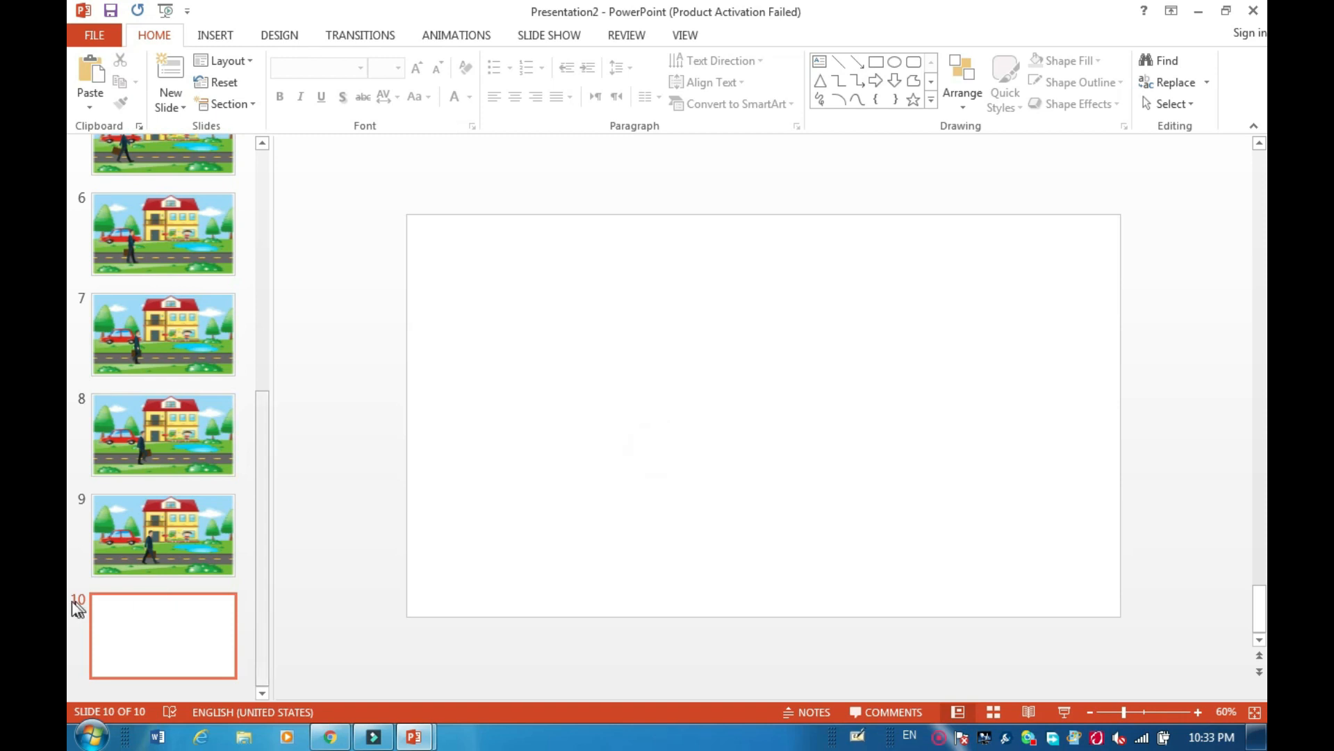
left_click(146, 536)
Switch to the first presentation and shift the walk-pose sheet inside the crop frame to the second pose in the upper row
mouse_move(422, 737)
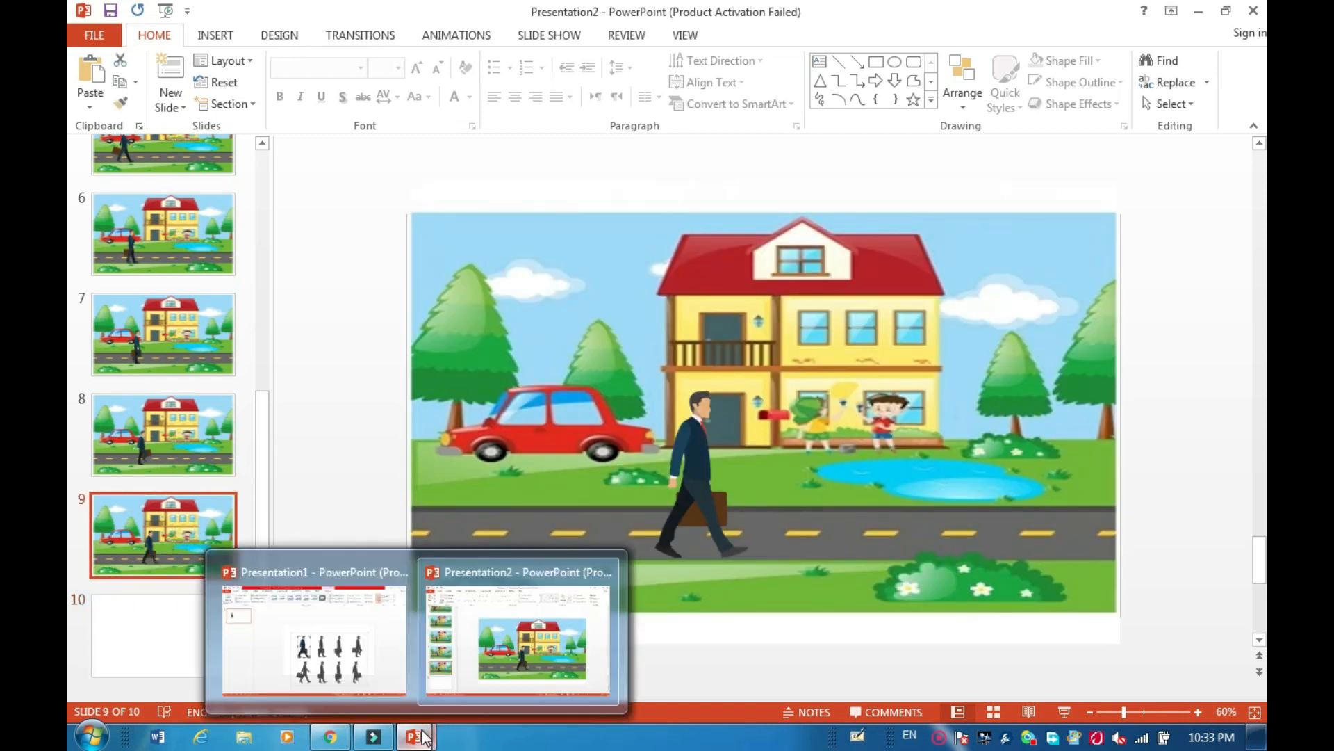
left_click(358, 661)
left_click_drag(658, 432, 584, 437)
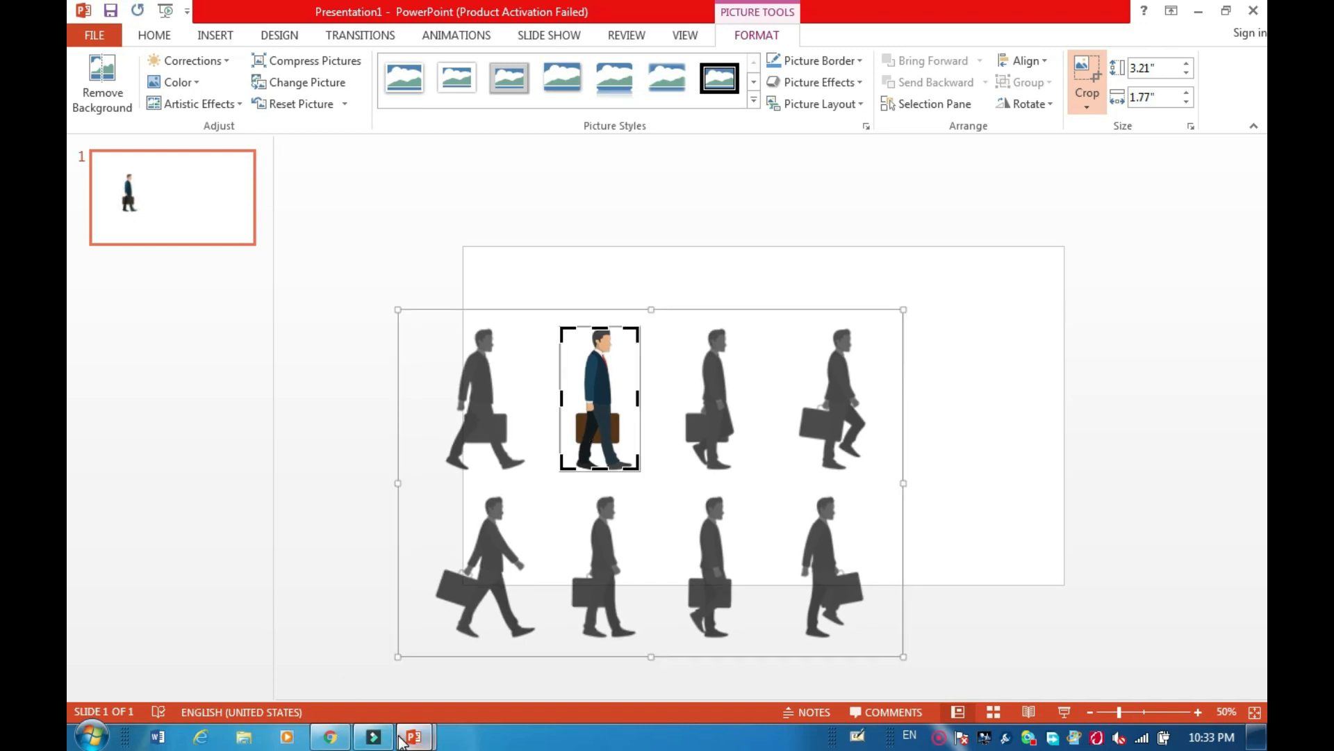
Copy the second pose slightly ahead of the man on slide 9 in the second presentation and transfer it to the same position on slide 10
mouse_move(403, 742)
left_click(499, 636)
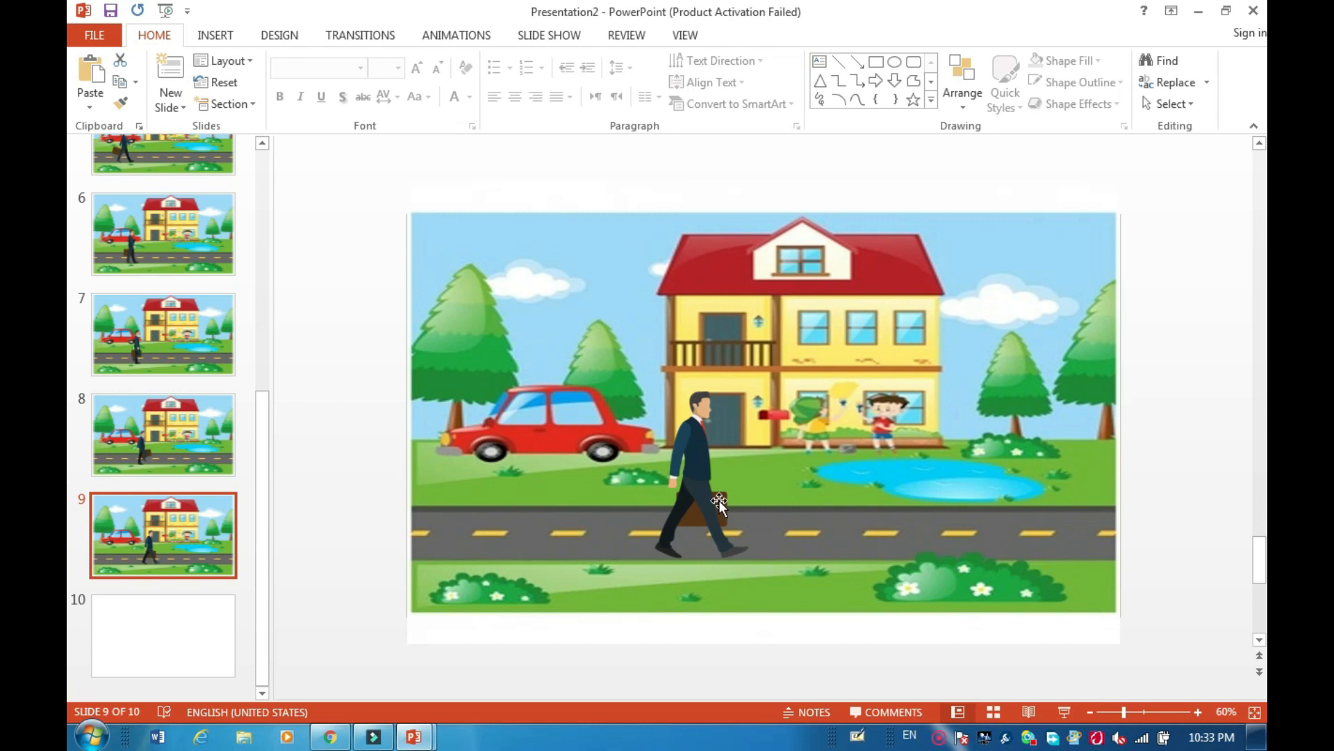
key("ctrl+v")
left_click_drag(599, 407, 747, 481)
left_click_drag(262, 447, 260, 495)
left_click(729, 455)
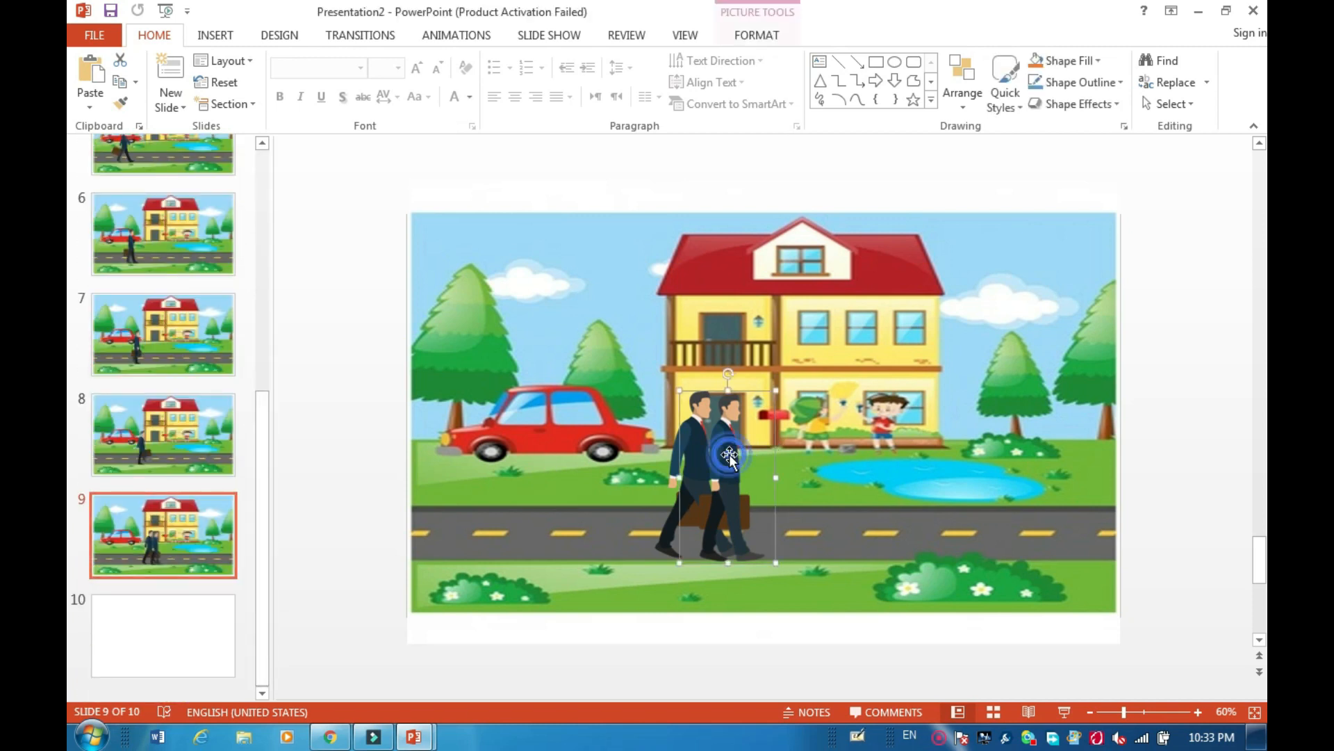
key("ctrl+x")
left_click(185, 657)
key("ctrl+v")
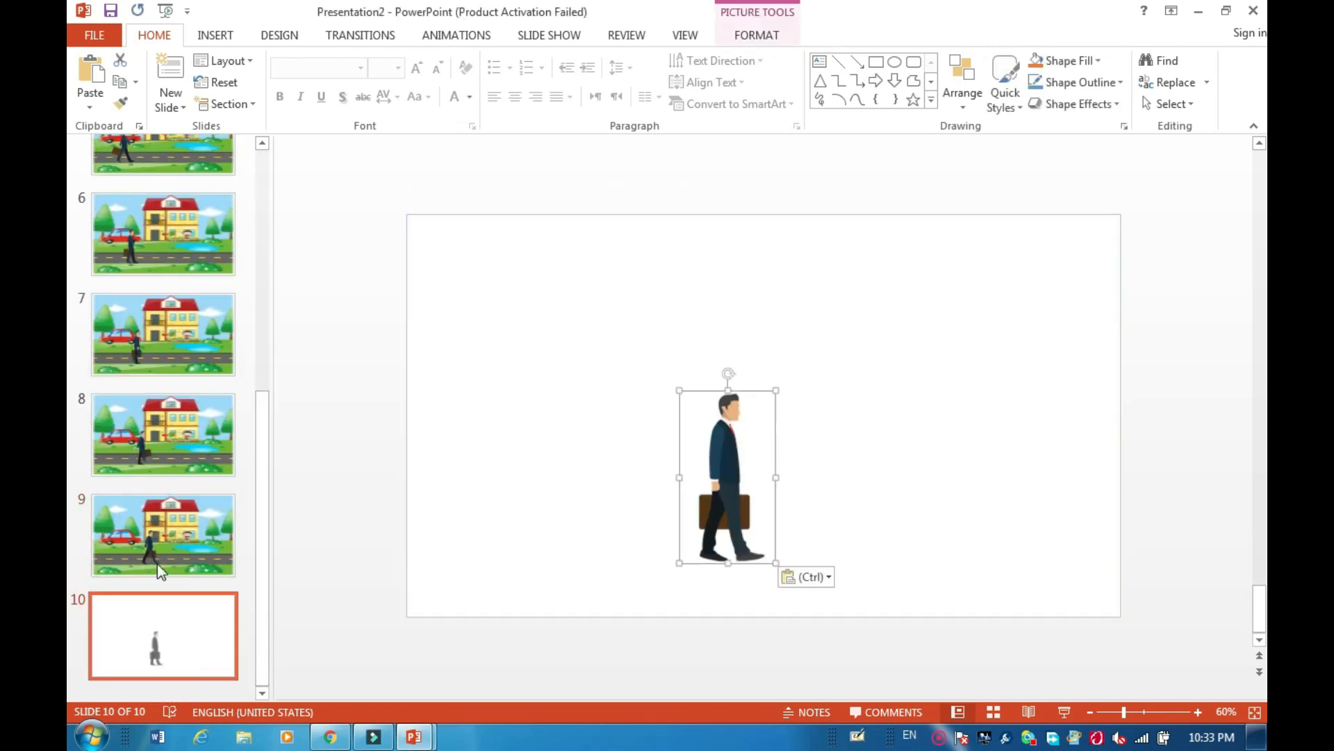
Copy the street picture from slide 9 onto slide 10 and send it to the back, behind the second-pose man
left_click(157, 563)
left_click(578, 450)
left_click(185, 654)
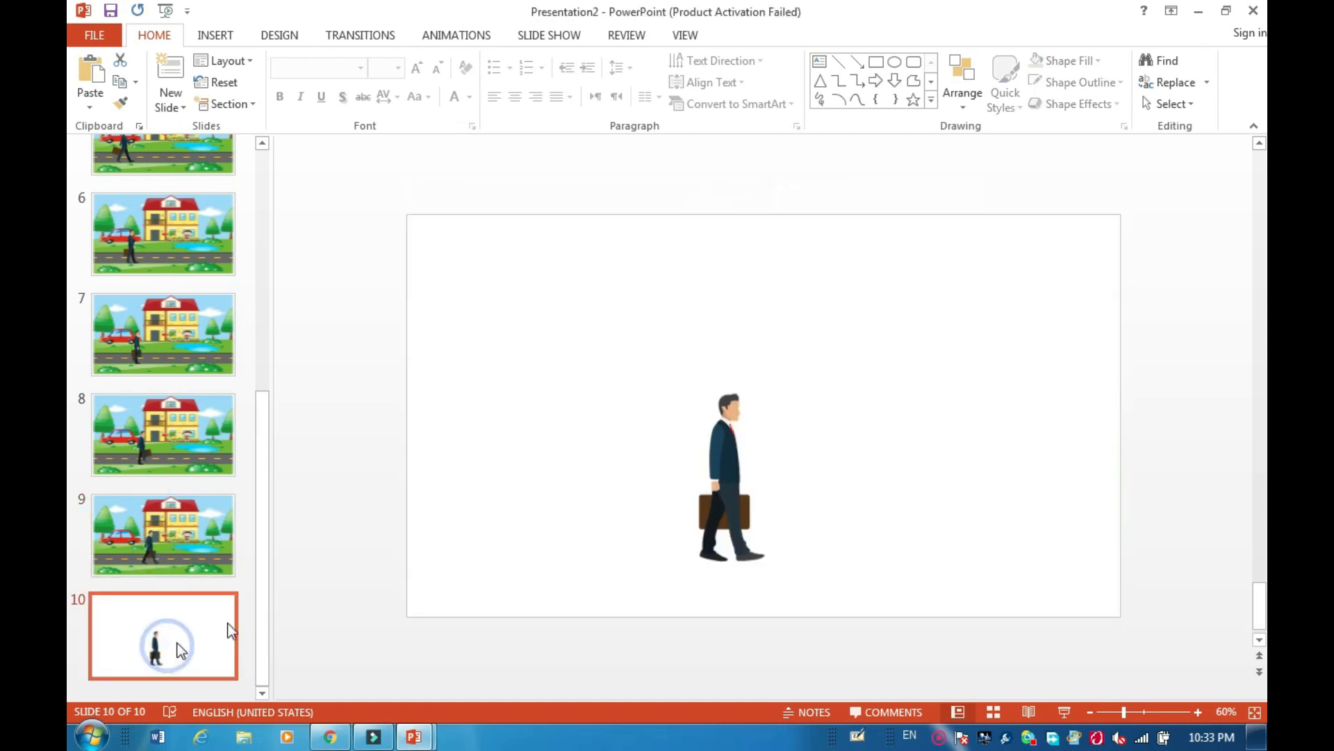
key("ctrl+v")
right_click(632, 423)
mouse_move(731, 286)
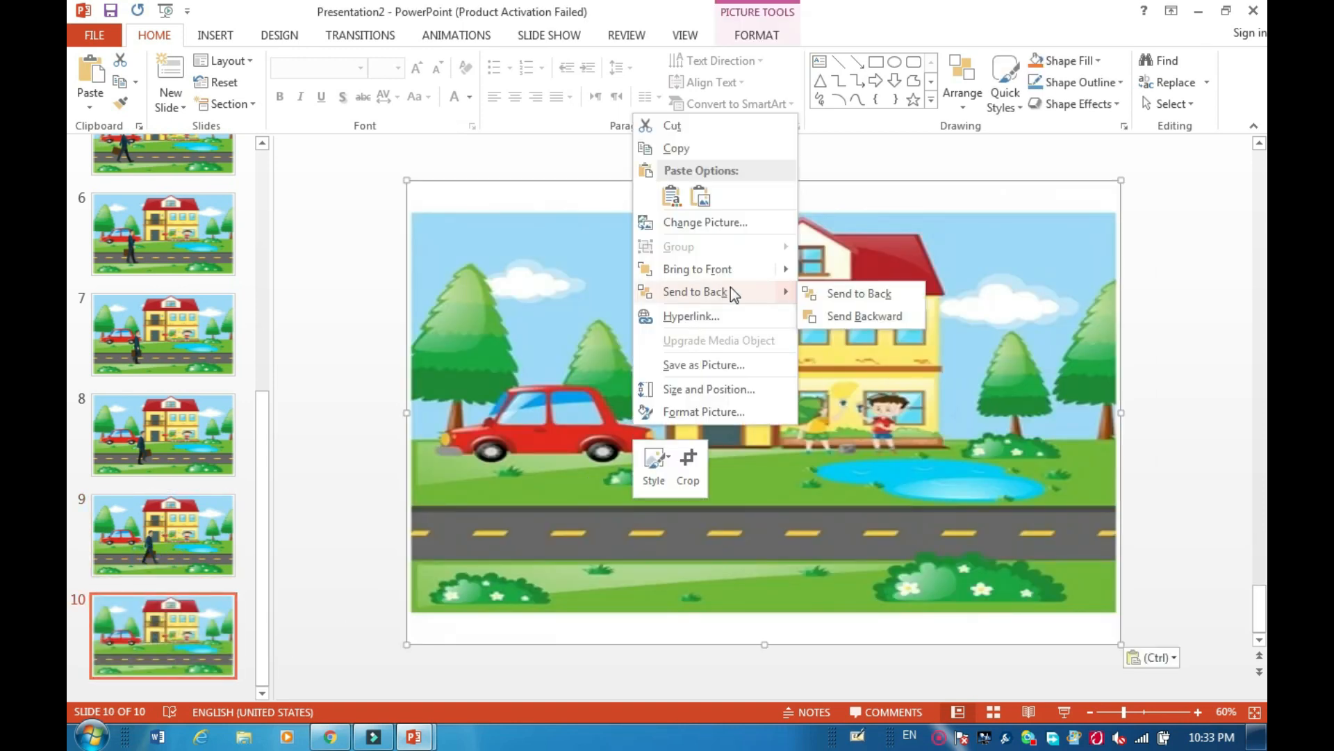
left_click(818, 291)
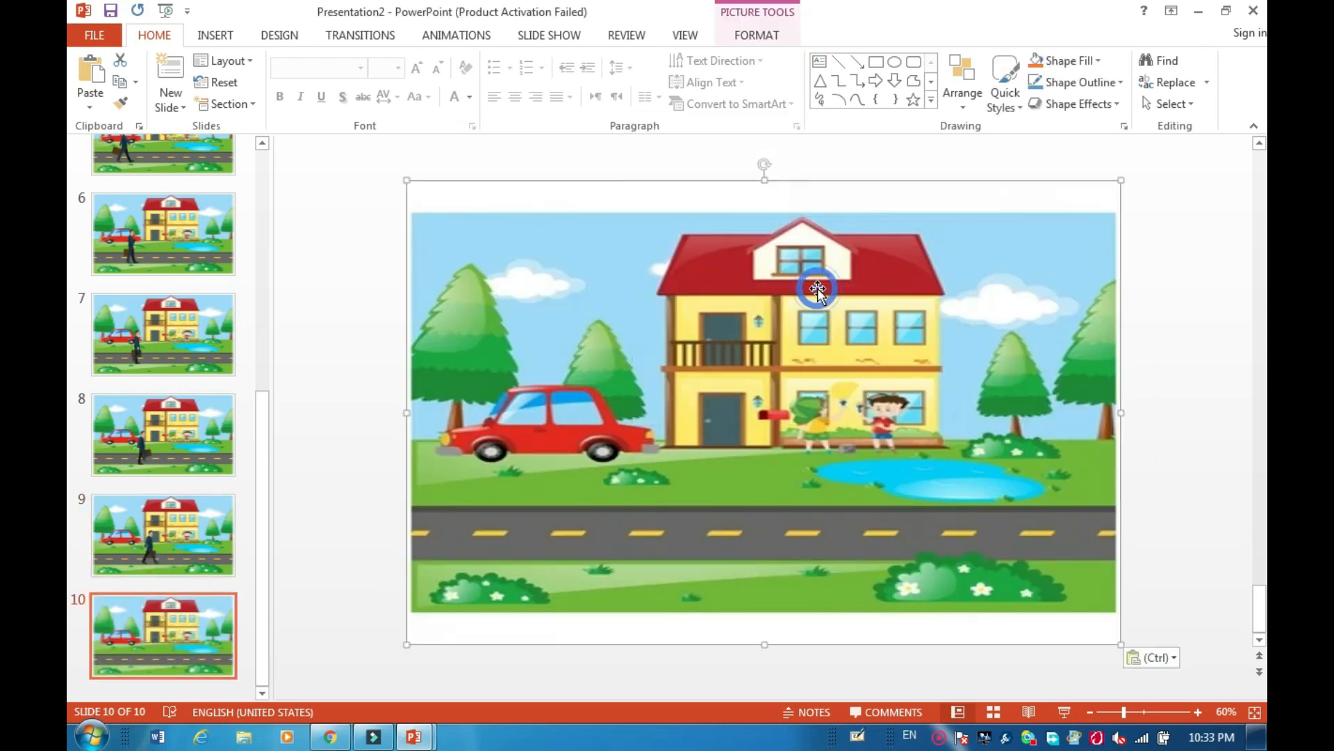
Add an eleventh slide with the Blank layout after slide 10 and return to slide 10
left_click(173, 97)
left_click(186, 335)
left_click(163, 535)
Switch to the first presentation and shift the walk-pose sheet inside the crop frame to the third pose in the upper row
mouse_move(406, 737)
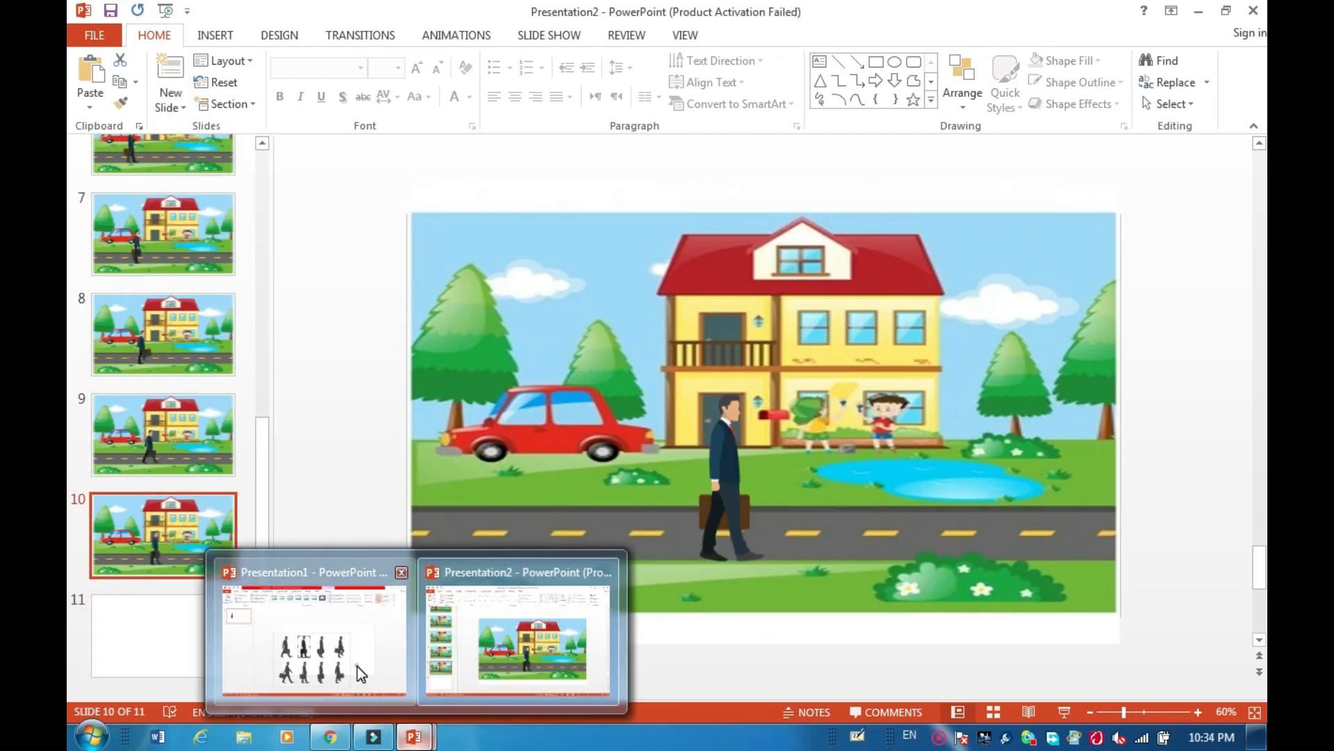
left_click(358, 670)
left_click_drag(640, 420, 580, 424)
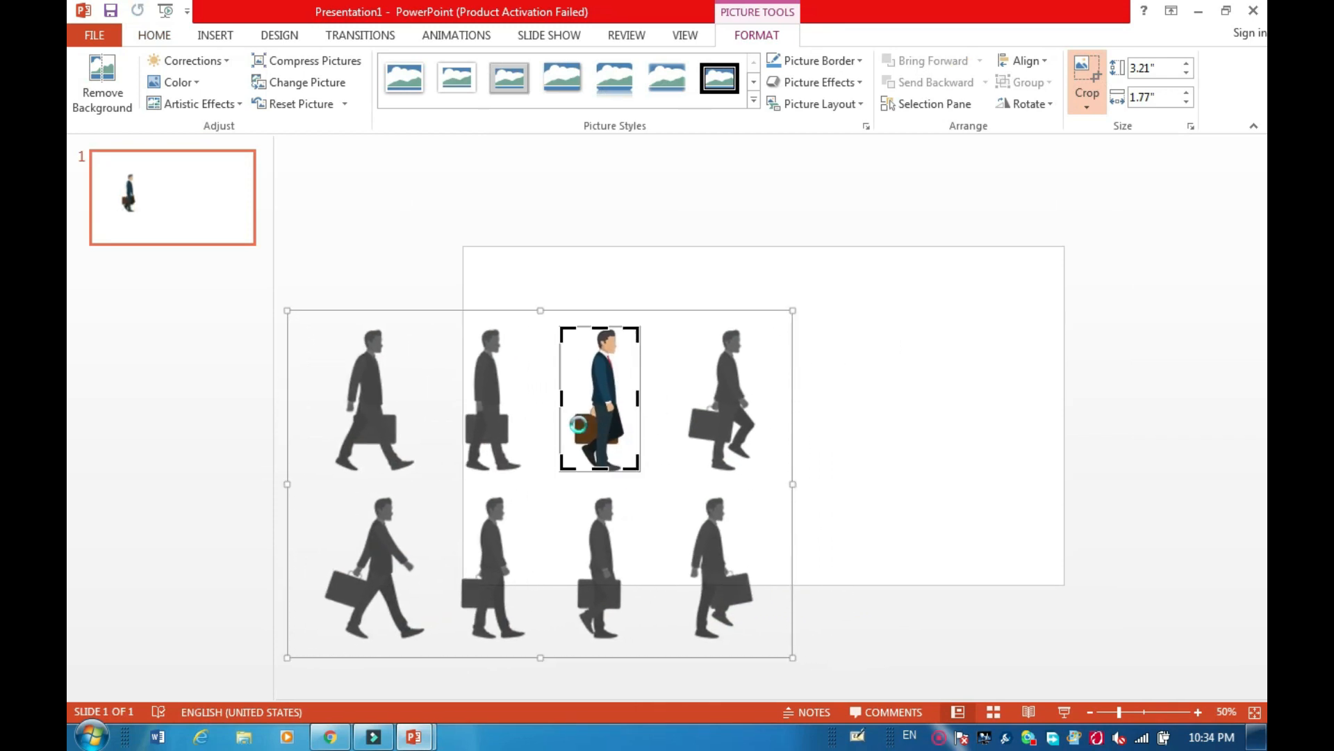
Copy the third pose slightly ahead of the man on slide 10 in the second presentation and transfer it to the same position on slide 11
mouse_move(406, 737)
left_click(575, 603)
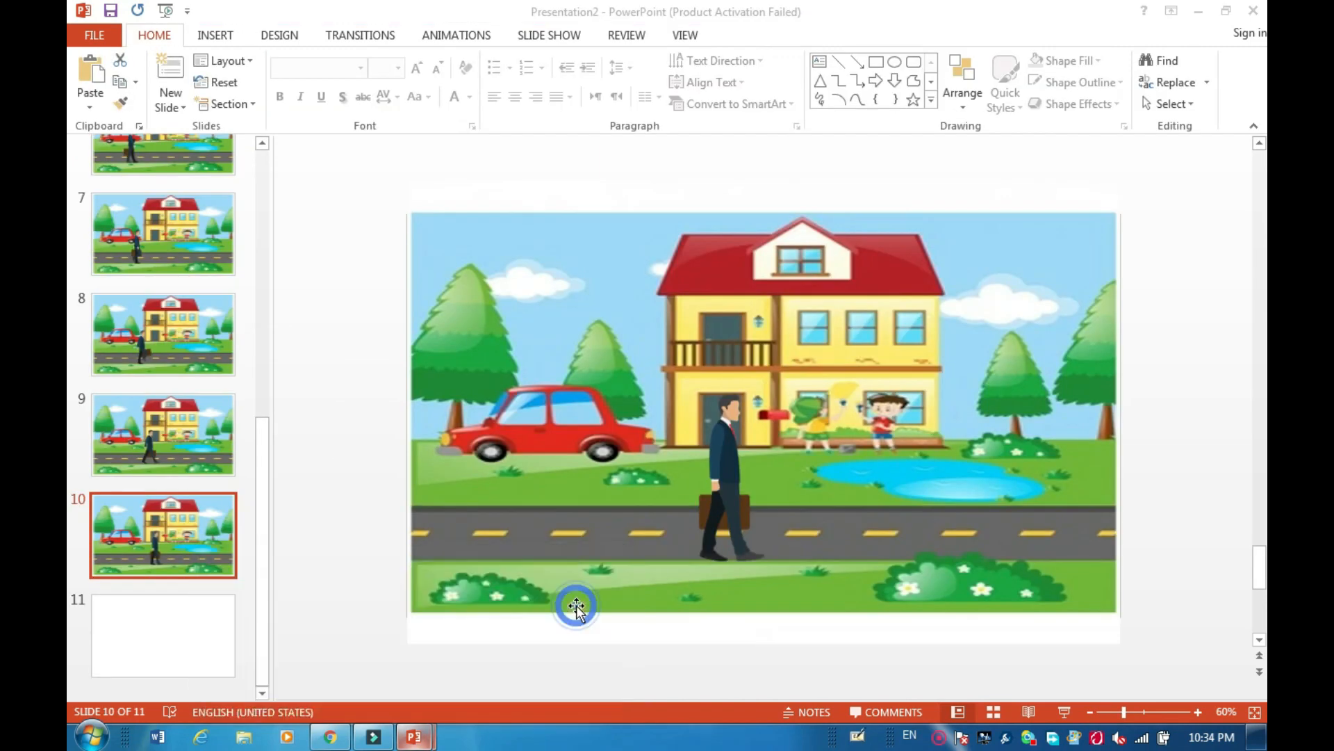
key("ctrl+v")
left_click_drag(610, 422, 734, 493)
left_click(143, 640)
key("ctrl+v")
Copy the street picture from slide 10 onto slide 11 and send it to the back, behind the third-pose man
left_click(179, 551)
left_click(501, 455)
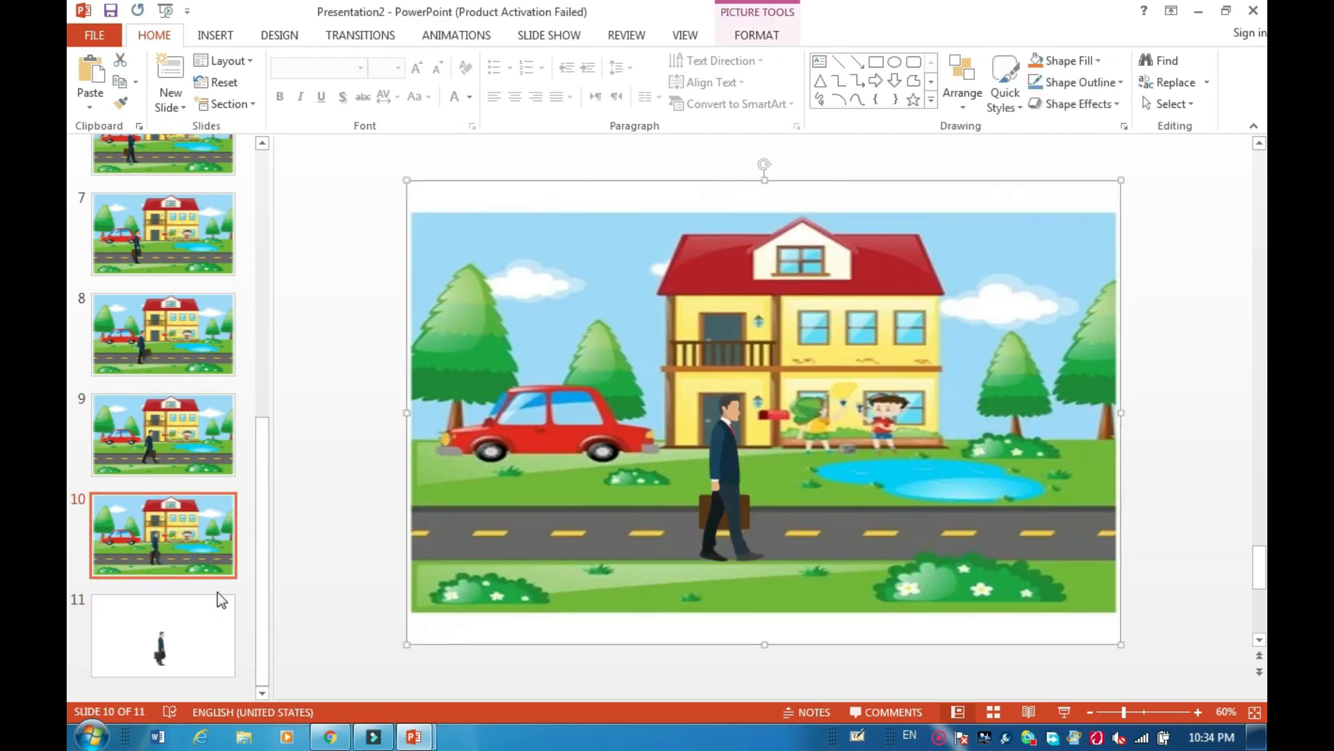
left_click(191, 617)
key("ctrl+v")
double_click(423, 470)
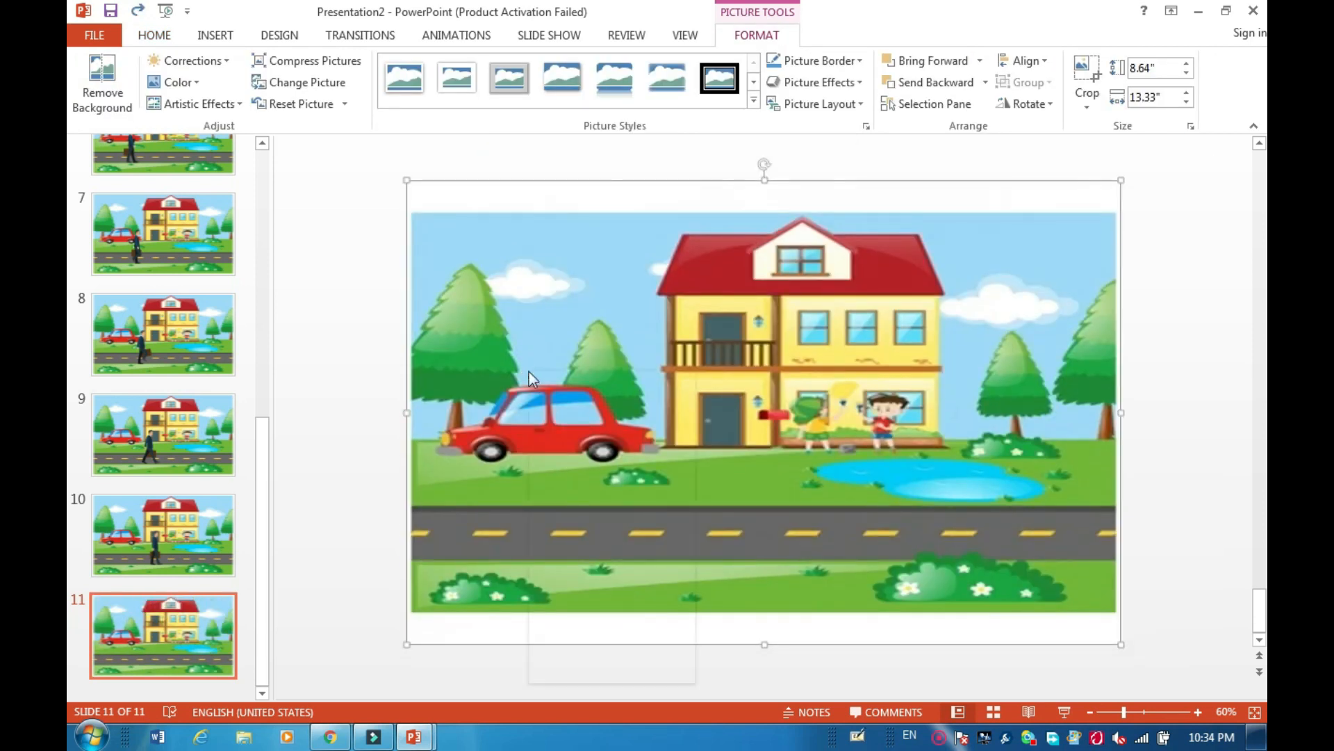
right_click(530, 372)
mouse_move(658, 551)
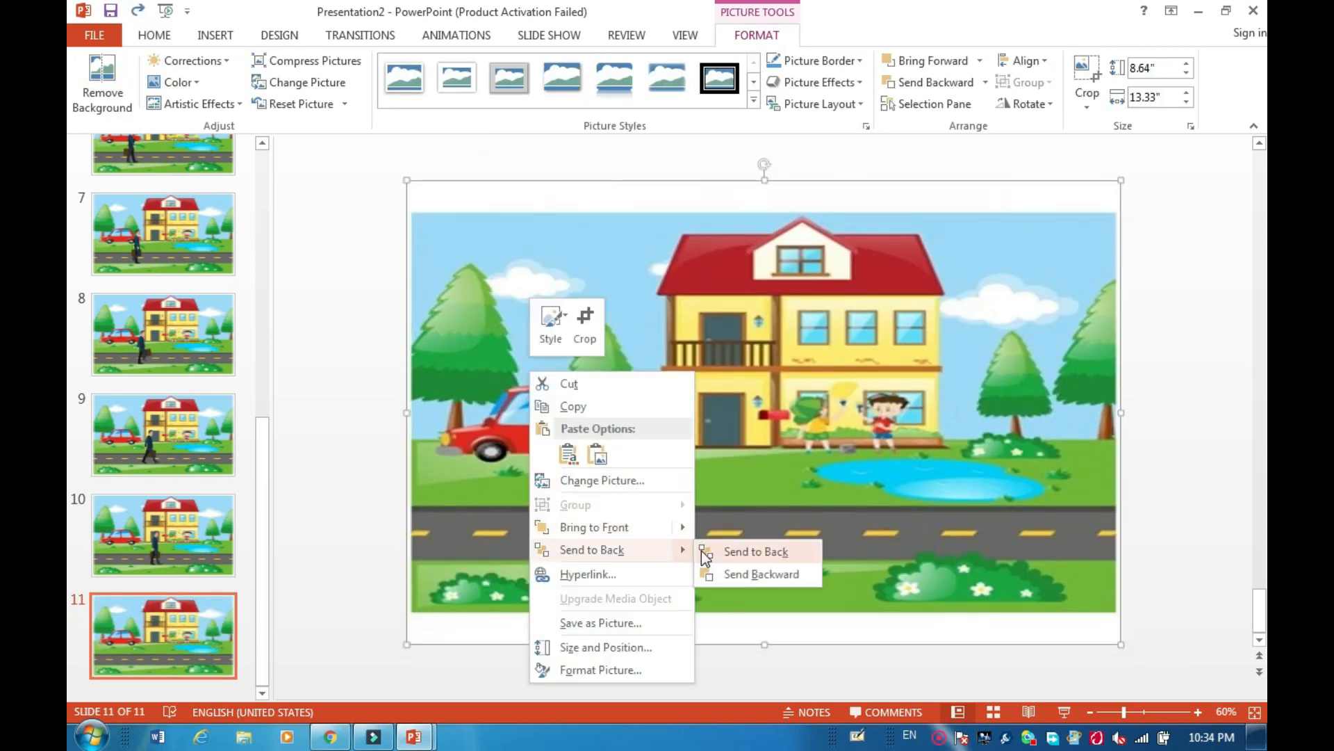
left_click(707, 551)
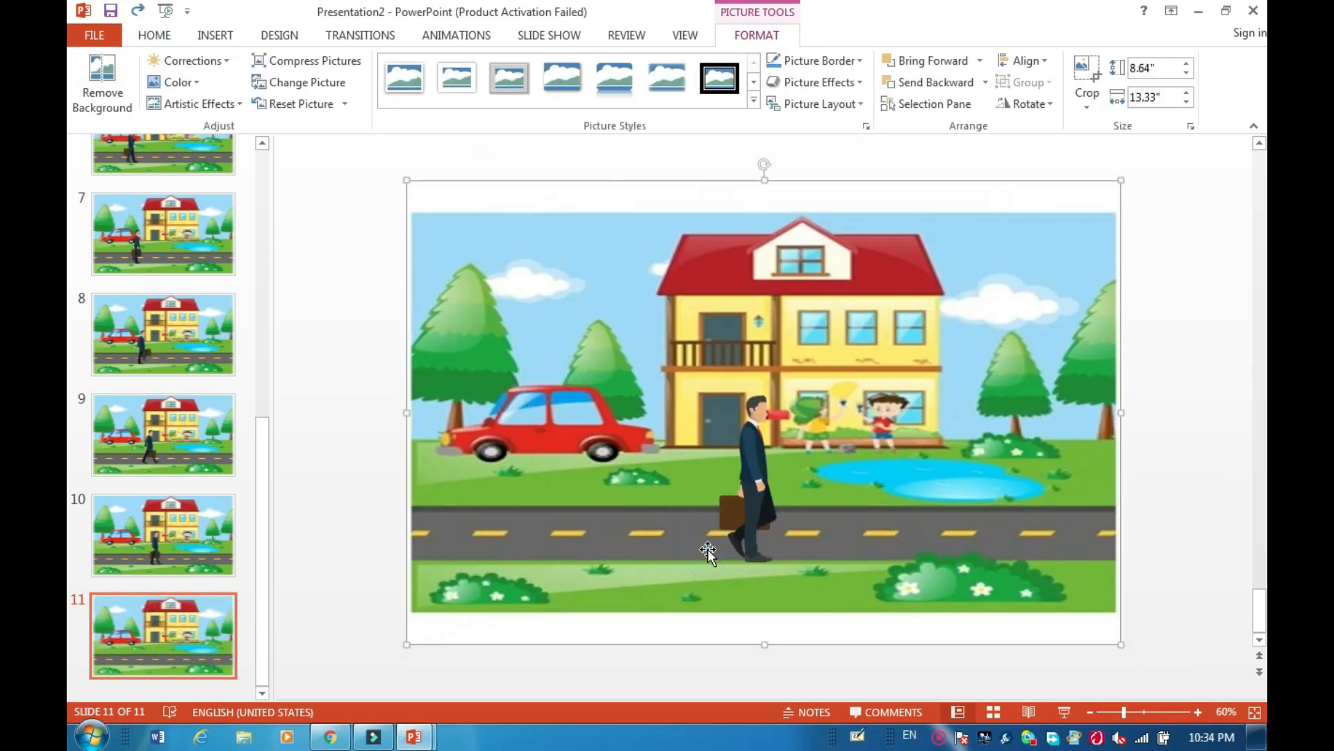
Add a twelfth slide with the Blank layout after slide 11 and return to slide 11
left_click(155, 36)
left_click(172, 104)
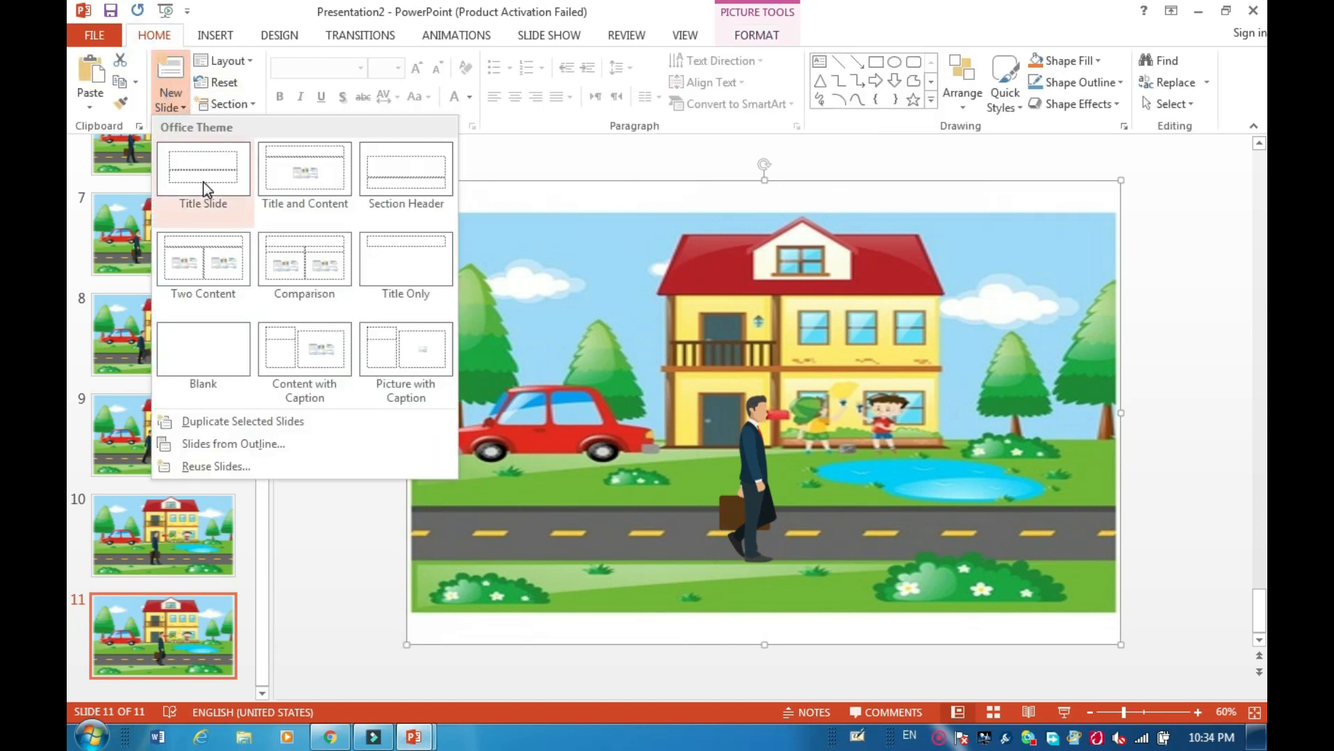
left_click(204, 341)
scroll(477, 634, "up", 1)
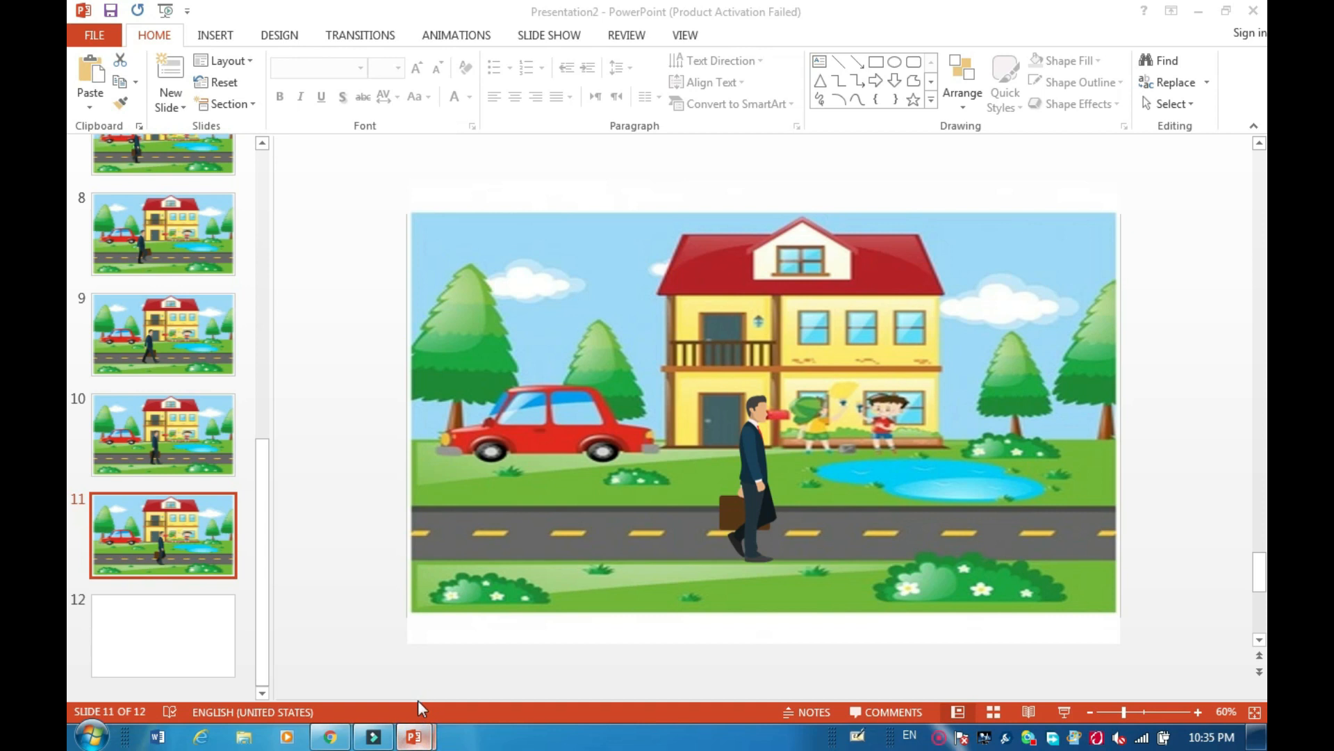
Switch to the first presentation and reframe the crop on the fourth pose in the upper row of the walk-pose sheet
mouse_move(414, 736)
left_click(380, 685)
left_click_drag(632, 419, 598, 426)
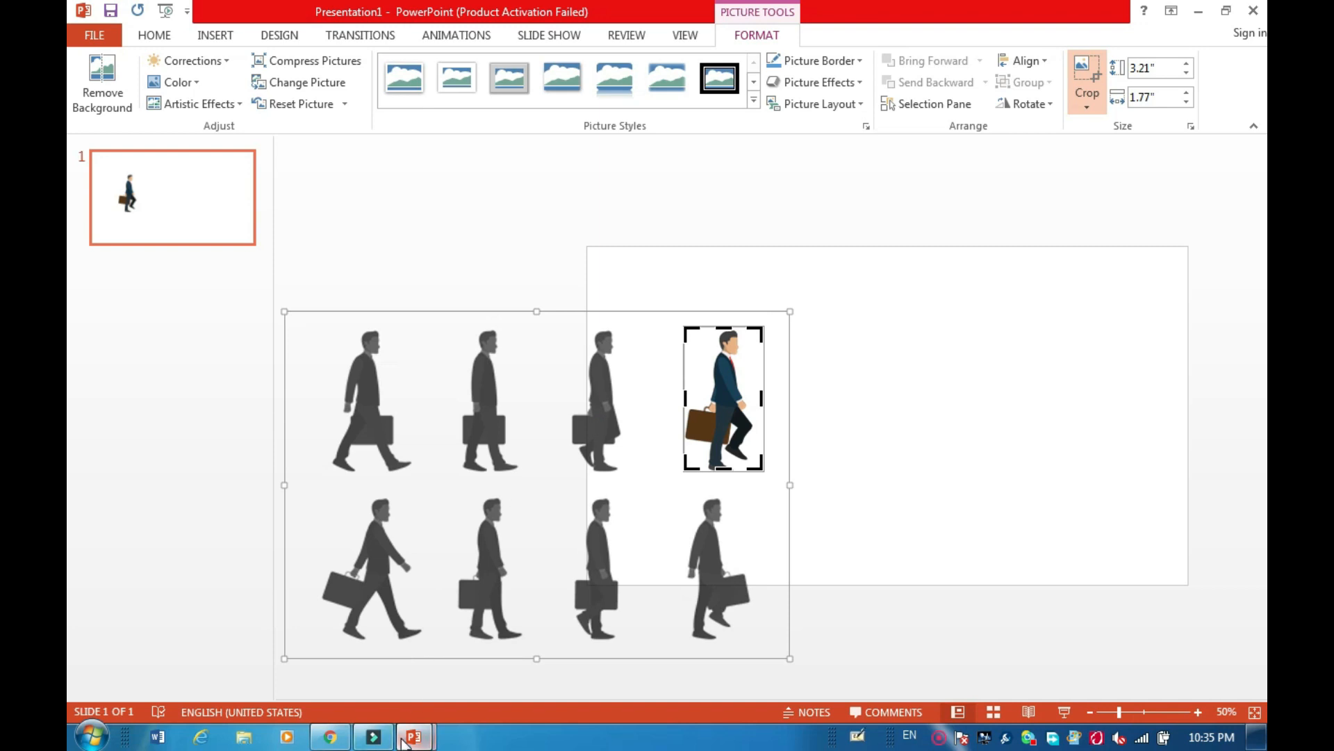
Copy the fourth pose slightly ahead of the man on slide 11 in the second presentation and transfer it to the same position on slide 12
mouse_move(410, 738)
left_click(524, 605)
key("ctrl+v")
left_click_drag(587, 421, 790, 497)
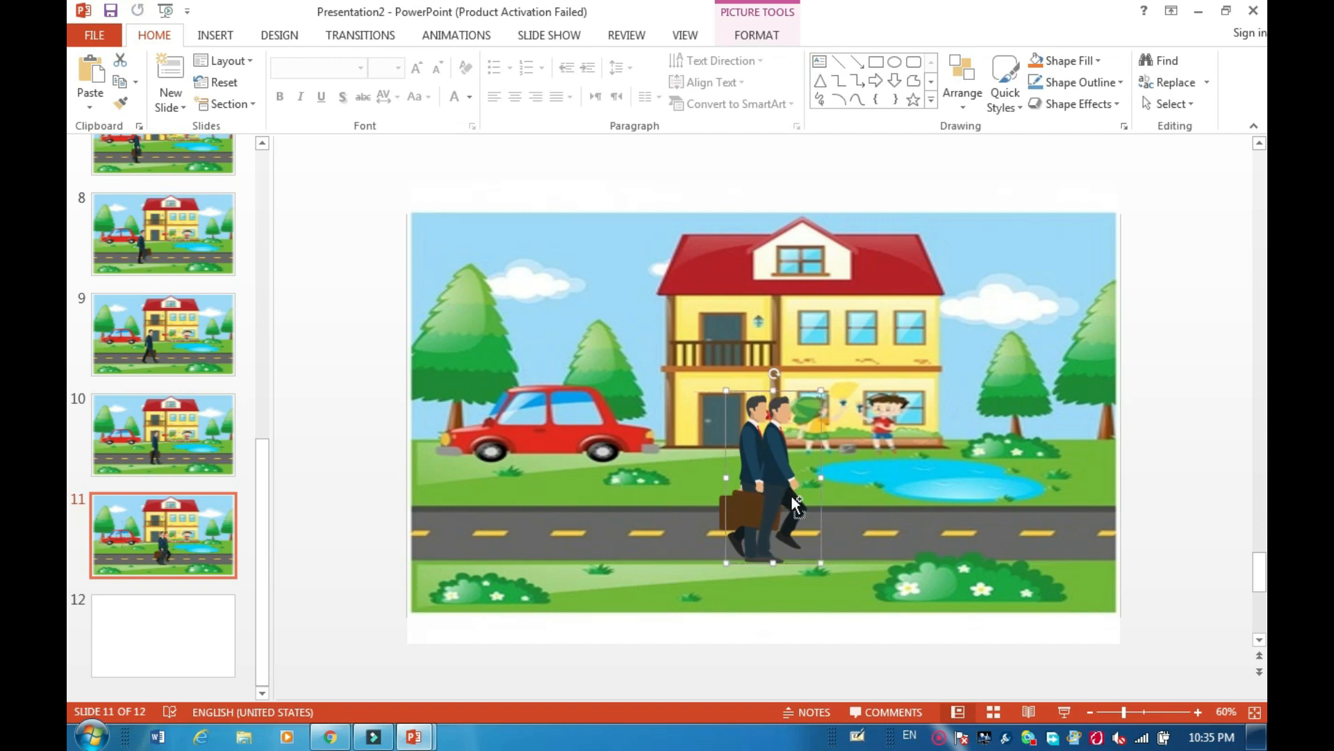
key("ctrl+x")
left_click(165, 628)
key("ctrl+v")
Copy the street picture from slide 11 onto slide 12 and send it to the back, behind the fourth-pose man
left_click(169, 553)
left_click(577, 452)
key("ctrl+v")
key("ctrl+z")
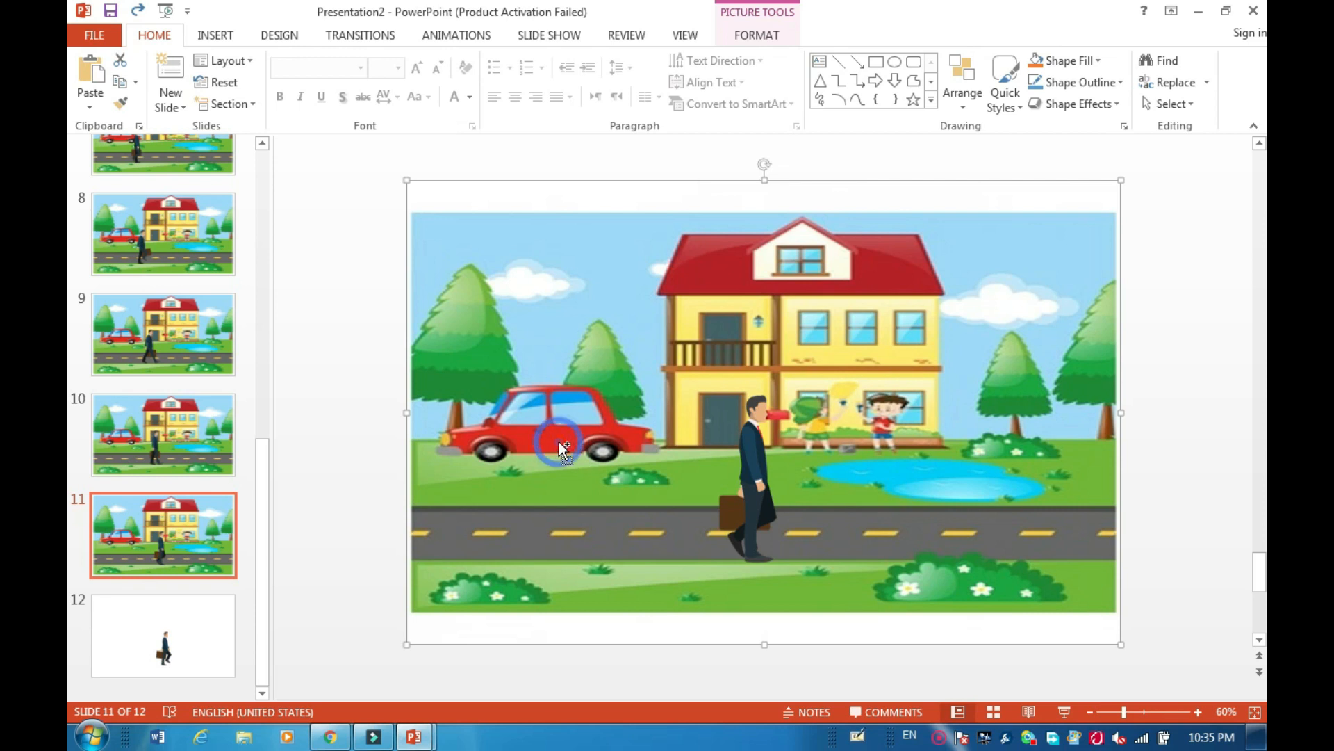
left_click(223, 626)
key("ctrl+v")
right_click(576, 440)
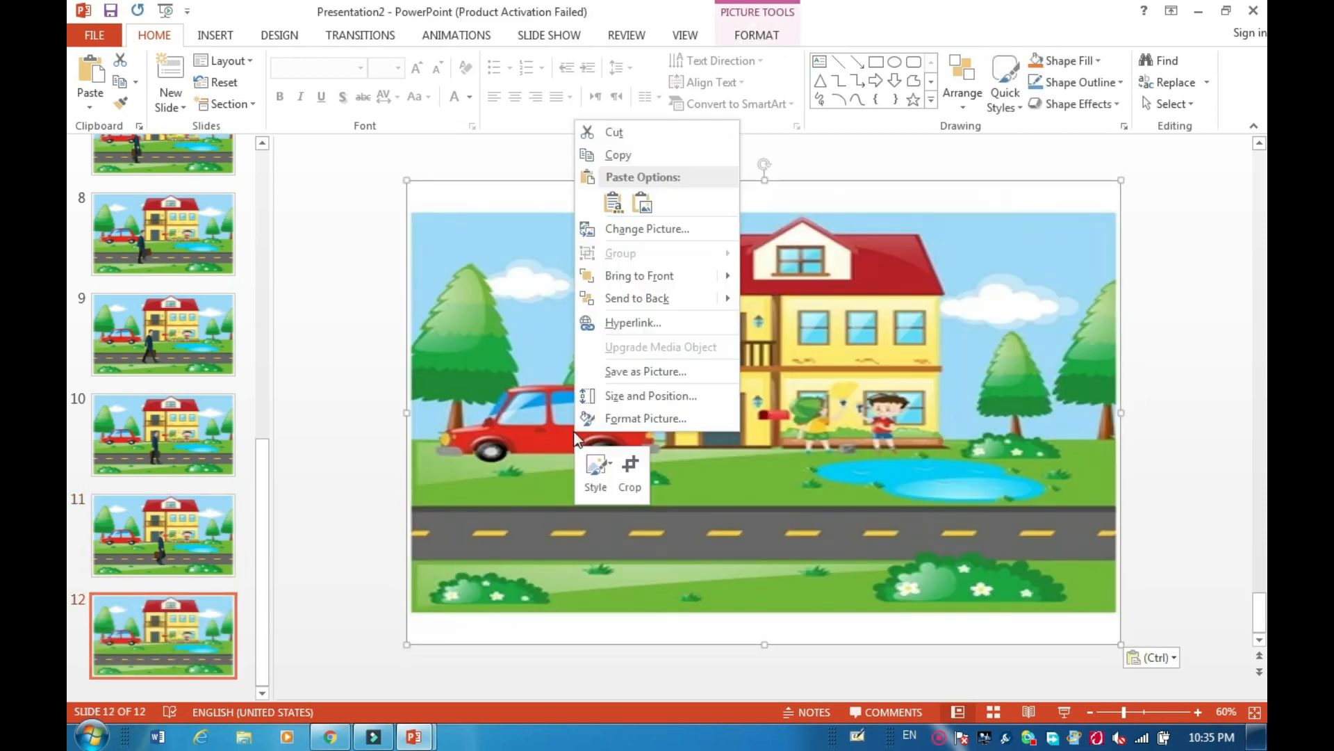
mouse_move(681, 301)
left_click(797, 301)
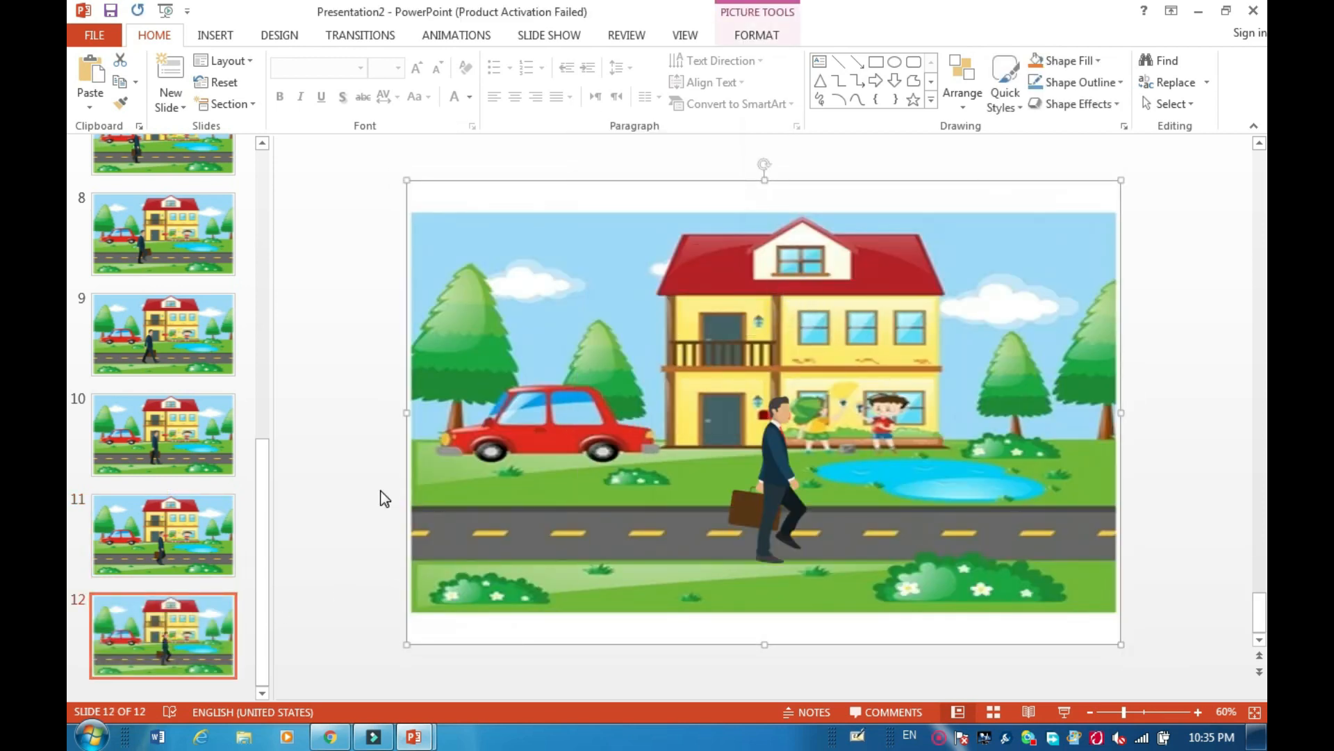
Add two slides with the Blank layout, 13 and 14, after slide 12 and return to slide 12
left_click(174, 110)
left_click(182, 341)
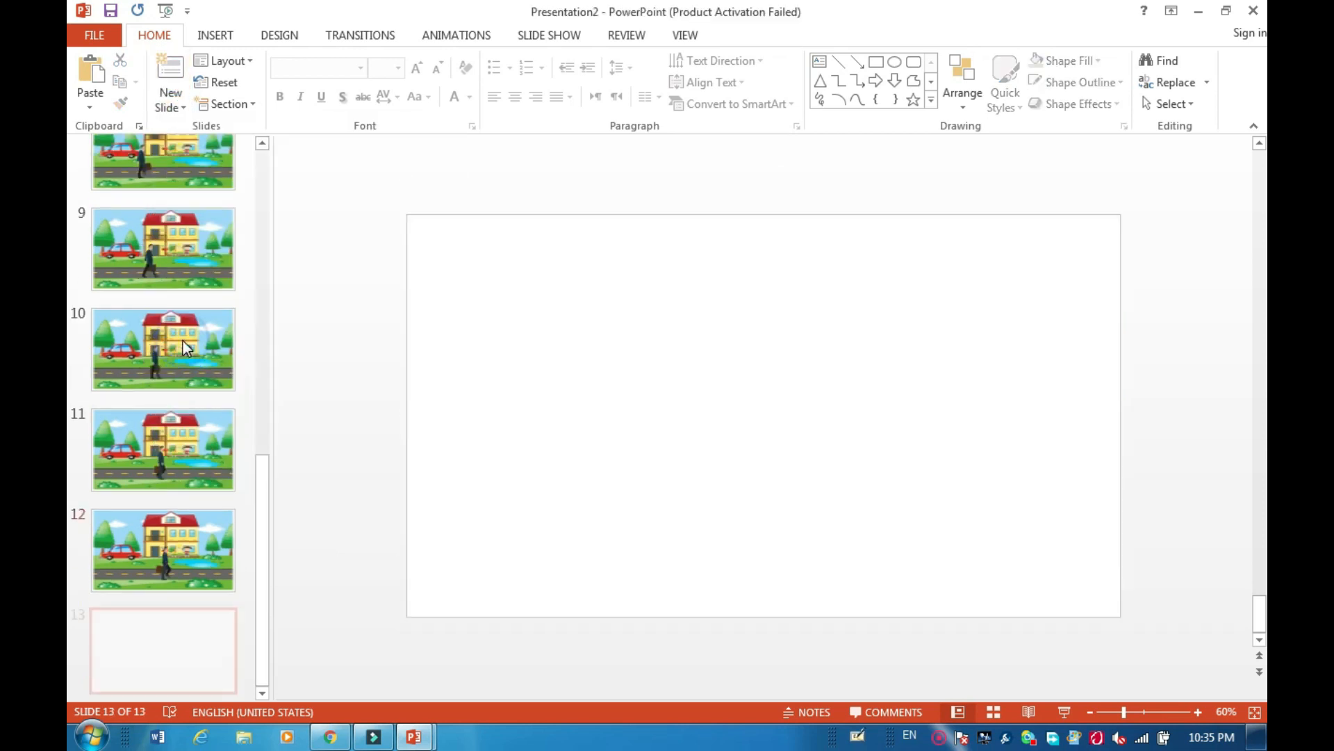
left_click(172, 106)
left_click(186, 360)
left_click(162, 503)
left_click(186, 444)
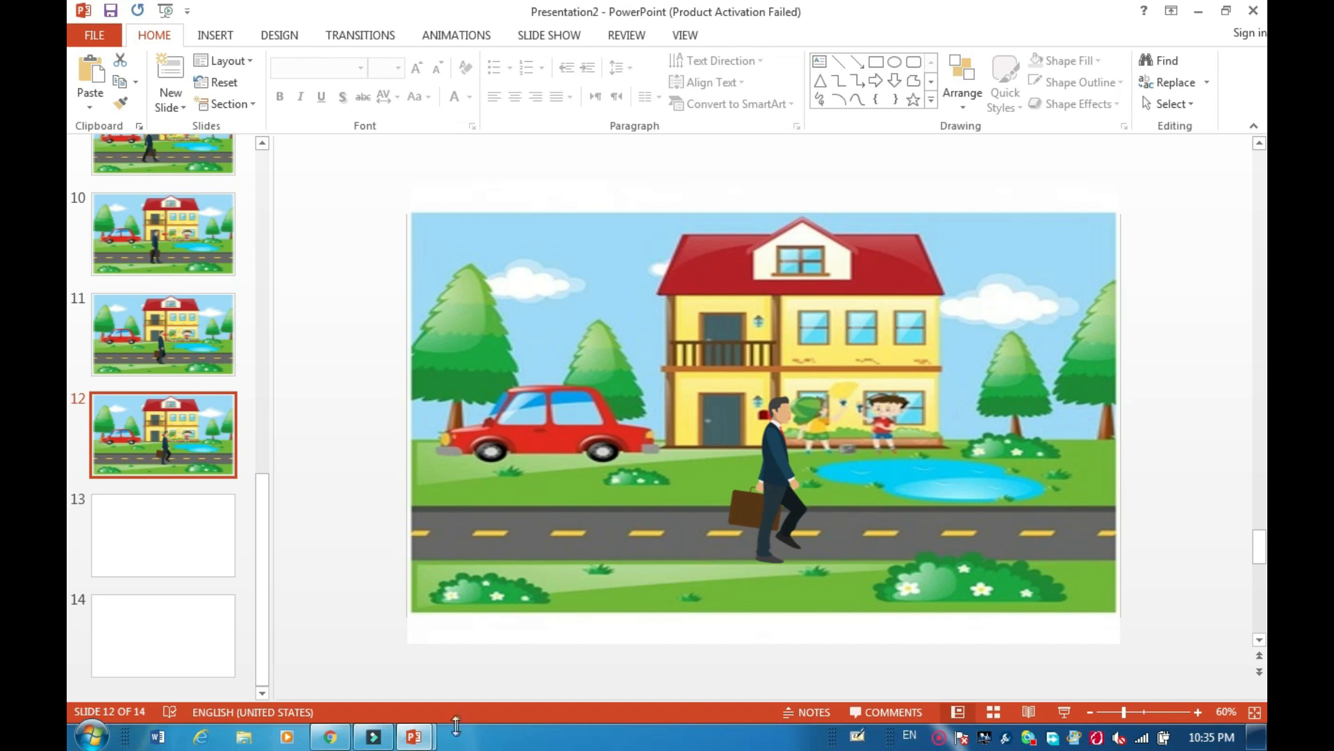
Switch to the first presentation and reframe the crop on the fifth pose, the first in the lower row, 2.17" wide
mouse_move(438, 738)
left_click(345, 659)
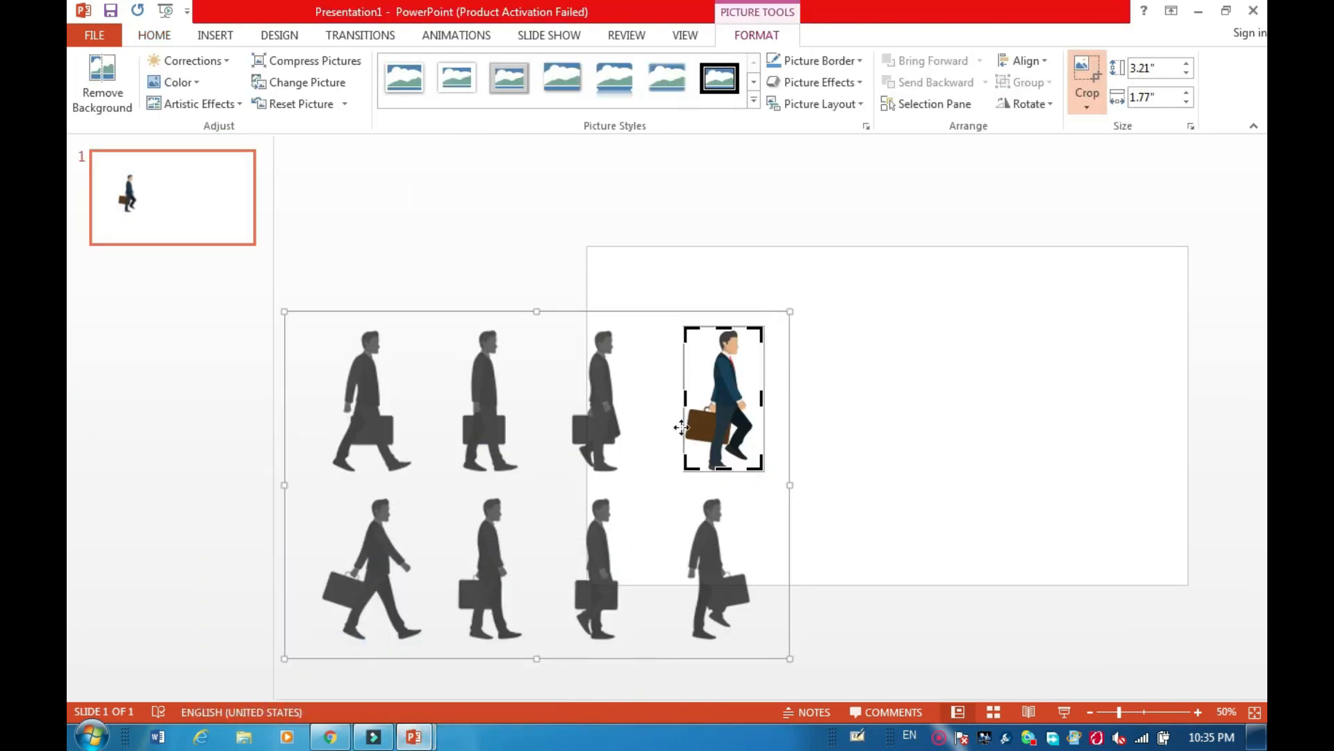
left_click_drag(361, 581, 542, 404)
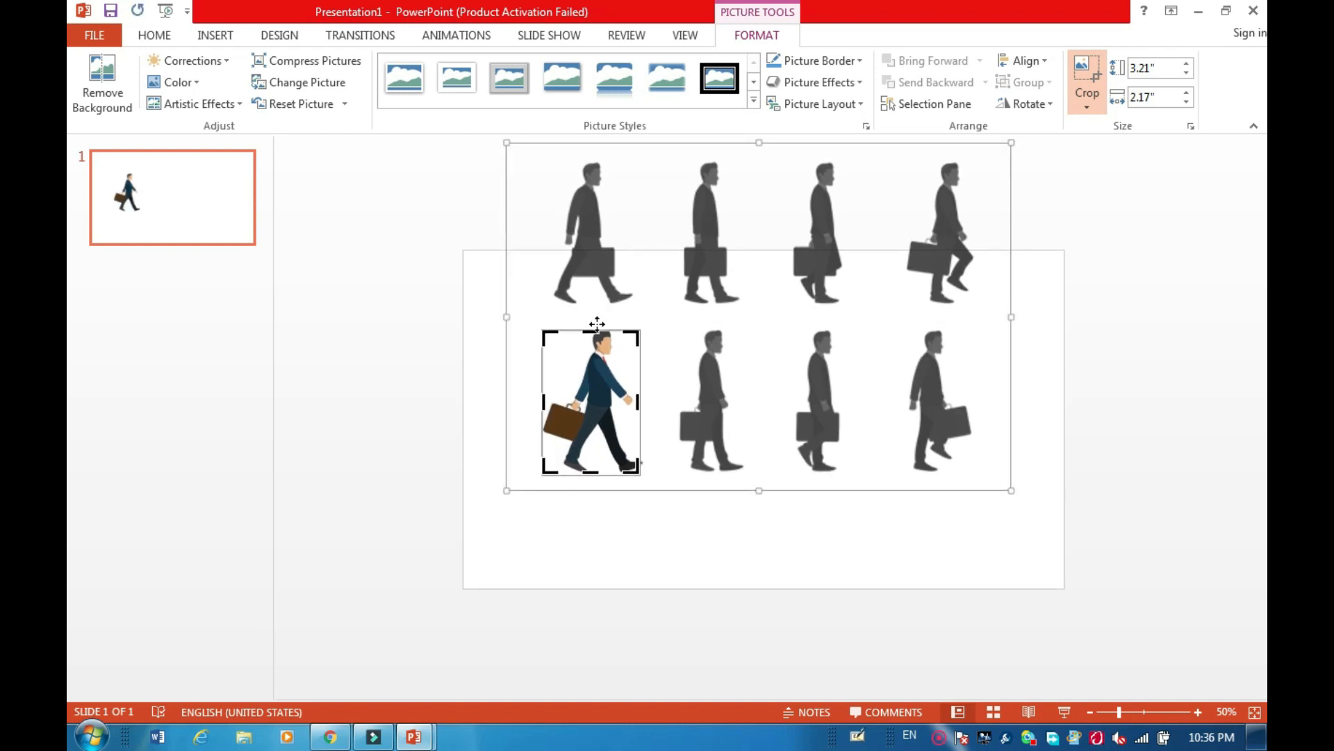
Copy the fifth pose slightly ahead of the man on slide 12 in the second presentation and transfer it to the same position on slide 13
mouse_move(415, 742)
left_click(528, 644)
key("ctrl+v")
left_click_drag(583, 406, 811, 485)
key("ctrl+x")
left_click(233, 509)
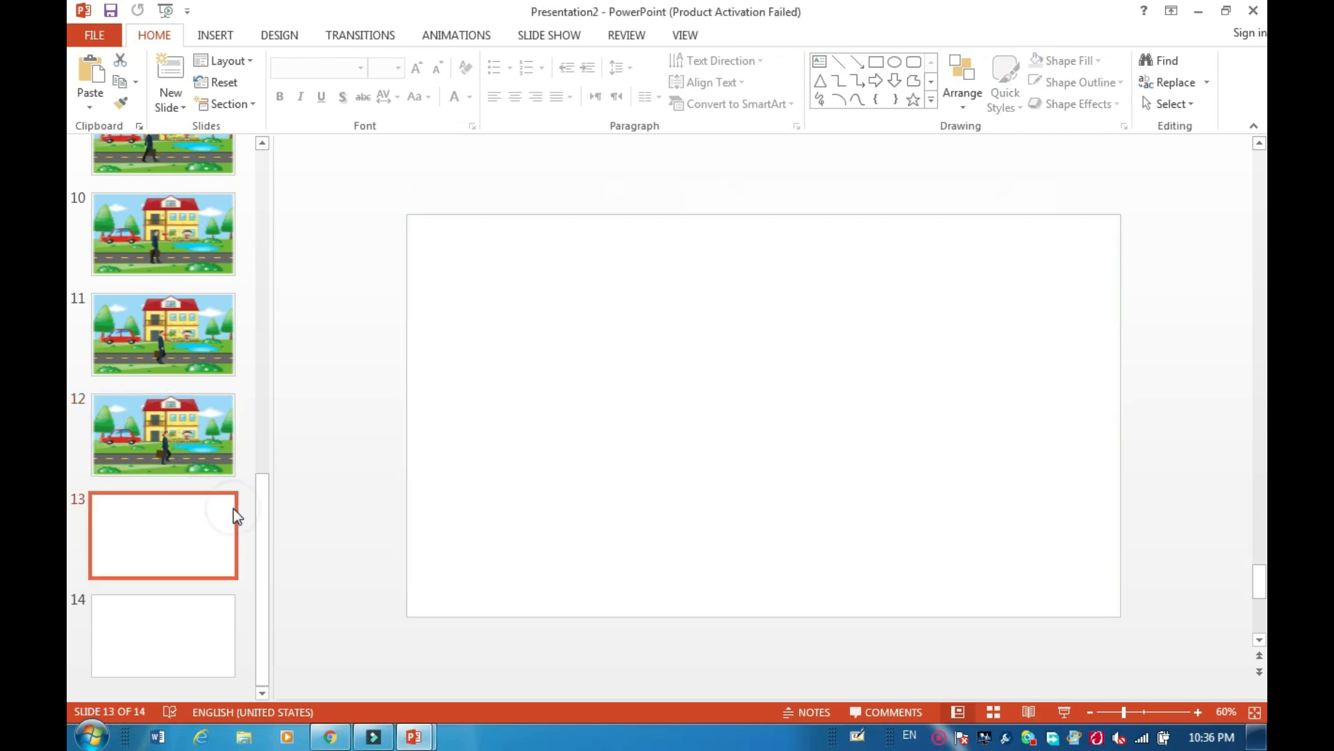
key("ctrl+v")
Copy the street picture from slide 12 onto slide 13 and send it to the back, behind the fifth-pose man
left_click(211, 452)
left_click(574, 377)
left_click_drag(149, 531, 574, 363)
left_click(631, 289)
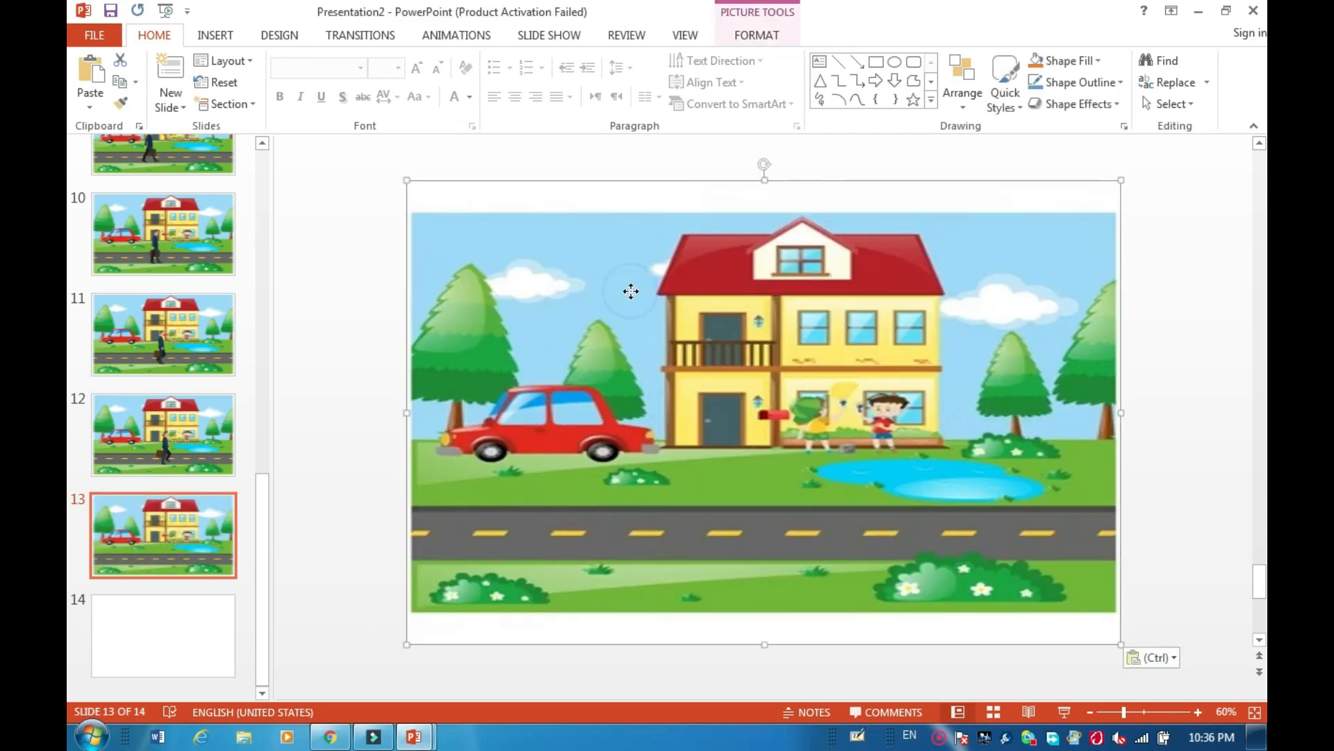
right_click(631, 289)
mouse_move(735, 475)
left_click(843, 471)
left_click(224, 619)
left_click(197, 531)
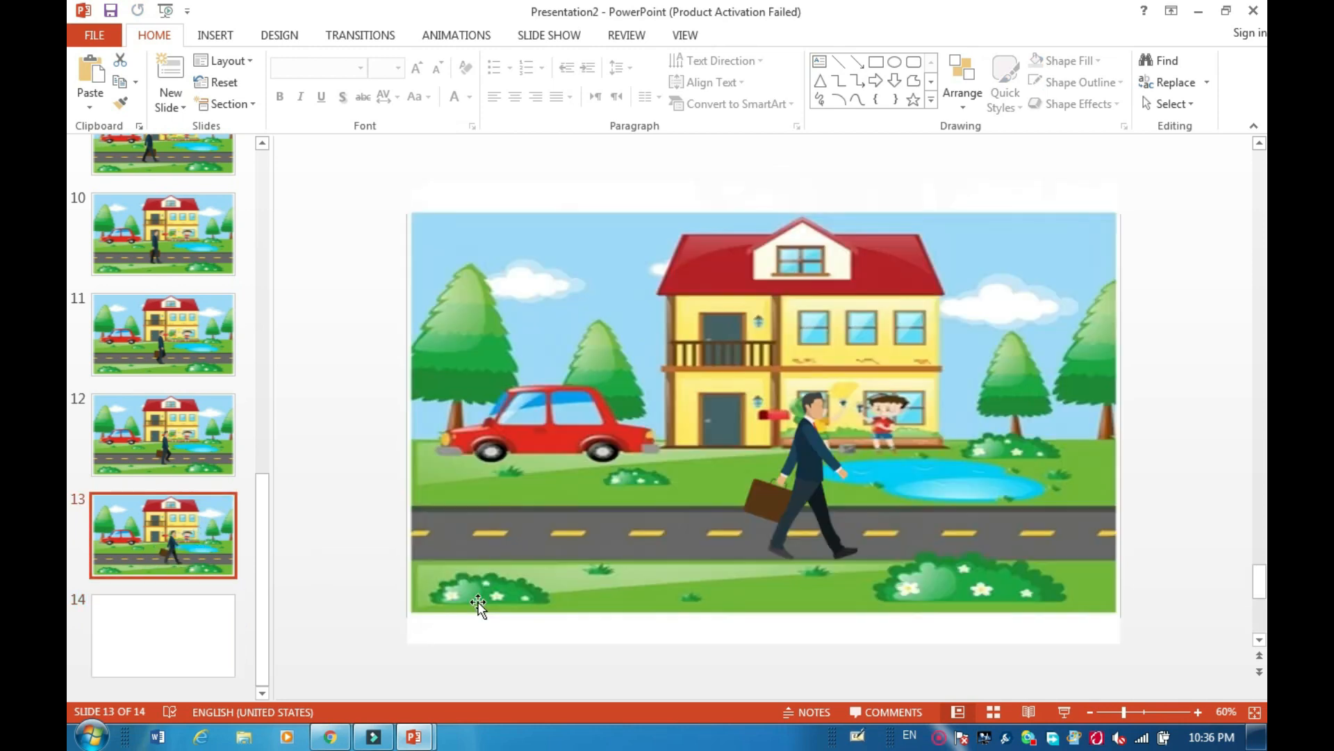
Switch to the first presentation and reframe the crop on the sixth pose, the second in the lower row, 1.5" wide
mouse_move(405, 744)
left_click(357, 621)
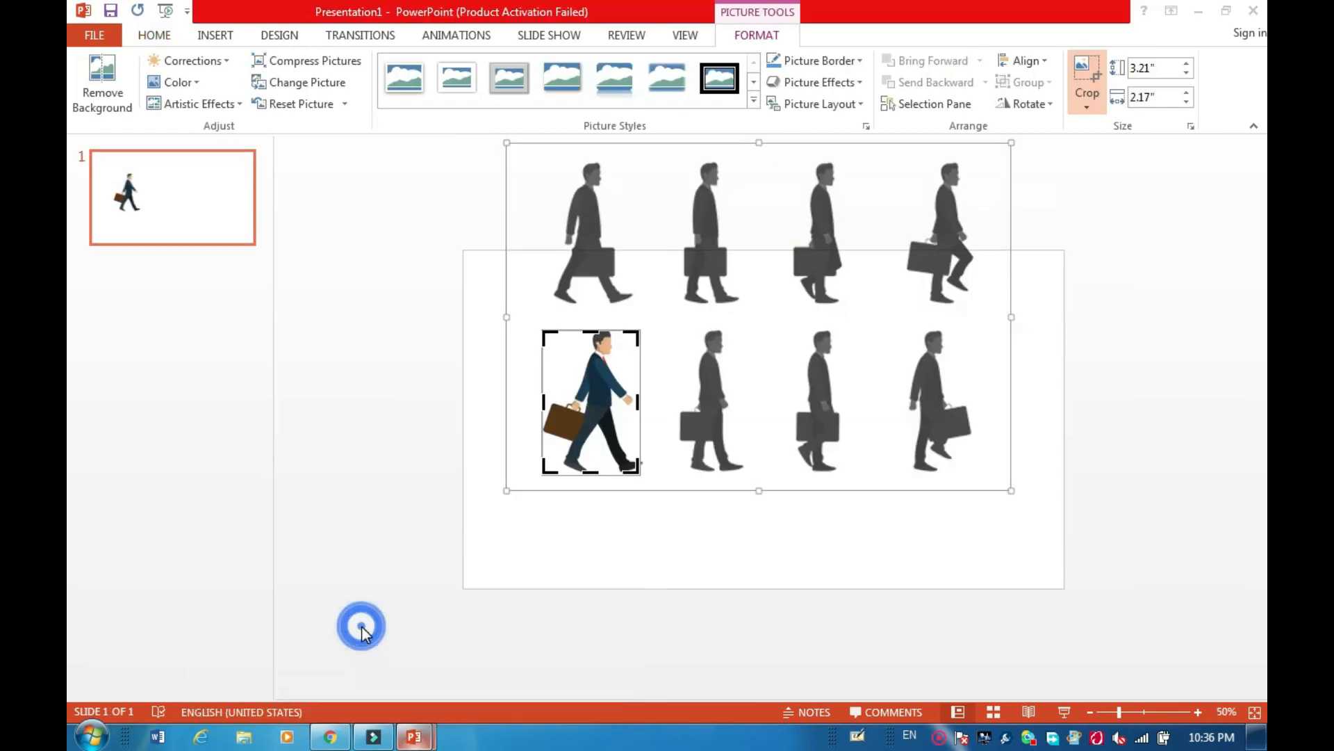
left_click_drag(727, 410, 601, 411)
left_click_drag(601, 407, 553, 401)
Copy the sixth pose slightly ahead of the man on slide 13 in the second presentation and transfer it to the same position on slide 14
mouse_move(410, 740)
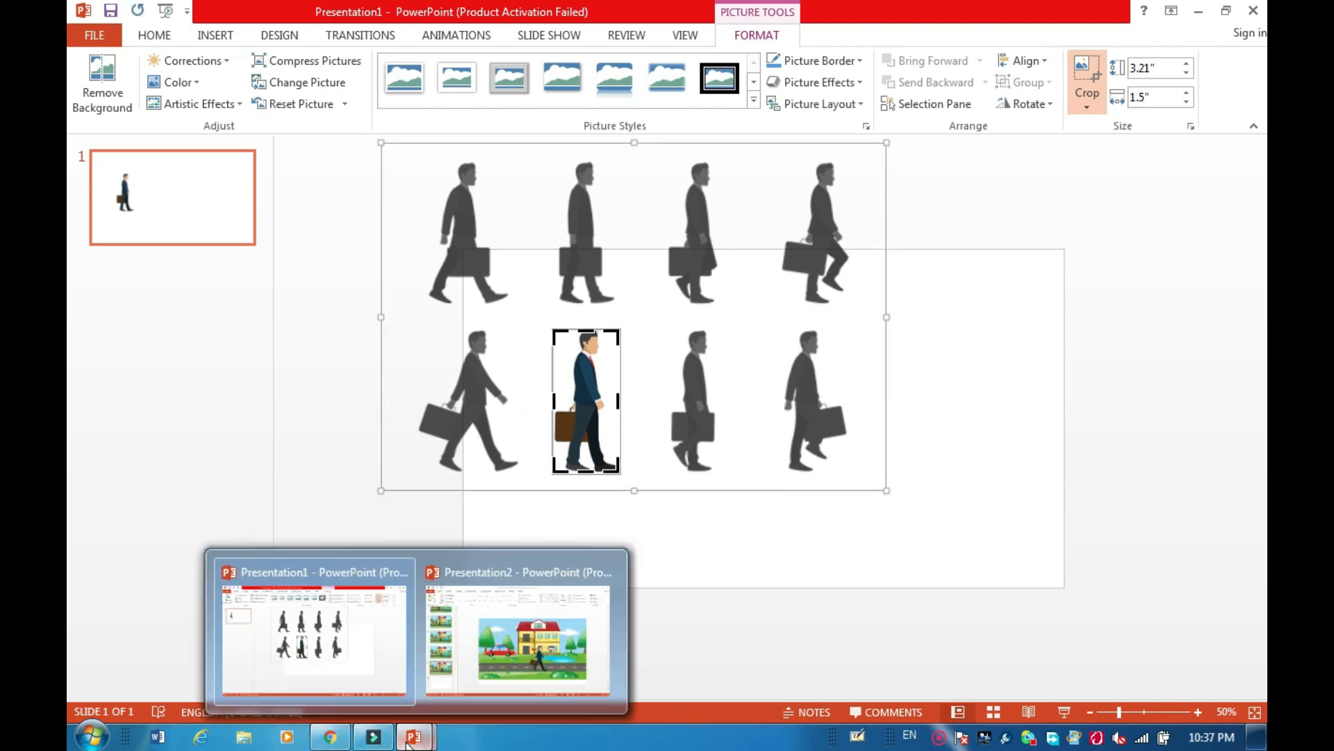
left_click(482, 678)
key("ctrl+v")
left_click_drag(568, 399, 842, 470)
key("ctrl+x")
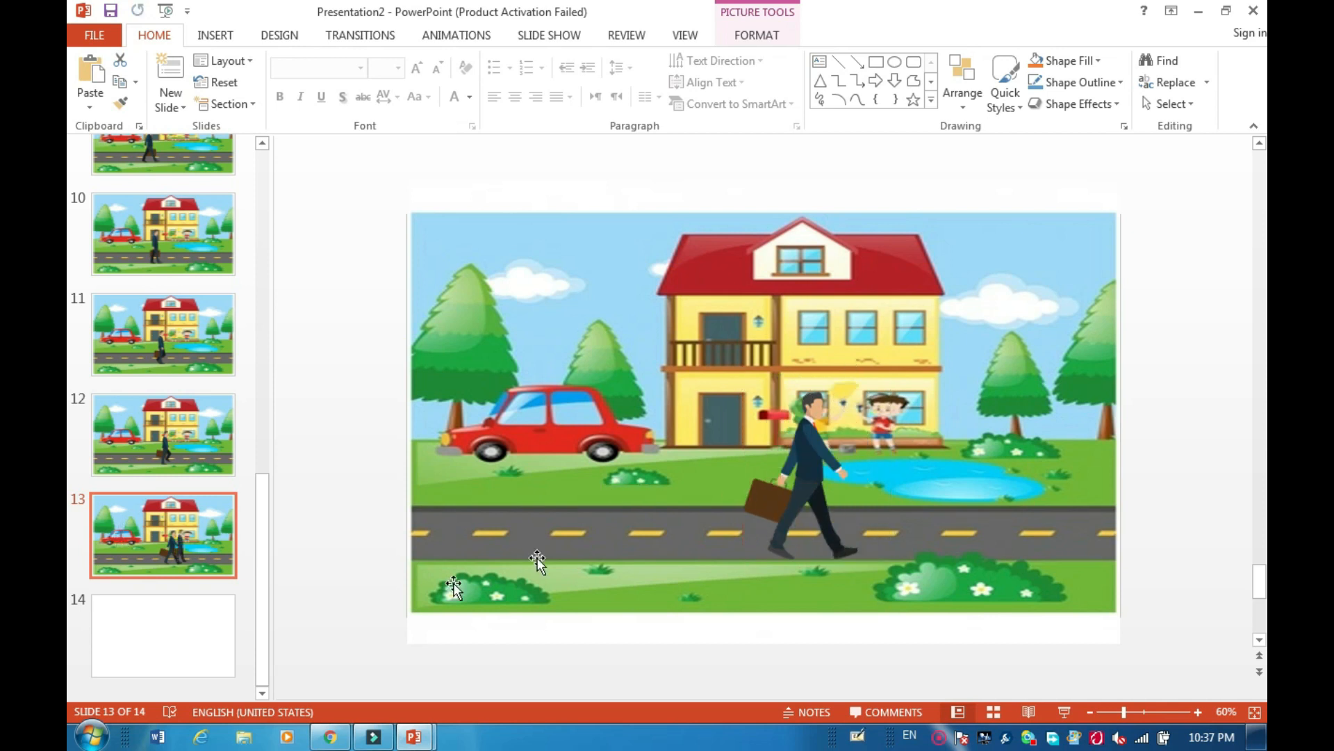
left_click(150, 636)
key("ctrl+v")
Copy the street picture from slide 13 onto slide 14 and send it to the back, behind the sixth-pose man
left_click(148, 557)
left_click(580, 481)
left_click(224, 631)
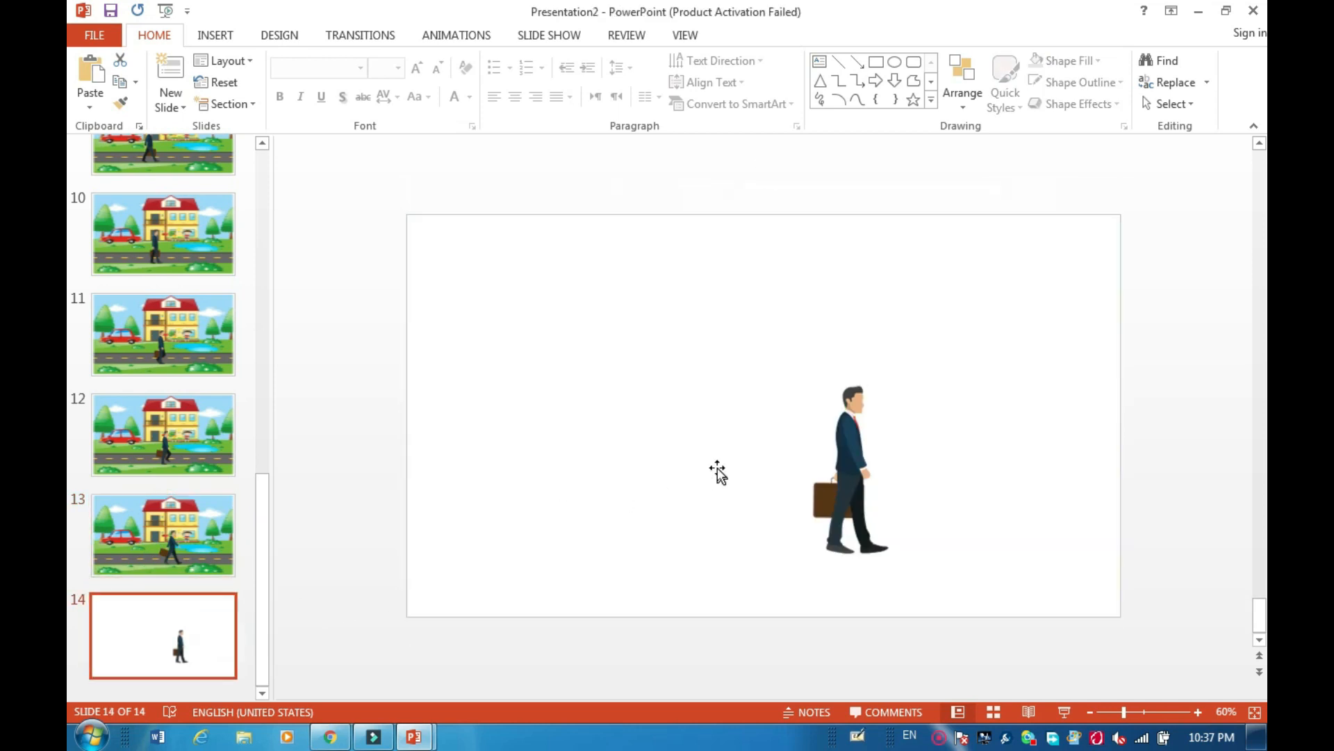
key("ctrl+v")
right_click(699, 418)
right_click(686, 321)
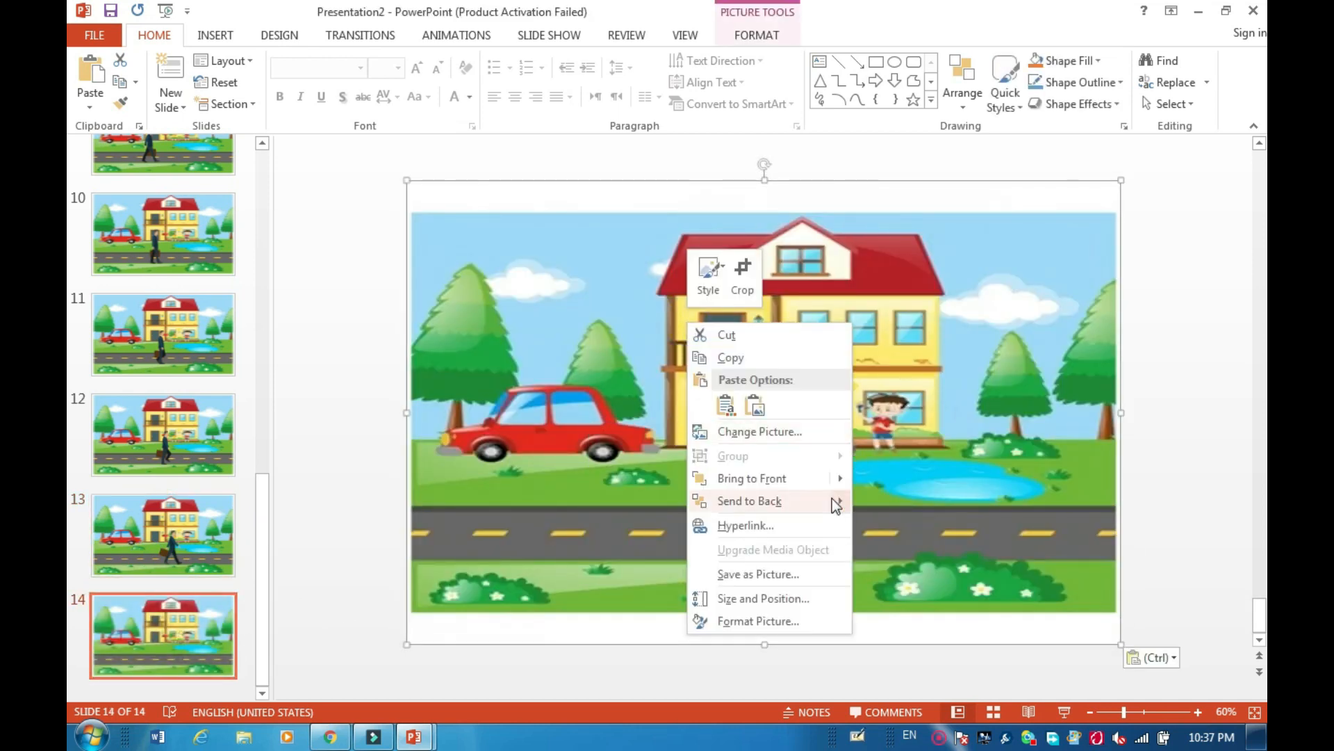
left_click(907, 501)
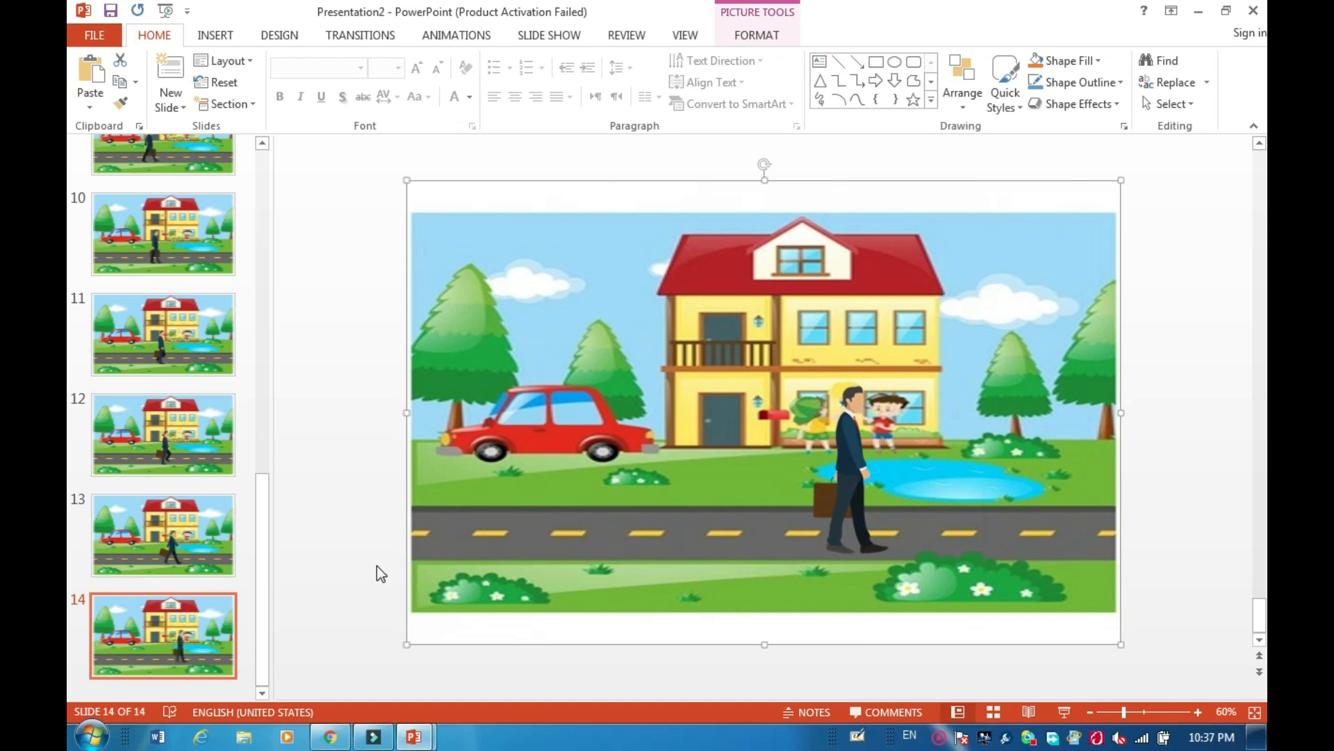
Add four slides with the Blank layout, 15 to 18, after slide 14 and return to slide 14
left_click(170, 107)
left_click(189, 365)
left_click(170, 107)
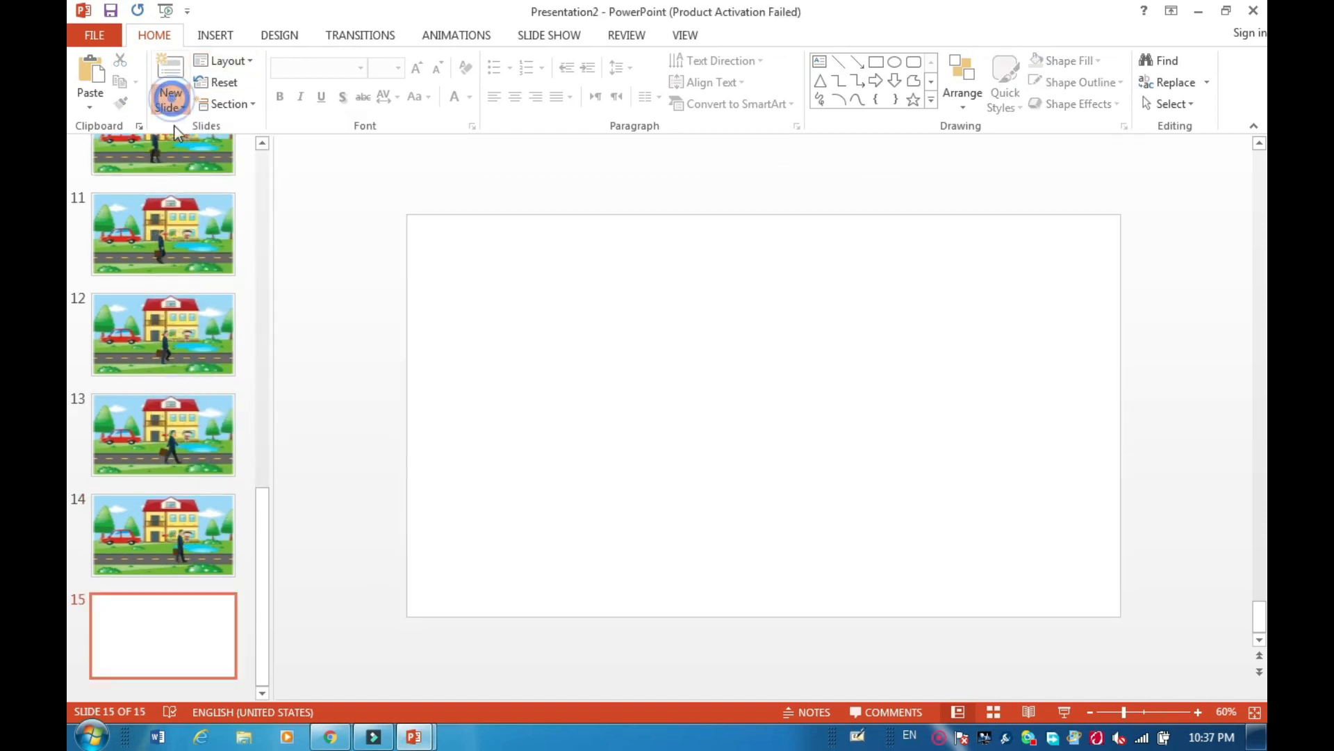
left_click(185, 341)
left_click(170, 107)
left_click(197, 359)
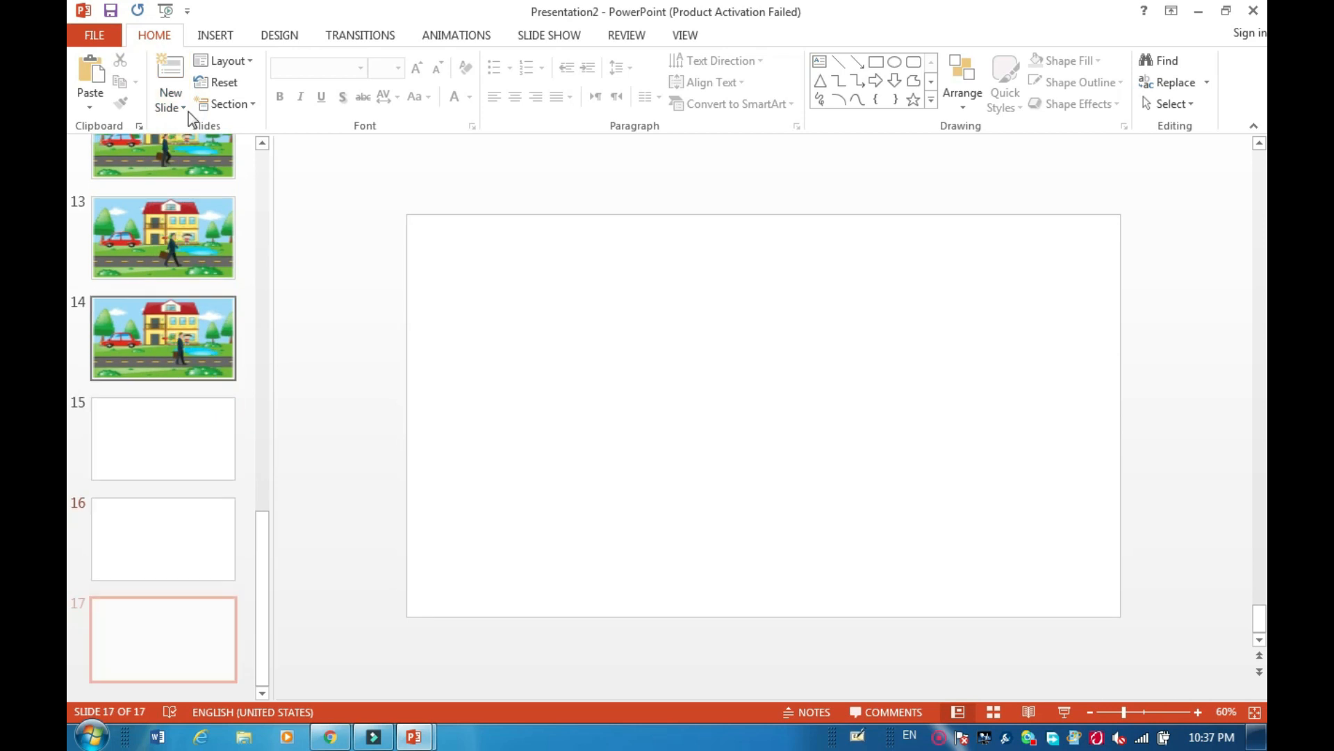
left_click(174, 109)
left_click(178, 340)
left_click(178, 345)
left_click(173, 248)
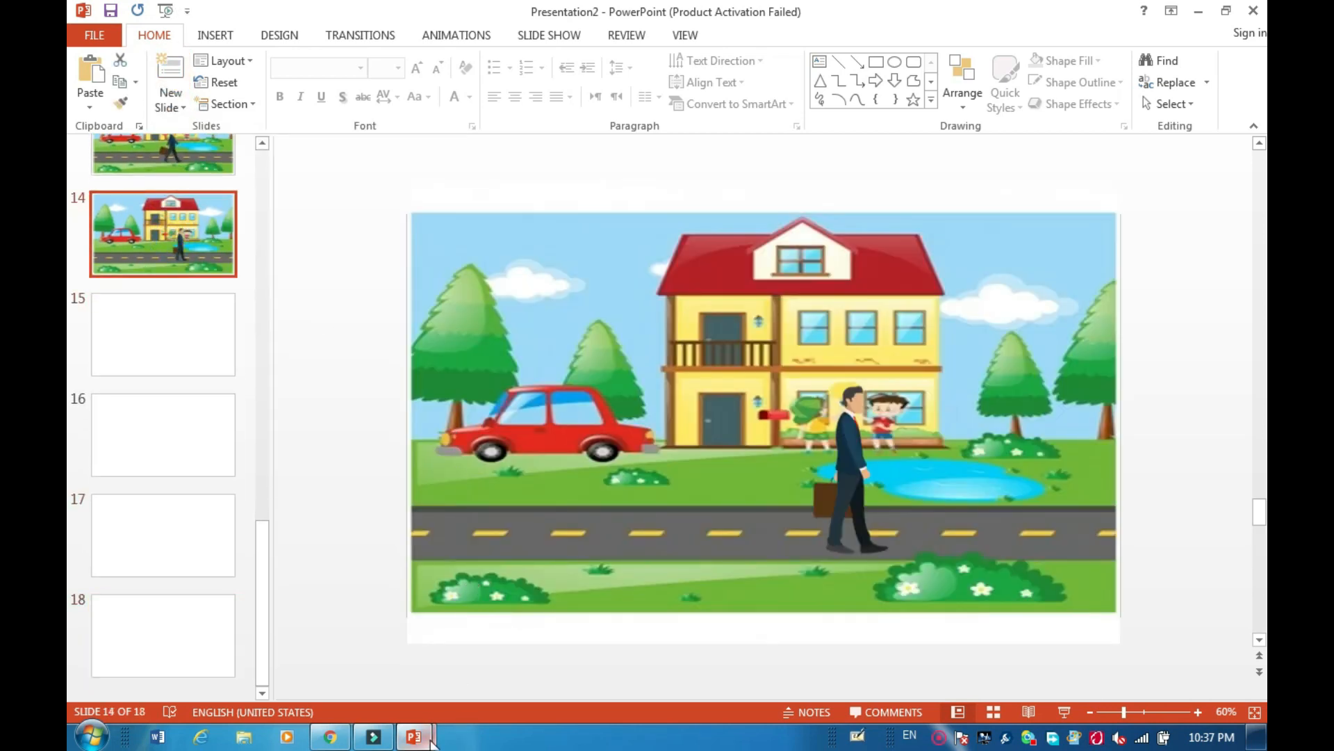
Switch to the first presentation and shift the picture inside the crop to frame the seventh pose, the third in the lower row
mouse_move(431, 742)
left_click(321, 656)
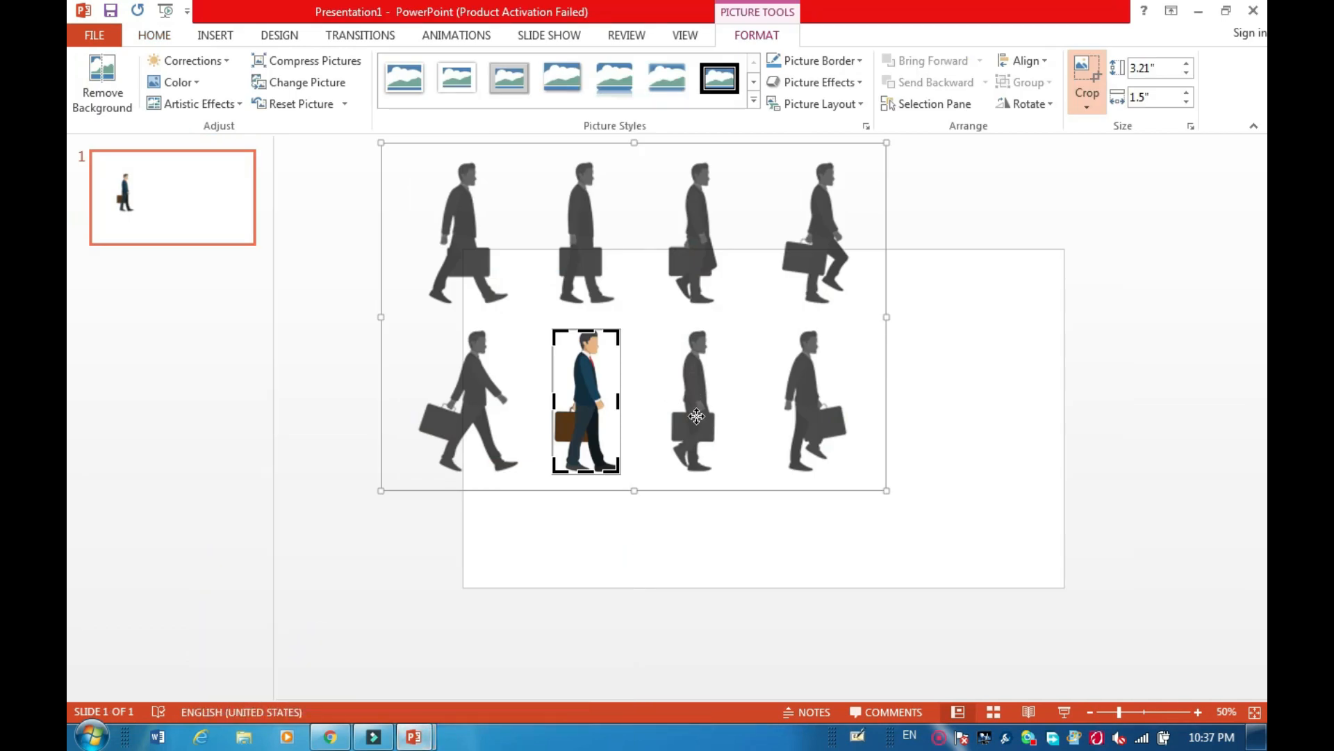
left_click_drag(669, 411, 591, 411)
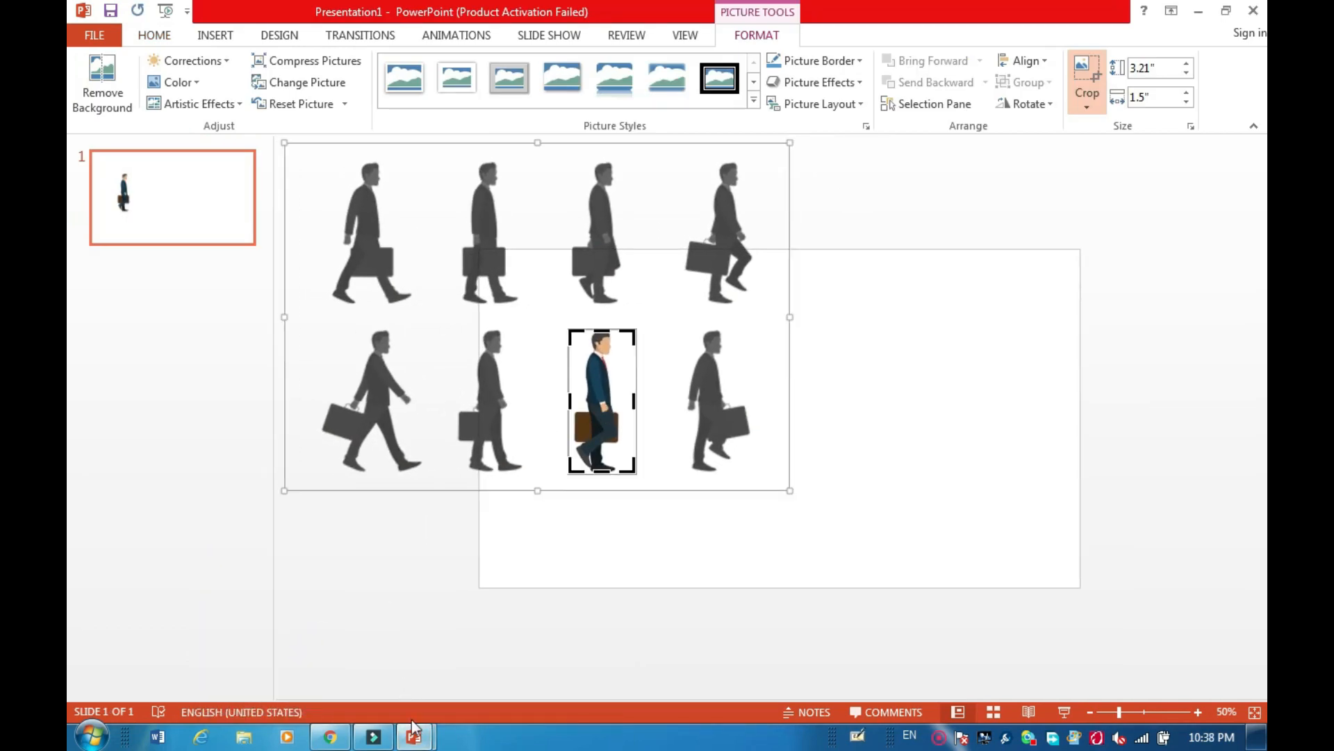
Copy the seventh pose slightly ahead of the man on slide 14 in the second presentation and transfer it to the same position on slide 15
mouse_move(416, 742)
left_click(551, 609)
key("ctrl+v")
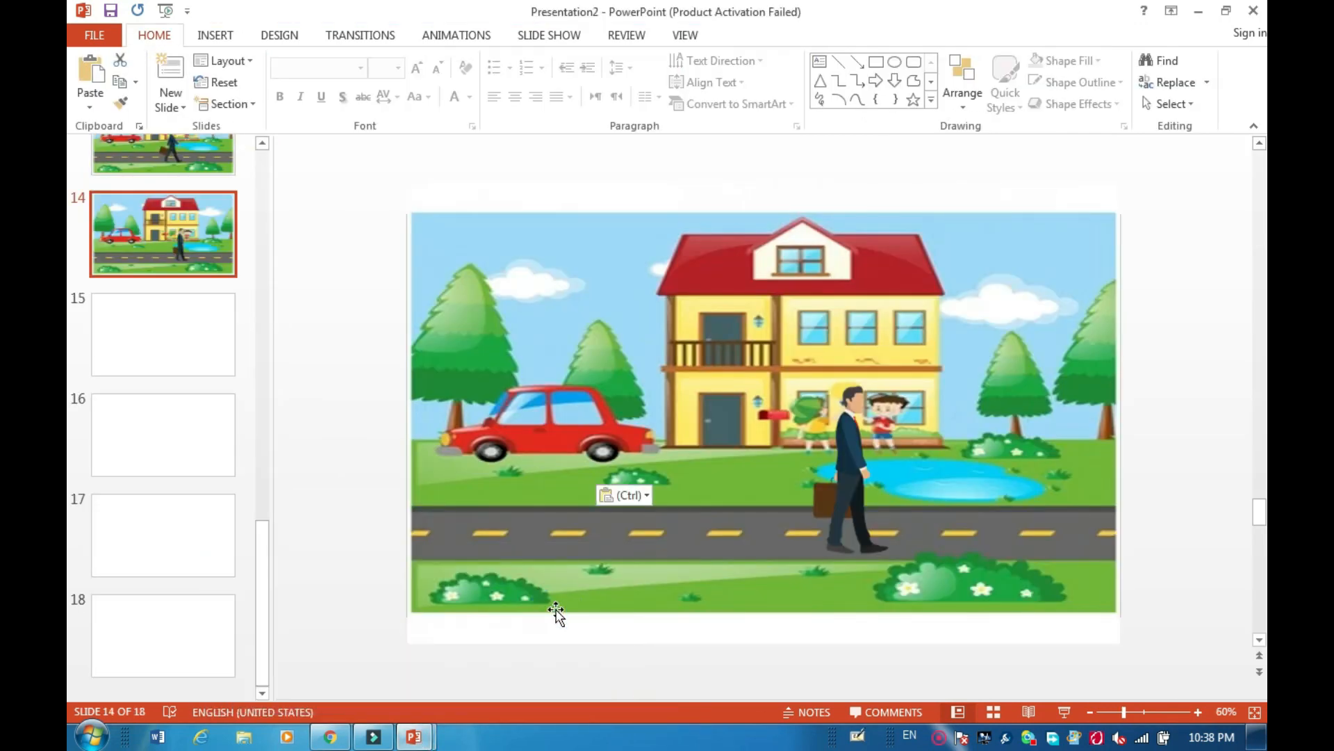
left_click_drag(549, 403, 878, 481)
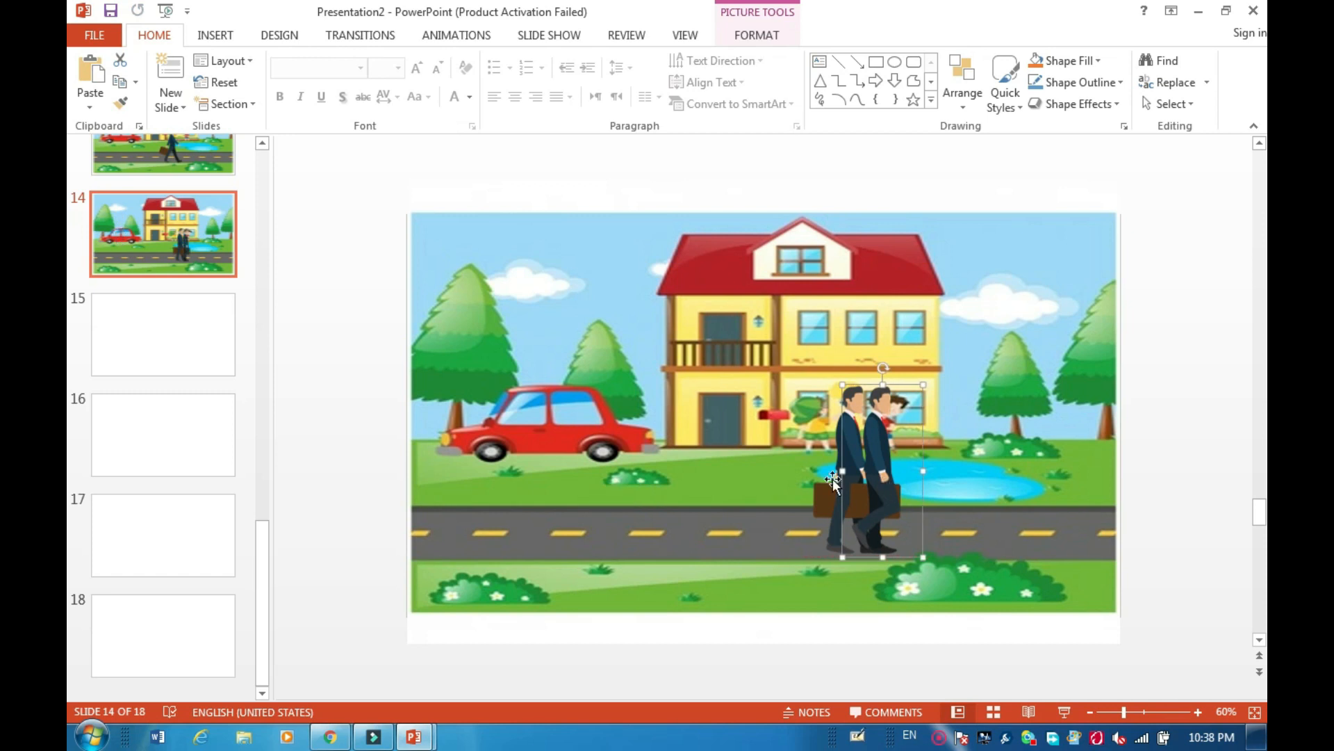
key("ctrl+x")
left_click(172, 321)
key("ctrl+v")
Copy the street picture from slide 14 onto slide 15 and send it to the back, behind the seventh-pose man
left_click(159, 239)
left_click(524, 349)
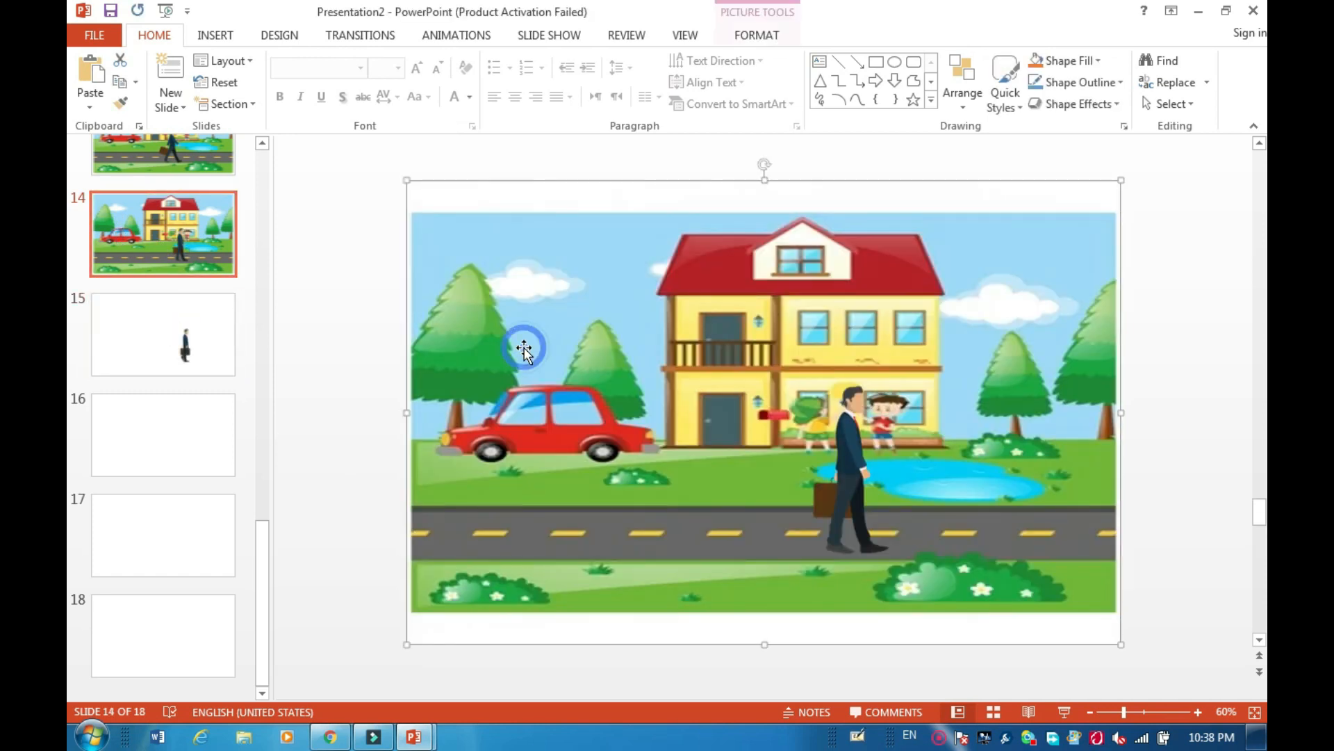
left_click(159, 333)
key("ctrl+v")
right_click(683, 382)
right_click(708, 323)
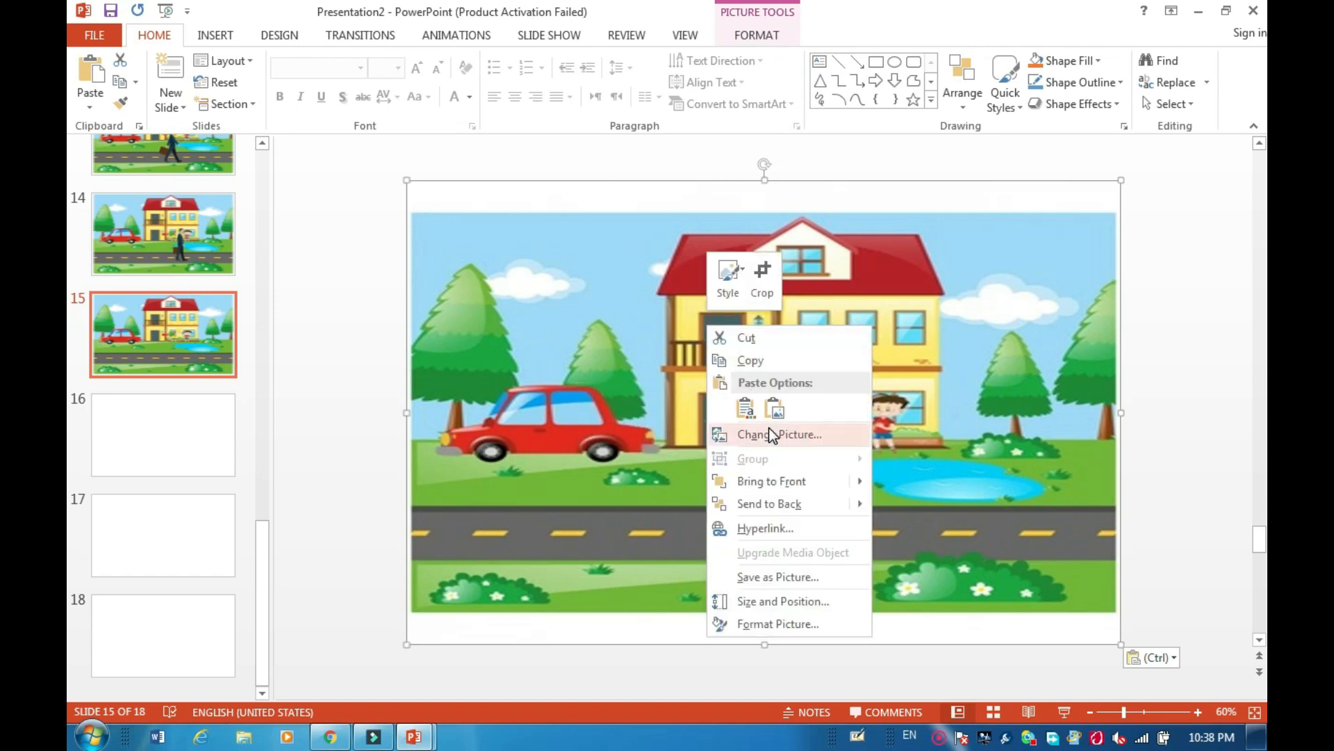
left_click(966, 508)
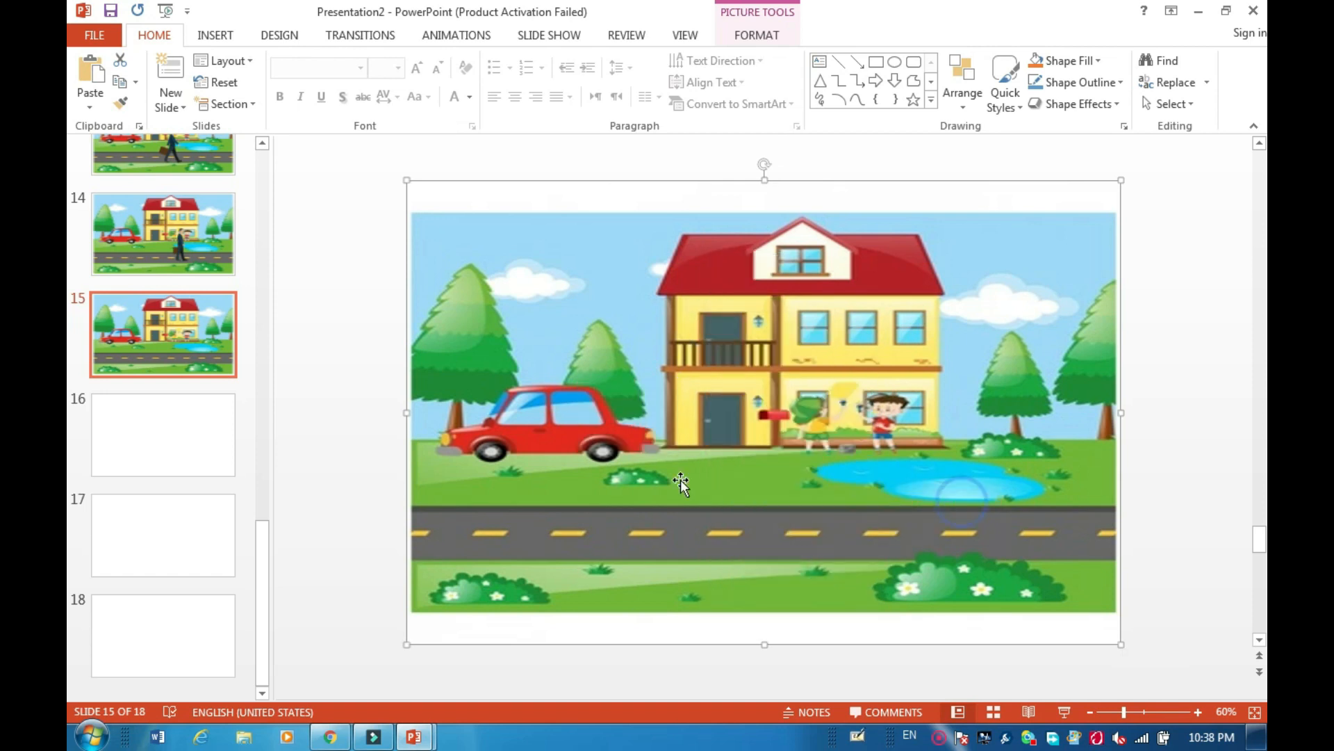
left_click(138, 407)
left_click(123, 347)
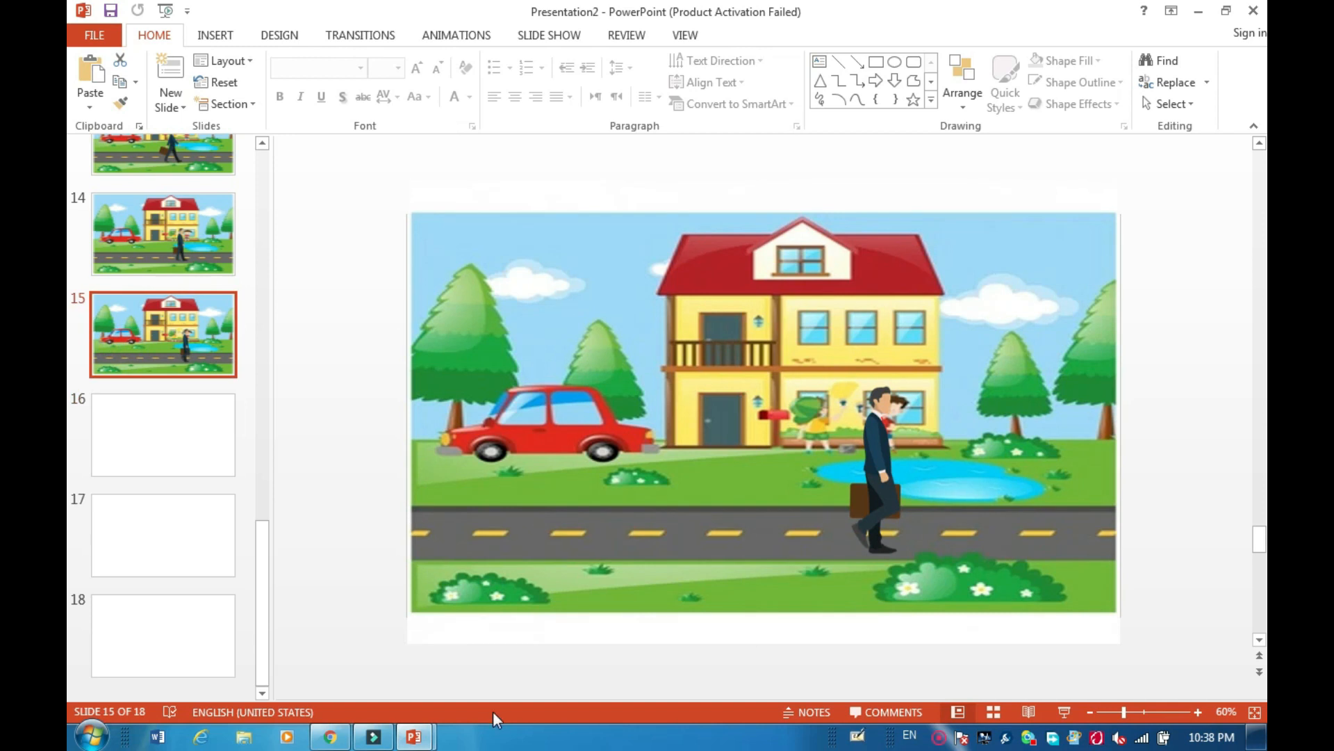
Switch to the first presentation and reframe the crop on the eighth pose, the last in the lower row
mouse_move(425, 740)
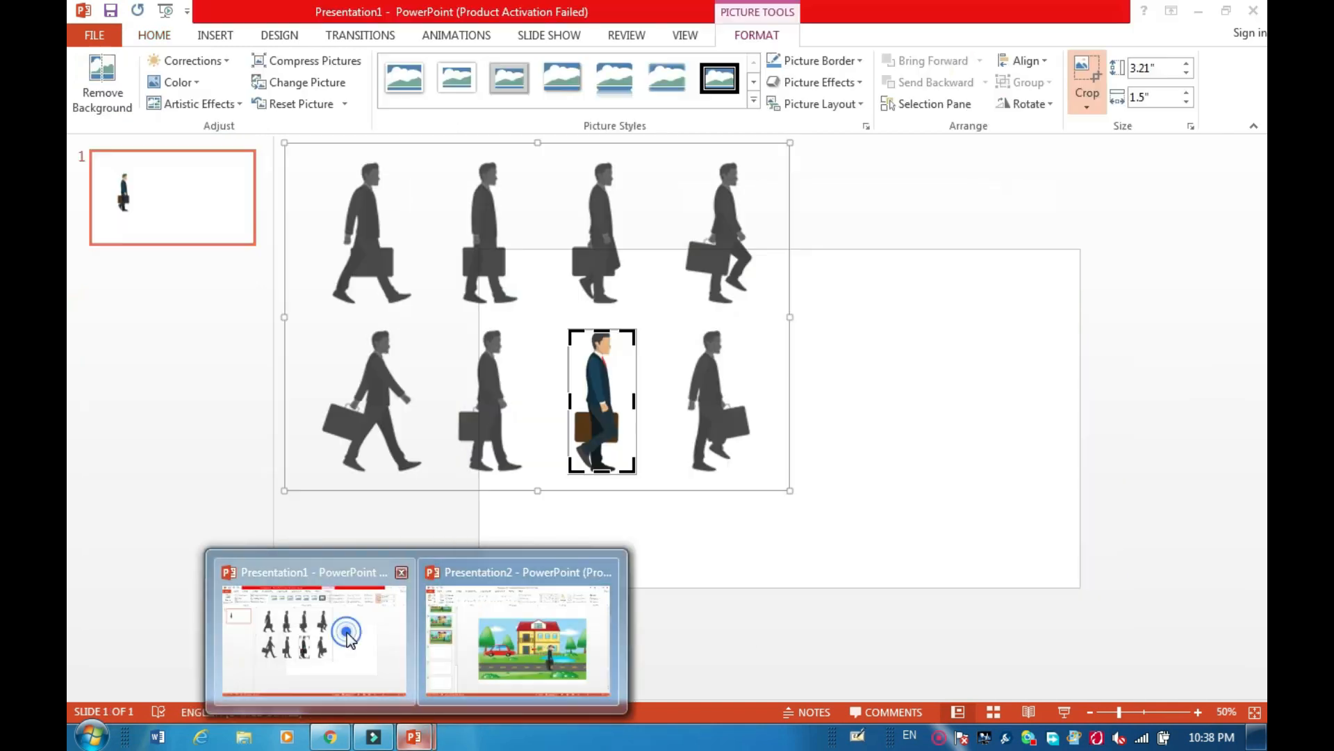
left_click(312, 625)
left_click_drag(631, 402, 602, 408)
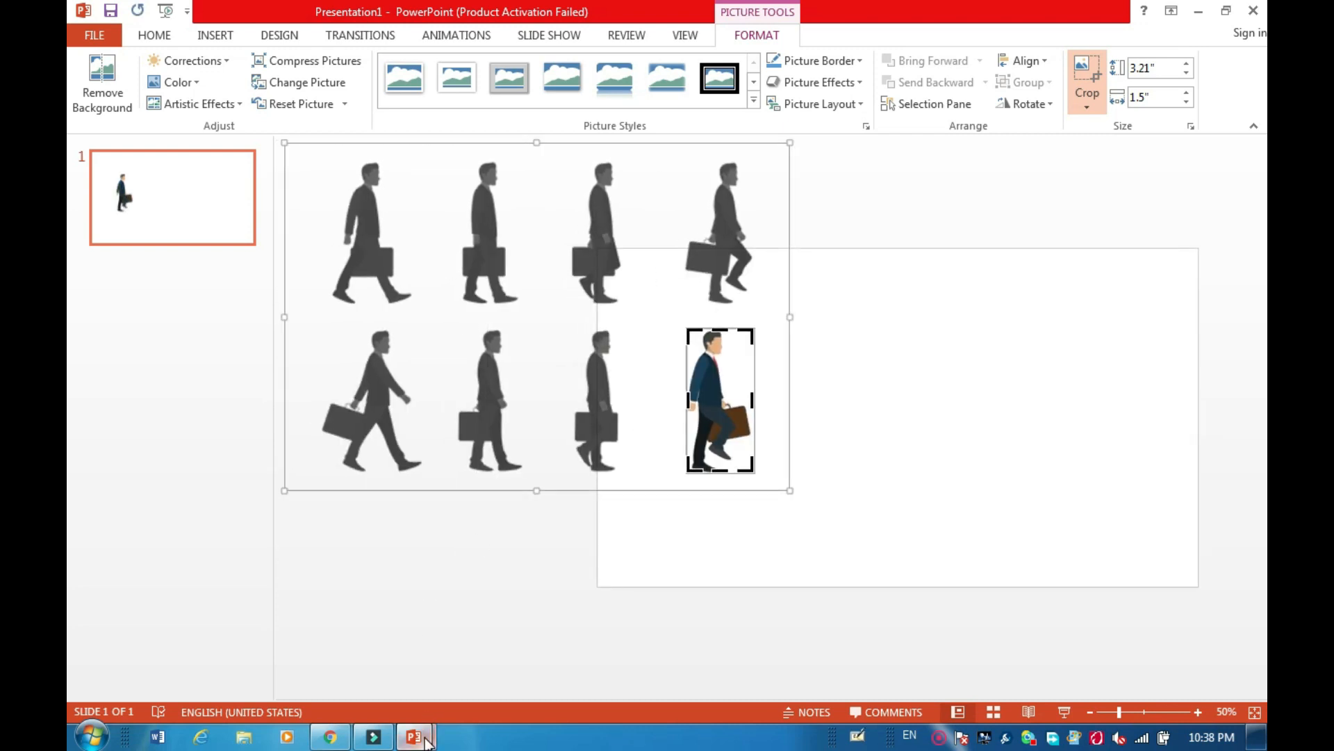
Copy the eighth pose slightly ahead of the man on slide 15 in the second presentation and transfer it to the same position on slide 16
mouse_move(426, 740)
left_click(487, 626)
key("ctrl+v")
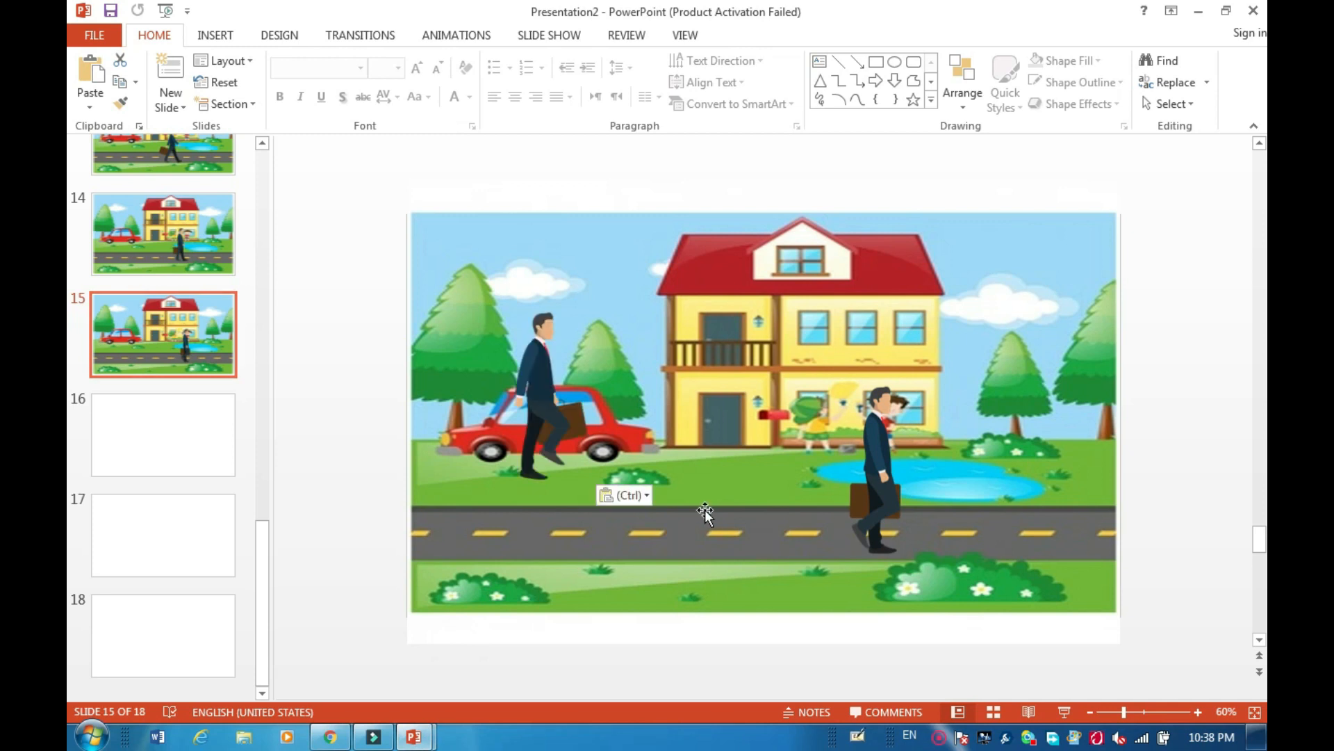
left_click_drag(543, 409, 911, 471)
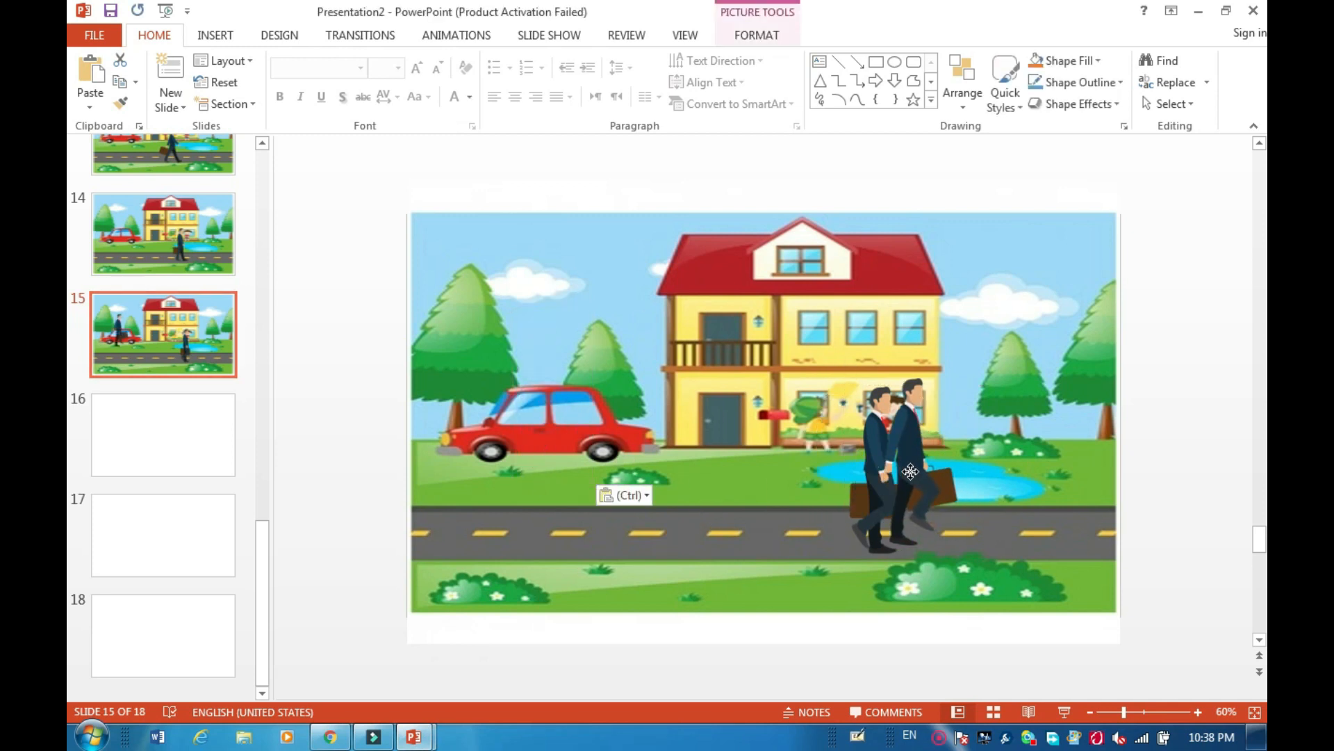
key("Delete")
left_click(117, 442)
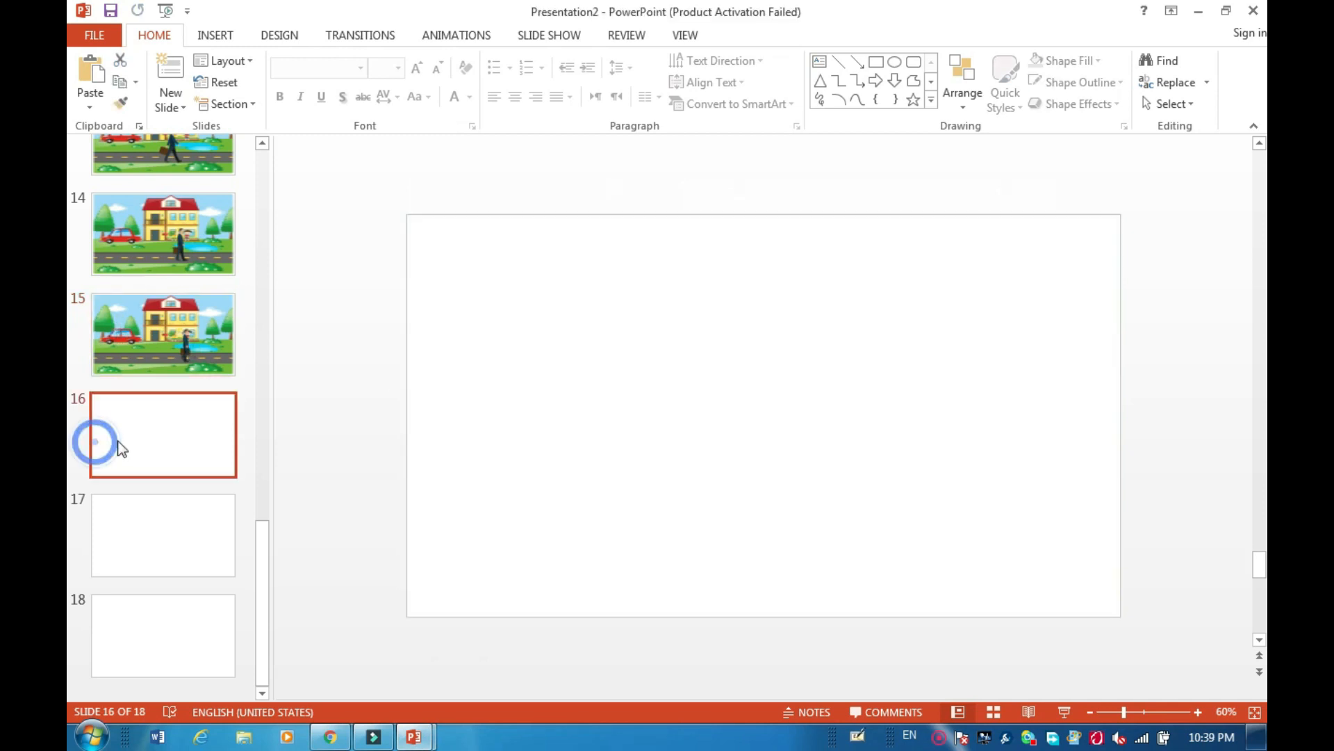
key("ctrl+v")
Copy the street picture from slide 15 onto slide 16, send it to the back behind the eighth-pose man, and go to slide 17
left_click(143, 346)
left_click(518, 388)
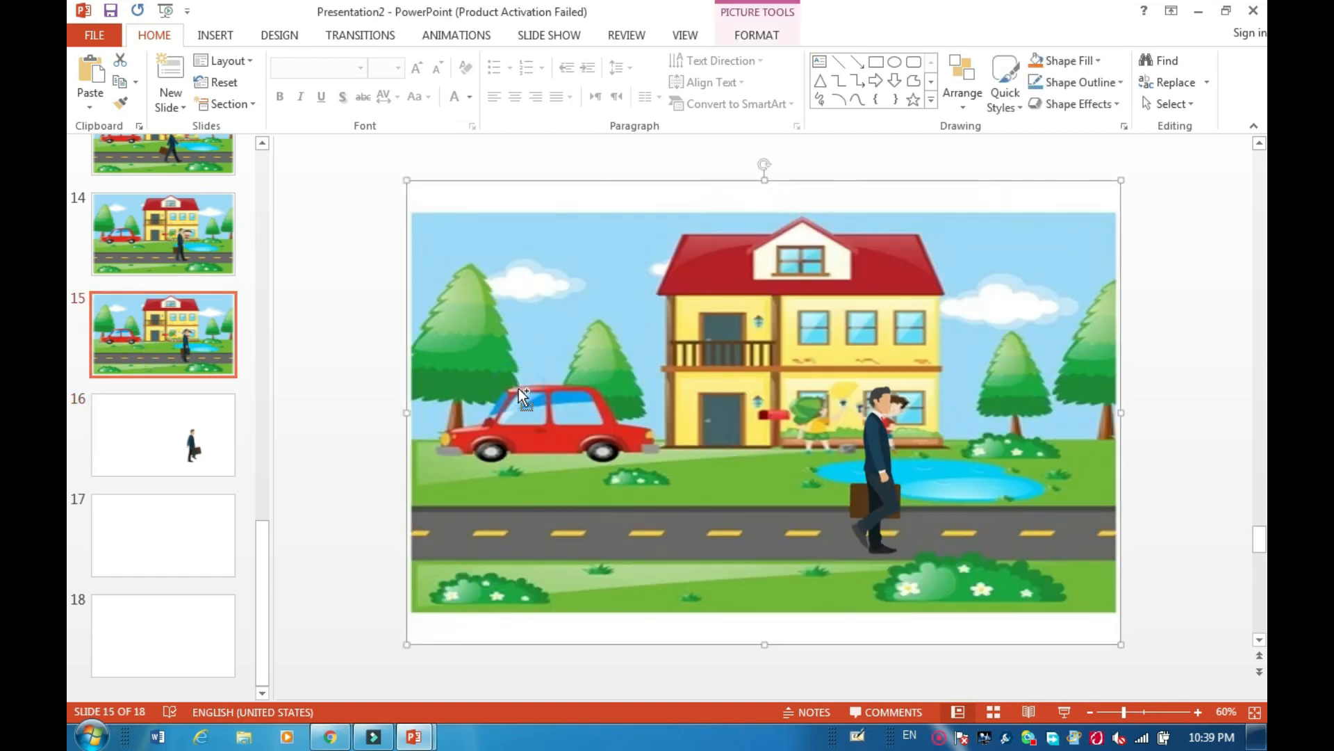
key("ctrl+c")
key("ctrl+v")
key("ctrl+z")
left_click(168, 438)
key("ctrl+v")
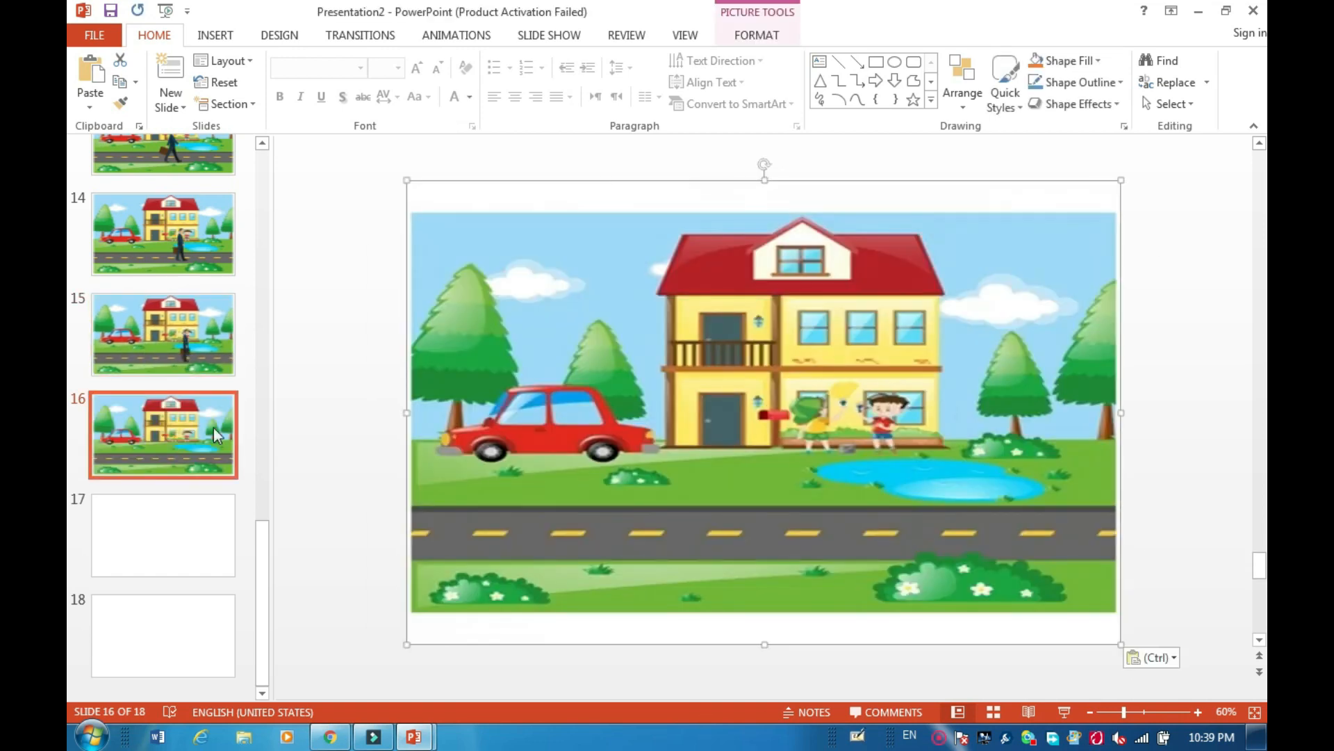
right_click(607, 388)
mouse_move(727, 559)
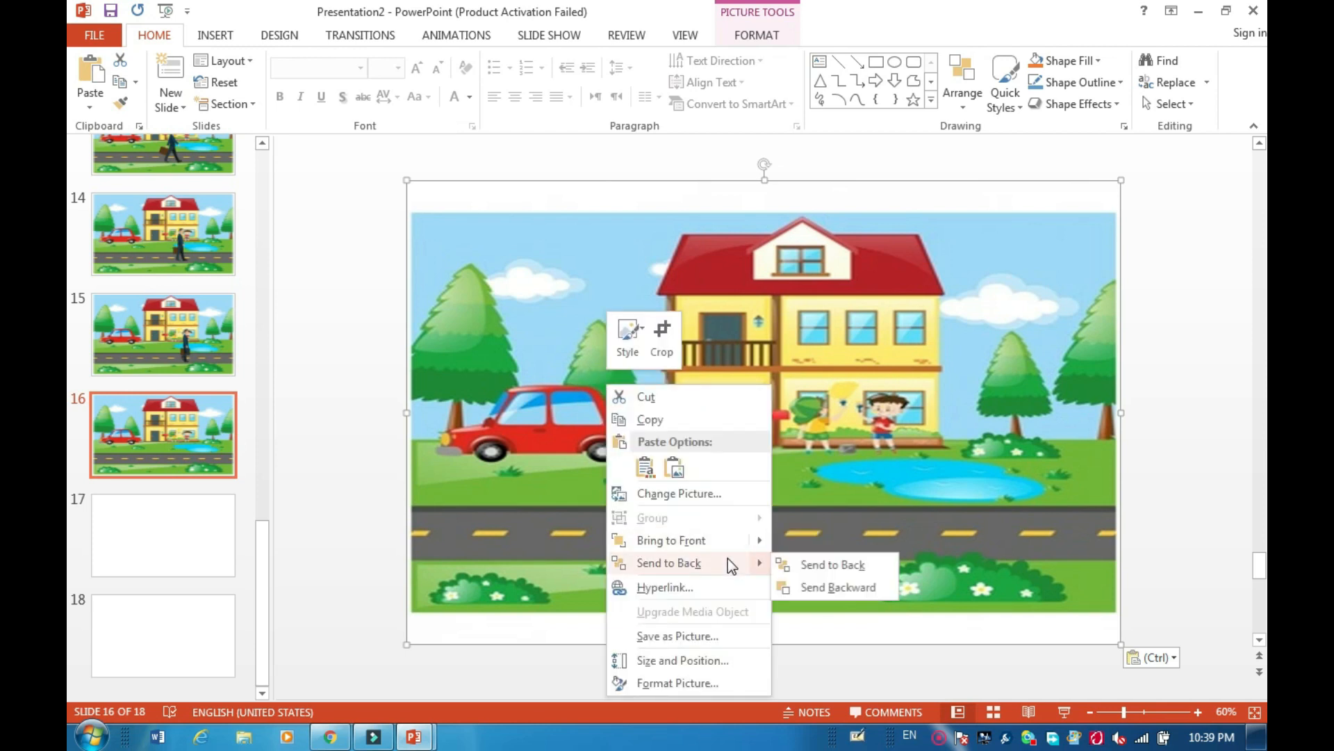
left_click(786, 573)
left_click(202, 543)
Switch to the first presentation and reframe the crop on the first pose of the upper row, 1.71" wide
left_click(414, 736)
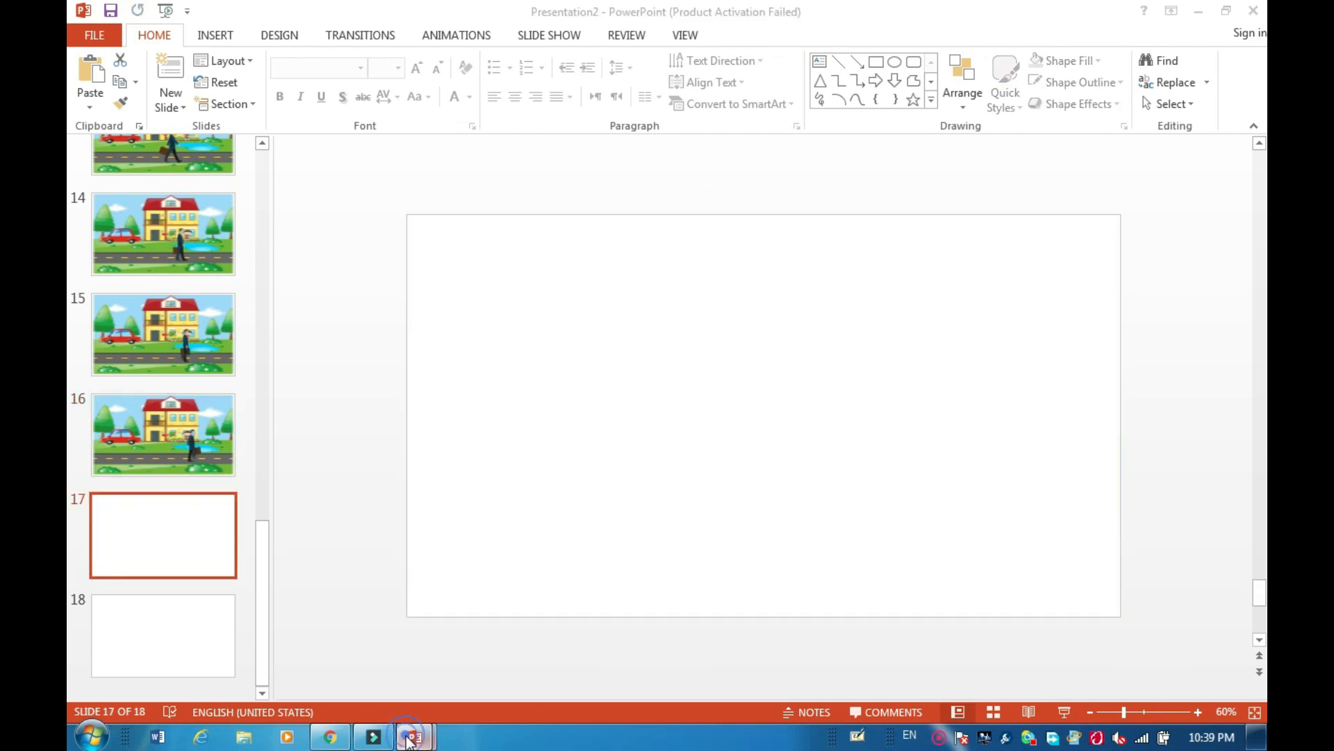
left_click(371, 687)
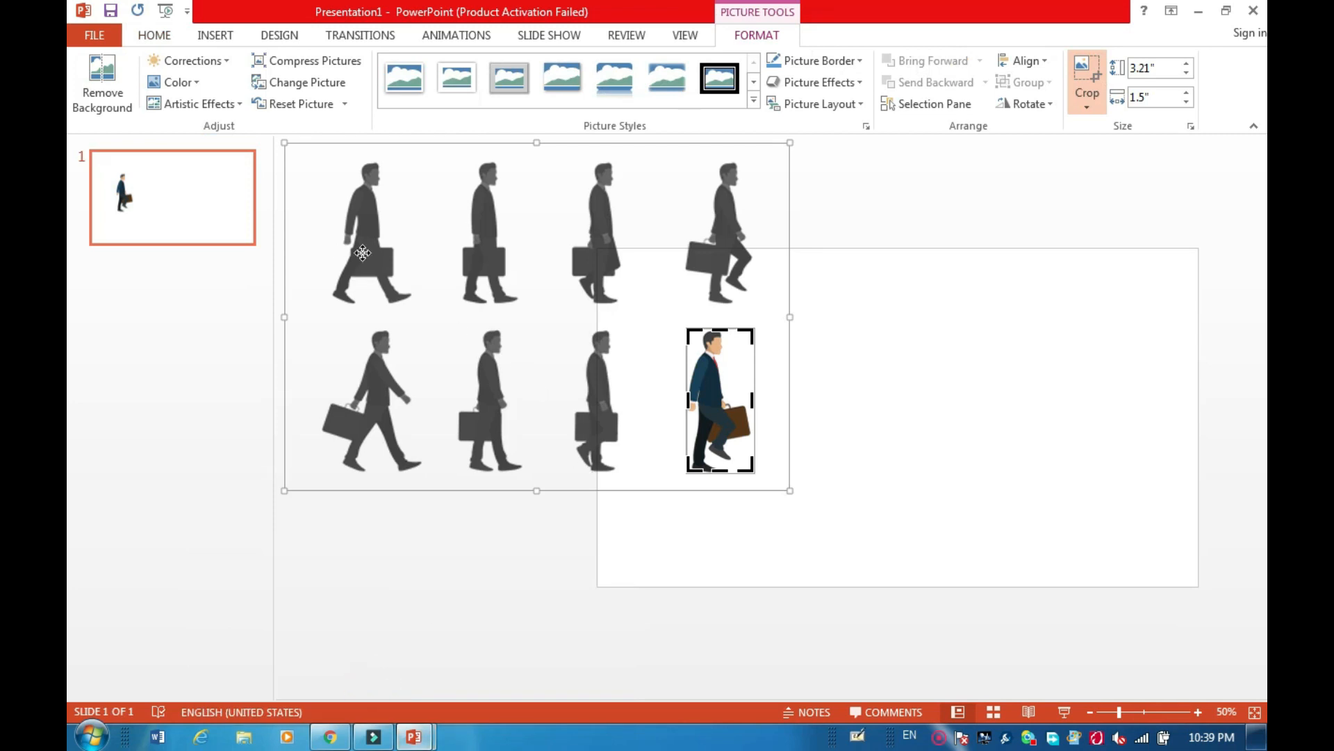
left_click_drag(385, 244, 630, 401)
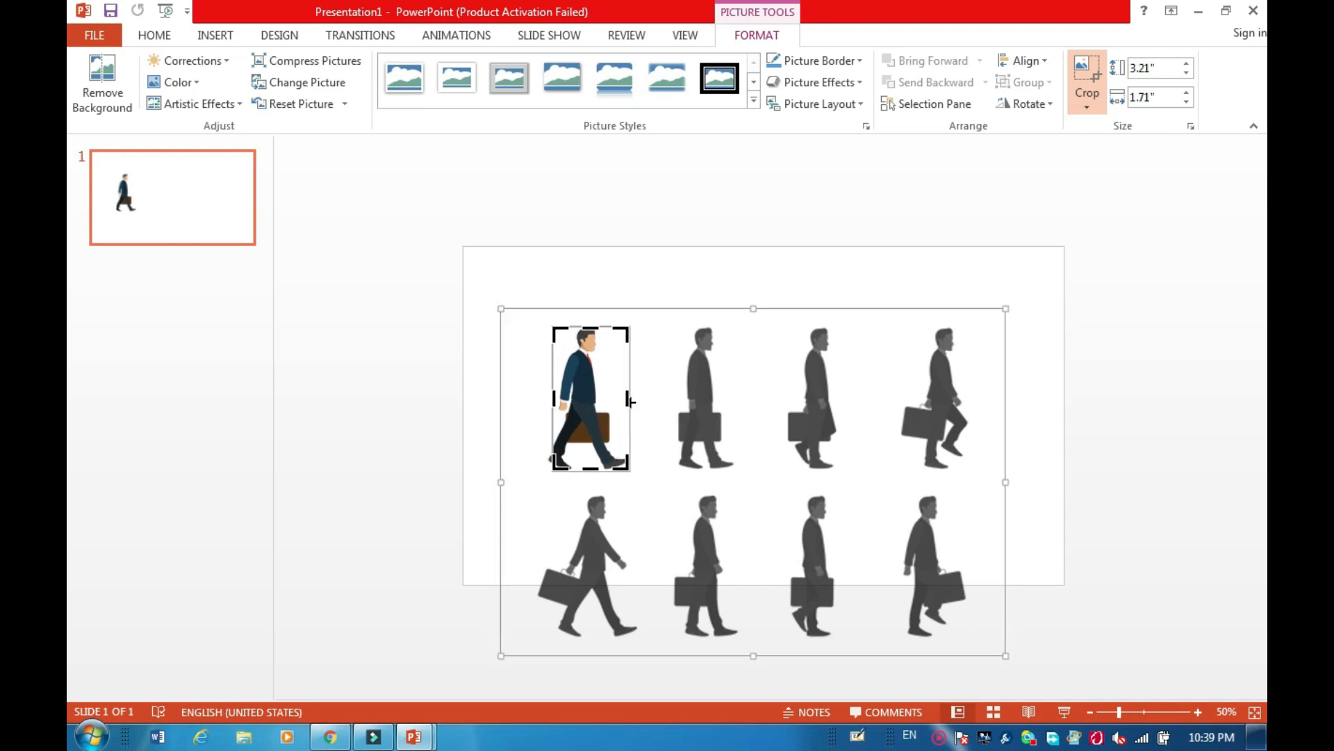
Copy the first pose slightly ahead of the man on slide 16 in the second presentation and transfer it to the same position on slide 17
mouse_move(413, 737)
left_click(491, 646)
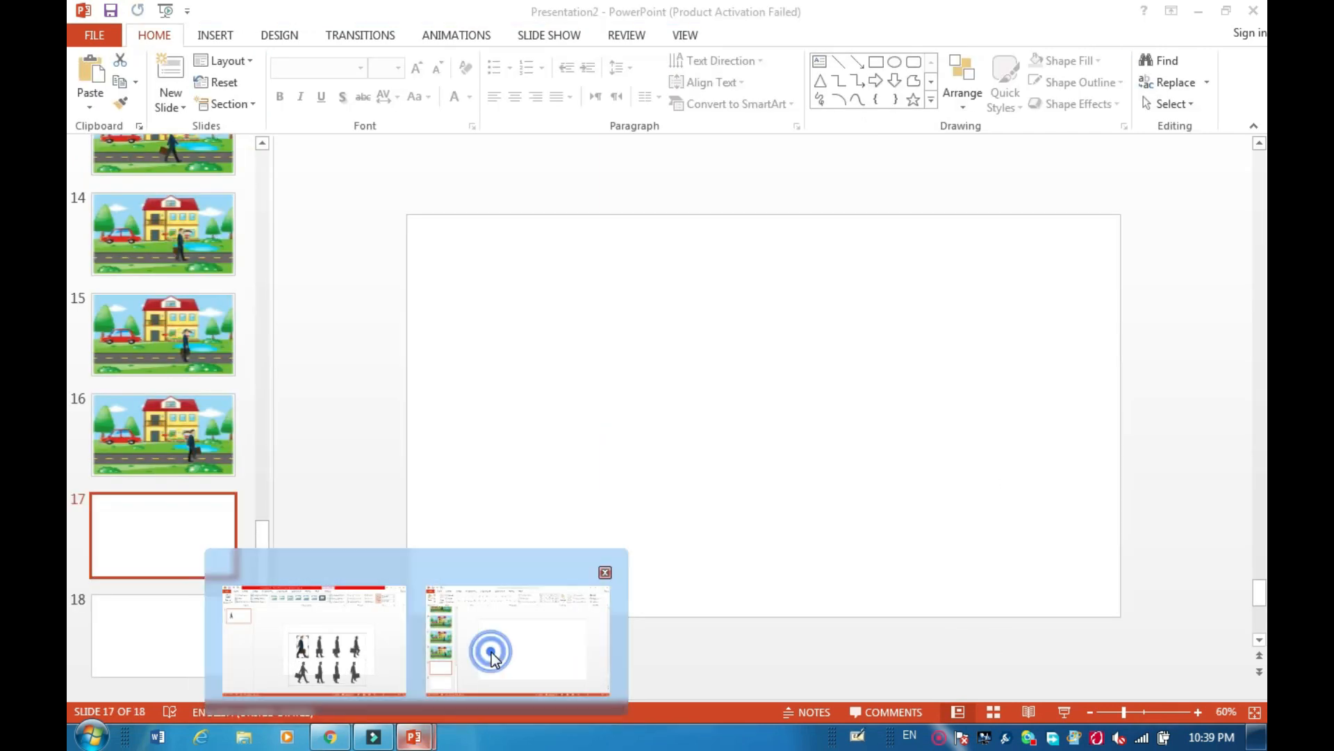
left_click(199, 444)
key("ctrl+v")
left_click_drag(620, 424, 960, 476)
key("ctrl+x")
left_click(96, 554)
key("ctrl+v")
Copy the street picture from slide 16 onto slide 17 and send it to the back, behind the first-pose man
left_click(139, 468)
left_click(474, 435)
key("ctrl+c")
left_click(167, 523)
key("ctrl+v")
right_click(810, 379)
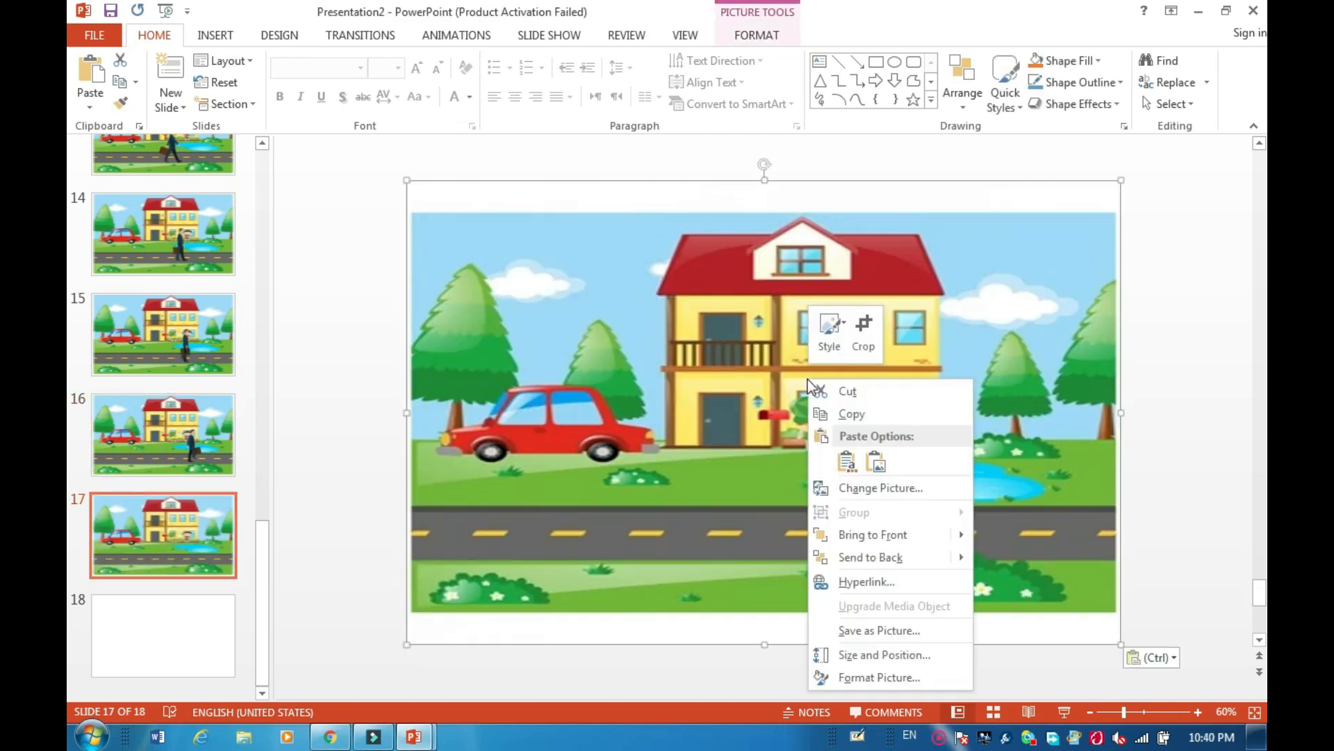
mouse_move(914, 534)
mouse_move(946, 557)
left_click(1033, 562)
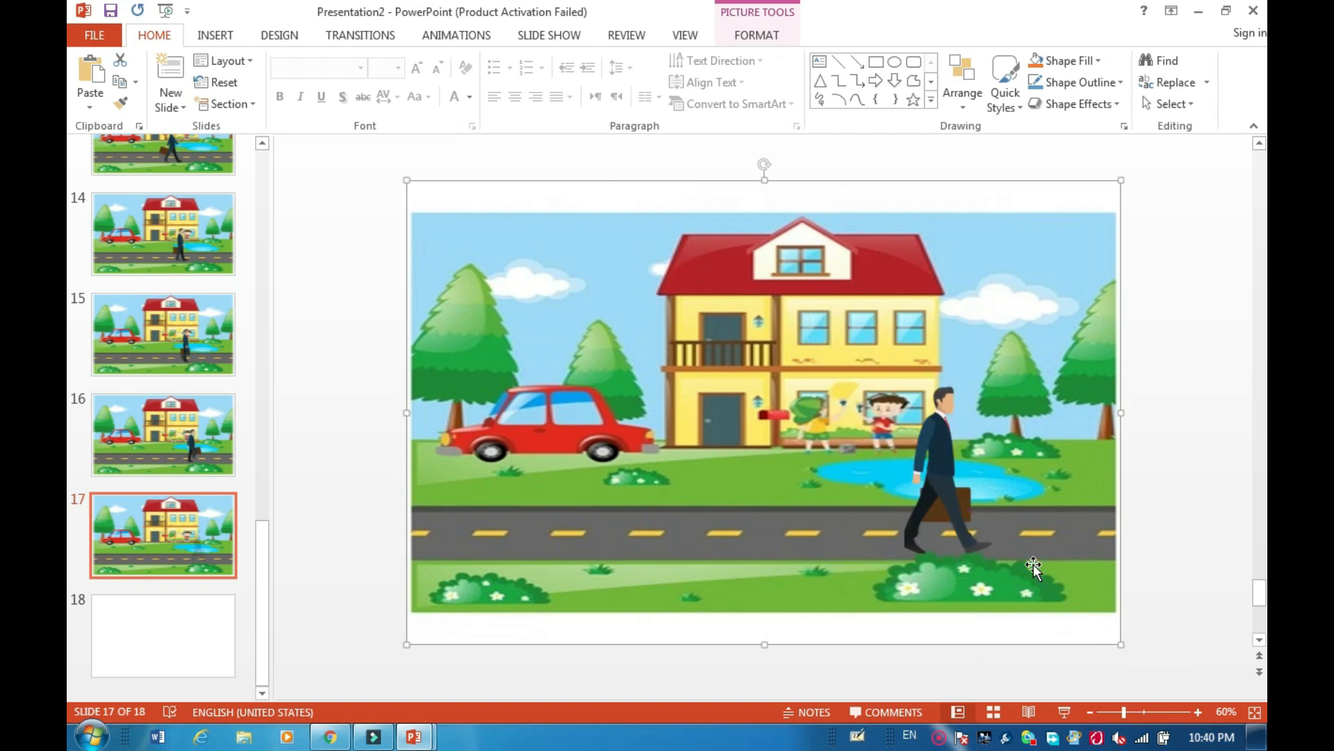
left_click(124, 616)
key("Up")
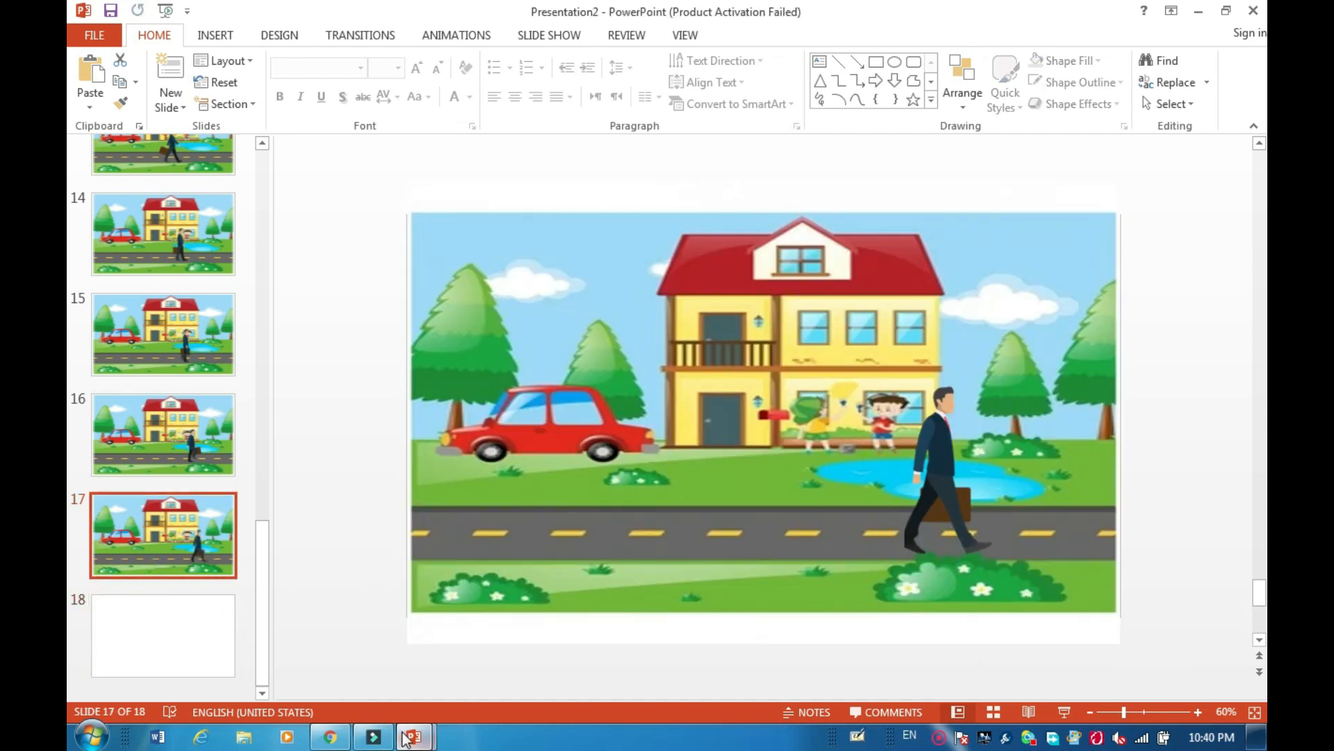
Switch to the first presentation and reframe the crop on the second pose of the upper row
mouse_move(413, 739)
left_click(336, 634)
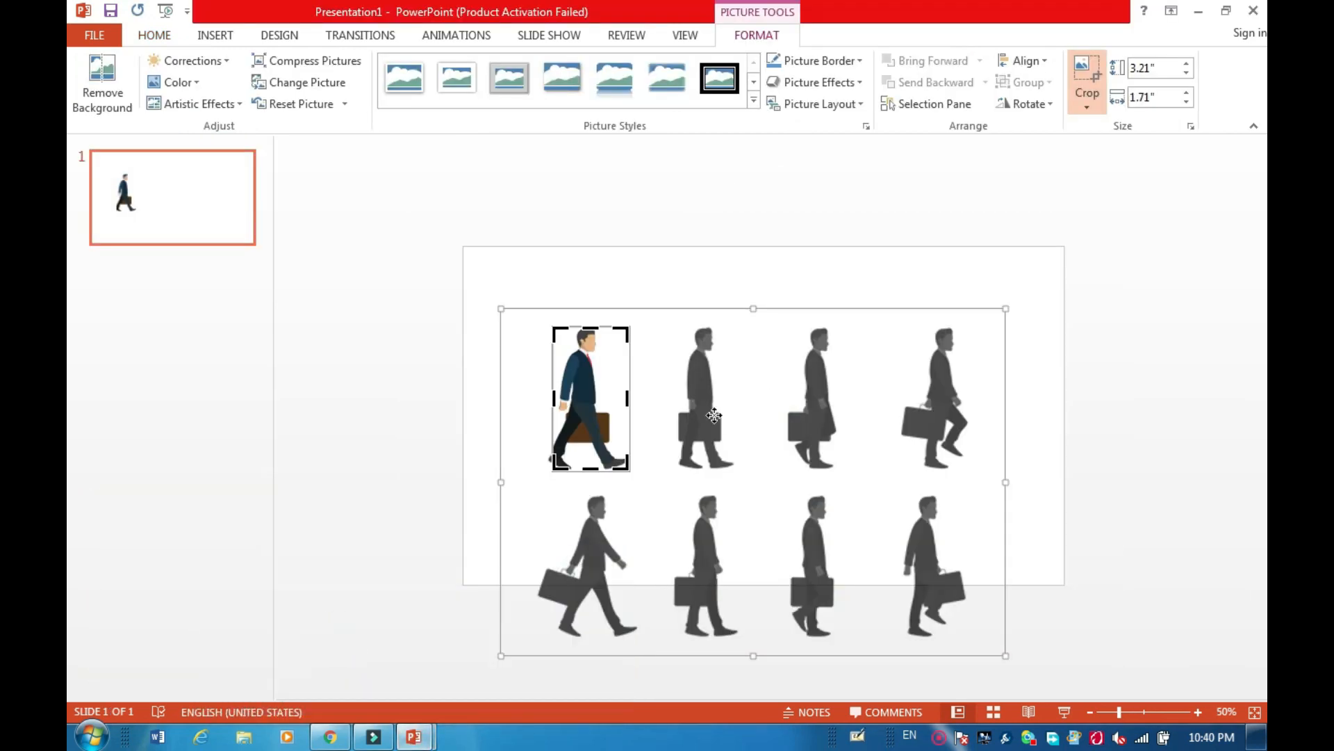
left_click_drag(598, 403, 605, 417)
Copy the second pose slightly ahead of the man on slide 17 in the second presentation and transfer it to the same position on slide 18
mouse_move(425, 736)
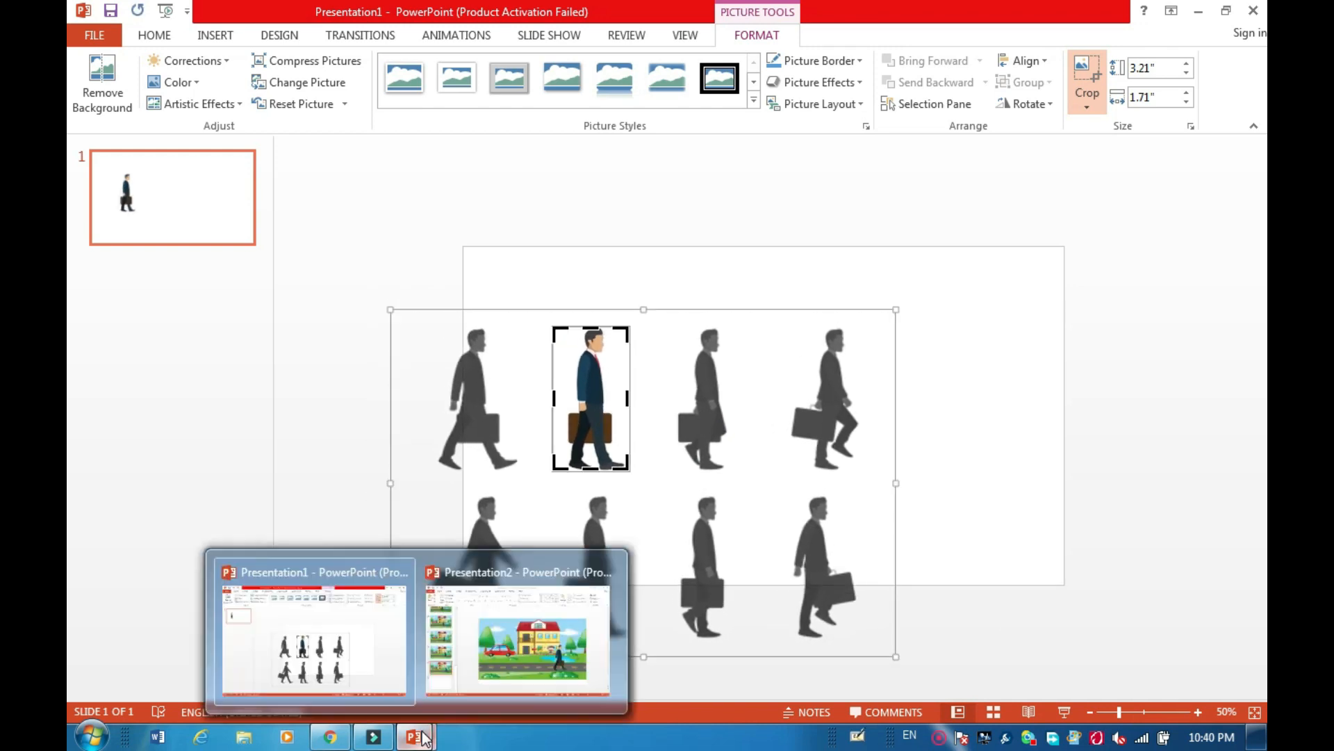
left_click(481, 646)
key("ctrl+v")
left_click_drag(589, 411, 998, 491)
key("ctrl+x")
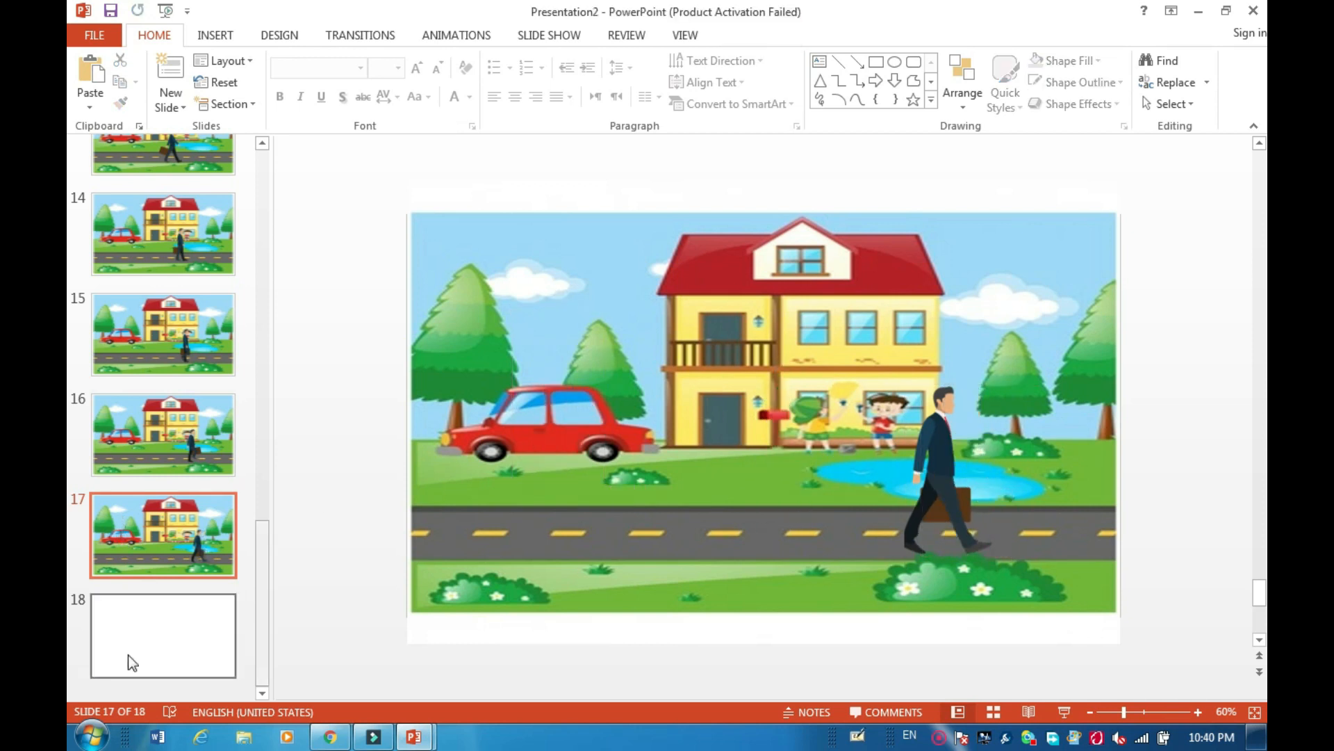
left_click(127, 659)
key("ctrl+v")
Copy the street picture from slide 17 onto slide 18 and send it to the back, behind the second-pose man
left_click(152, 566)
left_click(520, 495)
key("ctrl+c")
left_click(125, 631)
key("ctrl+v")
right_click(530, 368)
right_click(569, 325)
mouse_move(674, 487)
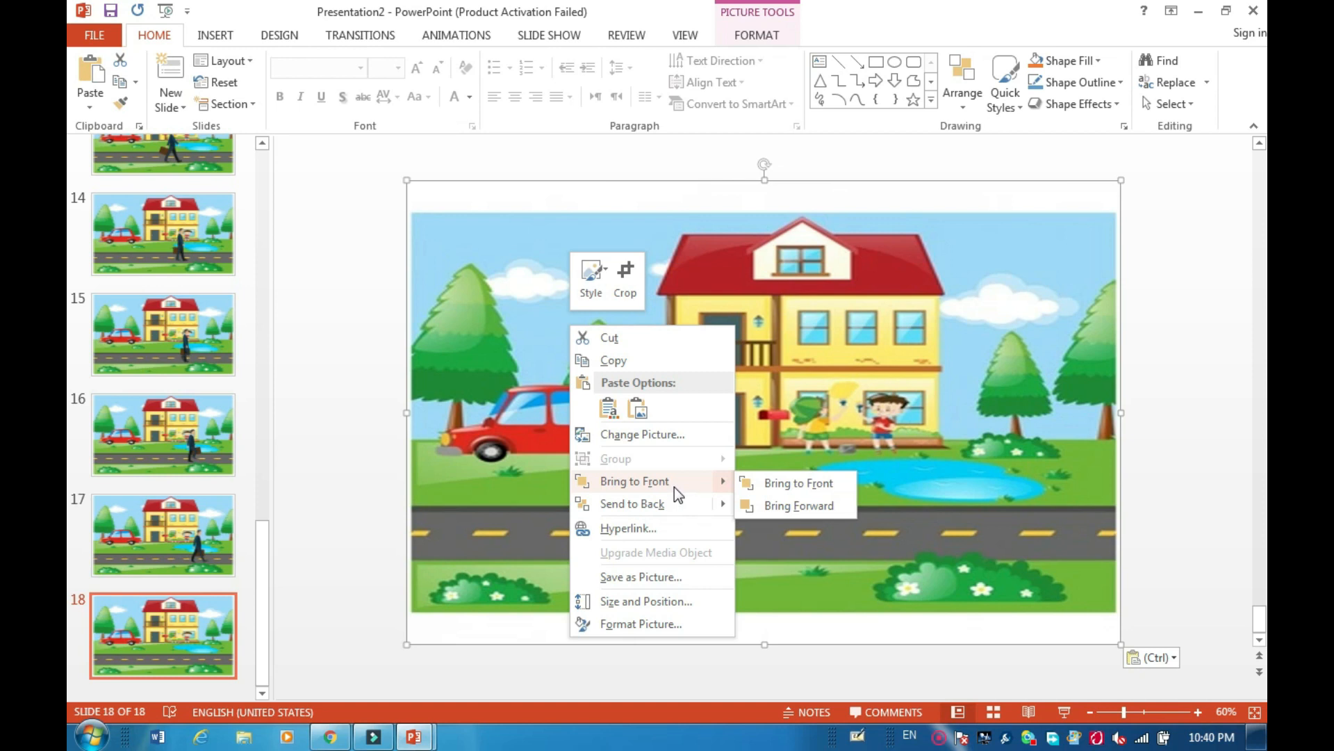
left_click(763, 507)
Add three blank slides after slide 18, then return to slide 18
left_click(174, 92)
left_click(170, 73)
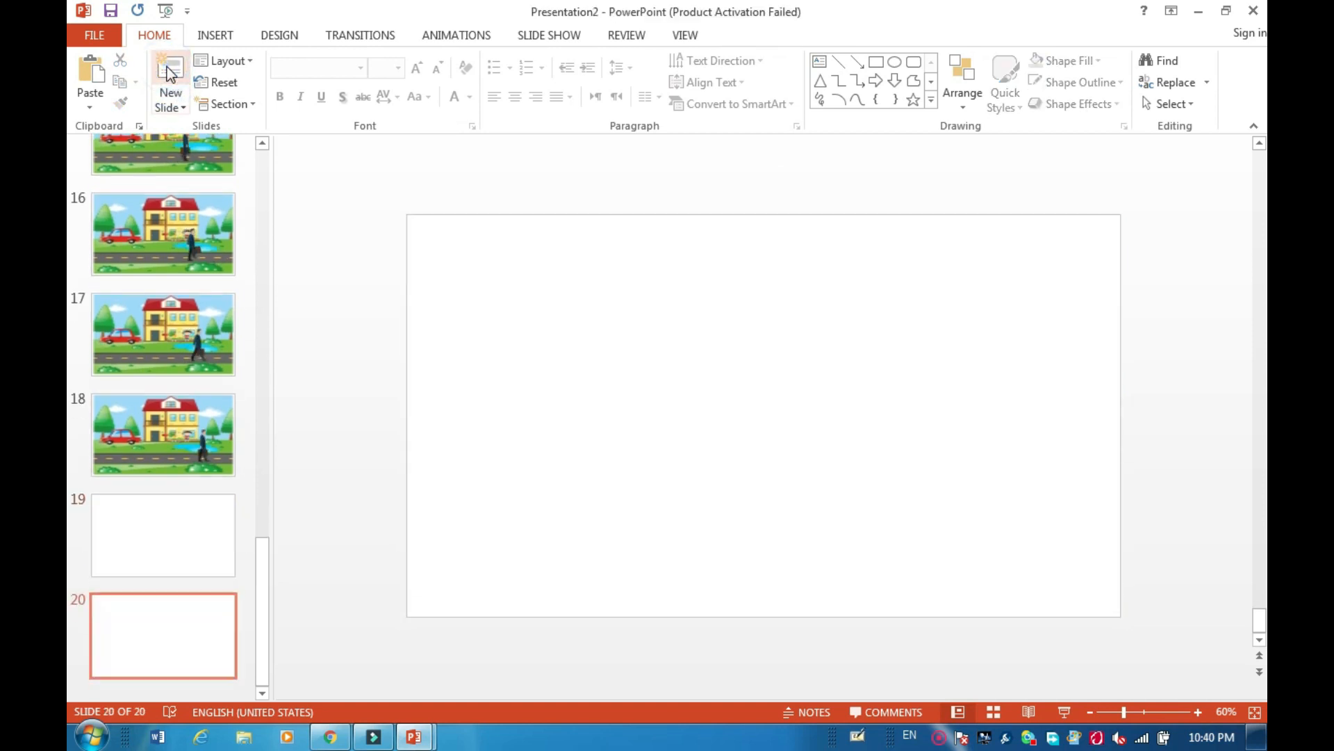
left_click(171, 73)
left_click(143, 453)
left_click(167, 327)
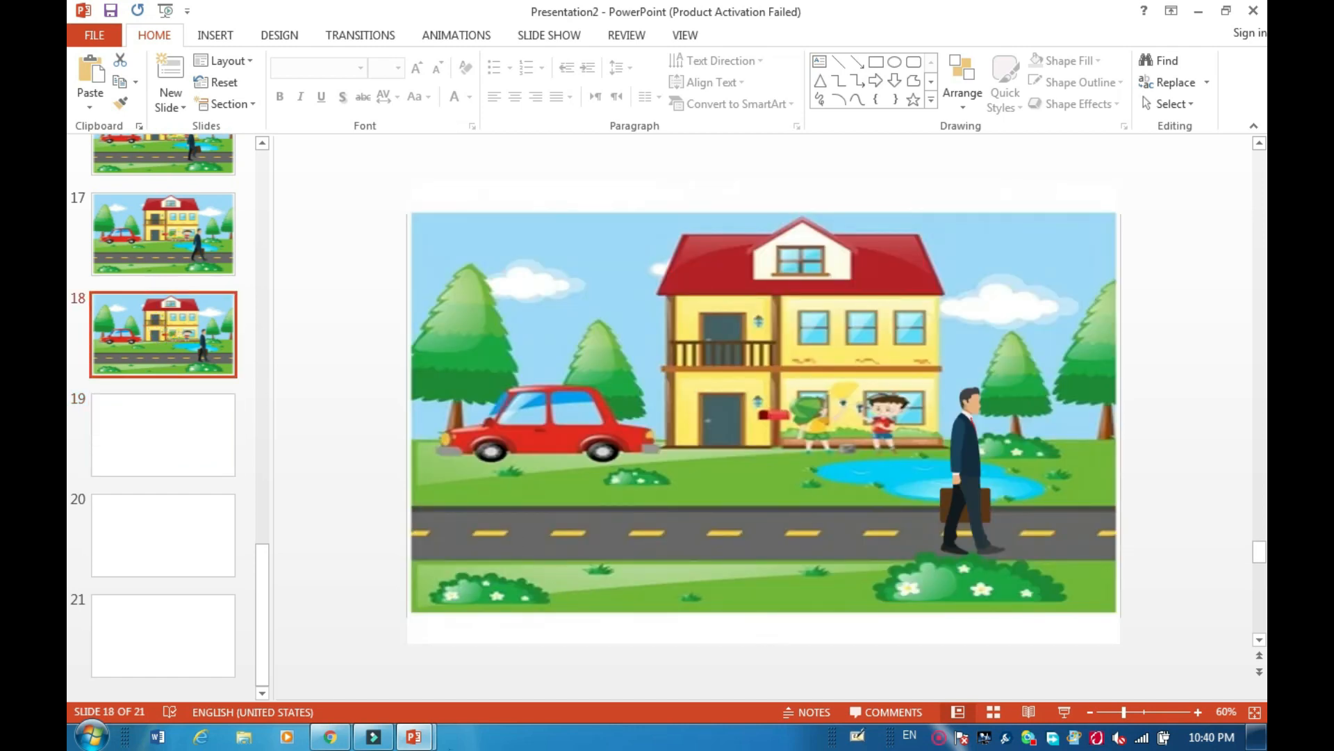
Switch to the first presentation and reframe the crop on the third pose of the upper row
mouse_move(428, 742)
left_click(344, 657)
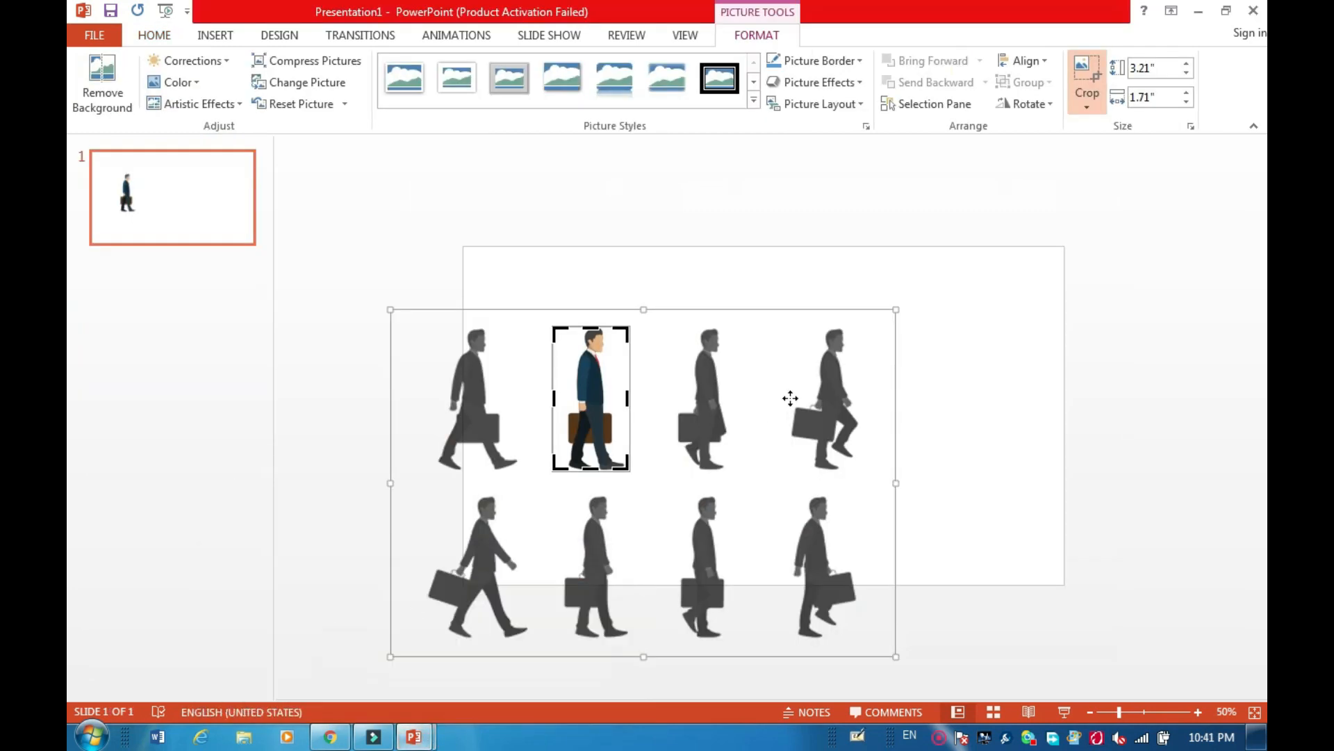
left_click_drag(707, 408, 585, 409)
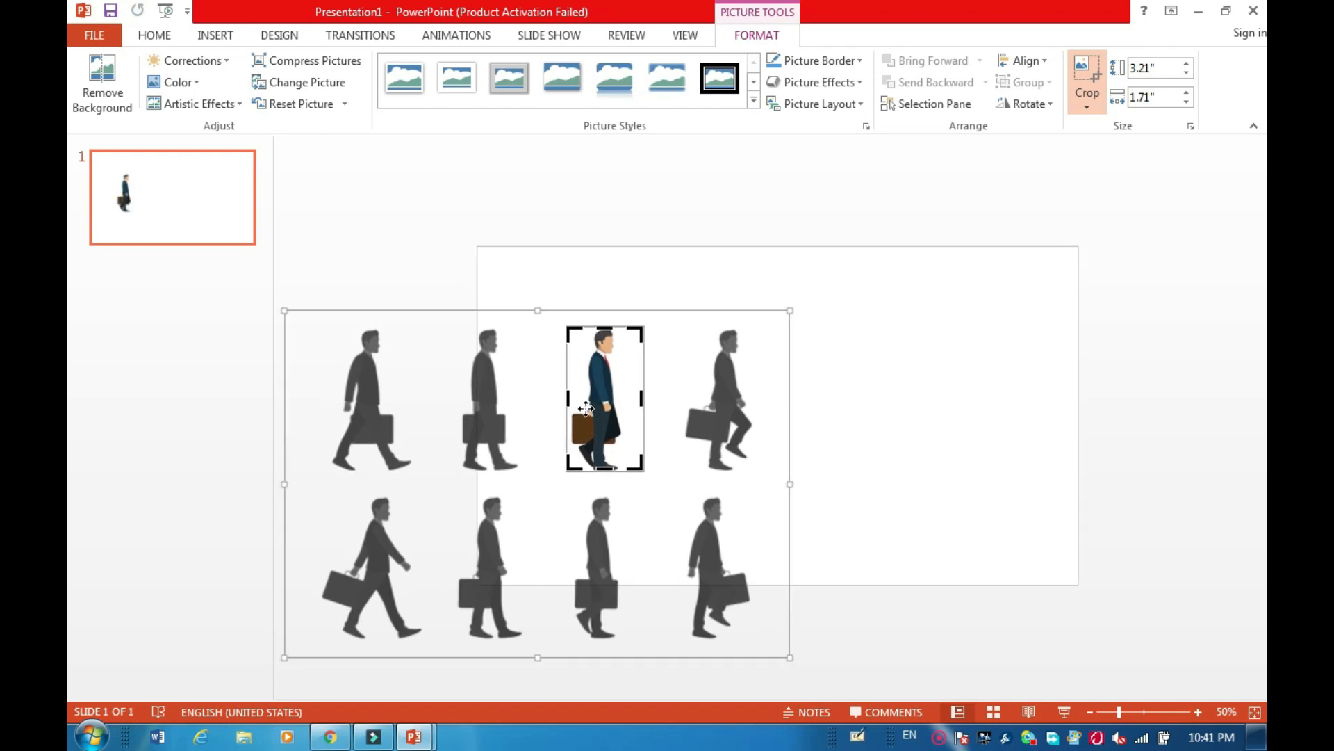
Copy the third pose slightly ahead of the man on slide 18 in the second presentation and transfer it to the same position on slide 19
mouse_move(415, 737)
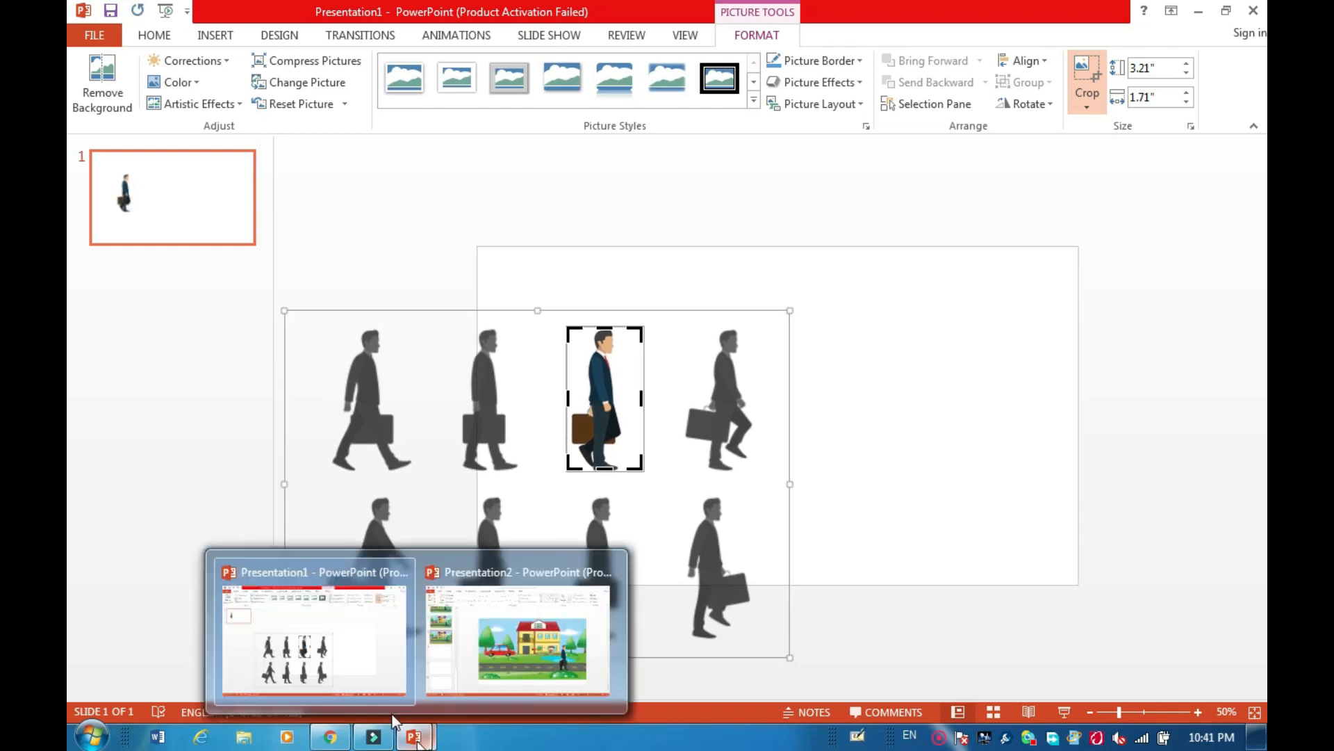
left_click(473, 654)
left_click_drag(549, 420, 987, 502)
key("ctrl+x")
left_click(111, 453)
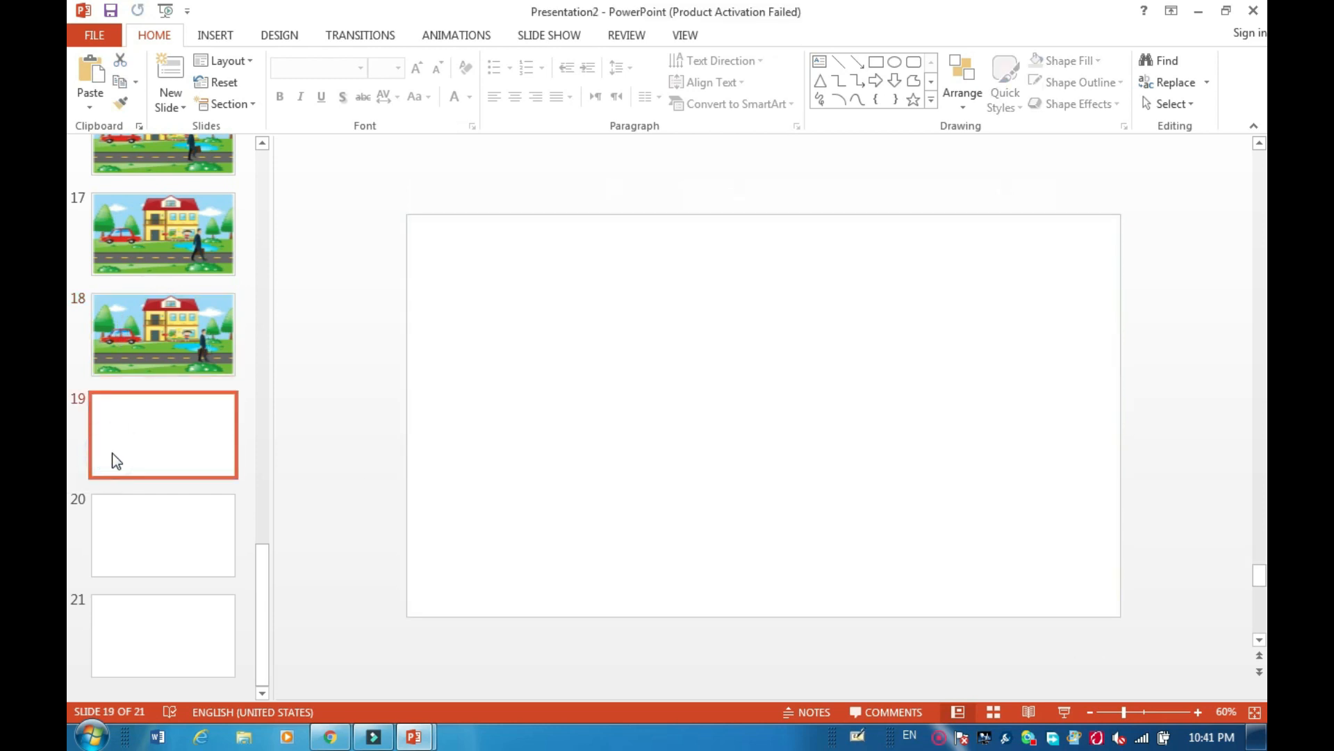
key("ctrl+v")
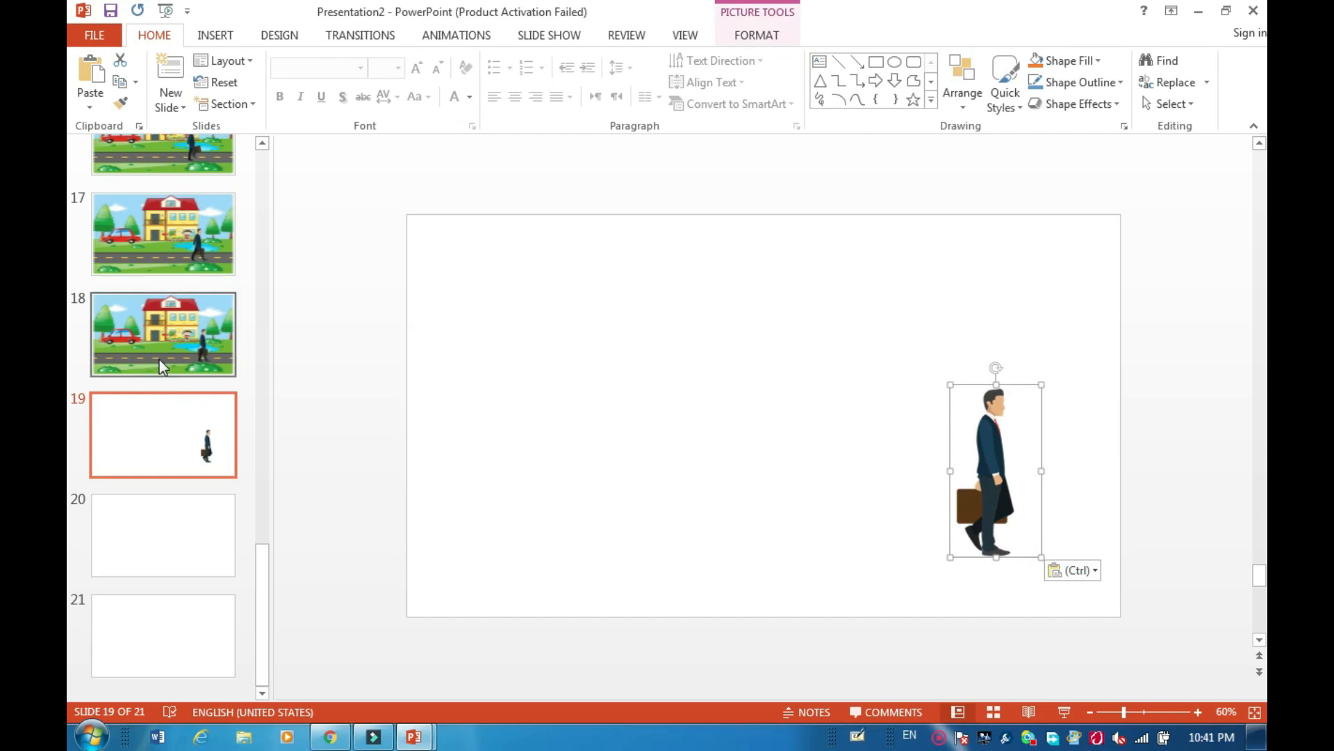
Copy the street picture from slide 18 onto slide 19 and send it to the back, behind the third-pose man
left_click(160, 360)
left_click(467, 389)
right_click(467, 389)
left_click(634, 355)
left_click(161, 407)
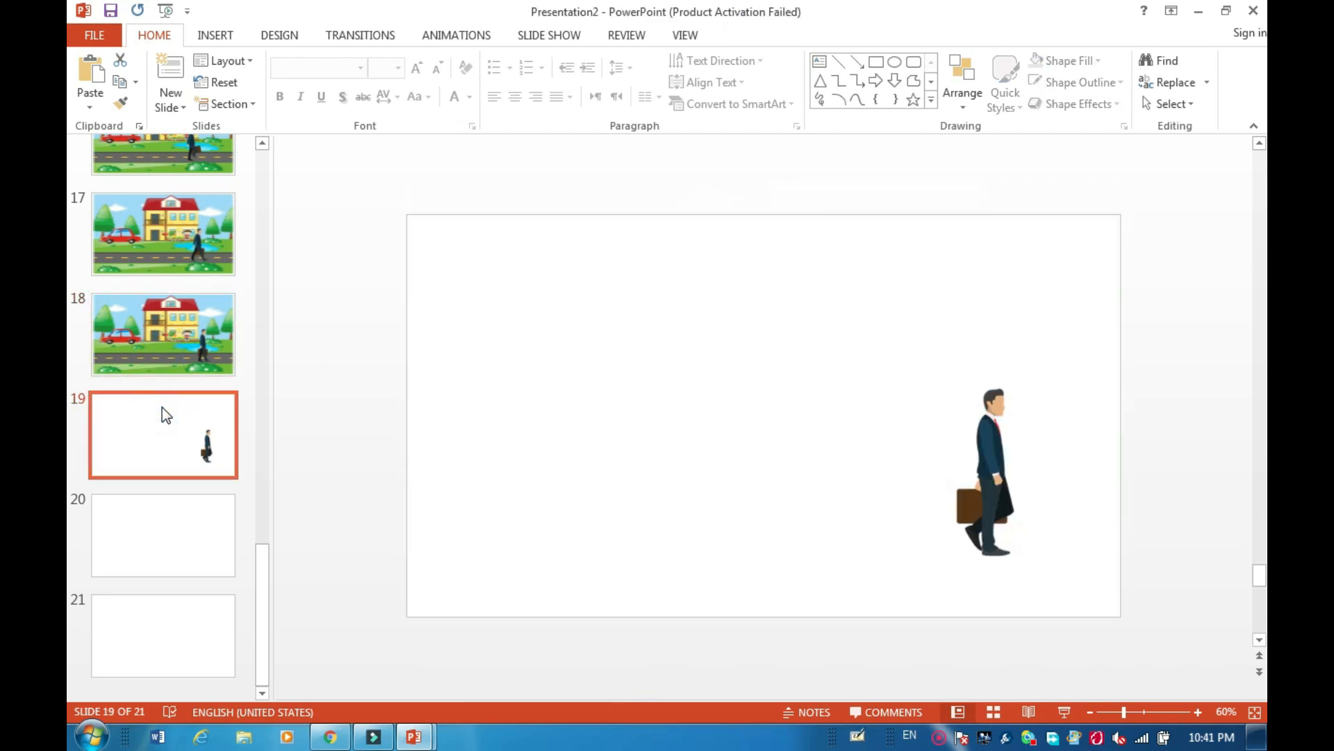
key("ctrl+v")
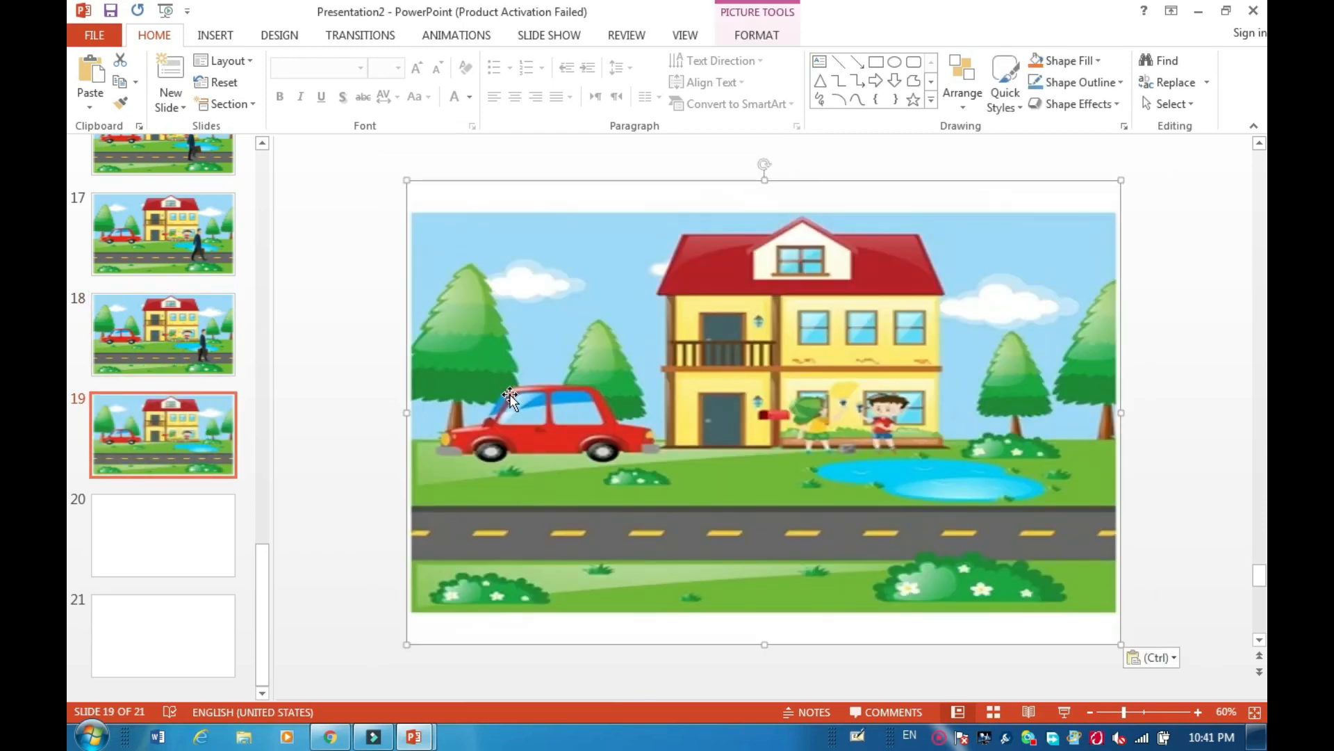
right_click(704, 296)
left_click(870, 464)
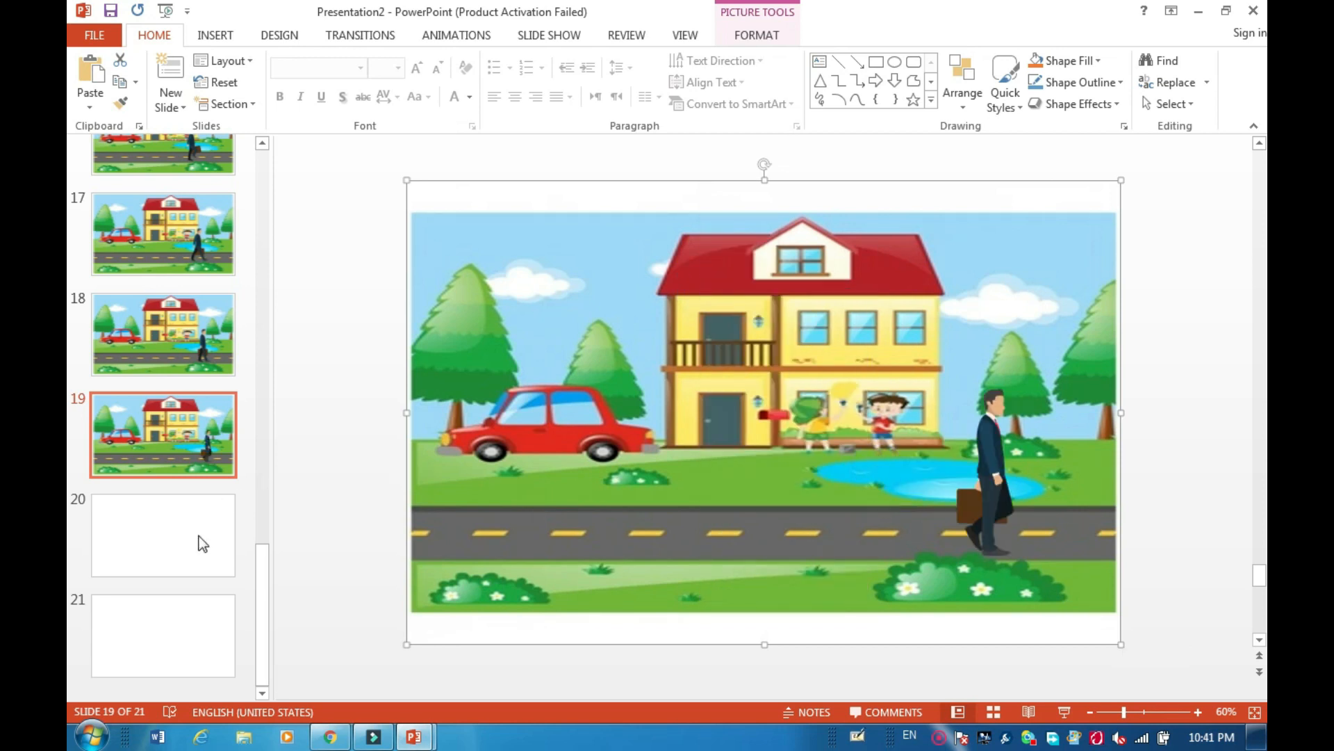
Switch to the first presentation and reframe the crop on the fourth pose of the upper row
mouse_move(414, 740)
left_click(336, 679)
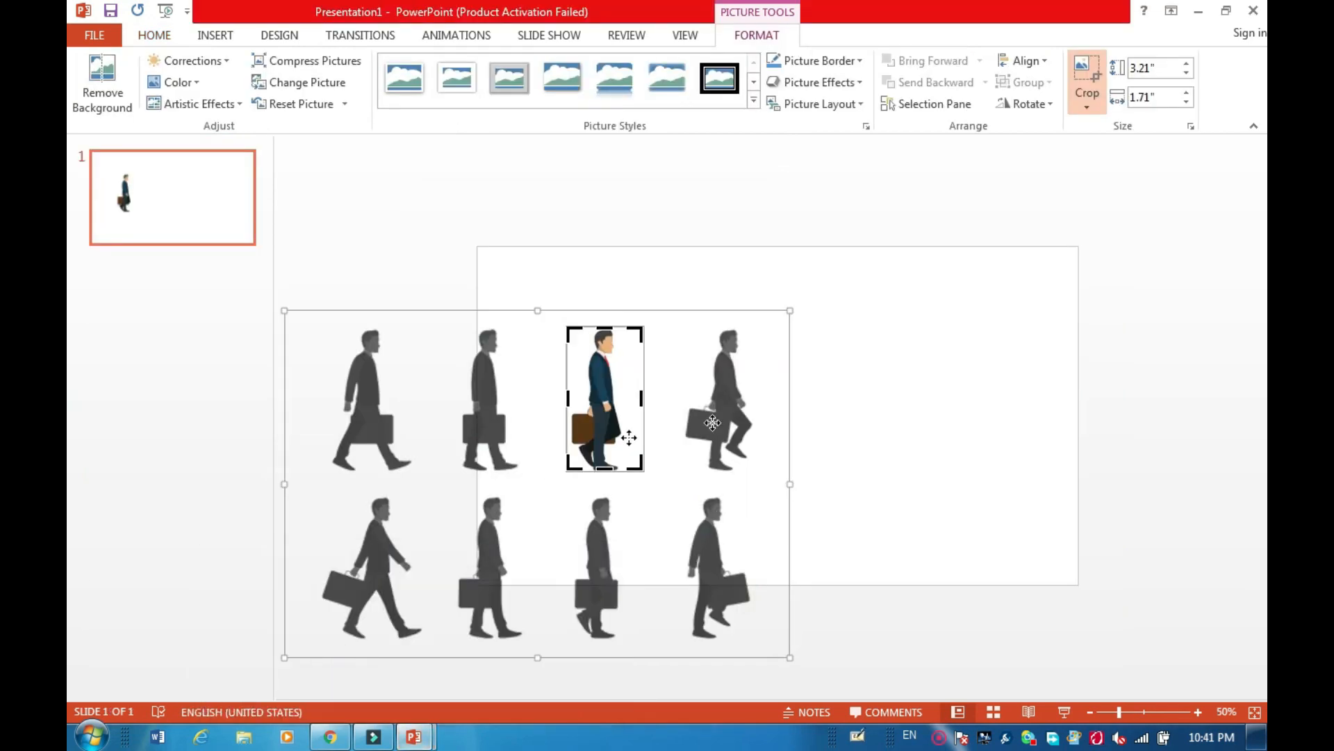
left_click_drag(722, 417, 590, 417)
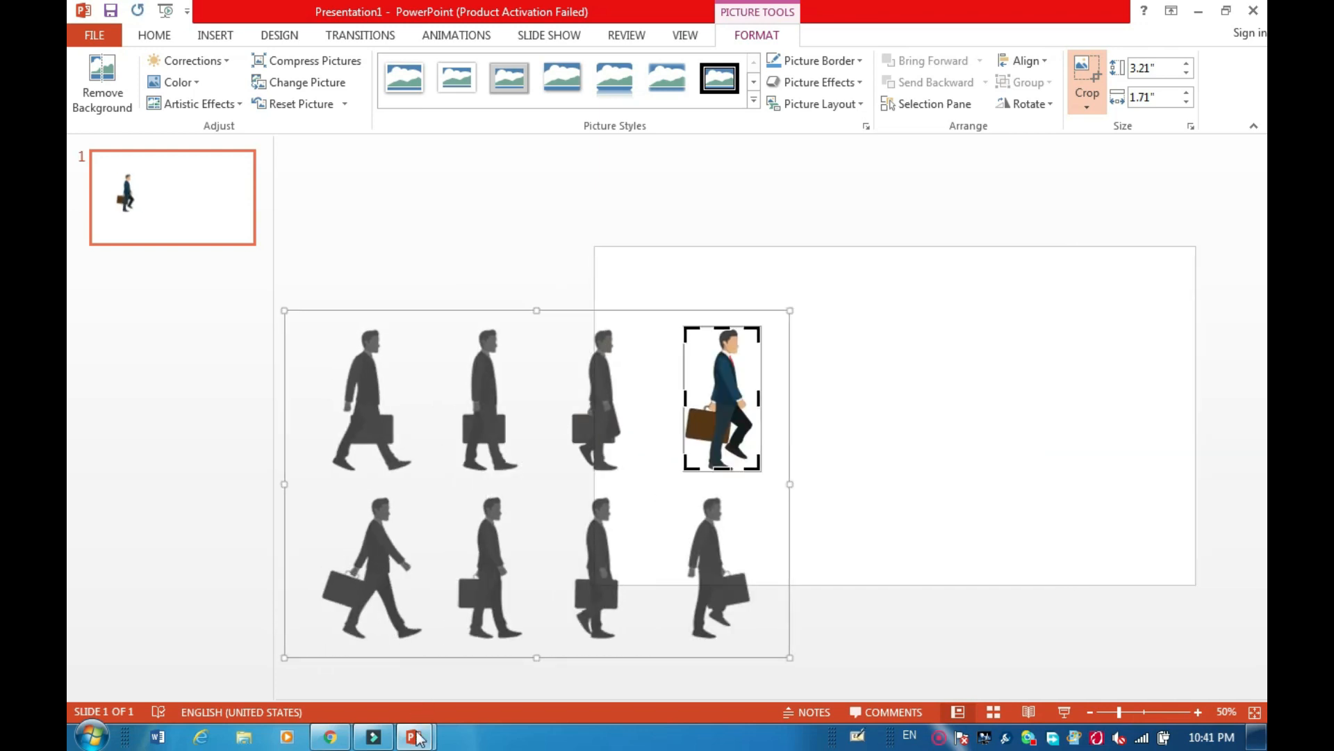
Copy the fourth pose slightly ahead of the man on slide 19 in the second presentation and transfer it to the same position on slide 20
mouse_move(417, 740)
left_click(512, 625)
key("ctrl+v")
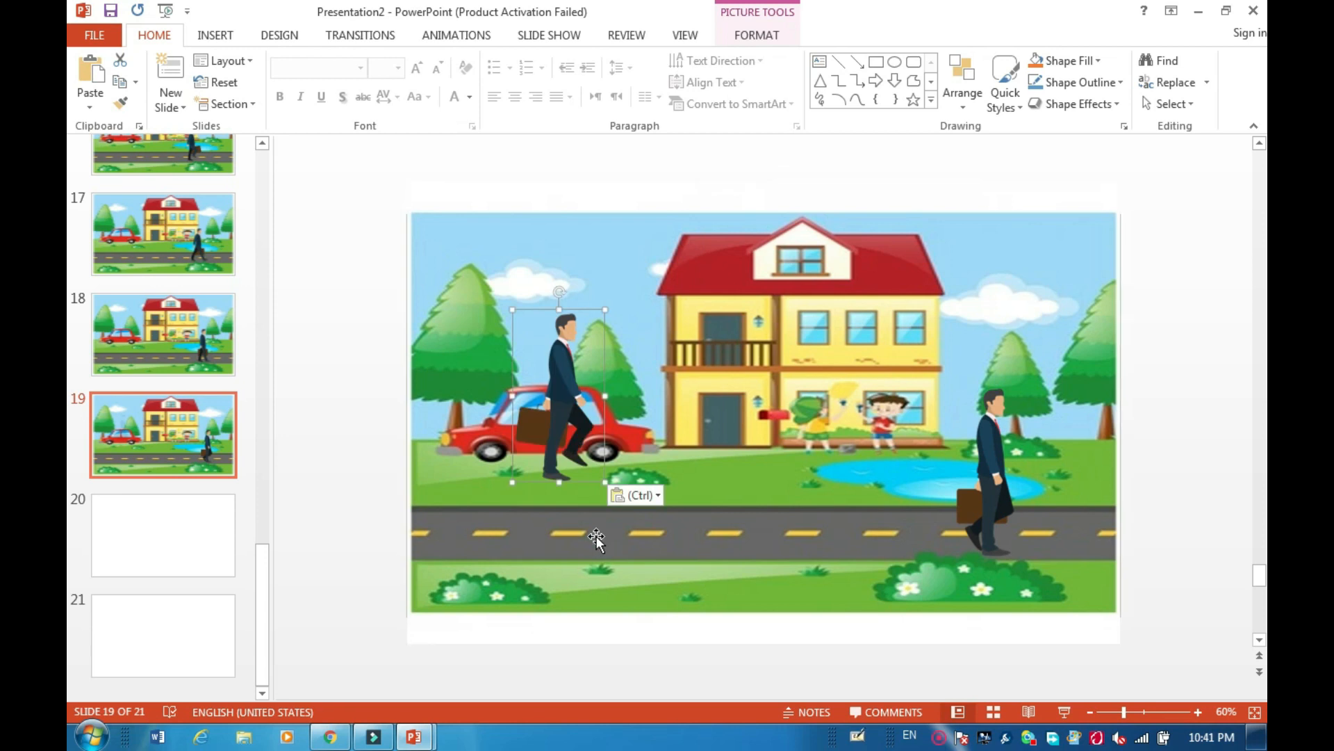
left_click_drag(565, 442, 1014, 510)
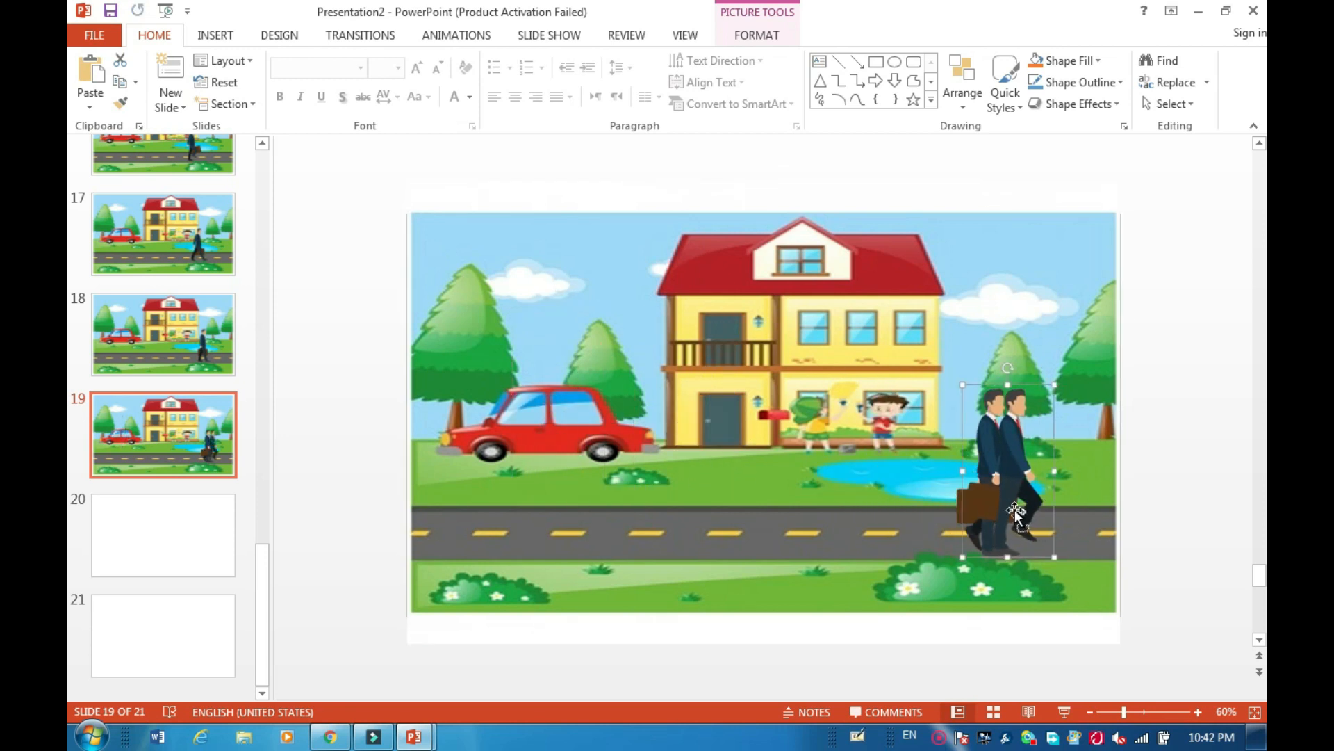
key("ctrl+x")
left_click(149, 519)
key("ctrl+v")
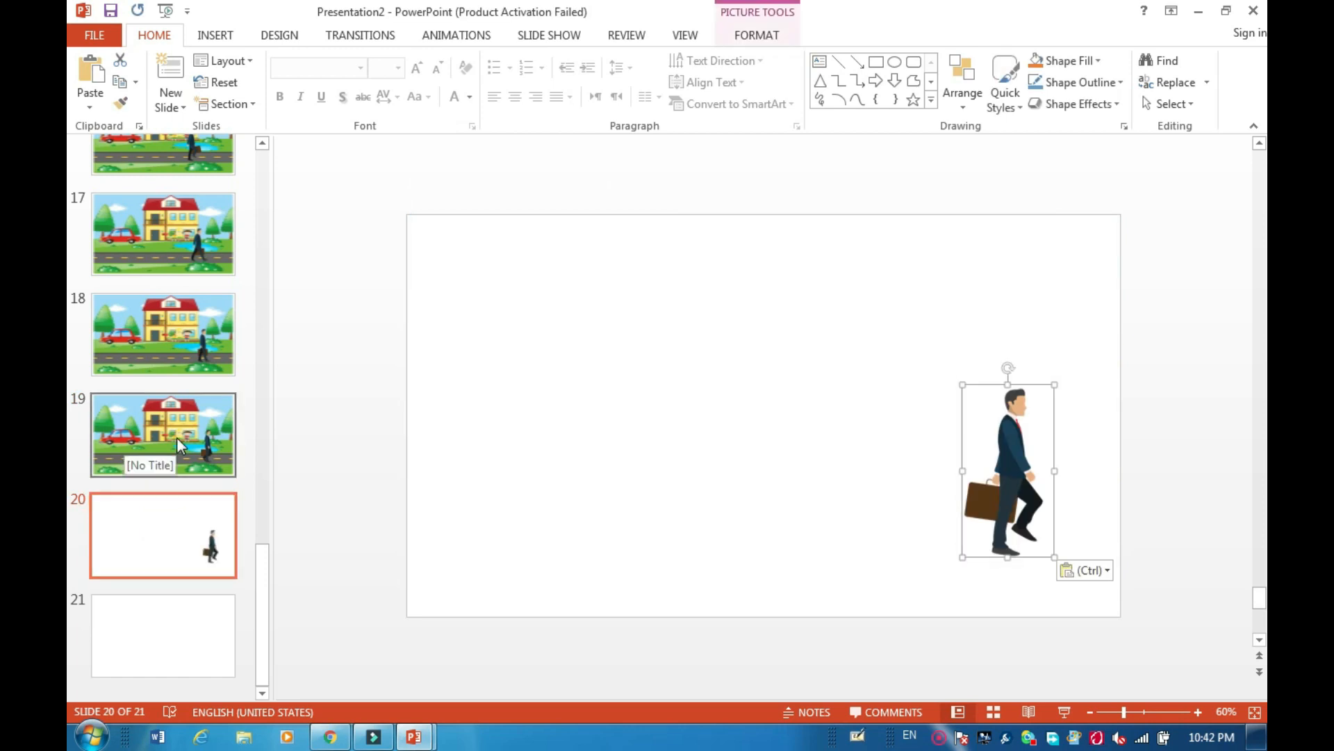
Copy the street picture from slide 19 and return to slide 20, behind whose fourth-pose man it belongs
left_click(119, 464)
left_click(122, 547)
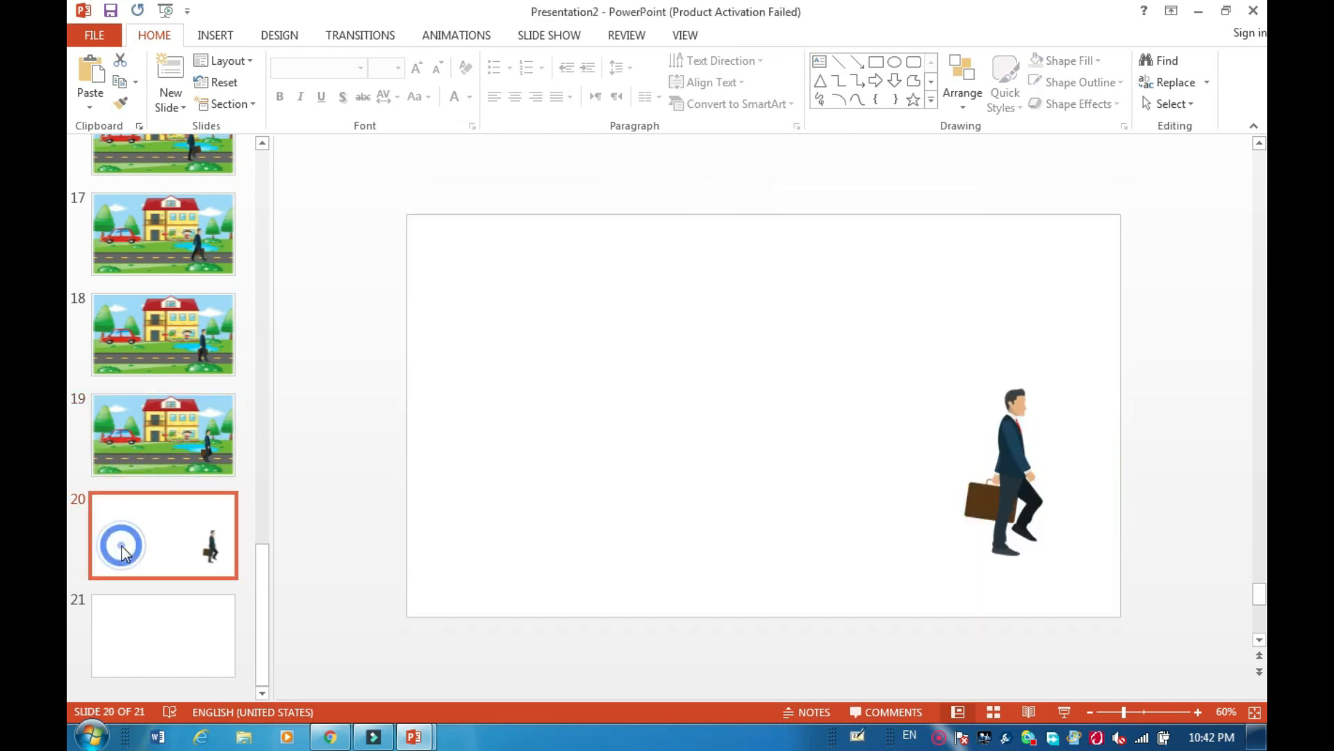